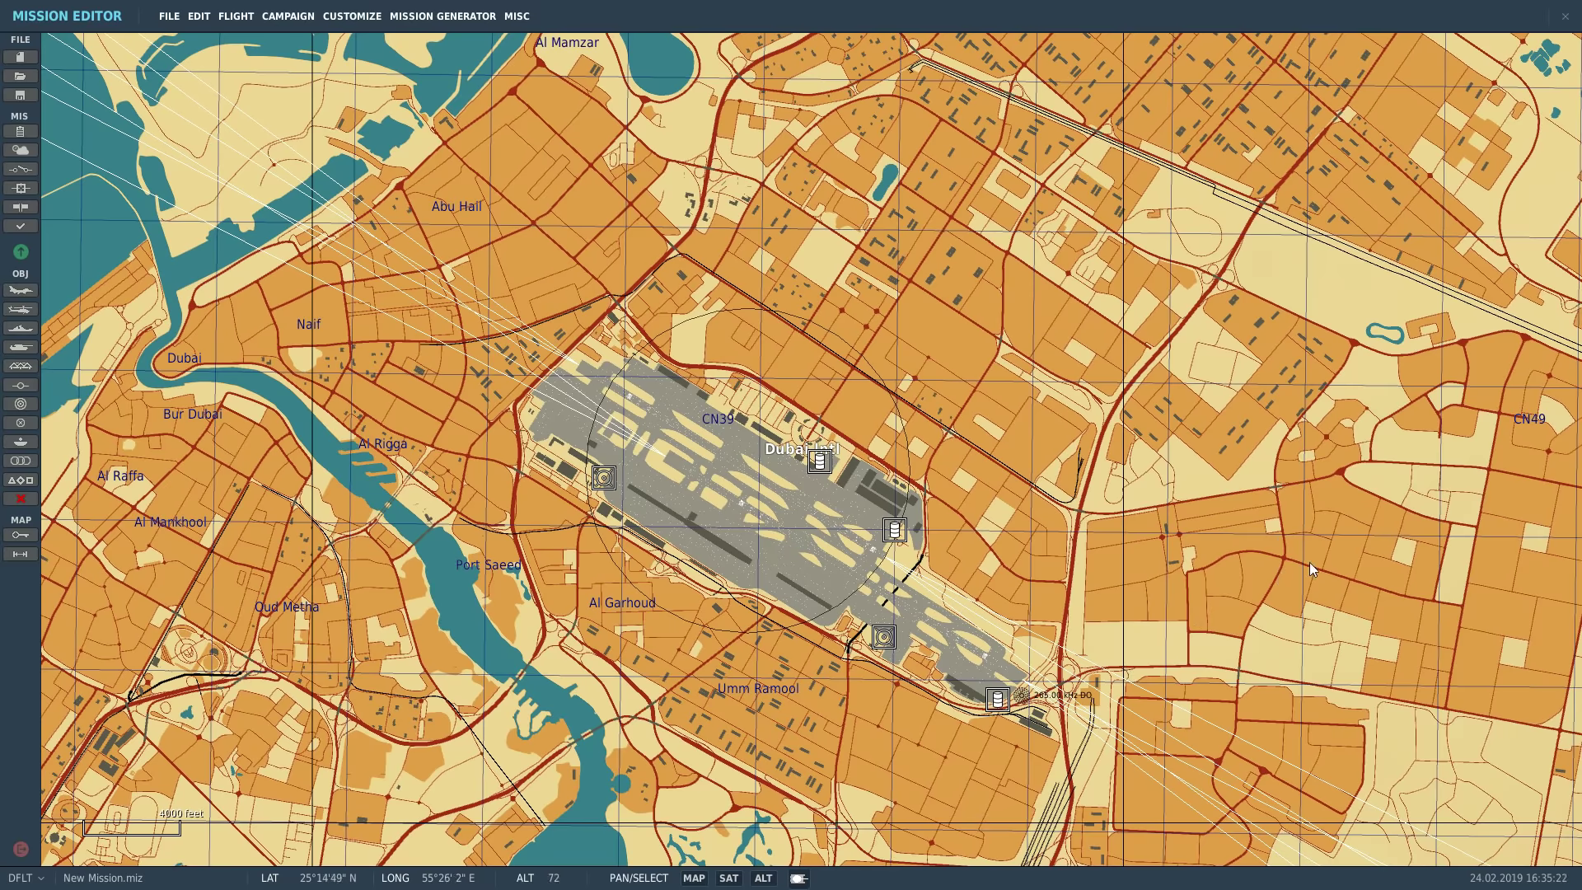
# - Assign the Dubai Intl airport to the Red coalition
pyautogui.click(783, 451)
pyautogui.click(1436, 73)
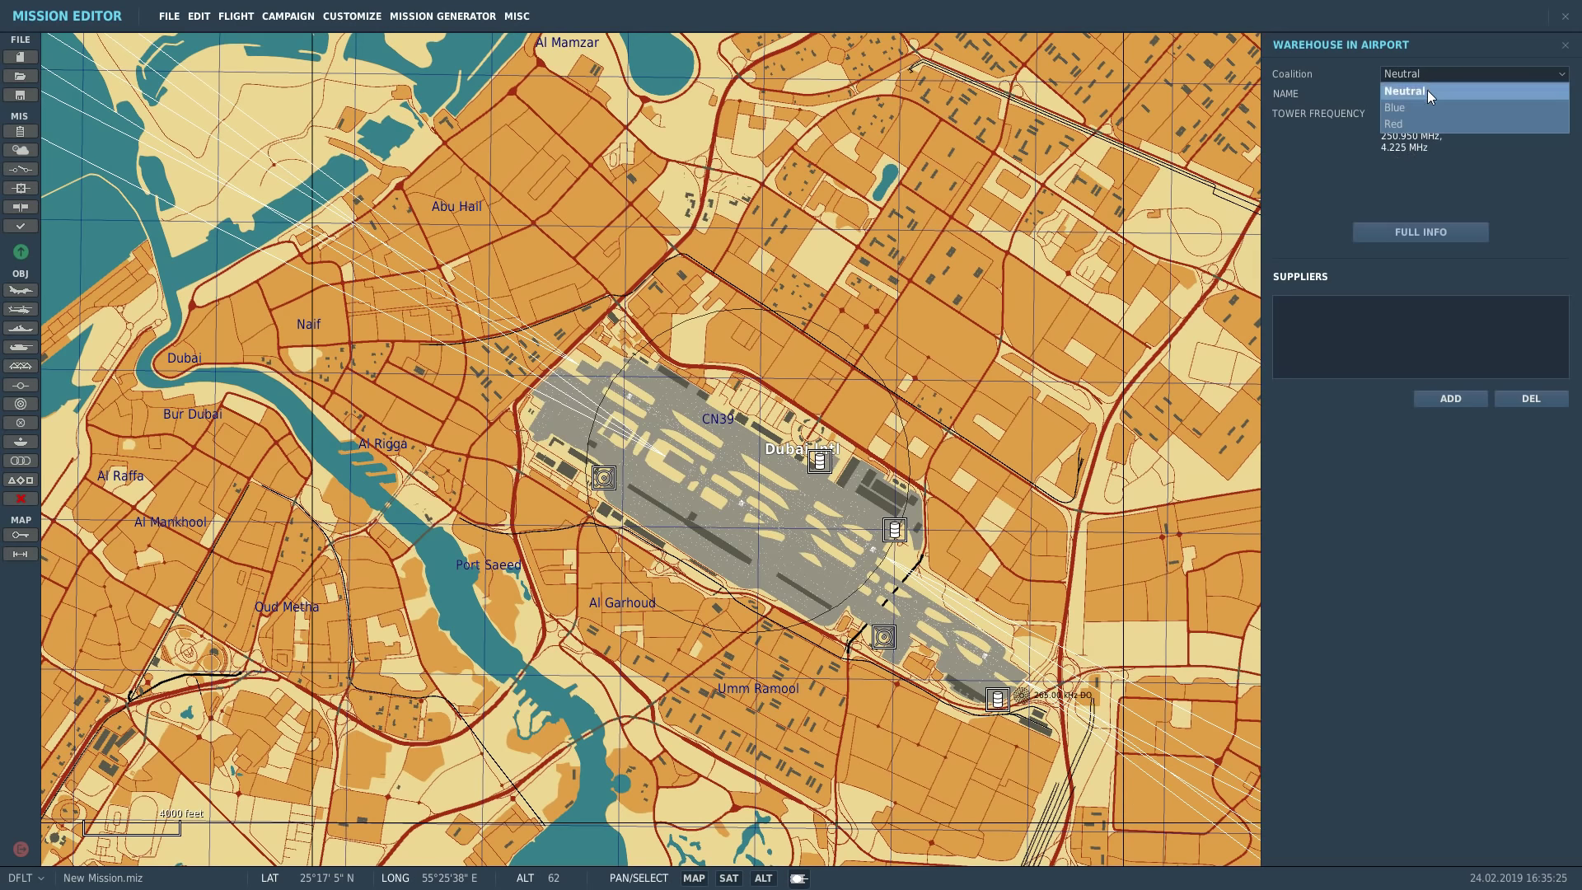
pyautogui.click(1408, 125)
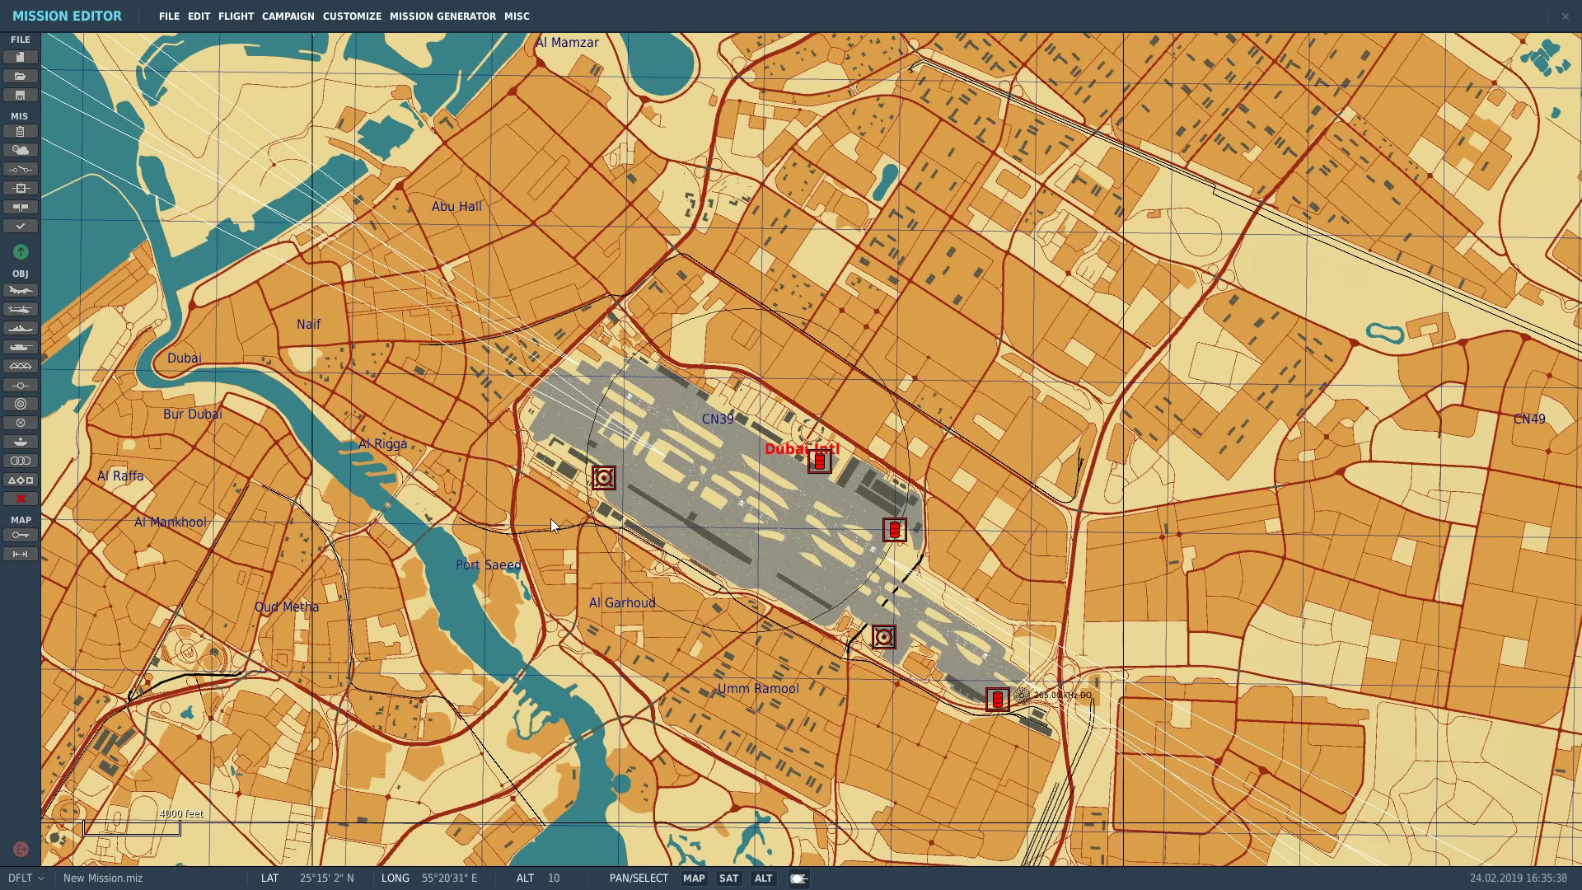
pyautogui.scroll(-2, 548, 516)
pyautogui.scroll(1, 938, 289)
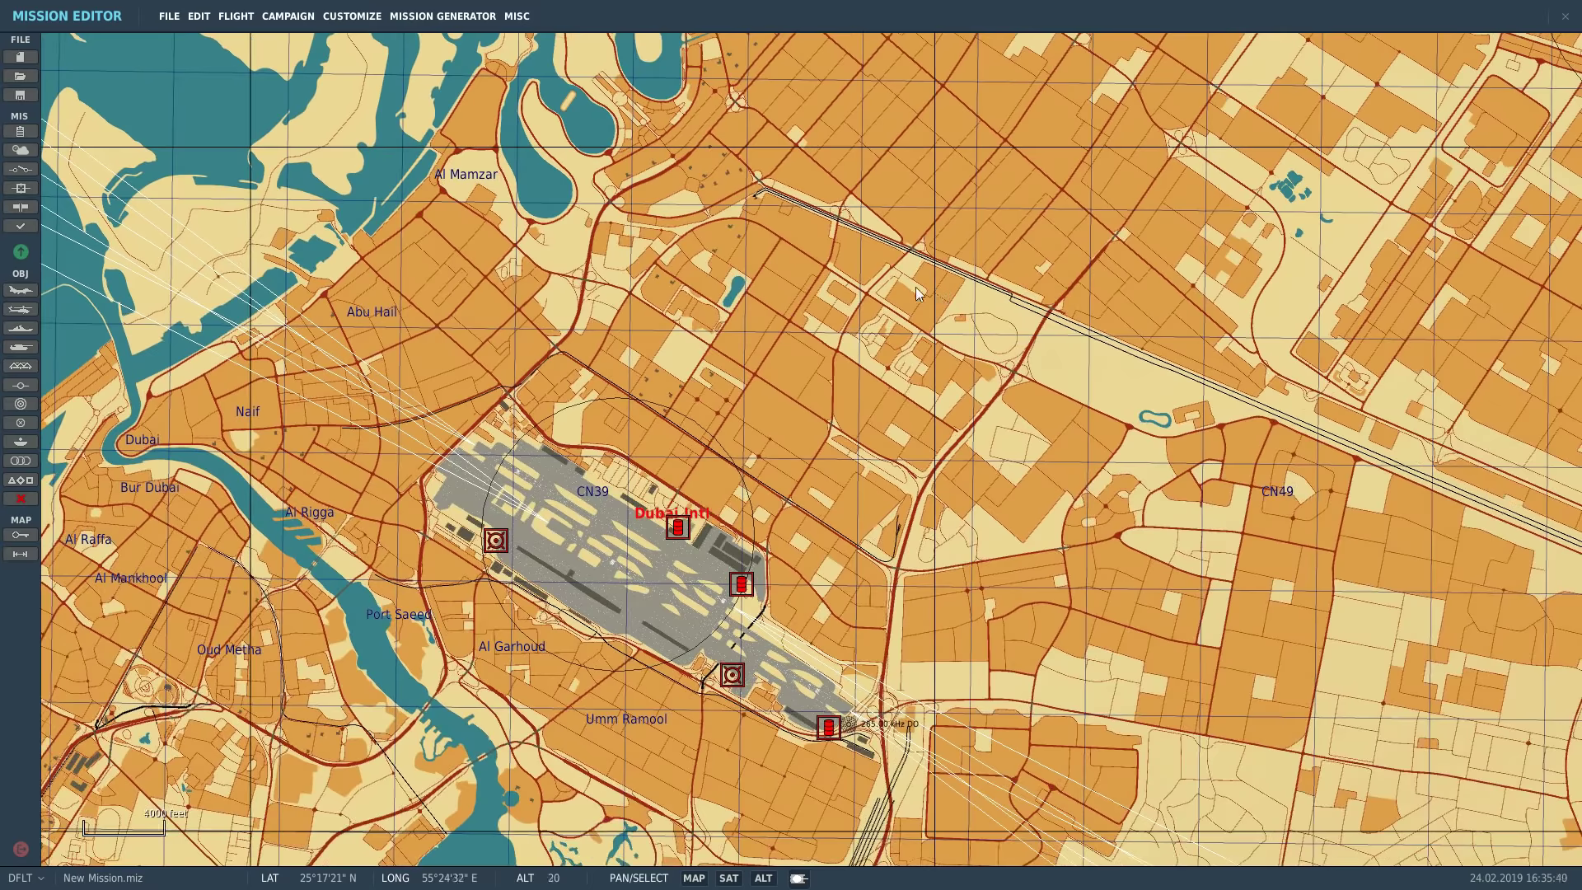
pyautogui.scroll(1, 898, 277)
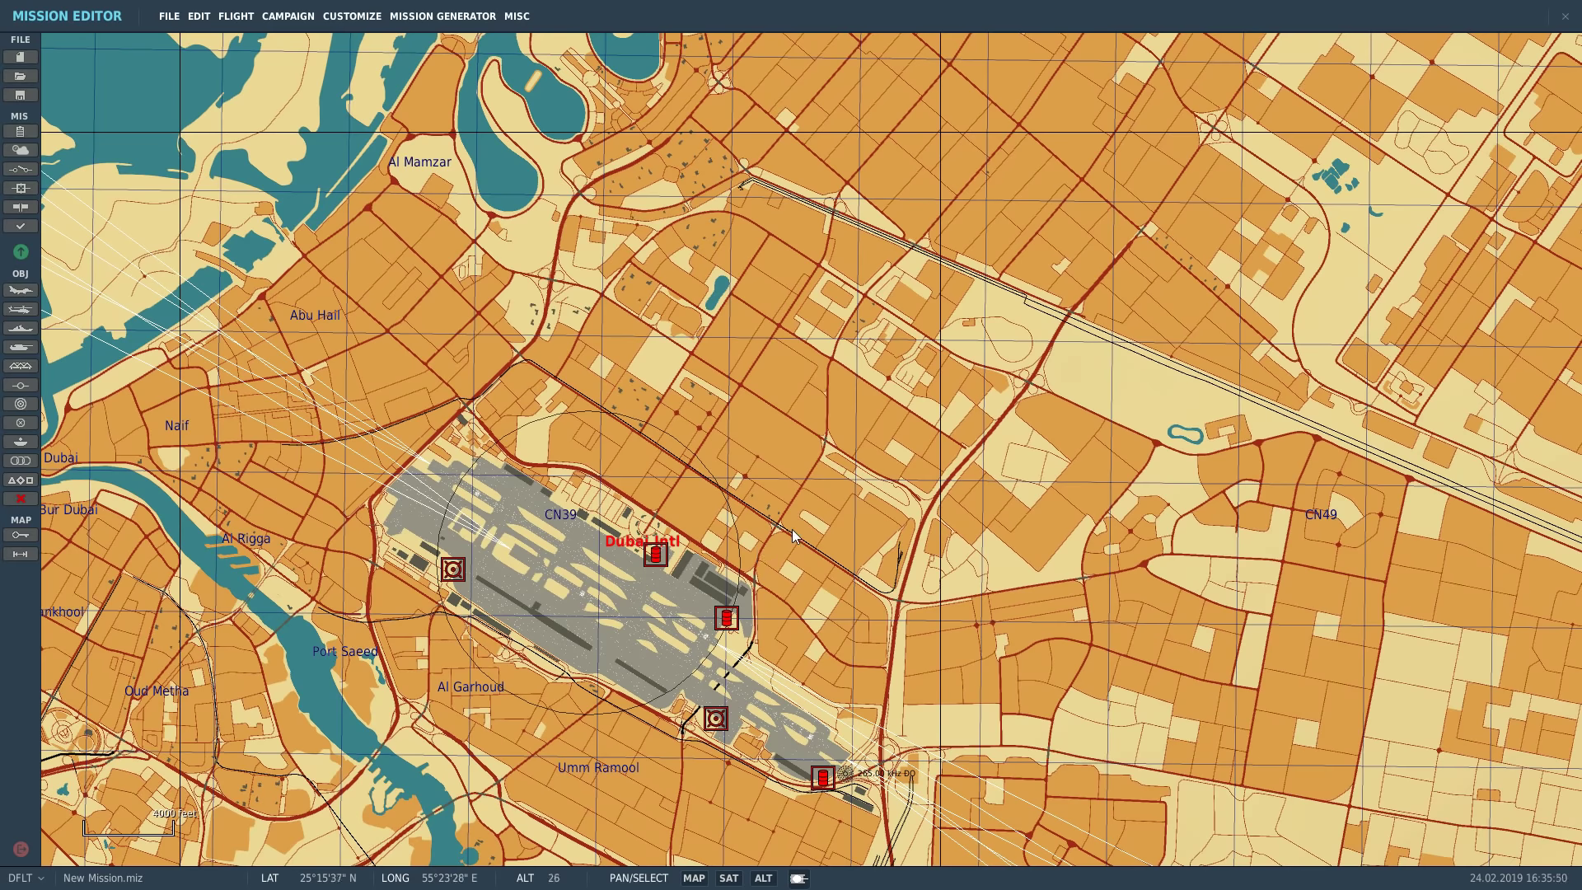
pyautogui.scroll(-5, 710, 384)
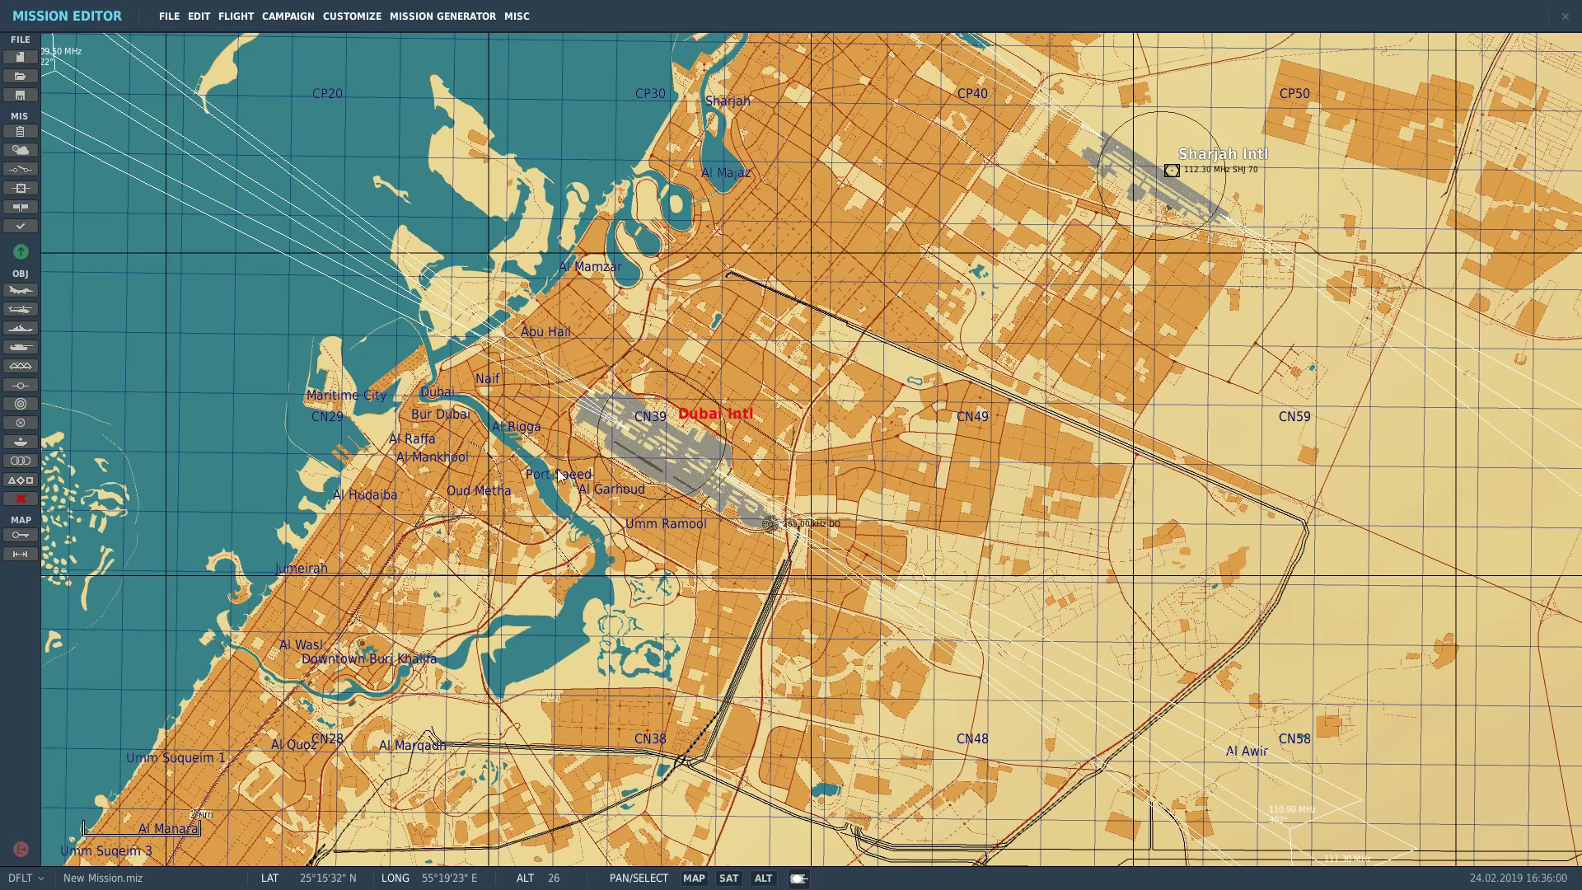
pyautogui.scroll(5, 557, 456)
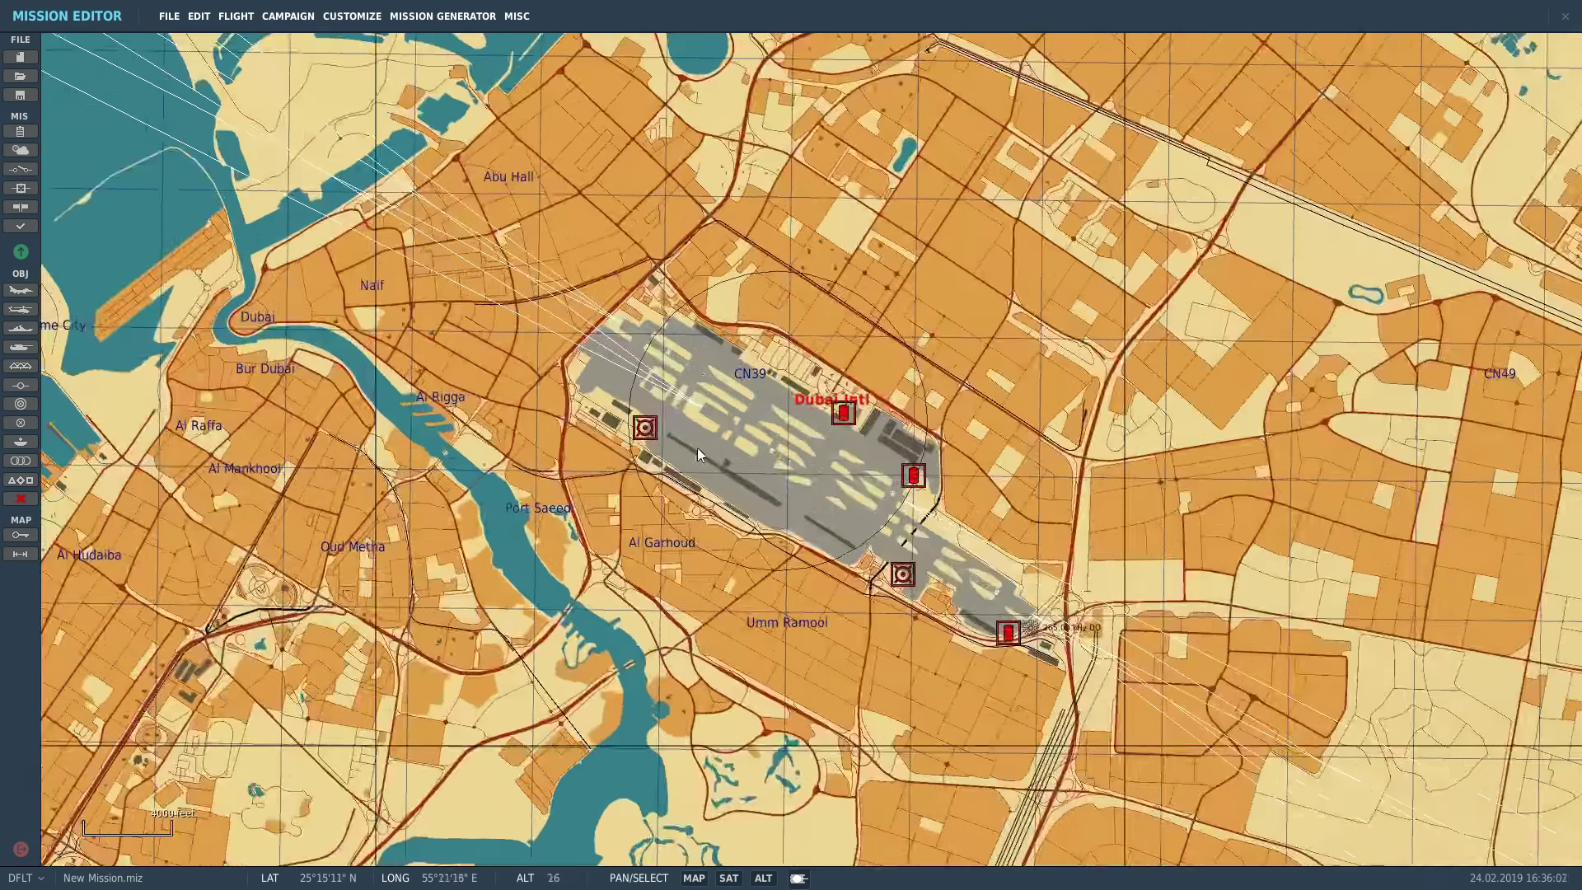
pyautogui.scroll(1, 726, 460)
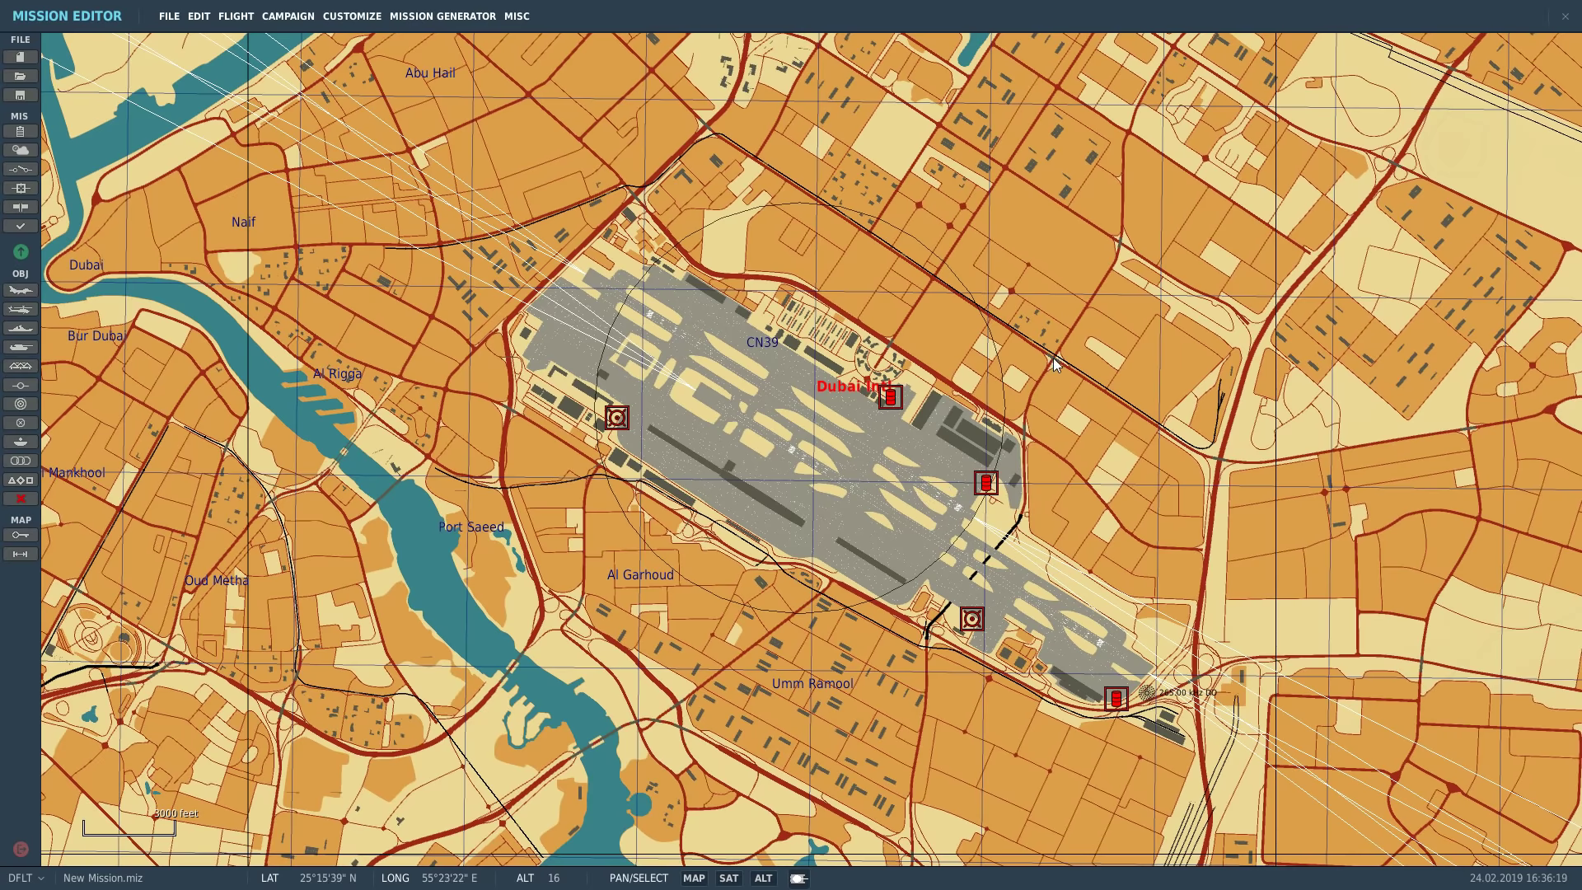
# - Place a new ground vehicle group on the Dubai Intl airfield, near the northern taxiways
pyautogui.click(25, 351)
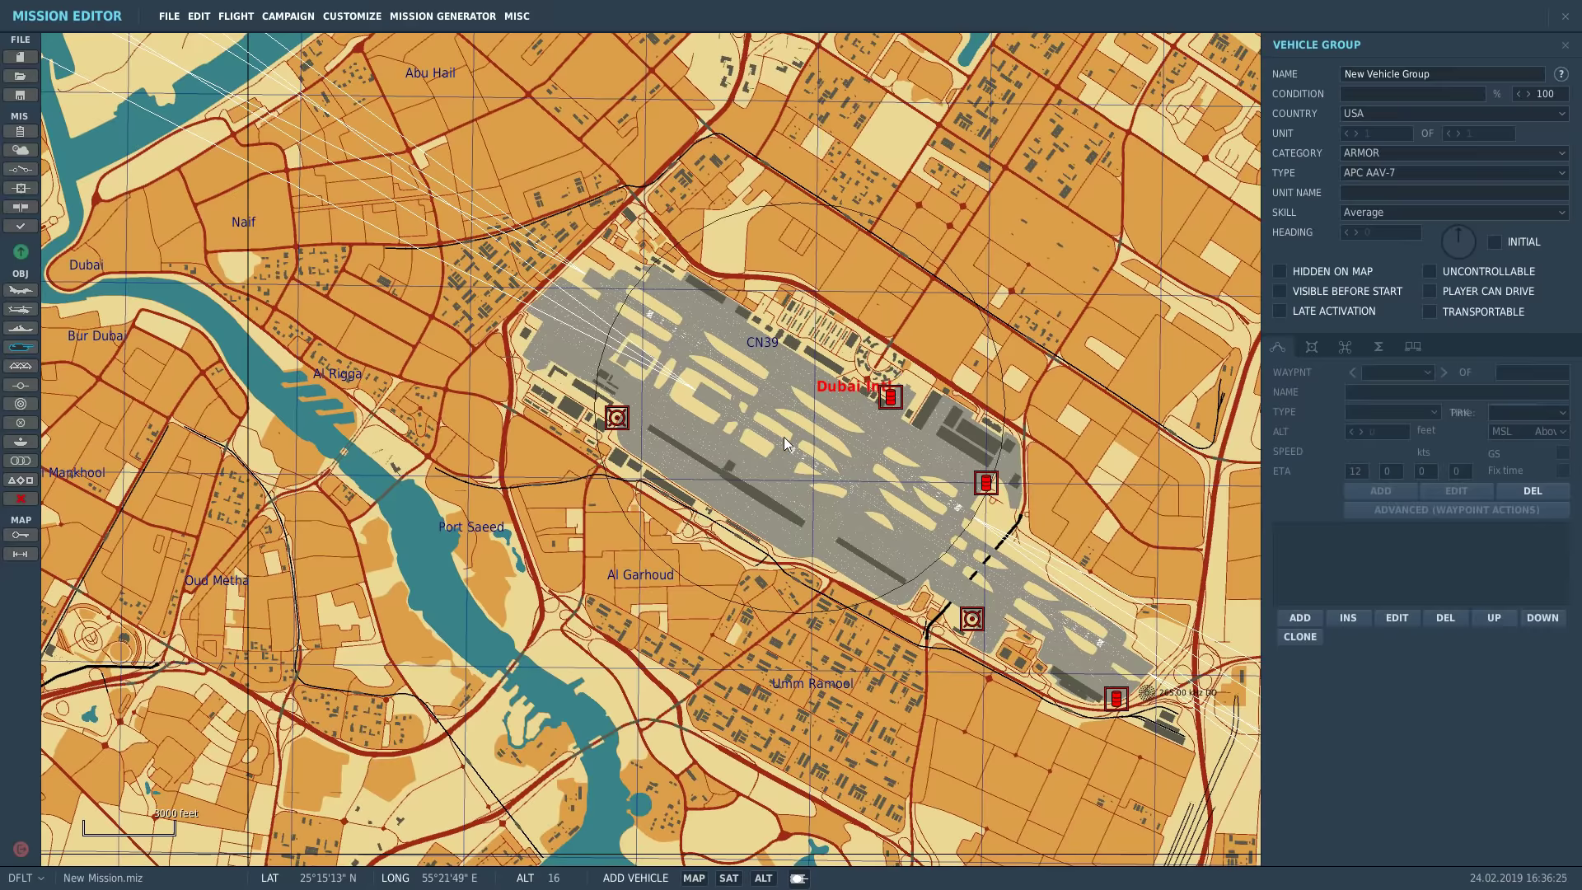
pyautogui.scroll(5, 787, 437)
pyautogui.click(745, 305)
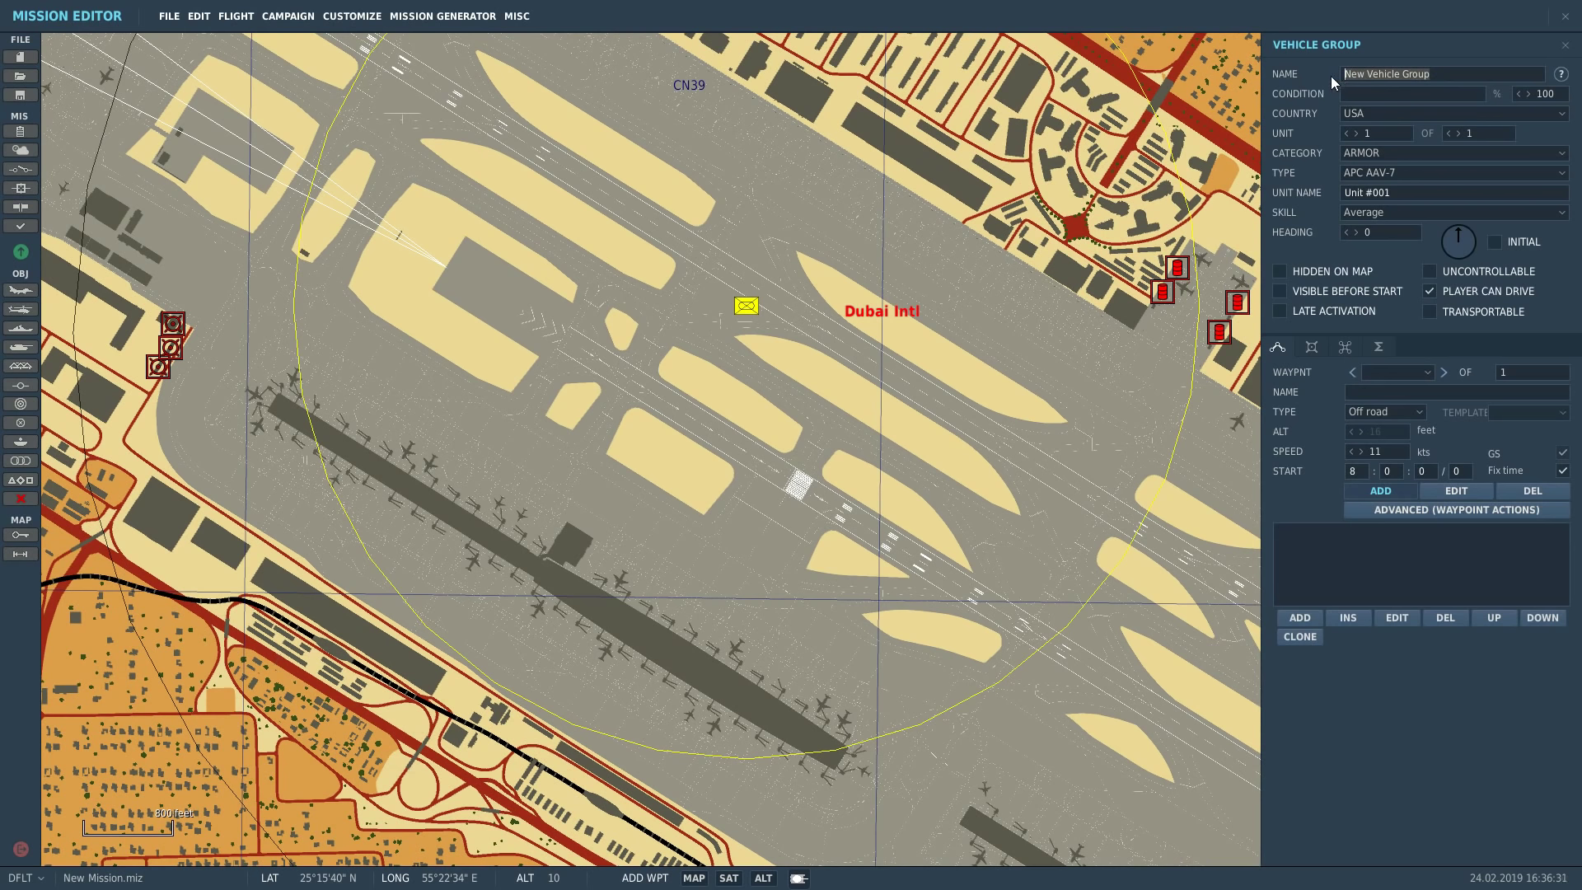
# - Name the vehicle group Defenders and set its country to USAF Aggressors
pyautogui.write('Dedfenders')
pyautogui.click(1363, 117)
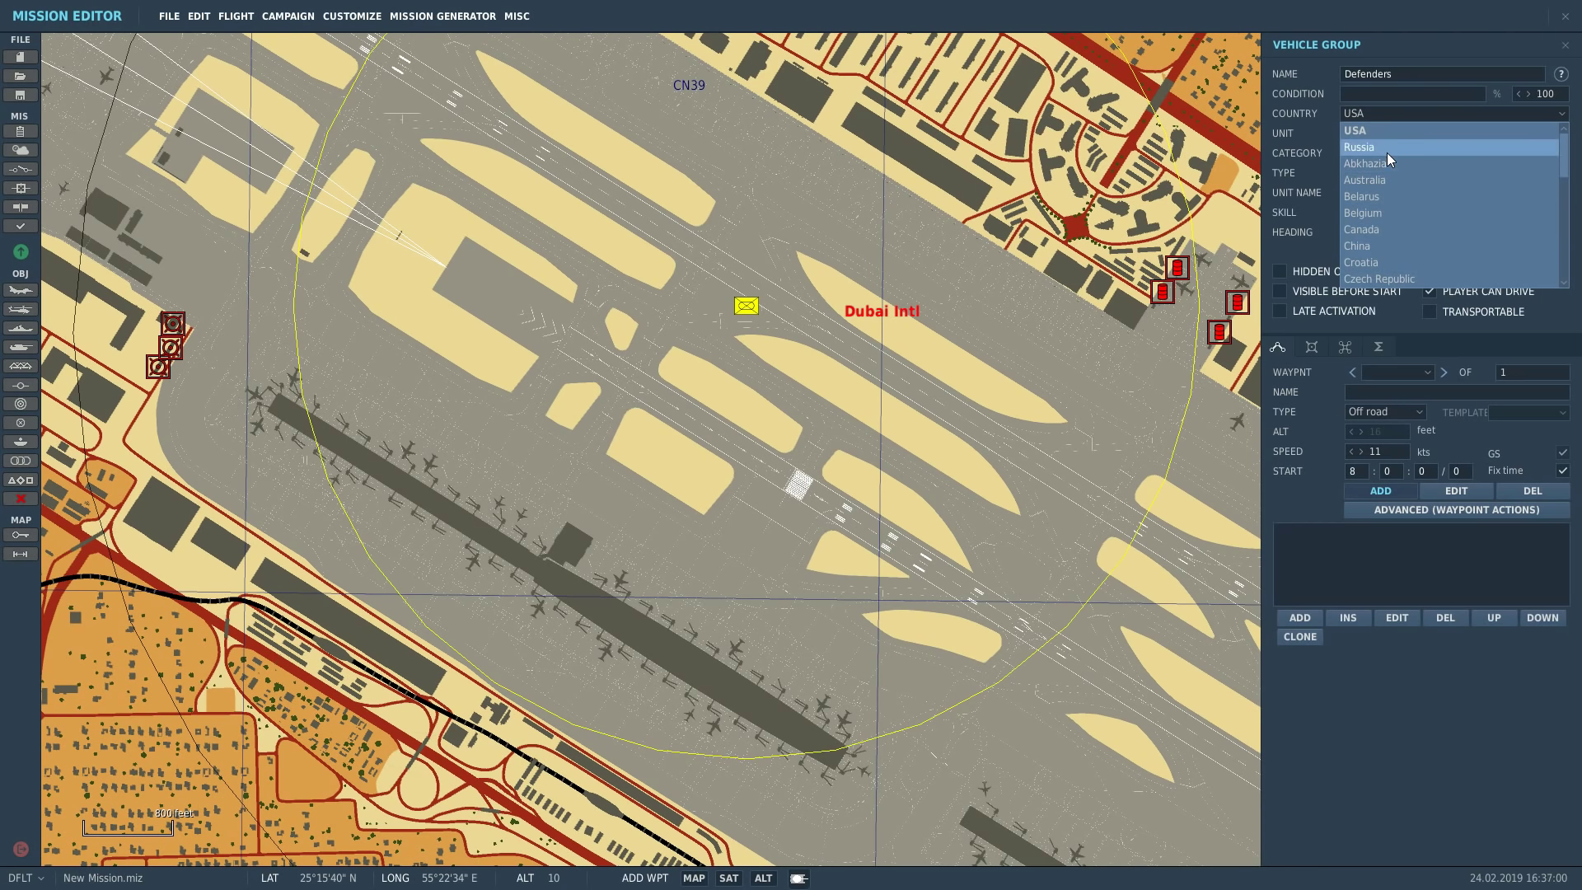
pyautogui.scroll(-10, 1385, 170)
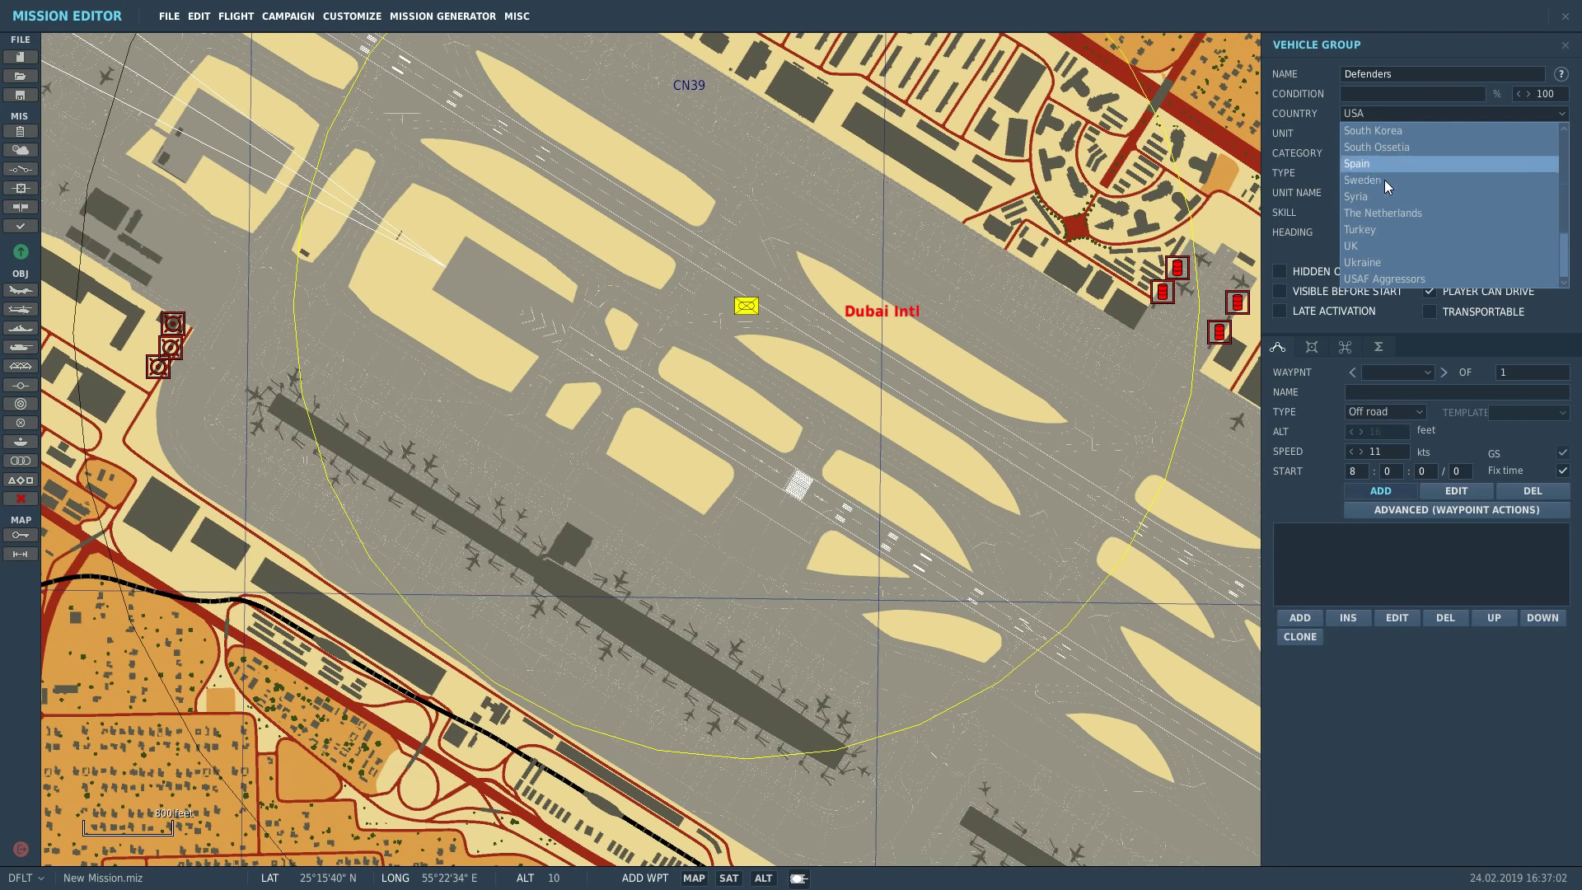
pyautogui.click(1394, 281)
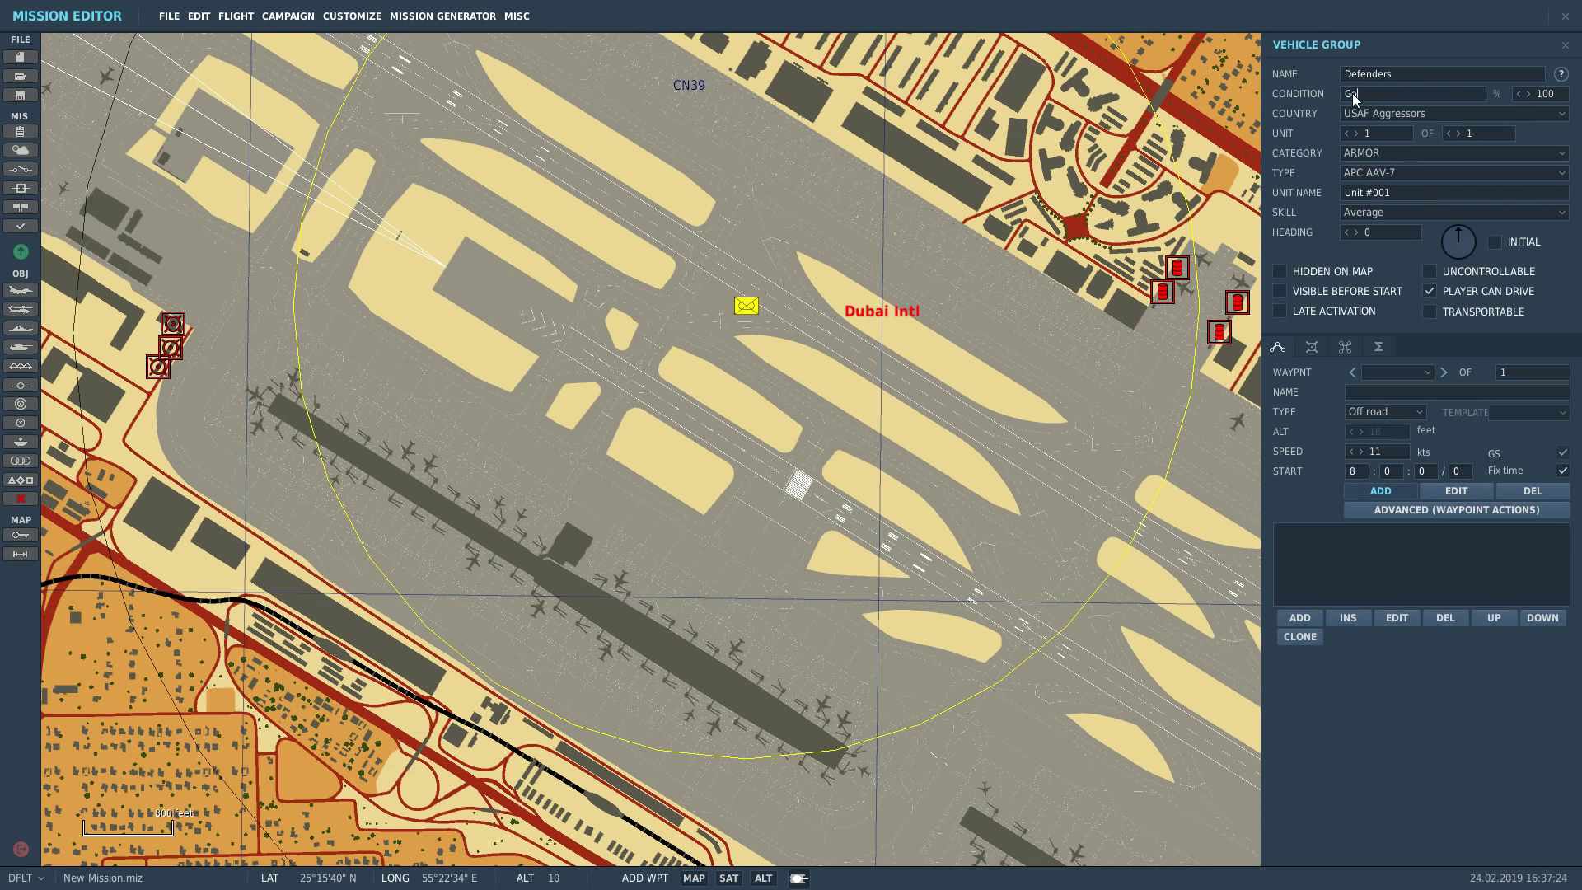
# - Enter Good as the Defenders group's condition
pyautogui.press('Left')
pyautogui.press('BackSpace')
pyautogui.write('o')
# - Increase the Defenders group to 10 units
pyautogui.click(1458, 135)
pyautogui.click(1458, 135)
pyautogui.click(1458, 135)
pyautogui.click(1458, 136)
pyautogui.click(1458, 135)
pyautogui.click(1458, 135)
pyautogui.click(1458, 135)
pyautogui.click(1458, 136)
pyautogui.click(1458, 135)
pyautogui.click(1458, 136)
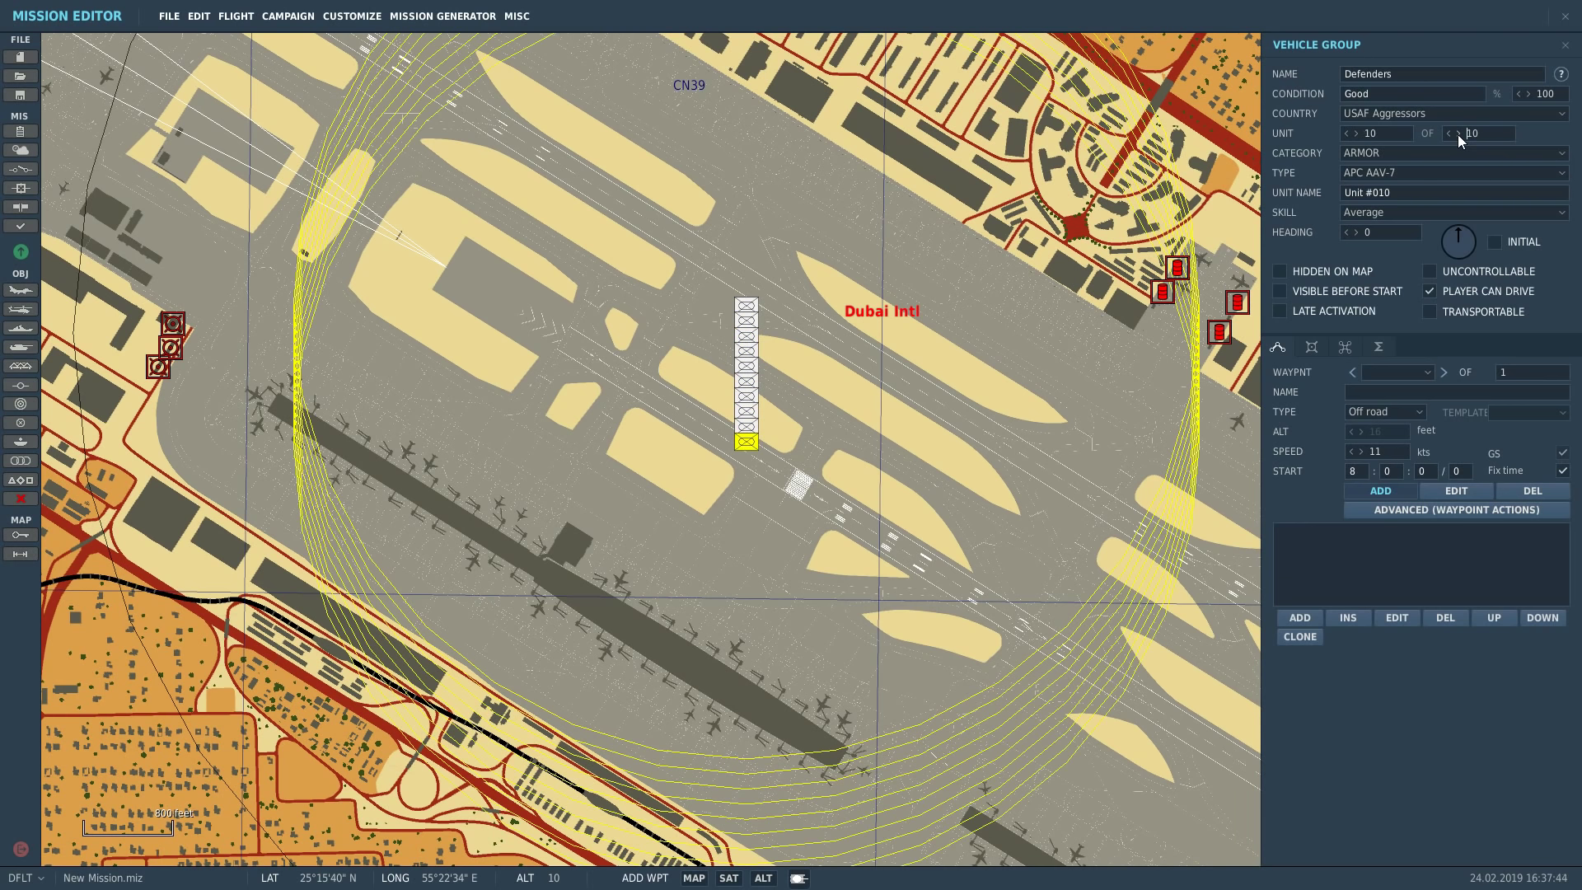
pyautogui.click(1447, 134)
pyautogui.click(1448, 134)
pyautogui.click(1448, 134)
pyautogui.click(1457, 134)
pyautogui.click(1457, 134)
pyautogui.click(1457, 133)
# - Select unit 1 of the Defenders group and change its type to MBT T-90
pyautogui.click(1348, 133)
pyautogui.click(1348, 133)
pyautogui.click(1348, 134)
pyautogui.click(1348, 134)
pyautogui.click(1348, 134)
pyautogui.click(1348, 133)
pyautogui.click(1347, 133)
pyautogui.click(1348, 133)
pyautogui.click(1348, 134)
pyautogui.click(748, 312)
pyautogui.click(1524, 494)
pyautogui.click(1378, 173)
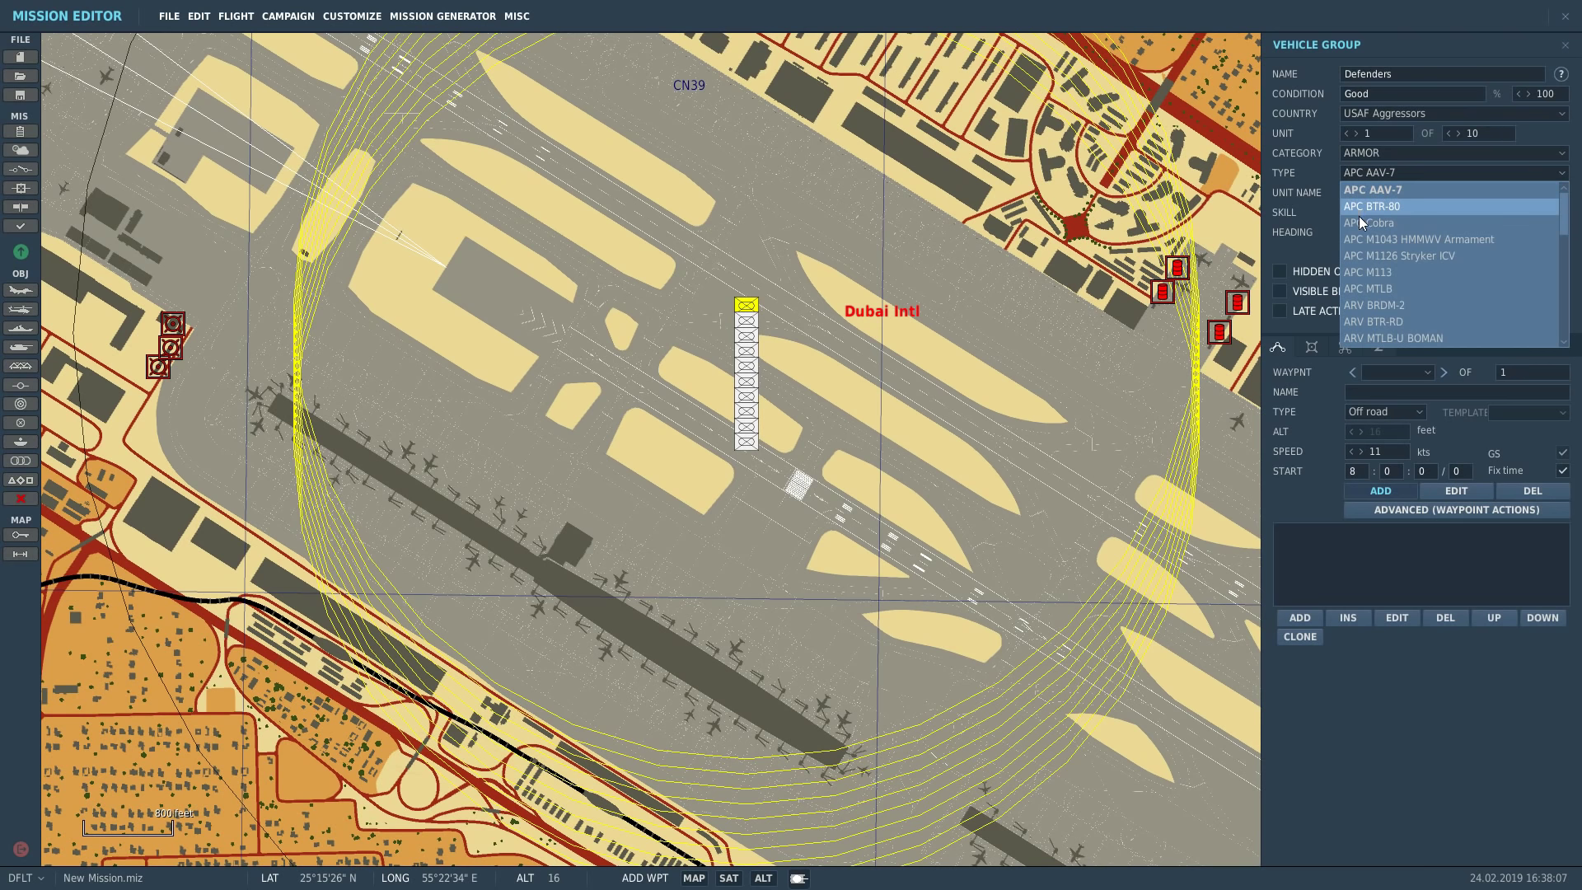
pyautogui.scroll(-7, 1358, 216)
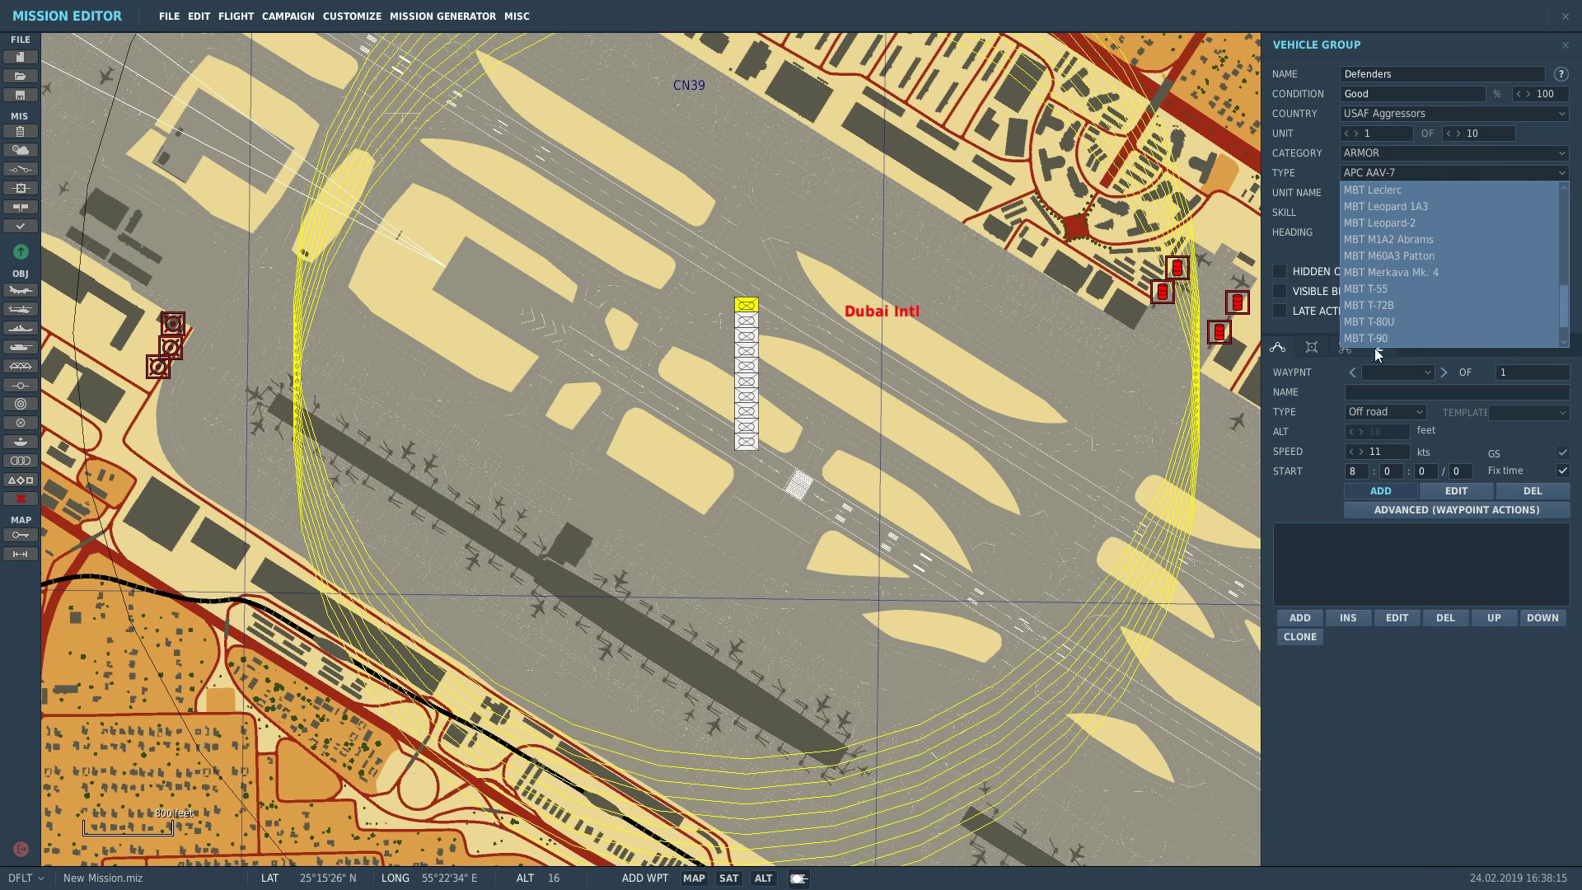
pyautogui.click(1378, 338)
# - Change the type of unit 2 to MBT T-80U
pyautogui.click(1354, 134)
pyautogui.click(1362, 169)
pyautogui.scroll(-3, 1352, 247)
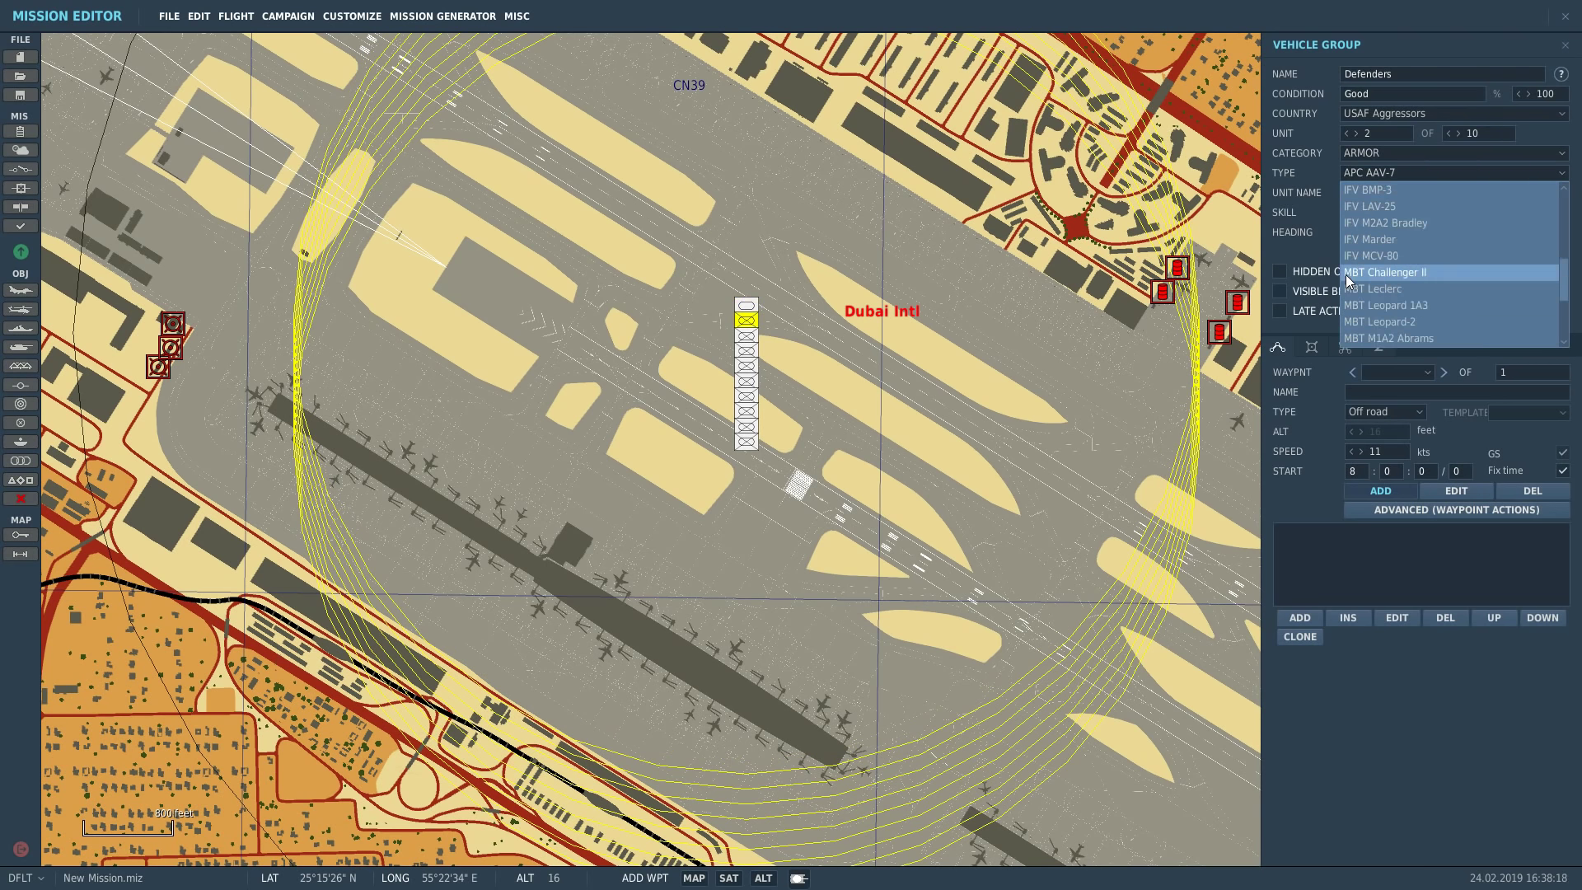
pyautogui.scroll(-2, 1347, 275)
pyautogui.click(1367, 326)
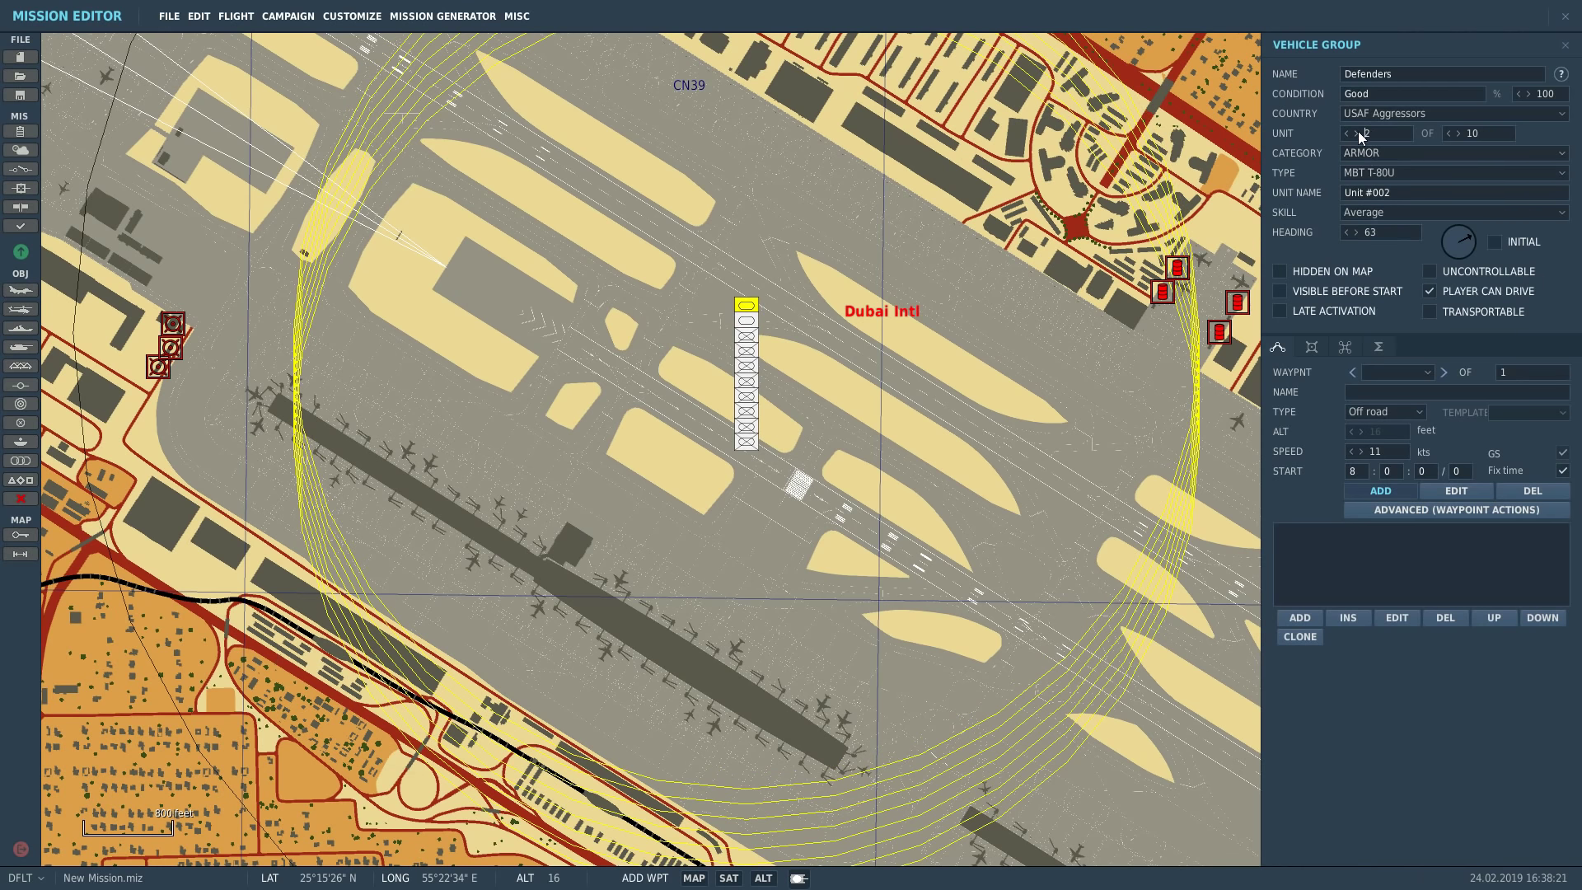
# - Change the type of unit 3 to MBT Leopard 1A3
pyautogui.click(1359, 133)
pyautogui.click(1377, 175)
pyautogui.scroll(-4, 1343, 277)
pyautogui.scroll(-2, 1352, 293)
pyautogui.click(1367, 305)
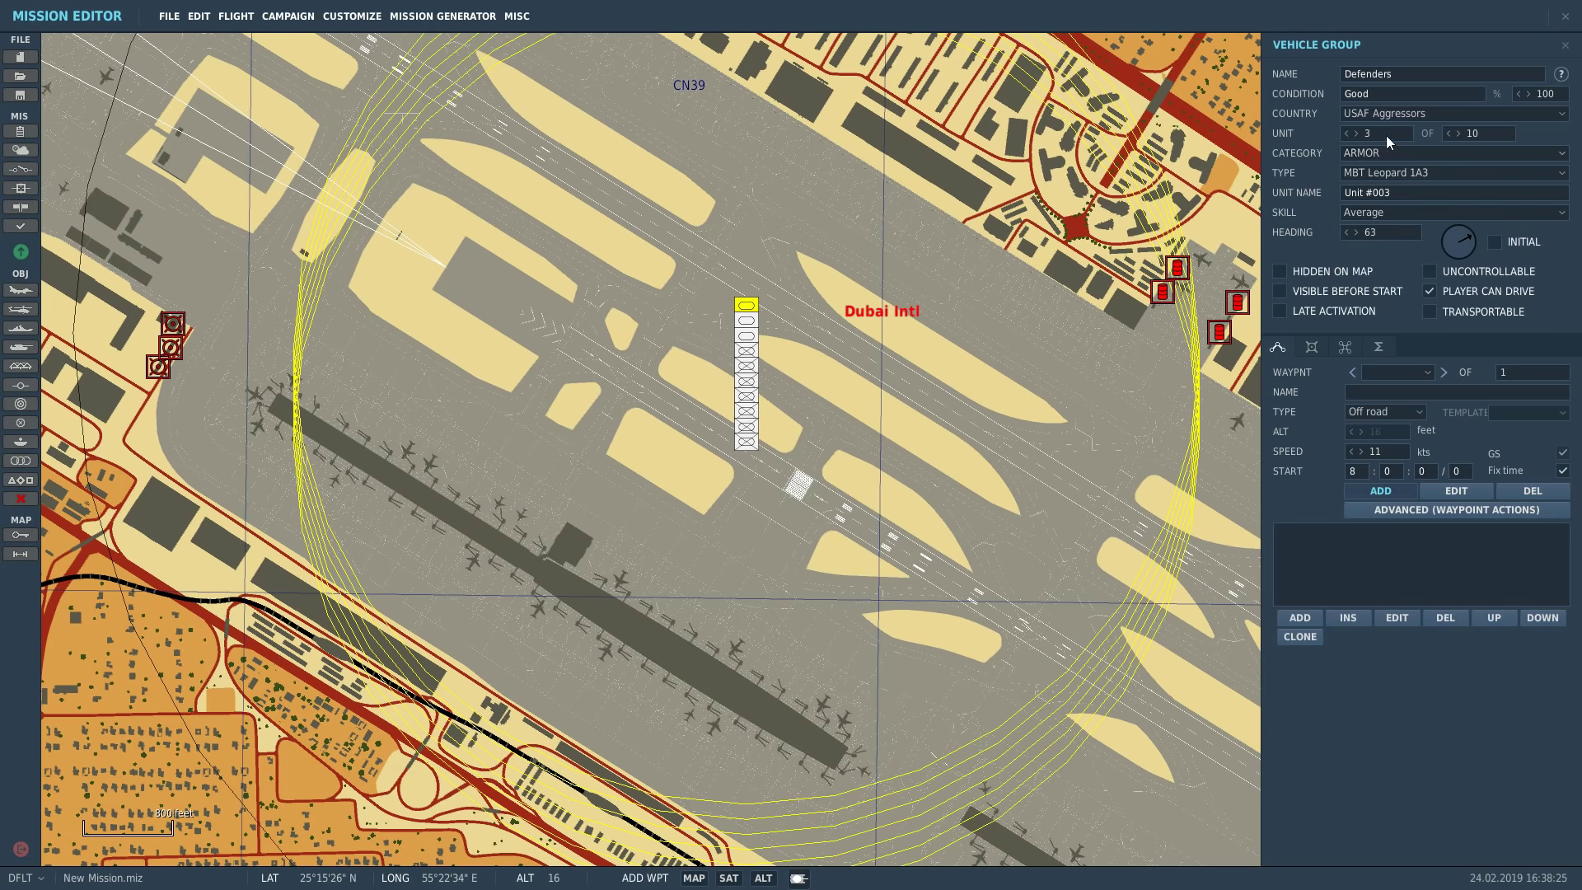
# - Give unit 4 a main battle tank type and set unit 5 to MBT T-72B
pyautogui.click(1357, 134)
pyautogui.click(1374, 176)
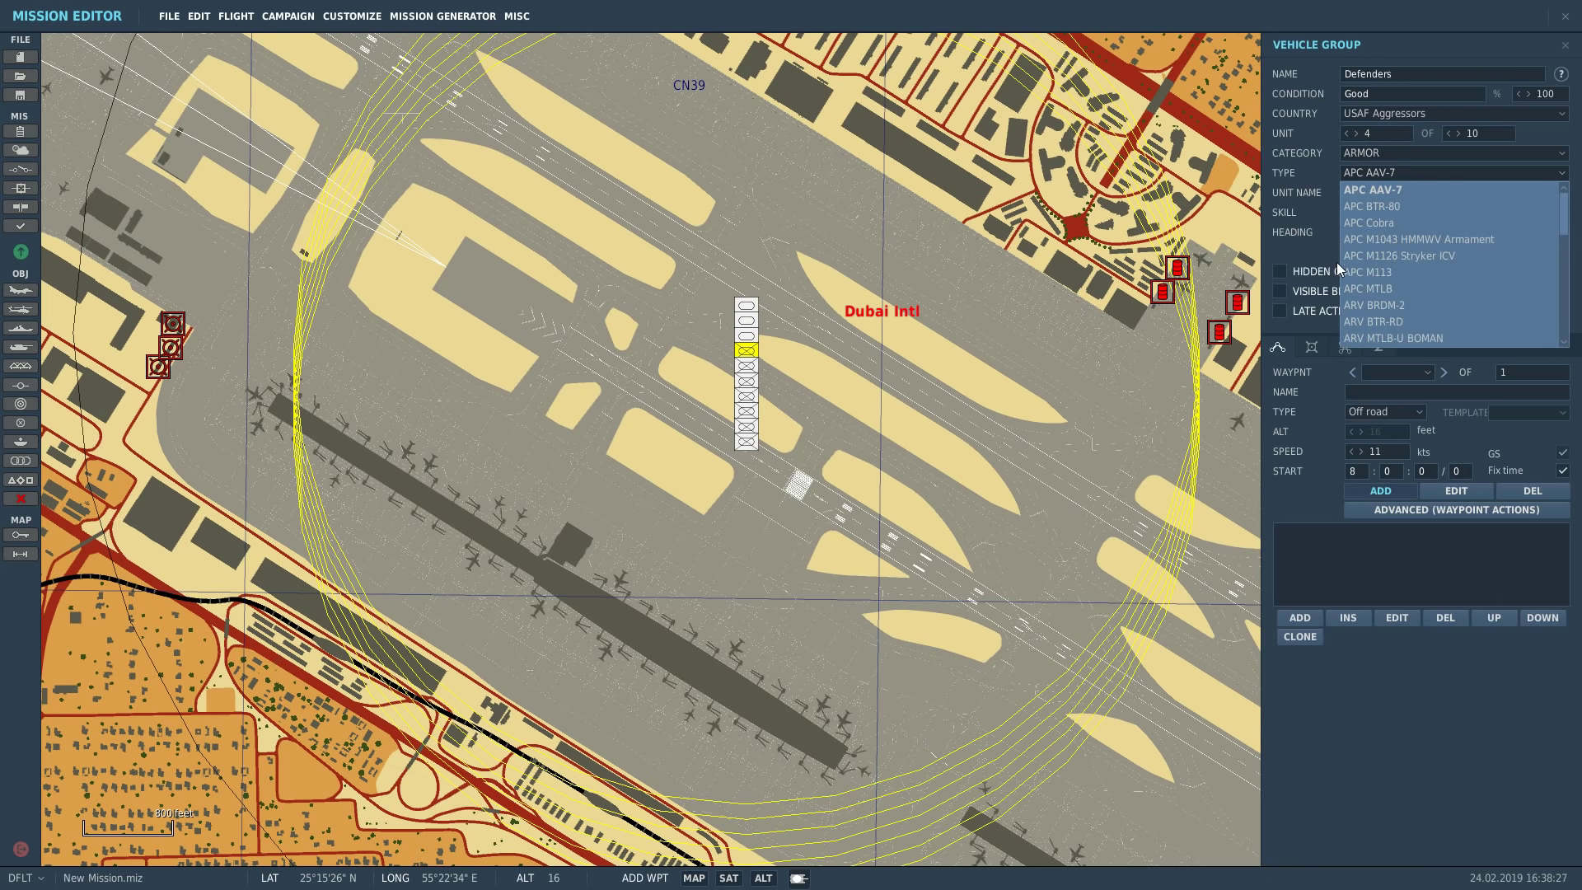
pyautogui.scroll(-5, 1367, 284)
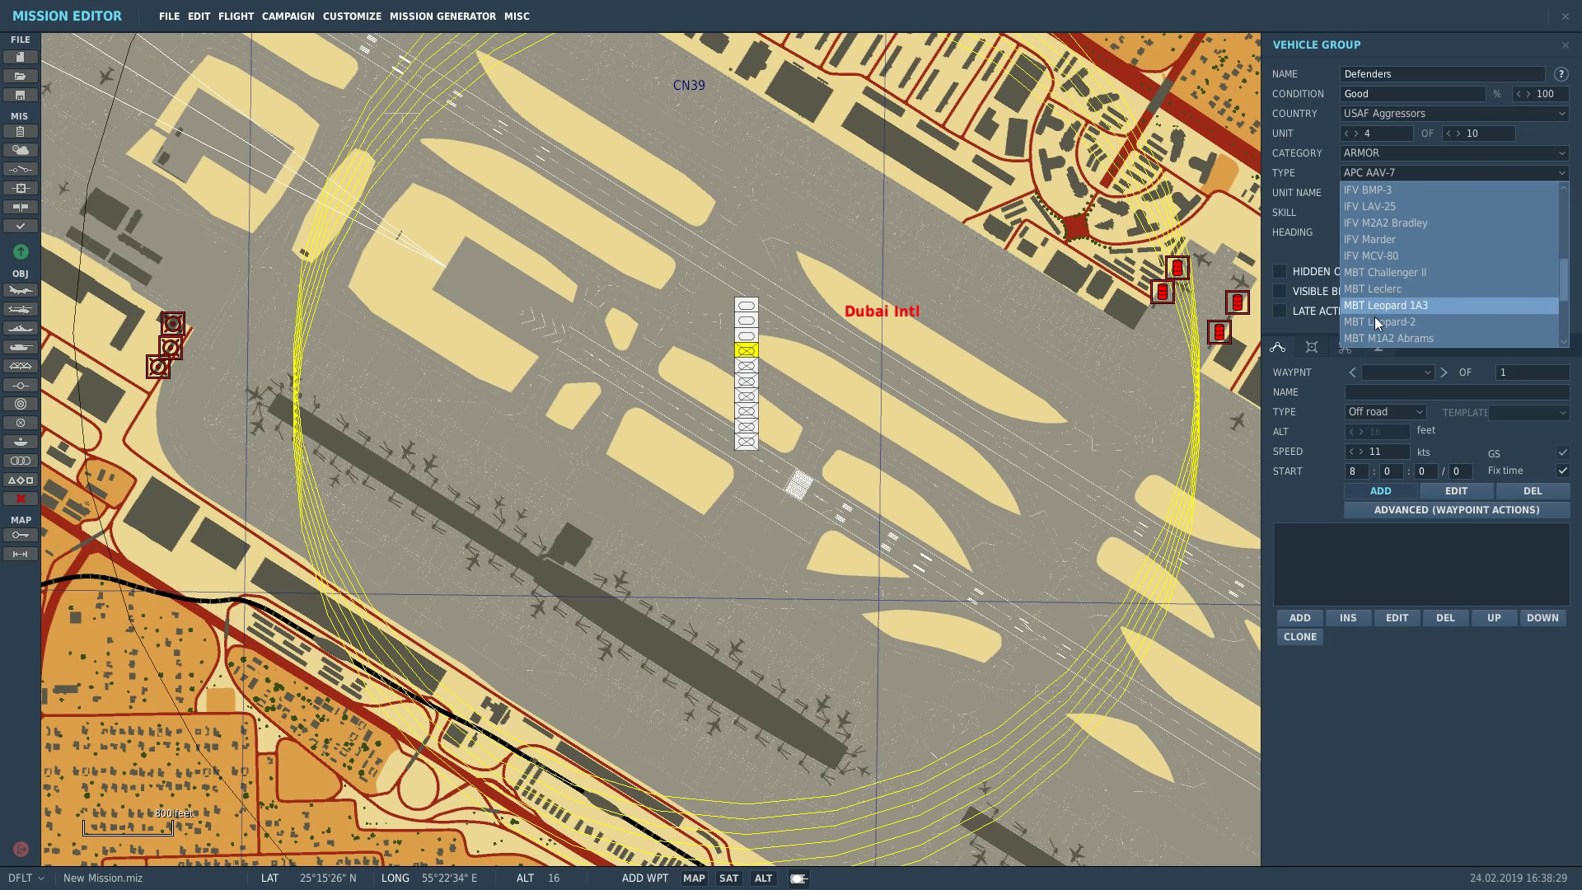
pyautogui.click(1373, 272)
pyautogui.click(1356, 134)
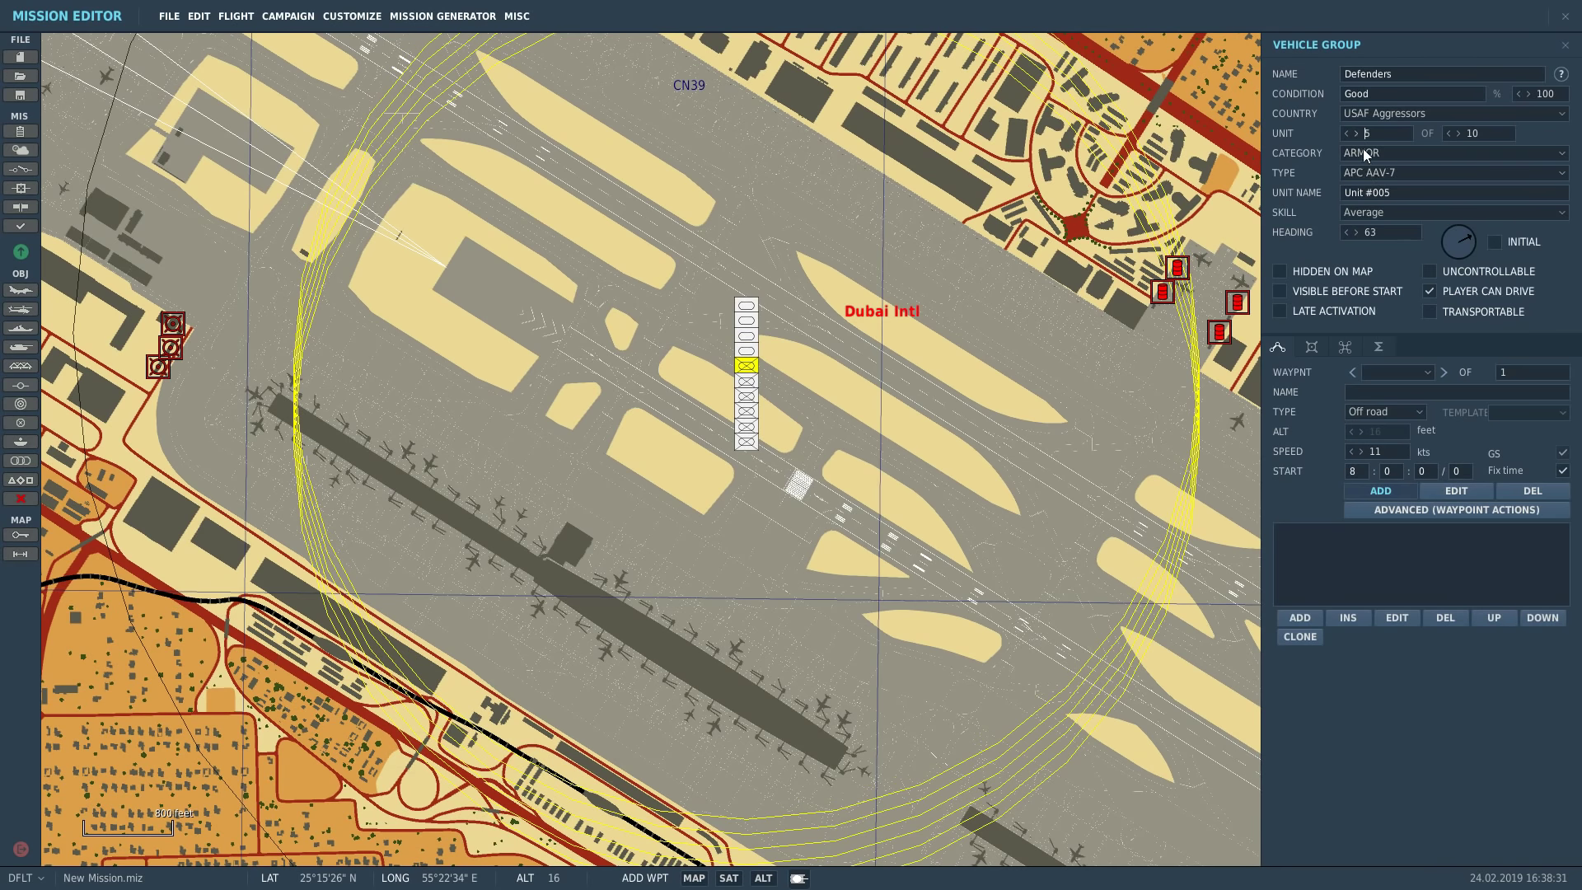
pyautogui.click(1373, 175)
pyautogui.scroll(-7, 1358, 286)
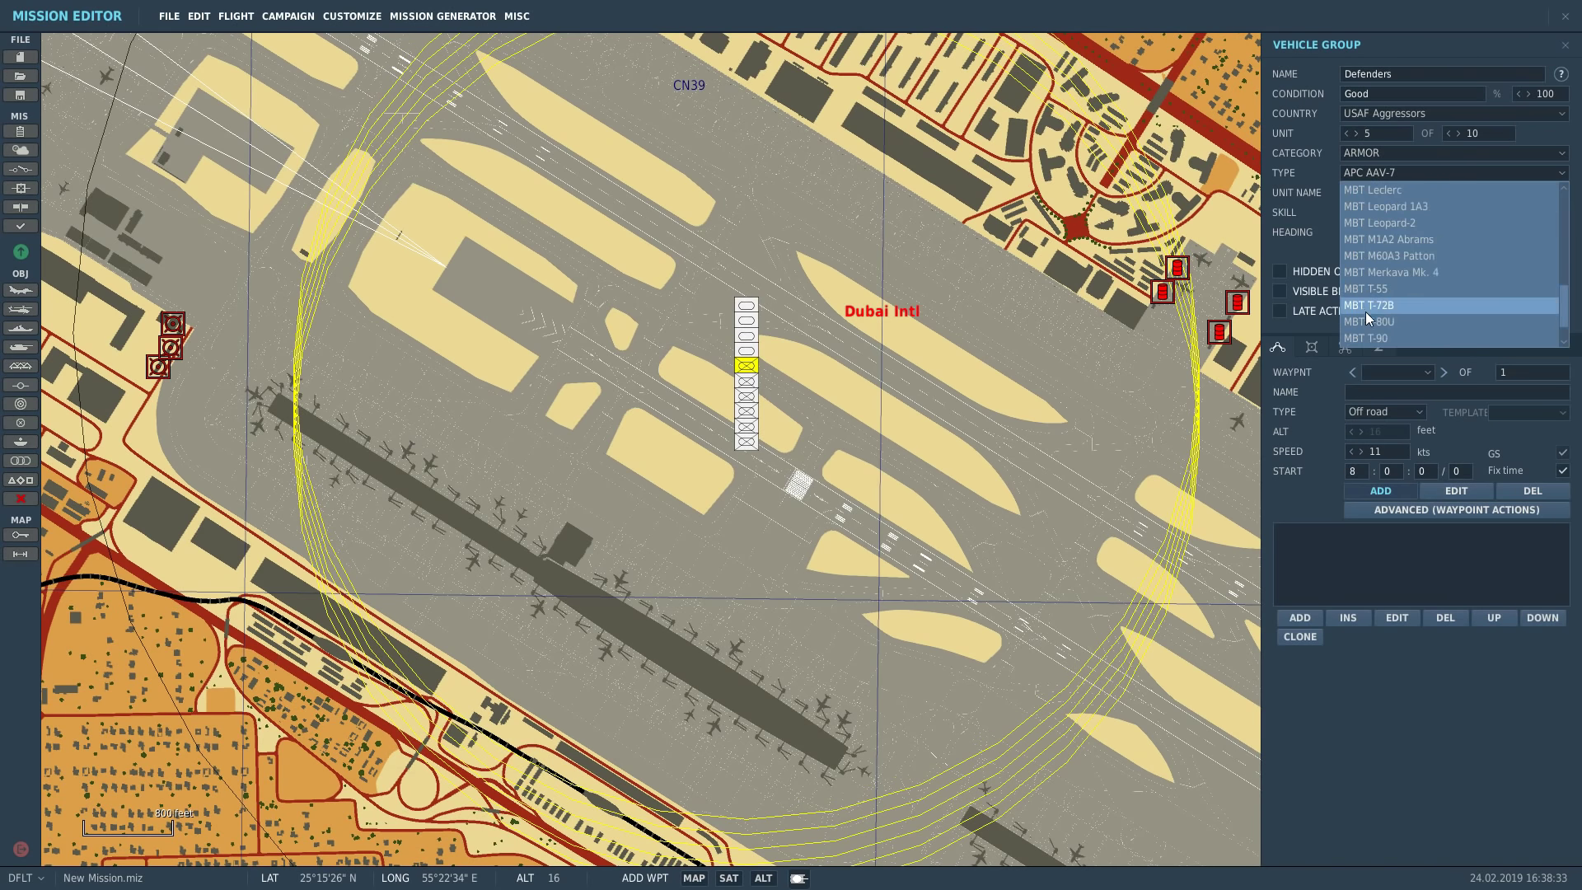
pyautogui.click(1373, 304)
# - Give unit 6 a main battle tank type and set unit 7 to TPz Fuchs
pyautogui.click(1356, 133)
pyautogui.click(1368, 173)
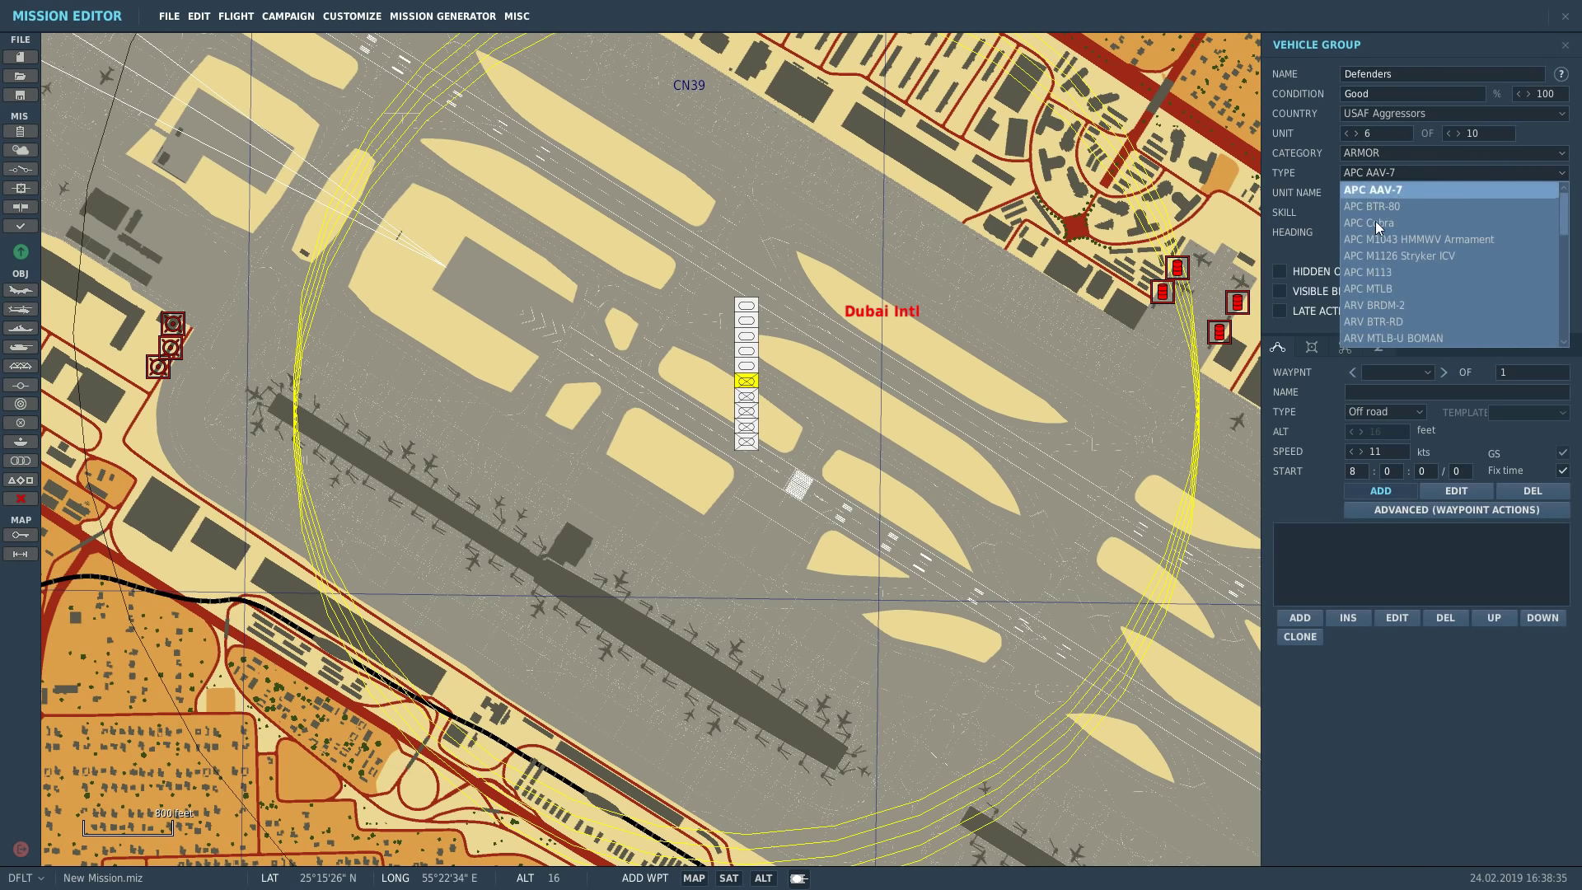
pyautogui.click(1373, 303)
pyautogui.click(1357, 133)
pyautogui.click(1373, 173)
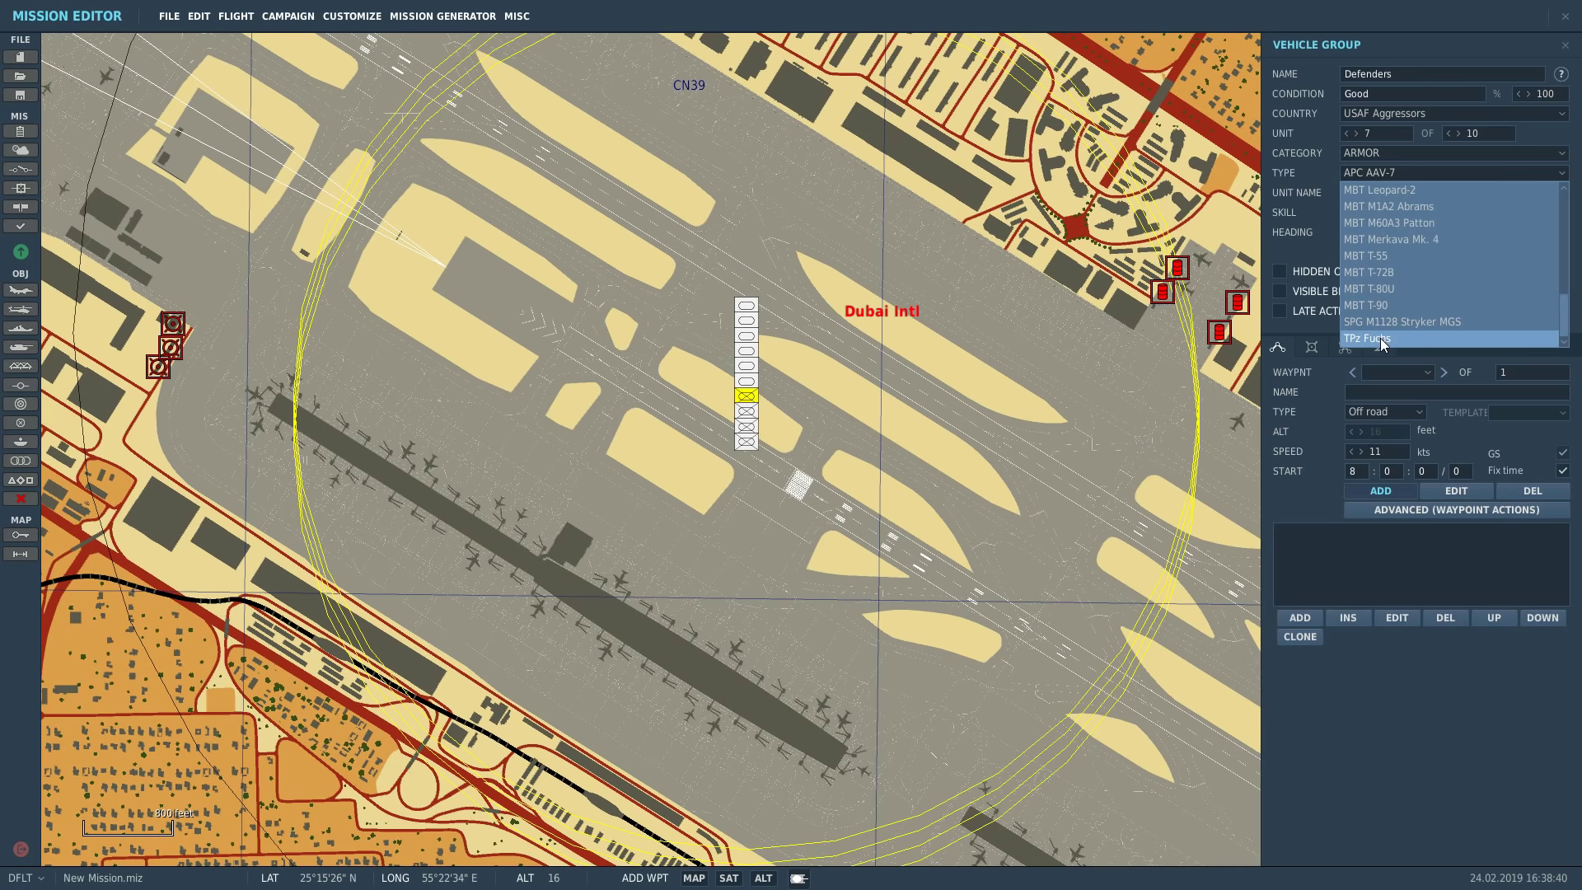
pyautogui.click(1381, 338)
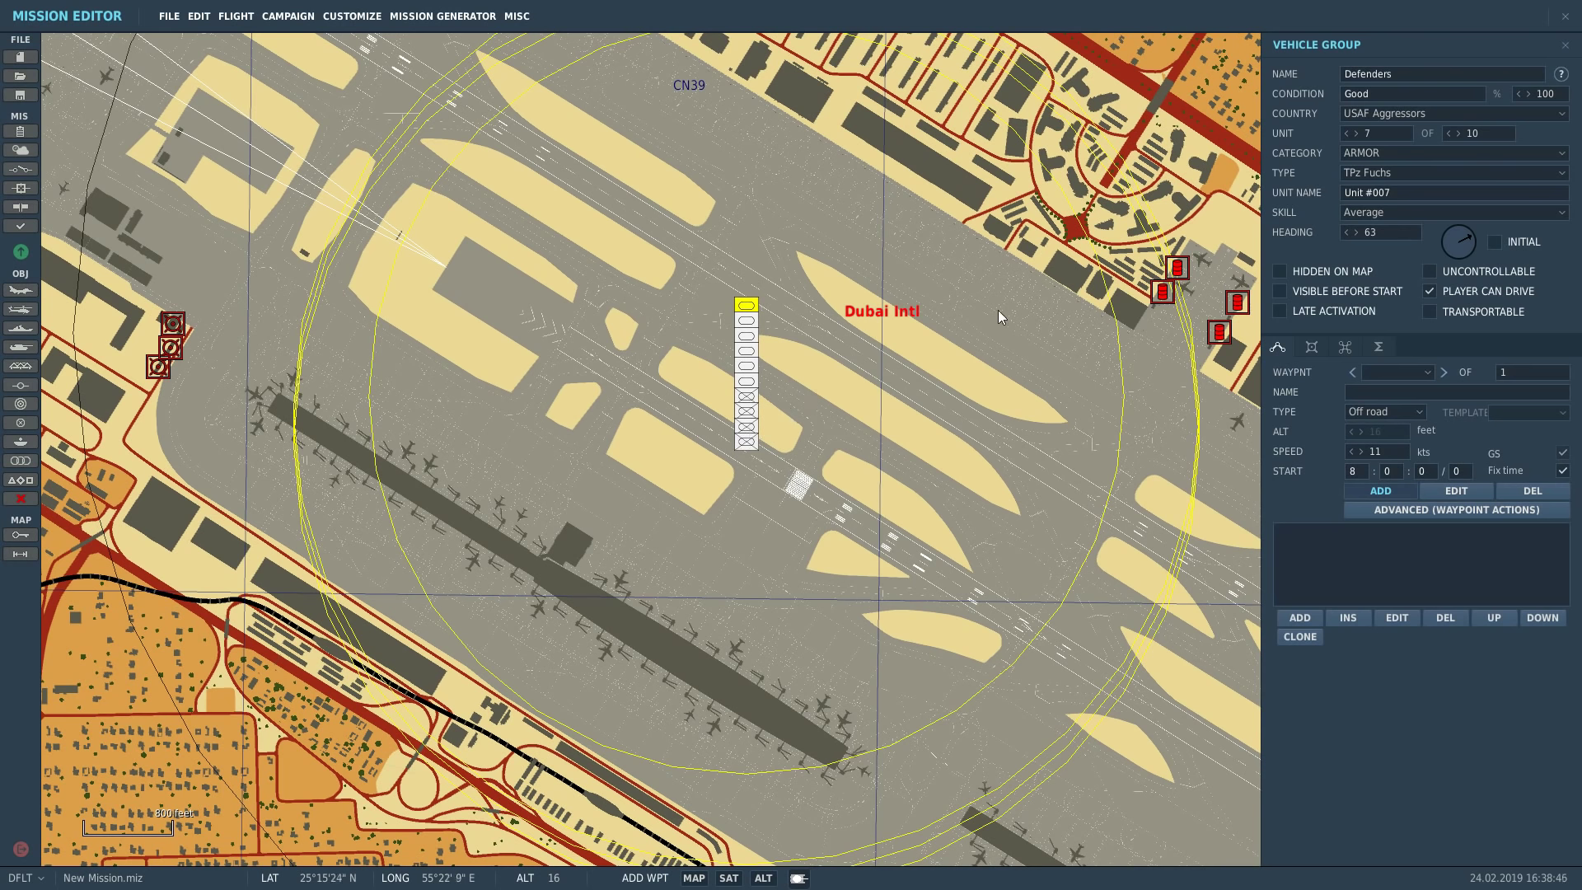
# - Leave waypoint adding and reselect the first unit of the Defenders group for editing
pyautogui.click(746, 305)
pyautogui.click(1532, 492)
pyautogui.click(1565, 45)
pyautogui.click(750, 311)
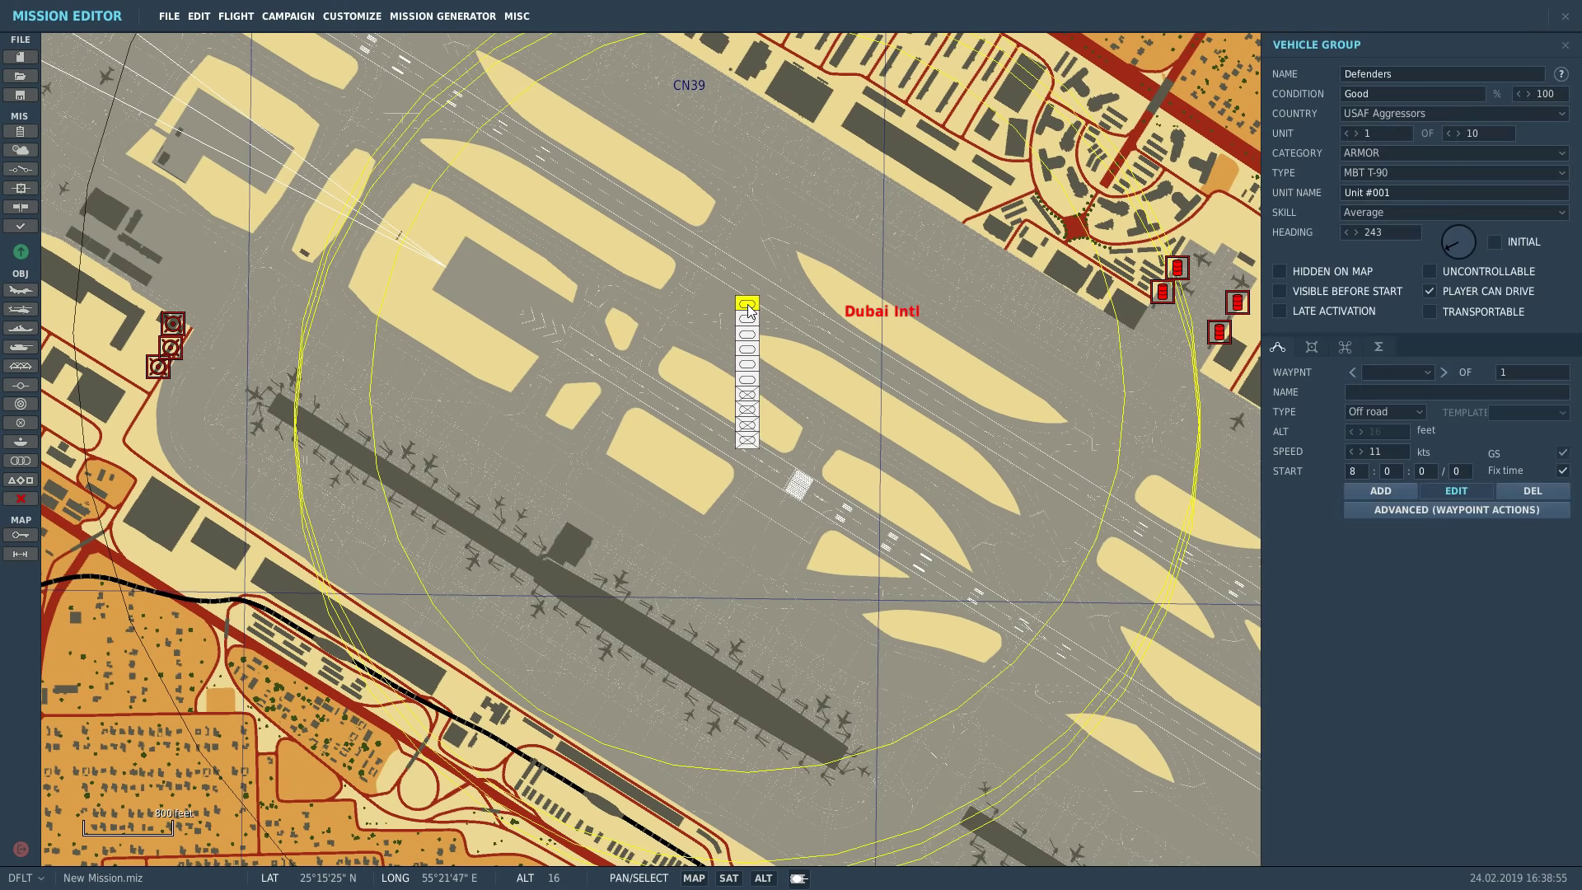
# - Move the stacked Defenders units apart, scattering them over the apron and taxiways northwest of the Dubai Intl label
pyautogui.moveTo(750, 311); pyautogui.dragTo(774, 154)
pyautogui.scroll(-3, 774, 174)
pyautogui.moveTo(774, 174); pyautogui.dragTo(745, 304, button='right')
pyautogui.scroll(2, 745, 304)
pyautogui.moveTo(745, 288); pyautogui.dragTo(648, 211)
pyautogui.moveTo(743, 298); pyautogui.dragTo(811, 294)
pyautogui.moveTo(739, 328); pyautogui.dragTo(721, 305)
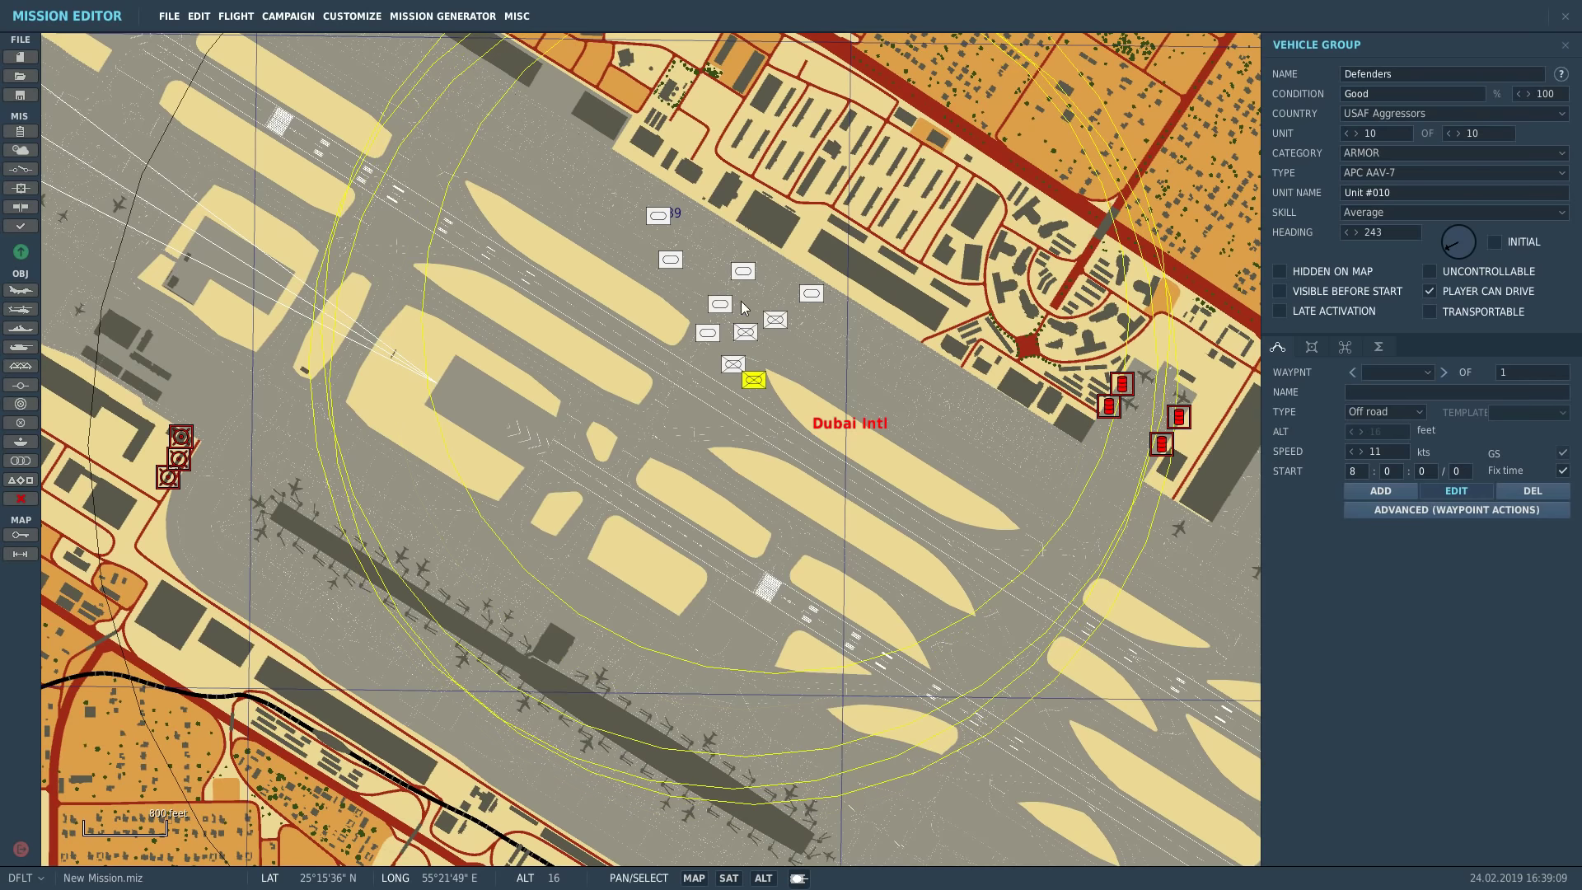
# - Change the category of unit 10 to Unarmed
pyautogui.scroll(10, 745, 307)
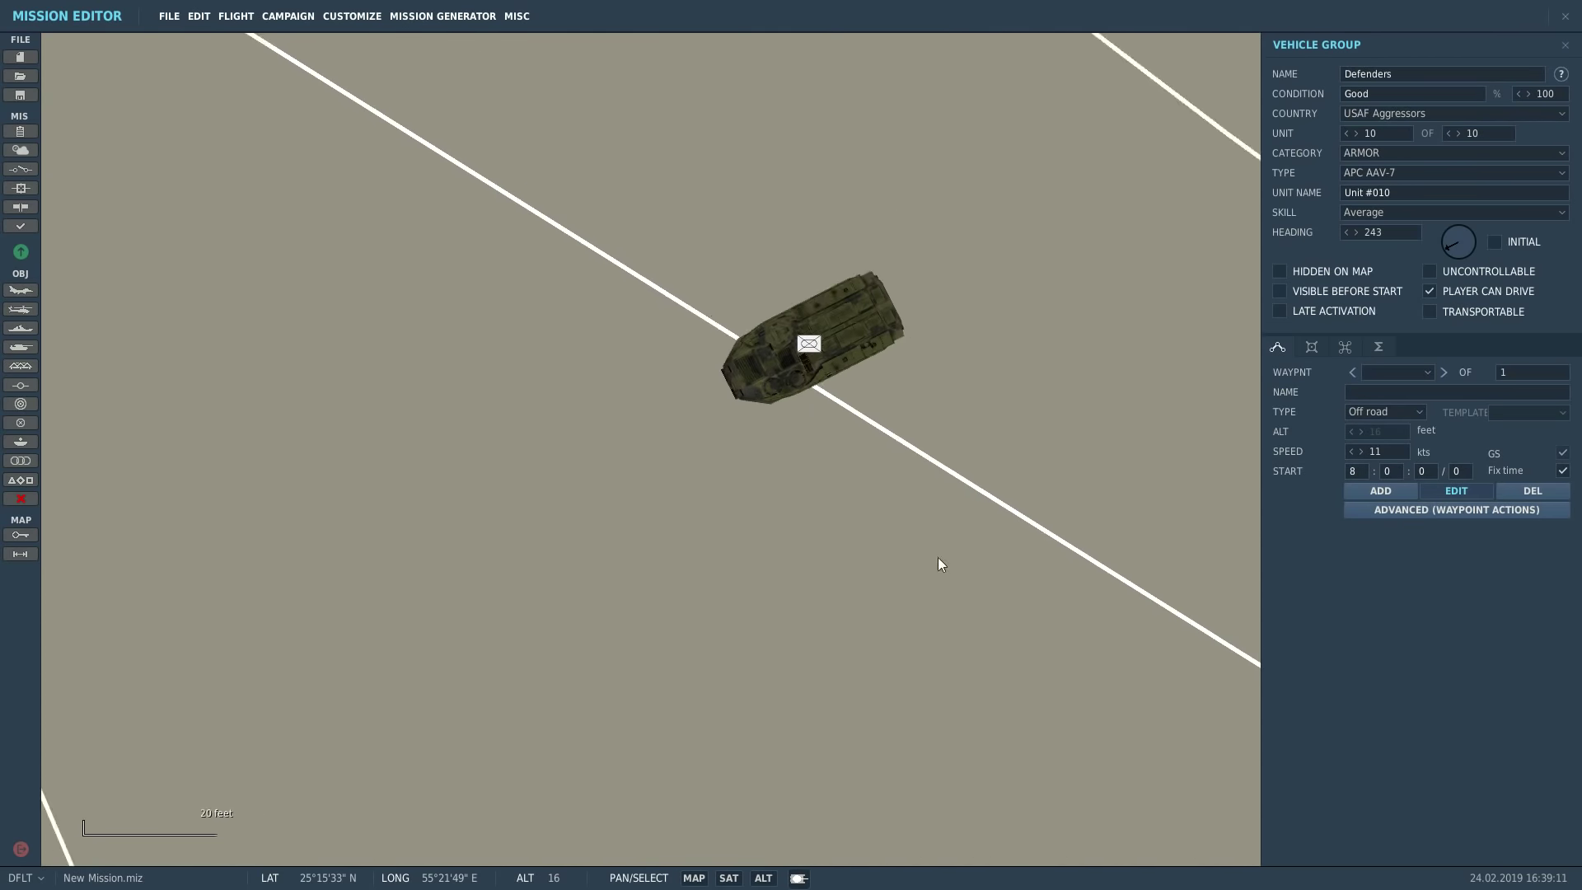
pyautogui.scroll(-7, 750, 459)
pyautogui.scroll(-1, 709, 296)
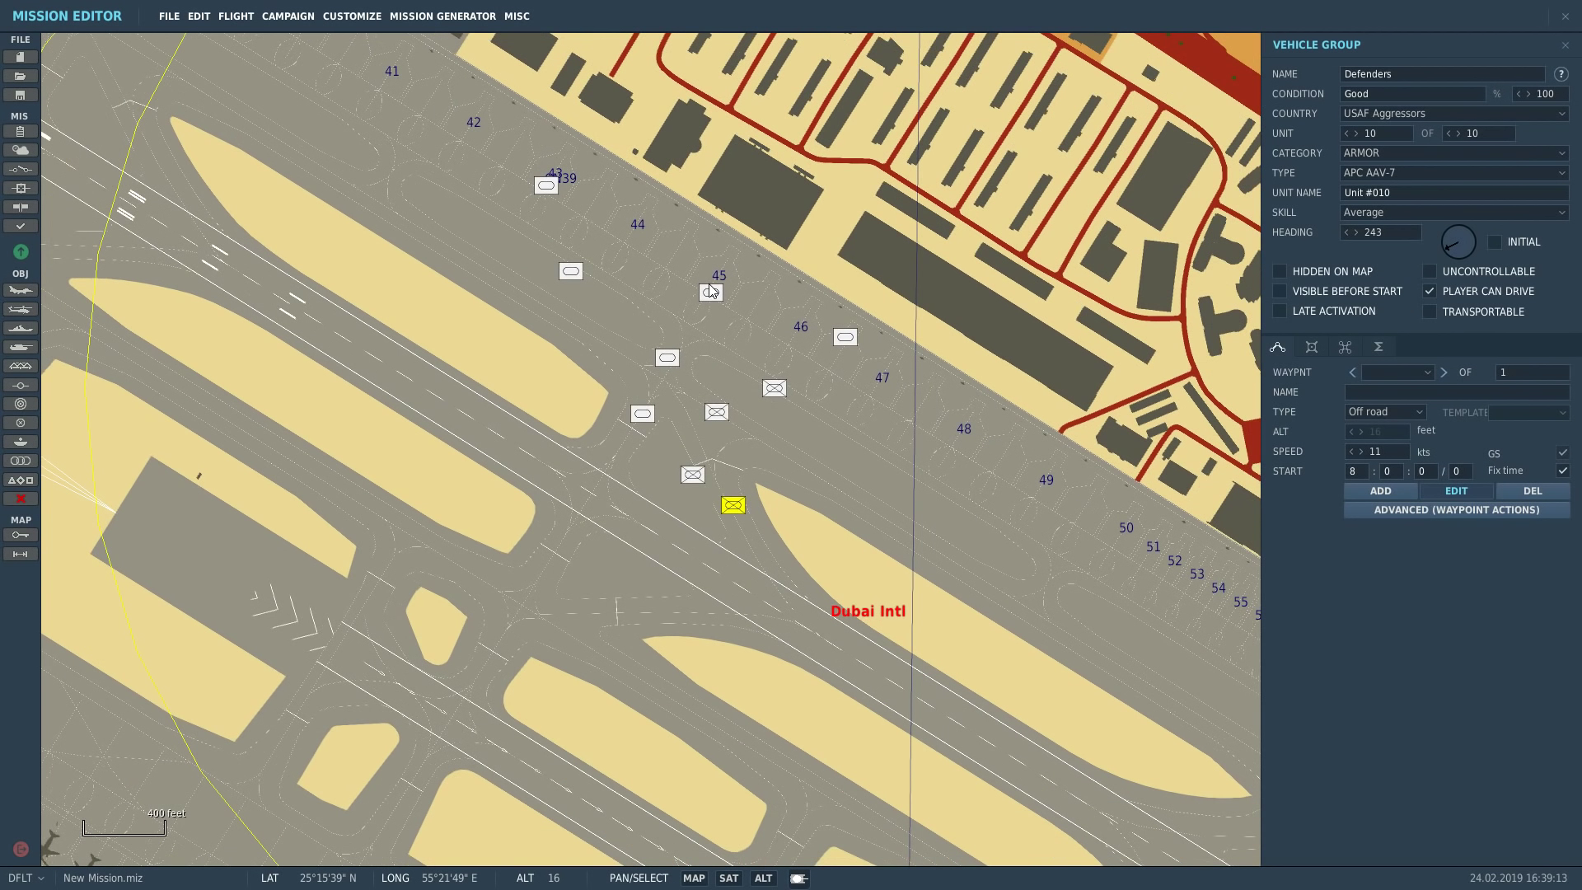
pyautogui.click(1372, 155)
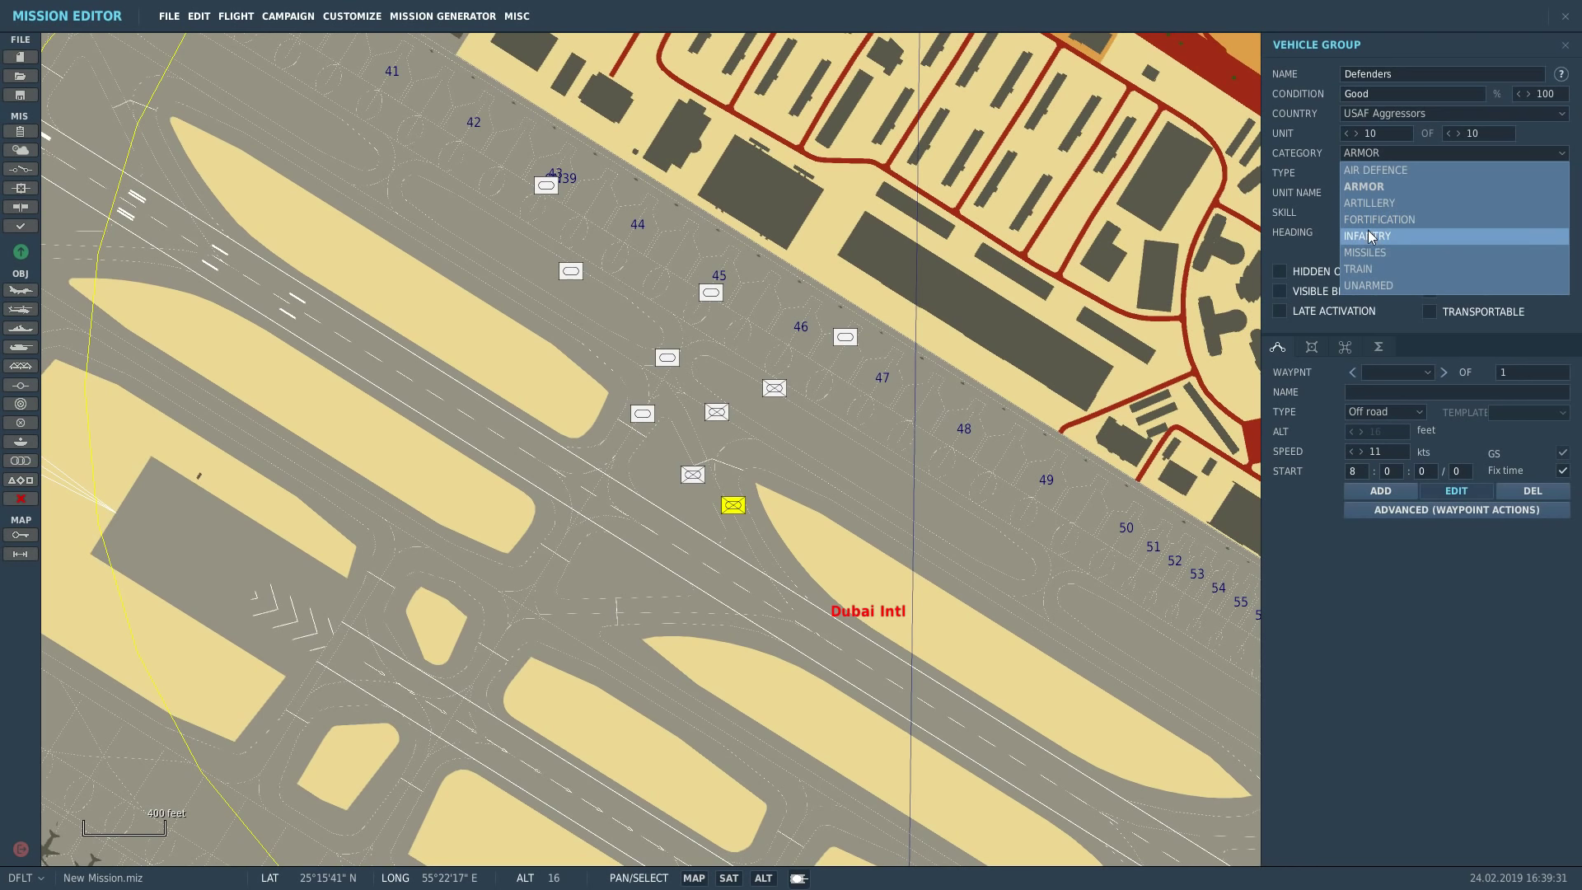
pyautogui.click(1368, 287)
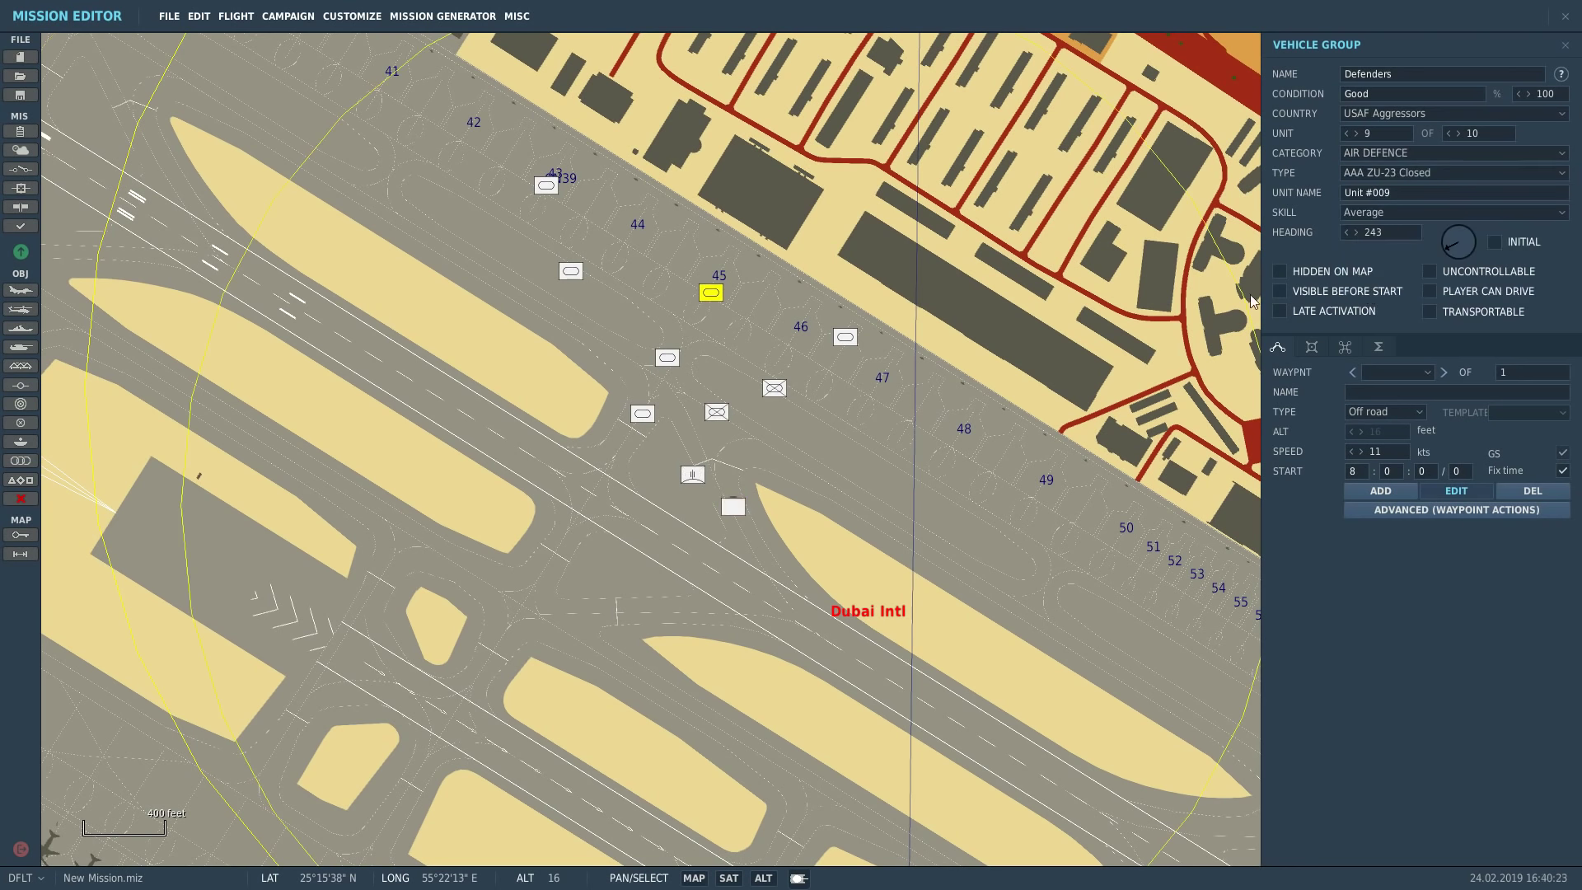
# - Review the skill levels available for the unit and inspect the selected tank near stand 45 up close
pyautogui.click(1366, 212)
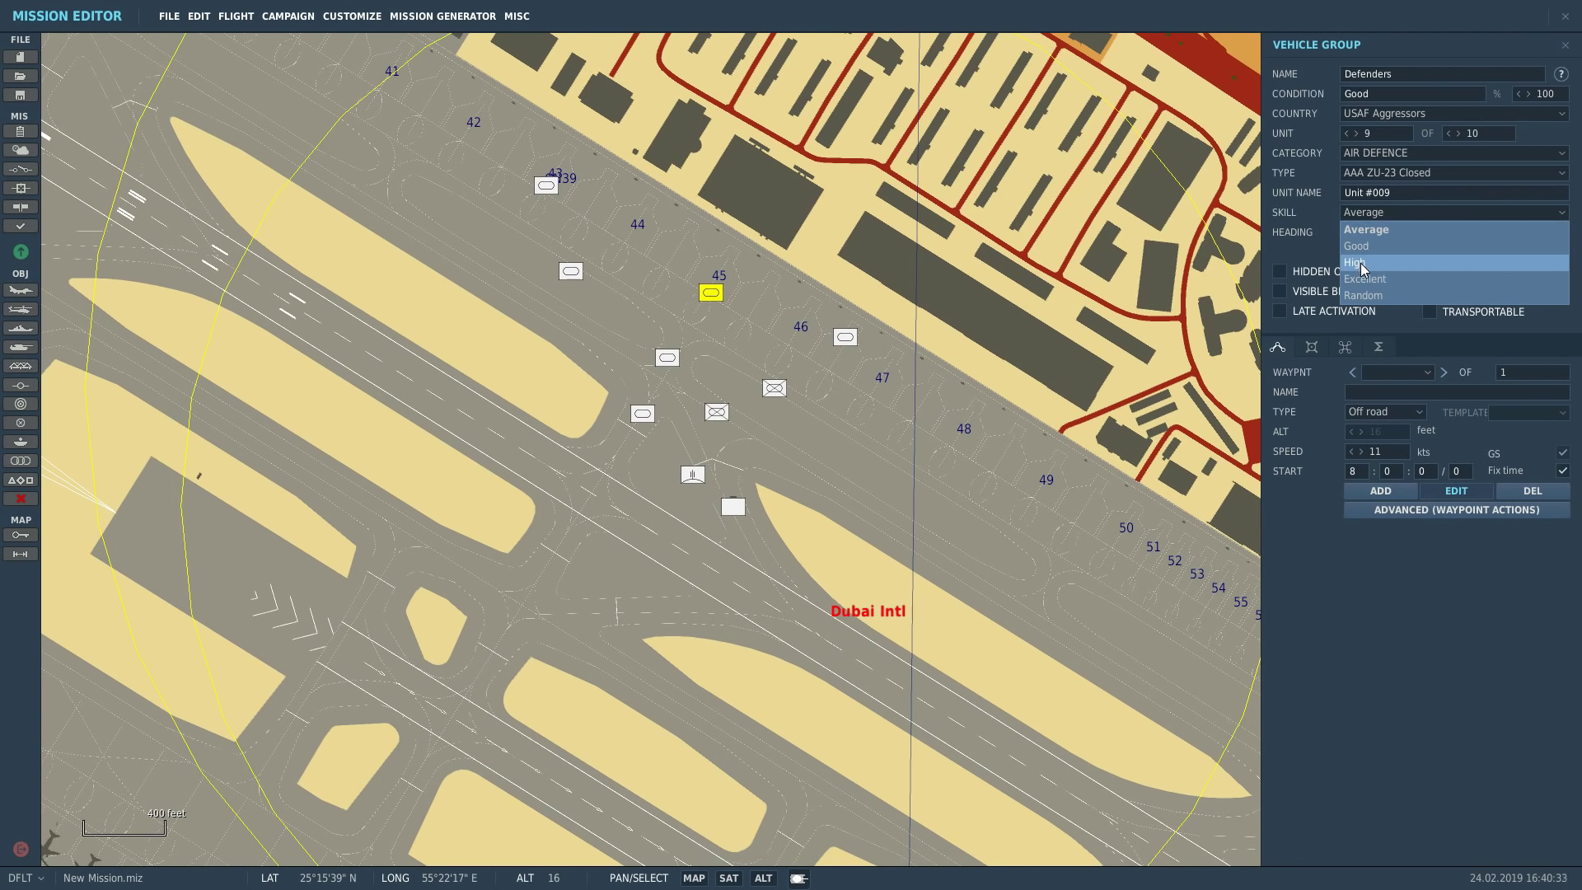
pyautogui.click(1371, 221)
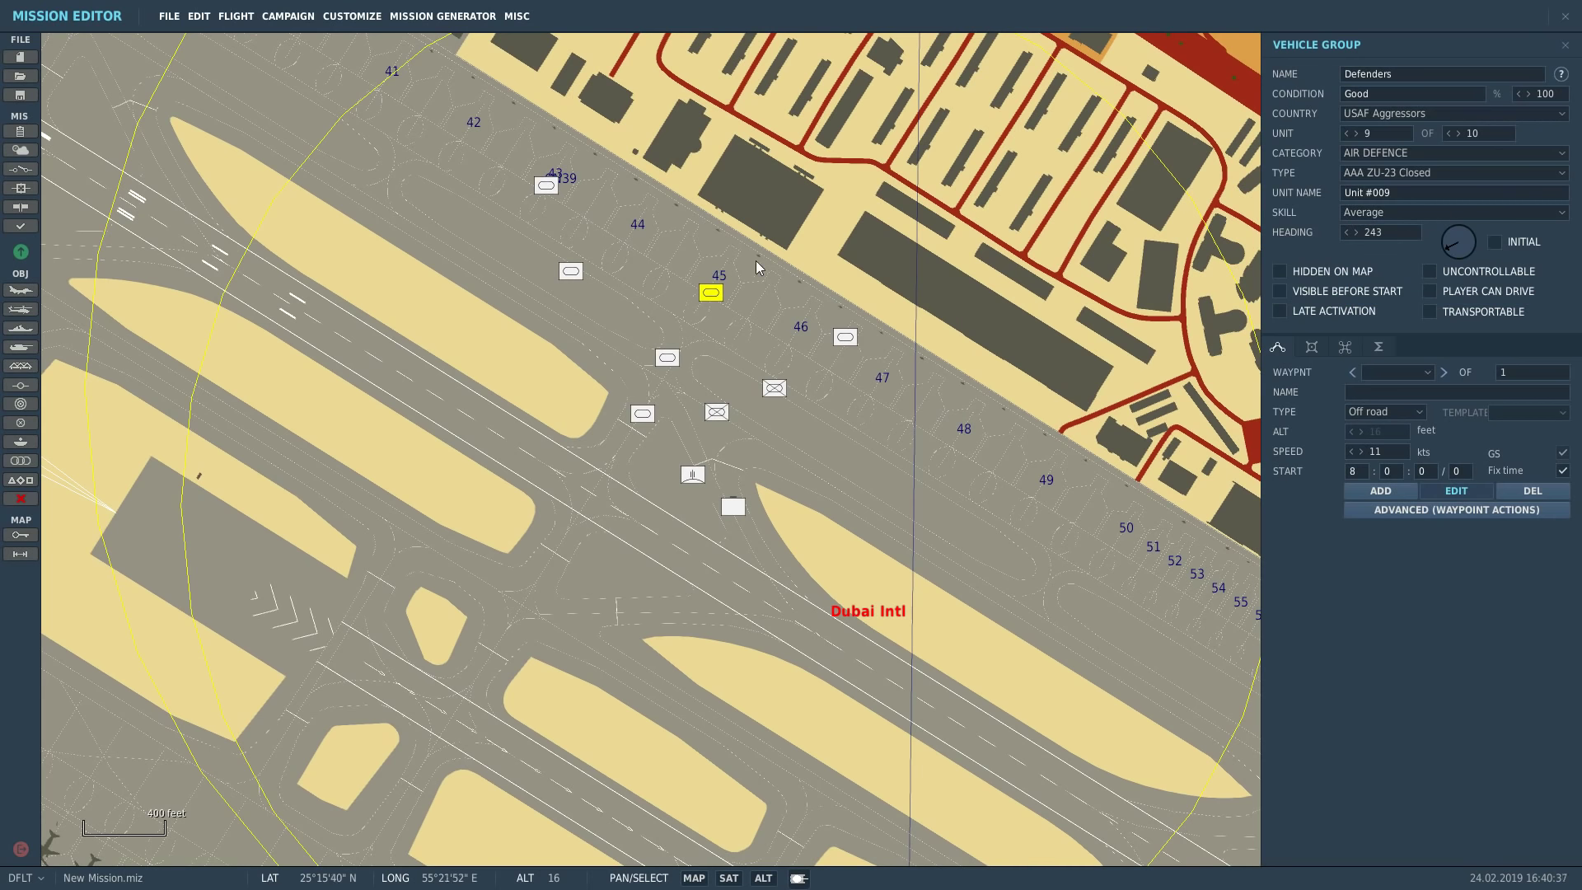
pyautogui.scroll(10, 709, 292)
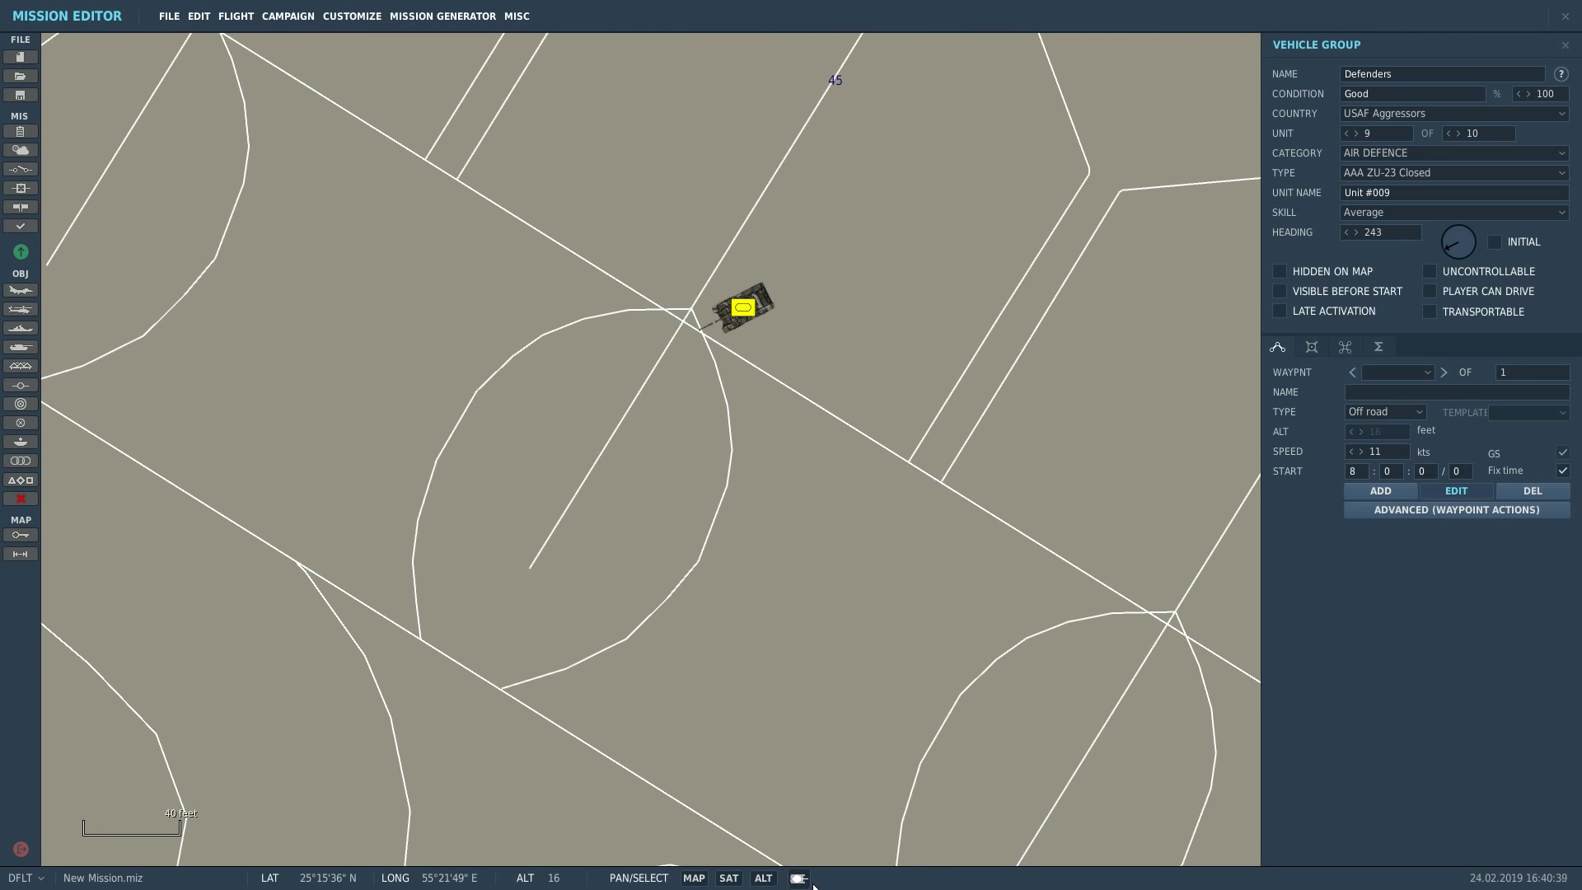
pyautogui.scroll(3, 659, 311)
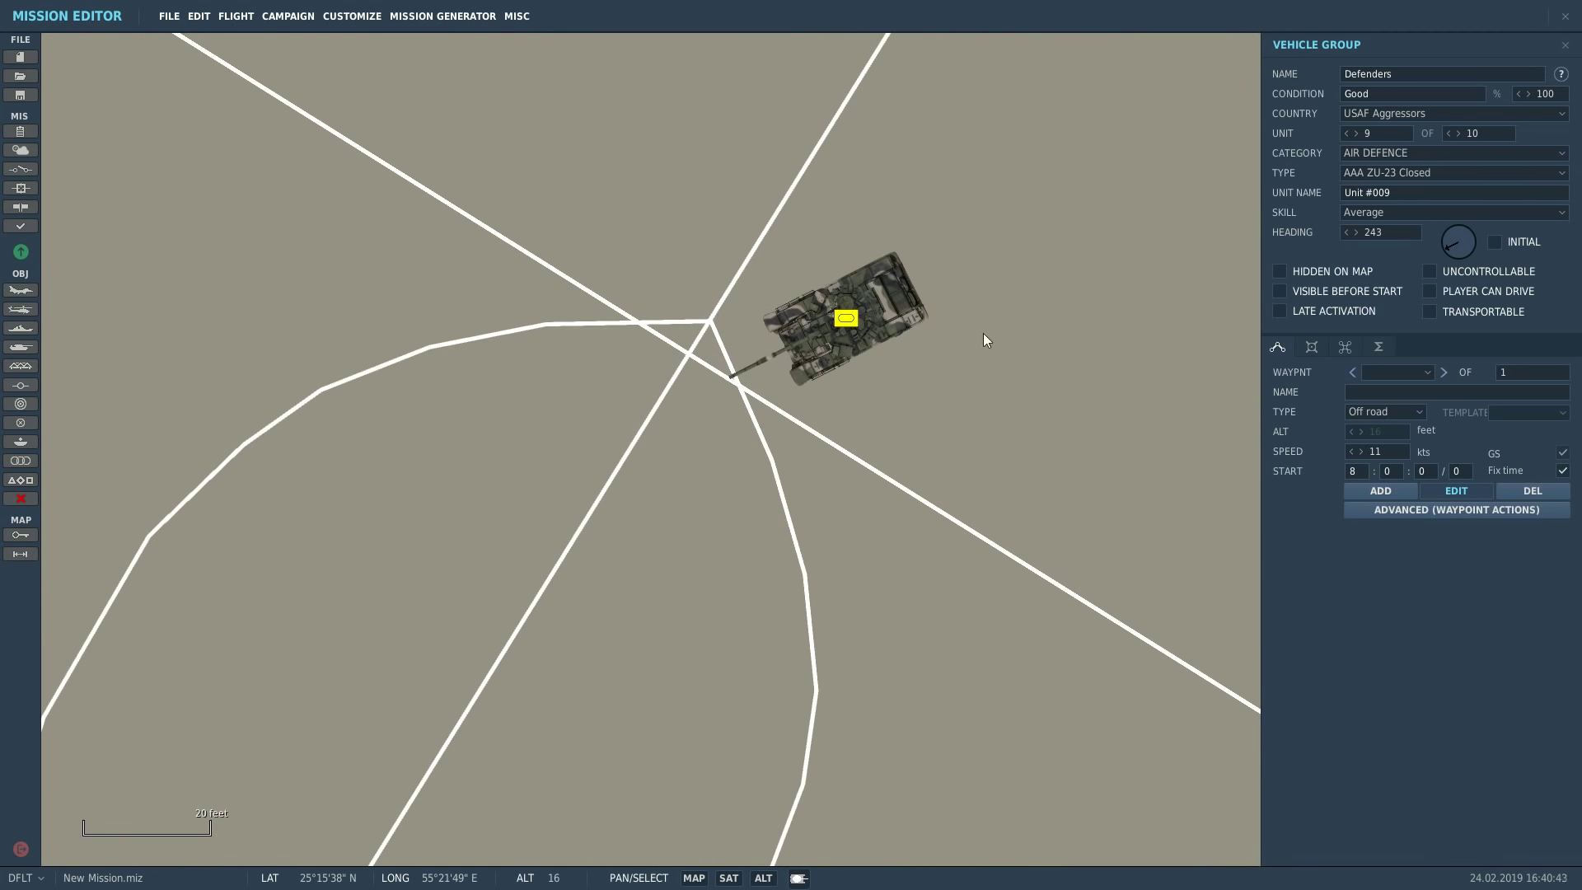
# - Turn the MBT T-90 near stand 45 to a heading of 94
pyautogui.click(1566, 45)
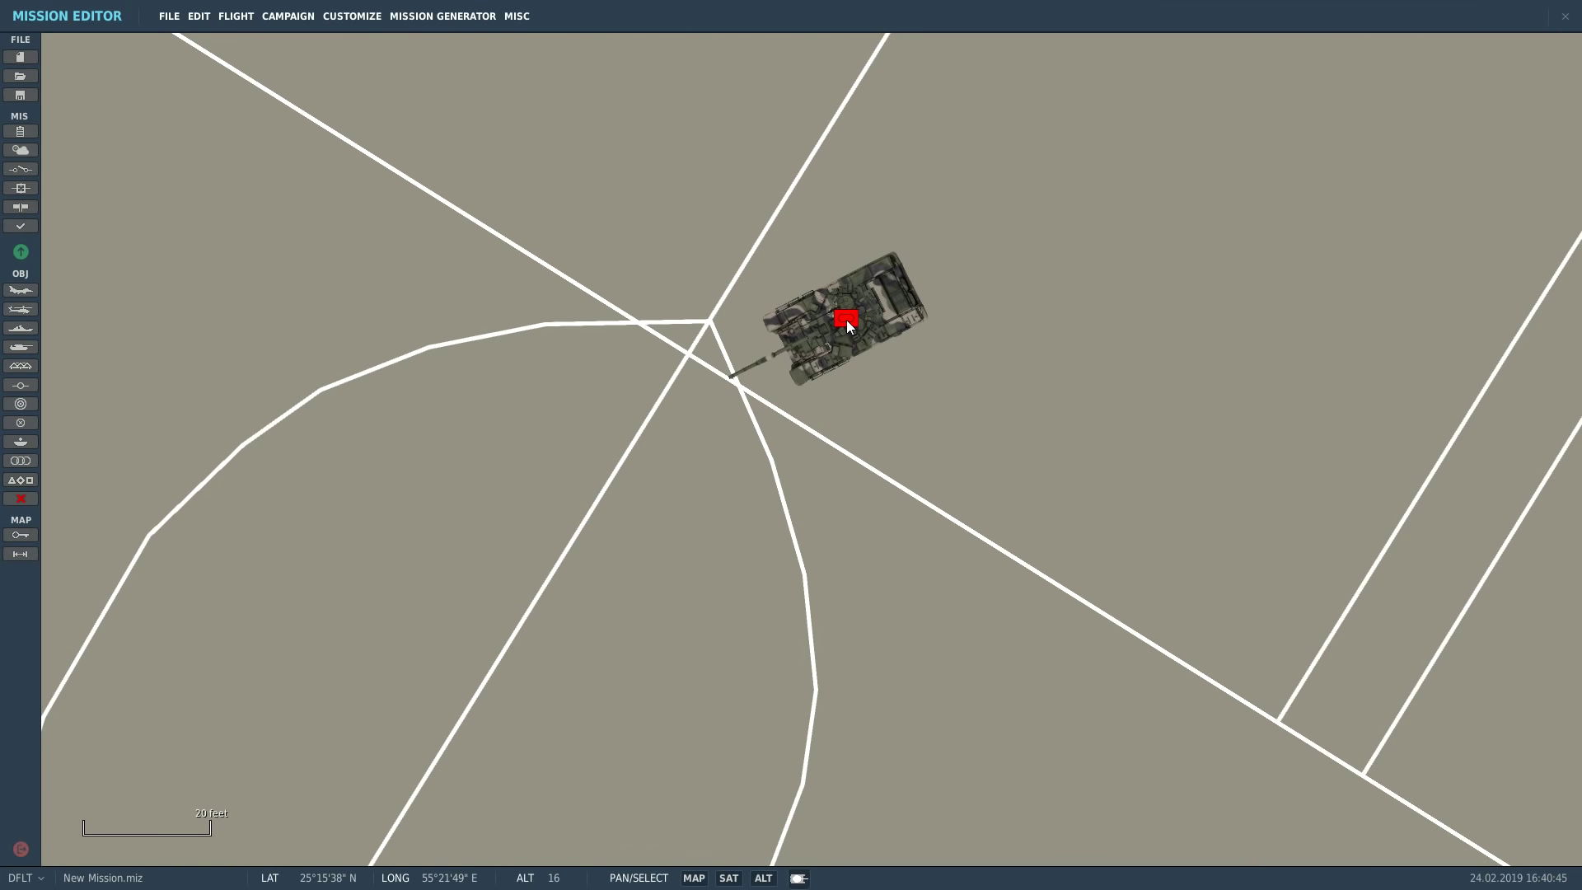
pyautogui.click(847, 325)
pyautogui.moveTo(1448, 247); pyautogui.dragTo(1480, 241)
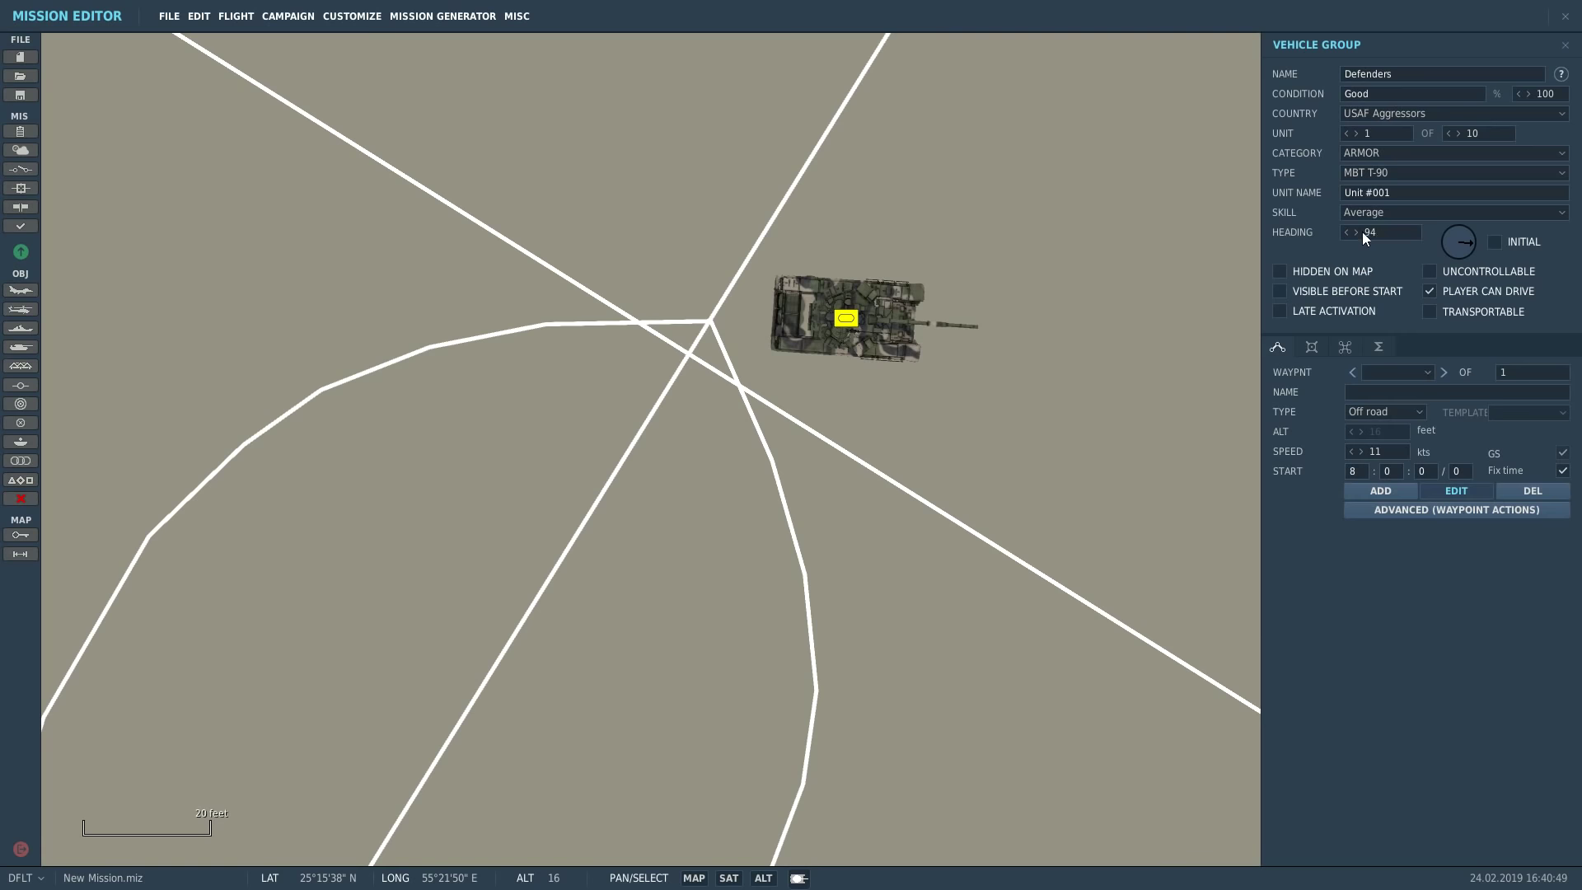
pyautogui.scroll(-10, 346, 429)
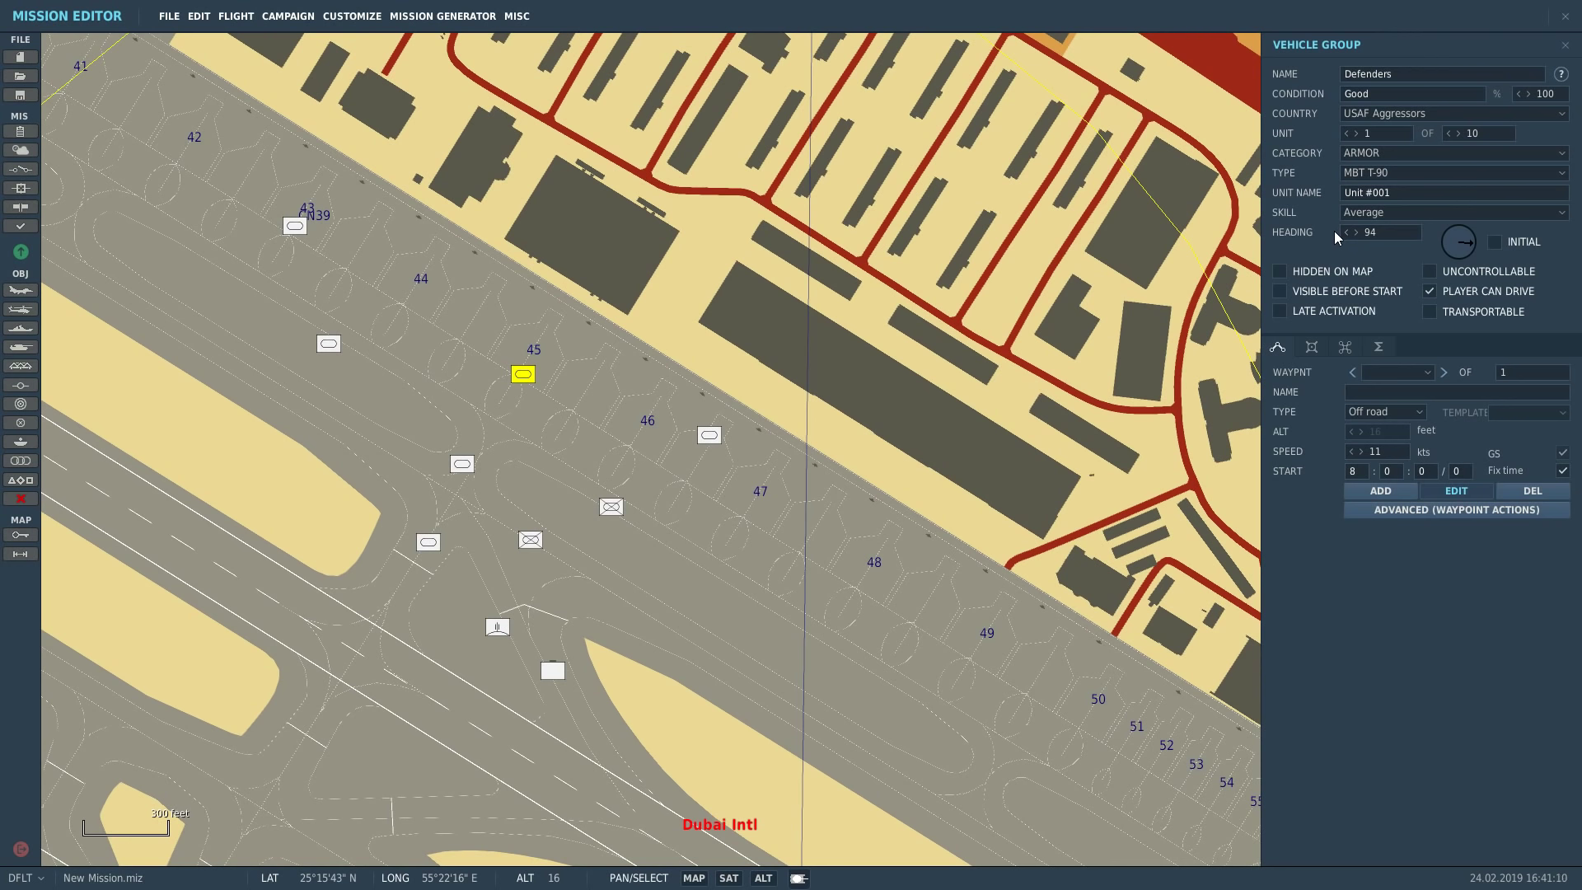
# - Hide the Defenders group on the map and close its properties
pyautogui.click(1279, 271)
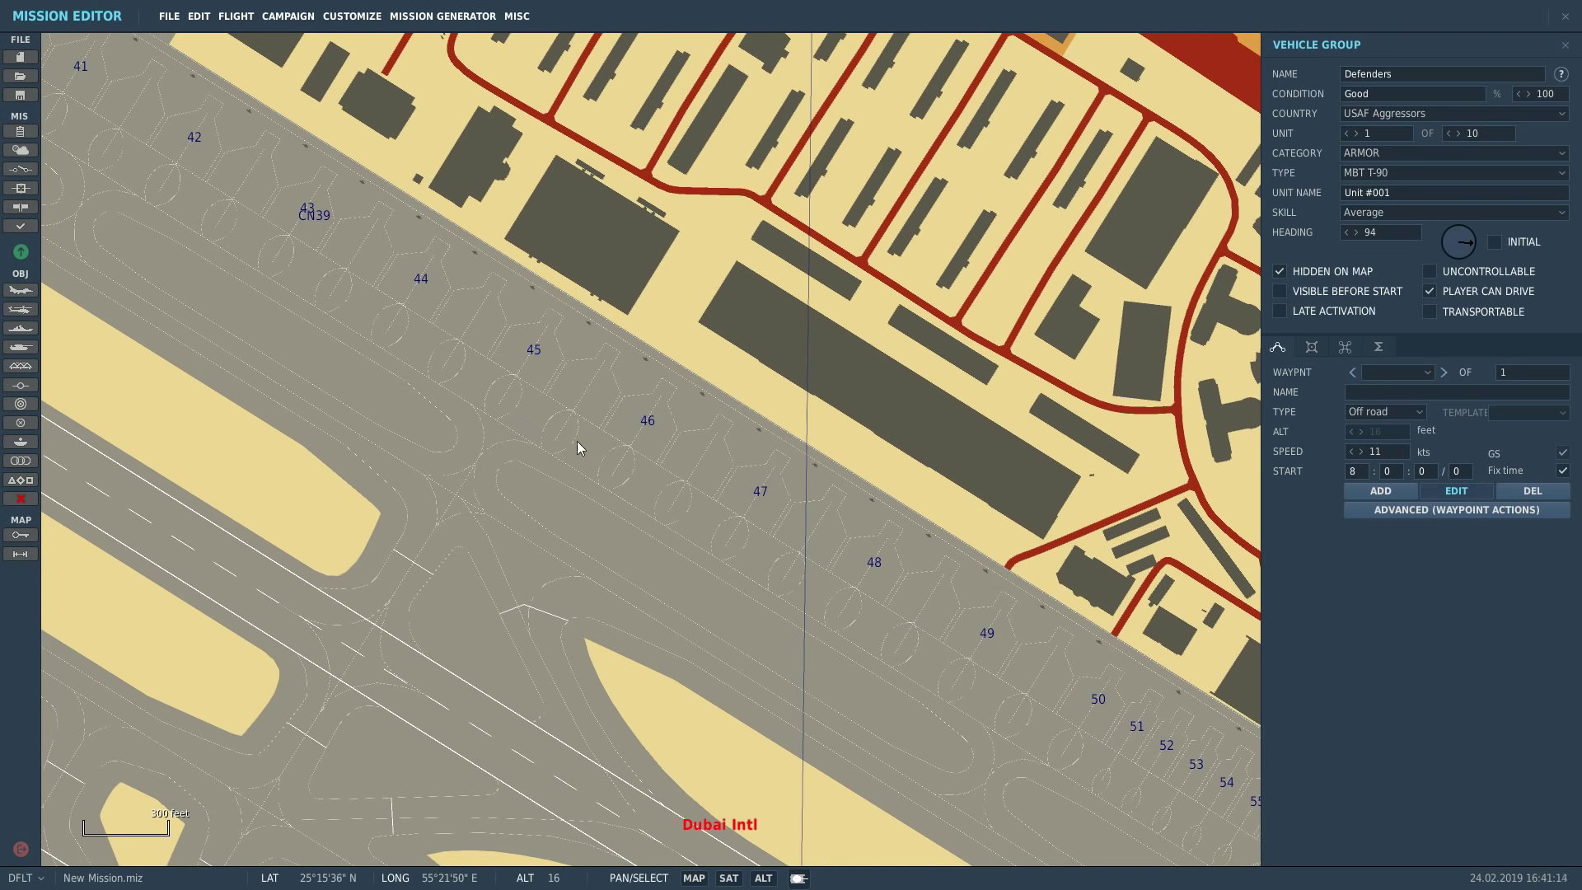
pyautogui.click(1280, 271)
pyautogui.click(1280, 272)
pyautogui.click(1566, 46)
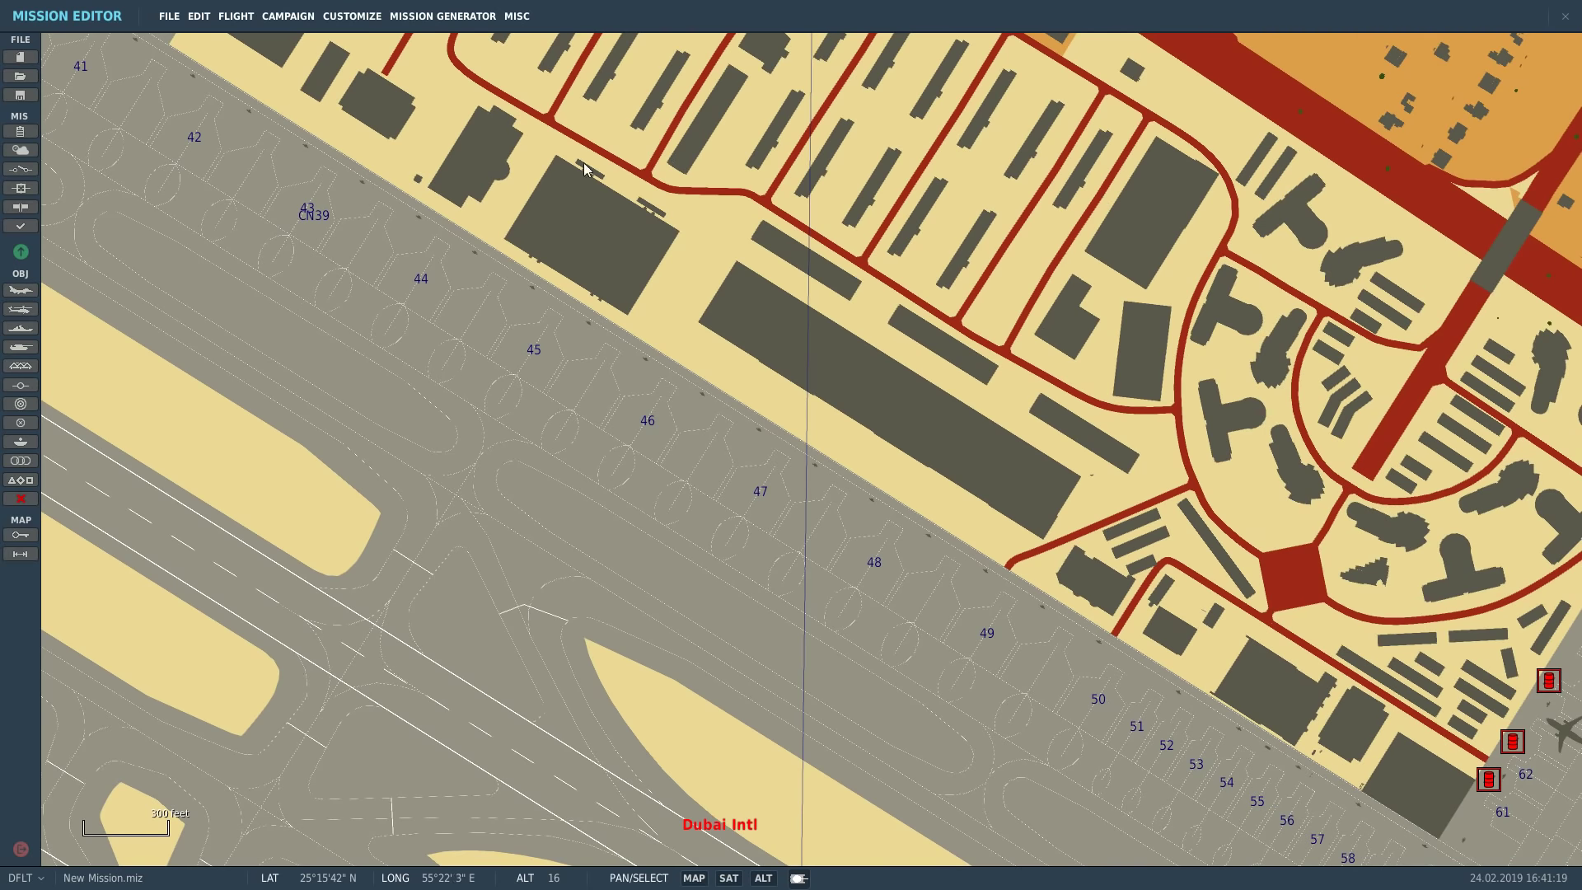
# - Find the hidden Defenders group through the unit list, unhide it and close the list
pyautogui.click(18, 487)
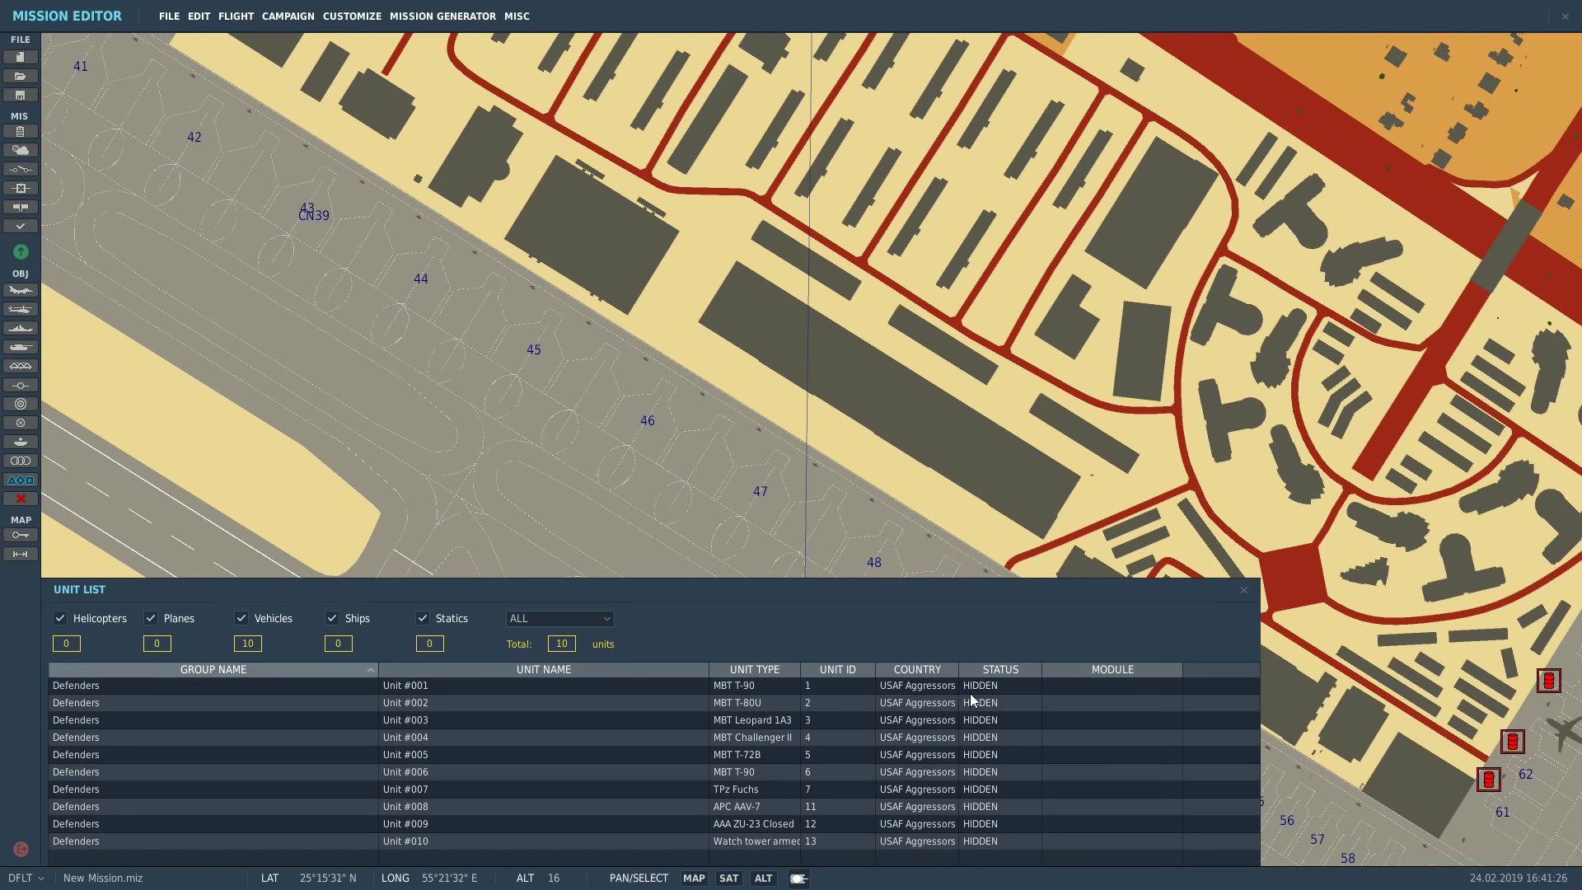
pyautogui.click(988, 685)
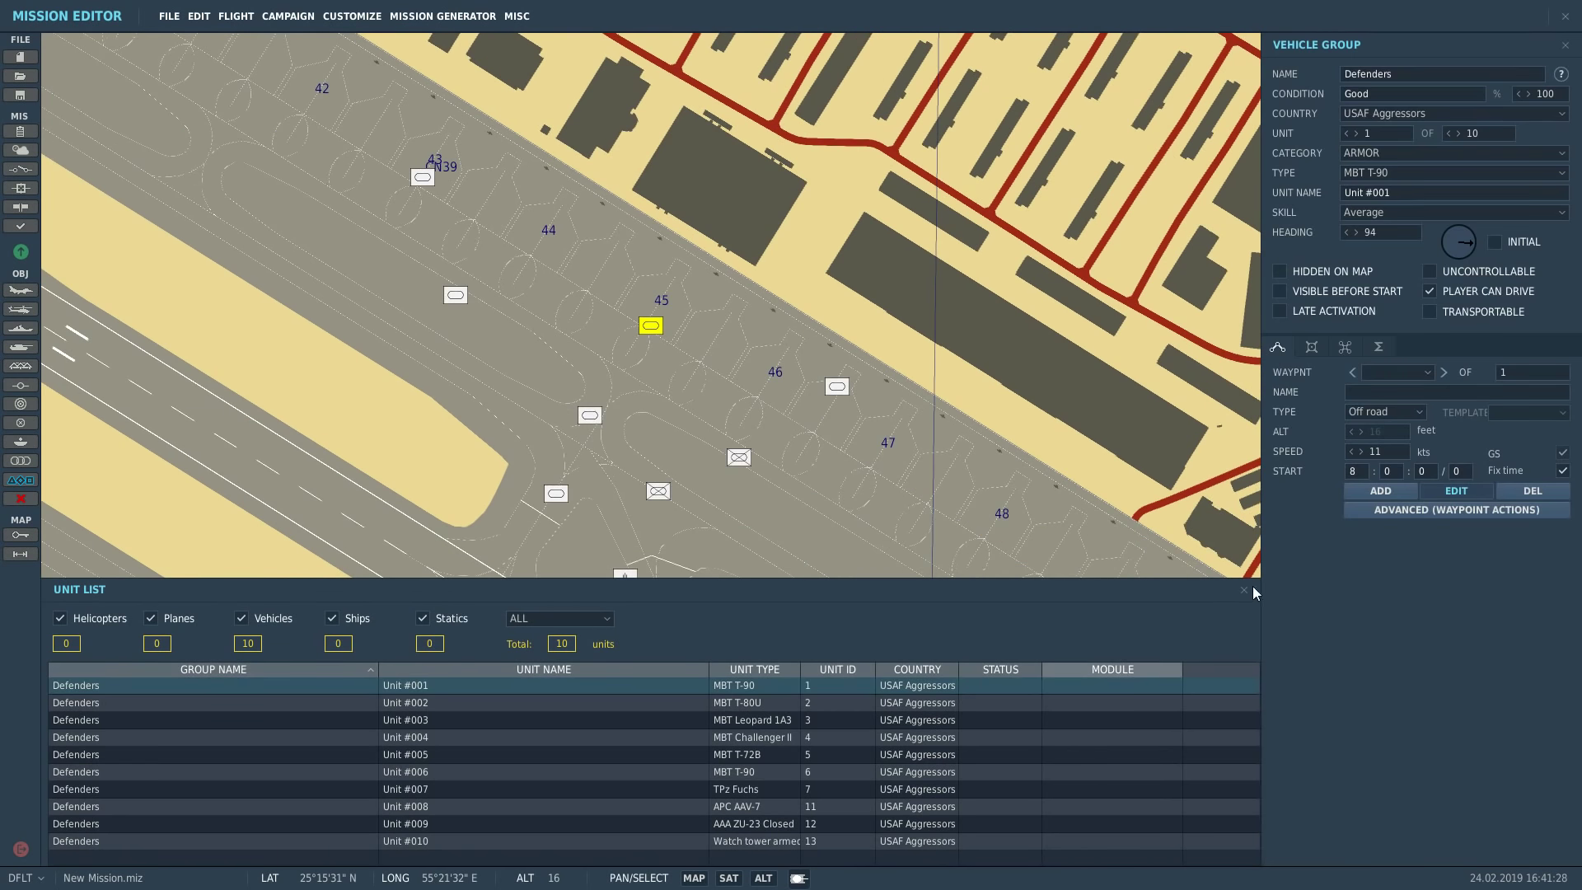
pyautogui.click(1245, 590)
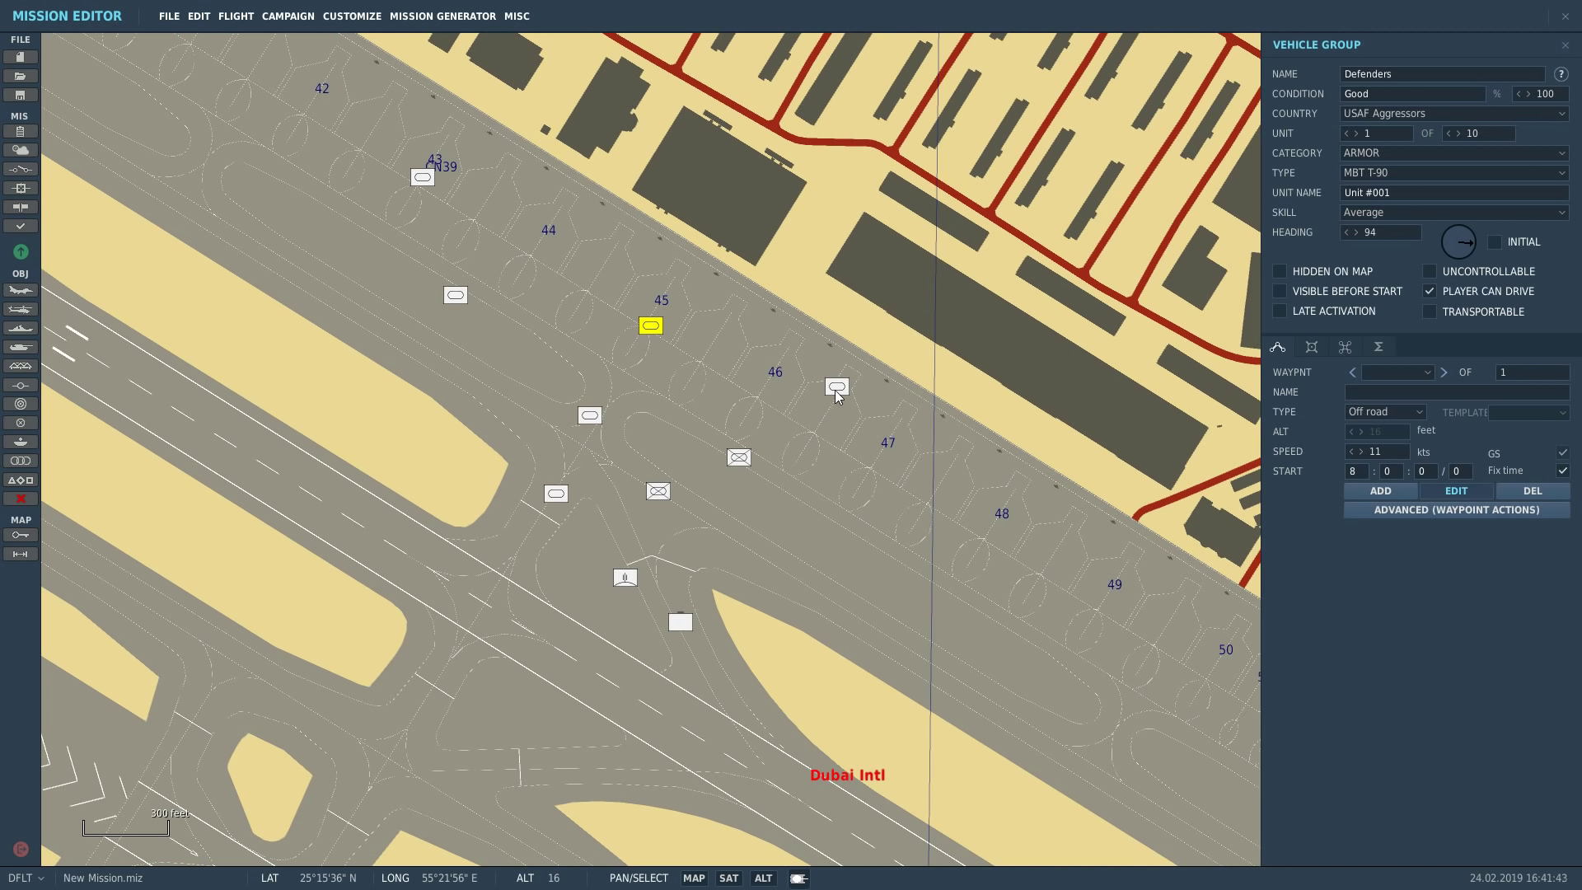
# - Try out the Late Activation, Uncontrollable and Transportable options of the Defenders group
pyautogui.click(1279, 312)
pyautogui.click(1281, 311)
pyautogui.click(1429, 272)
pyautogui.click(1431, 311)
# - Set the paint scheme of unit 1, the MBT T-90, to RUS_spring
pyautogui.click(1311, 347)
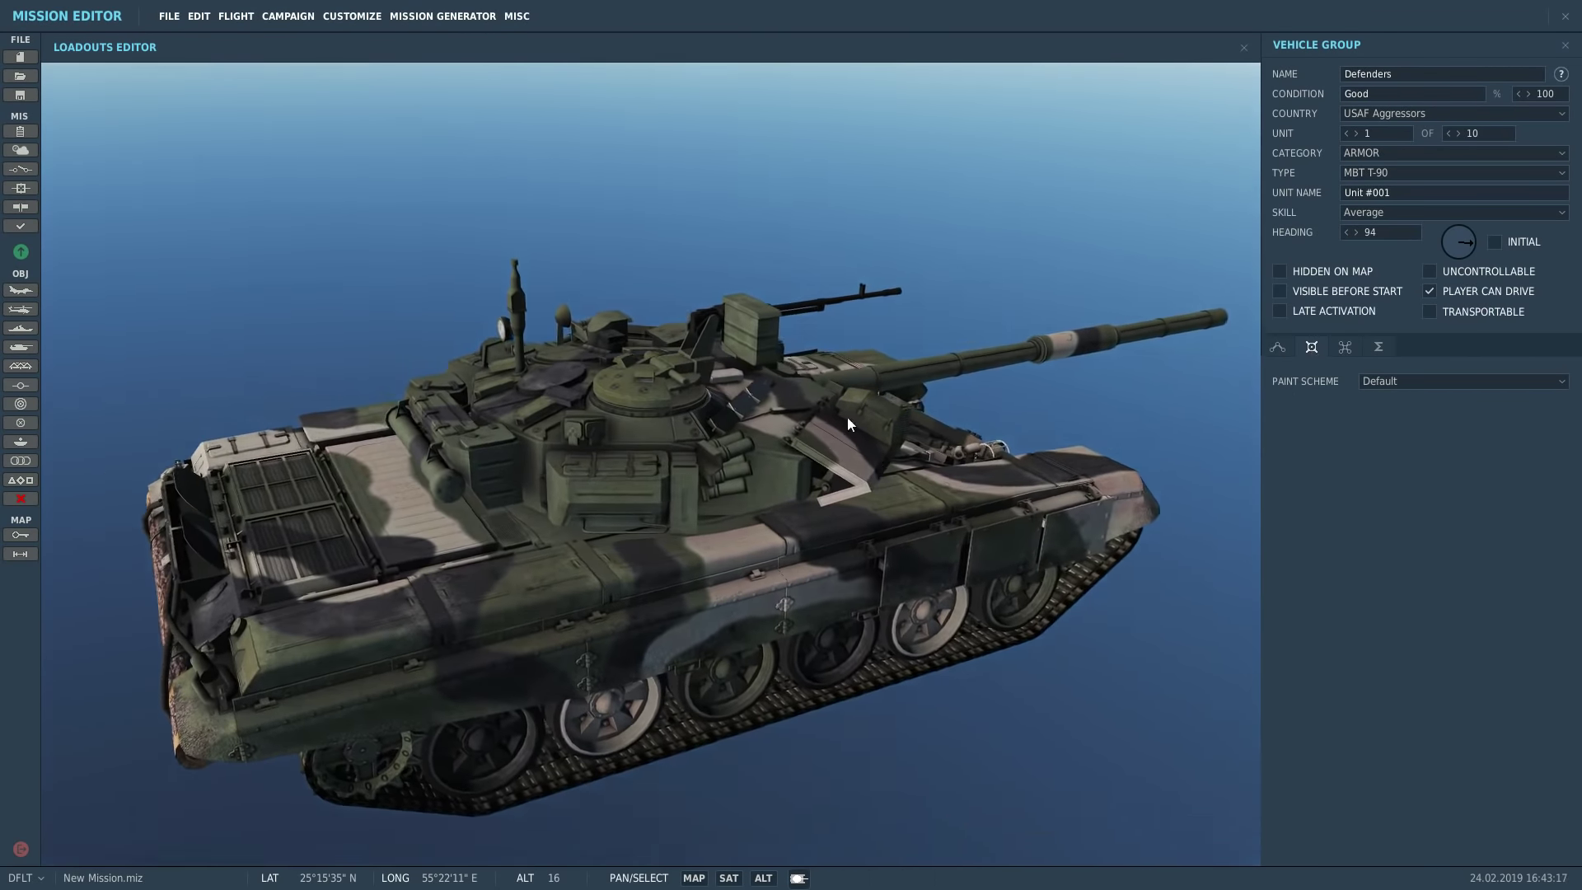
pyautogui.click(1417, 381)
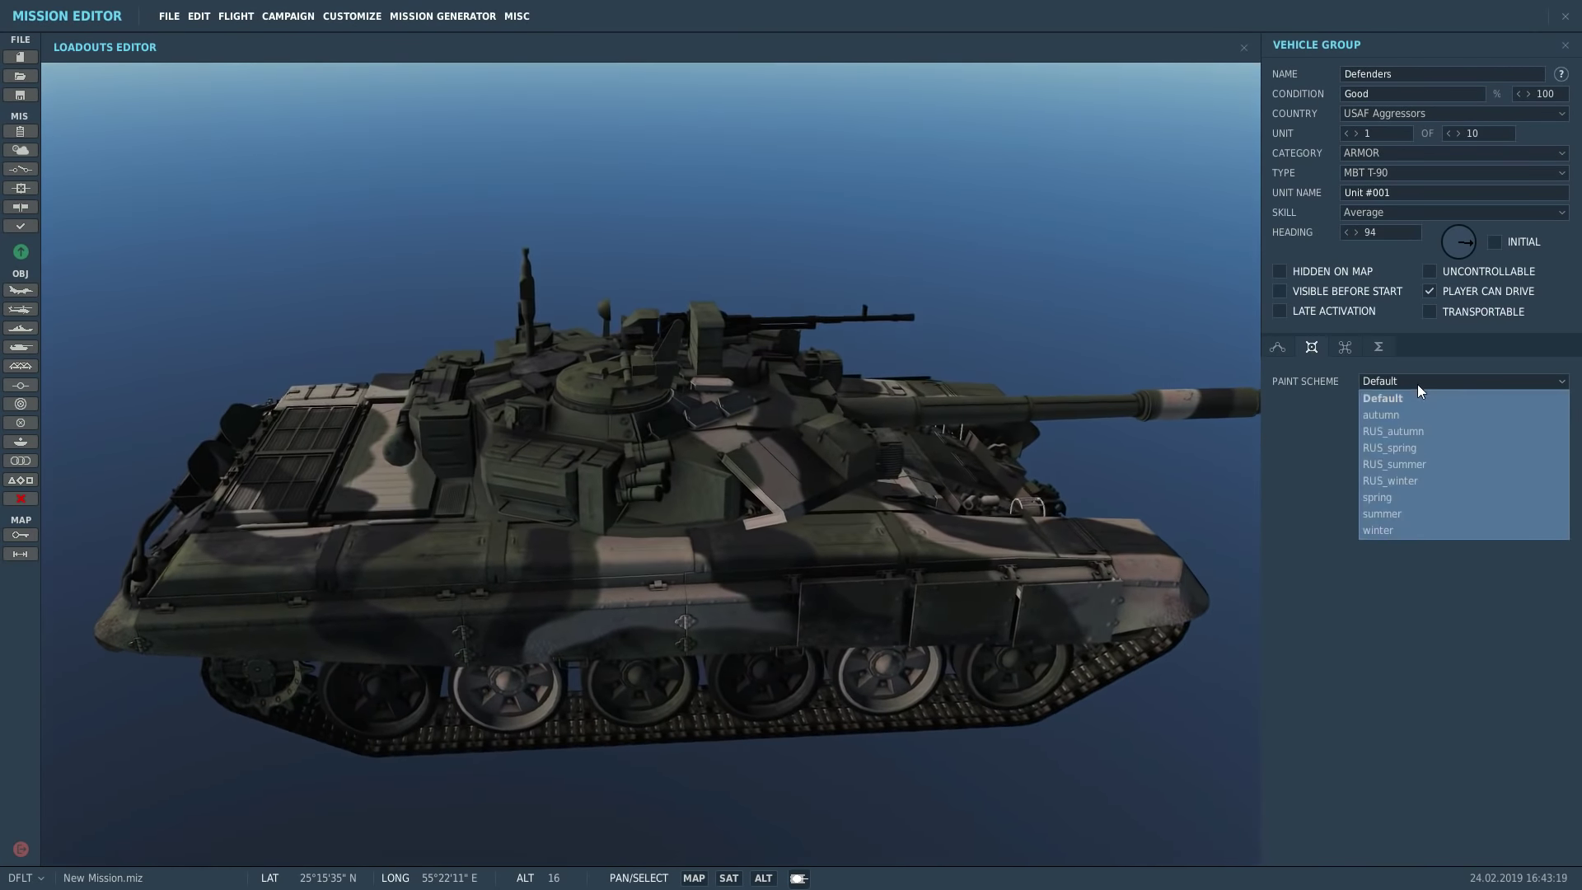
pyautogui.click(1404, 448)
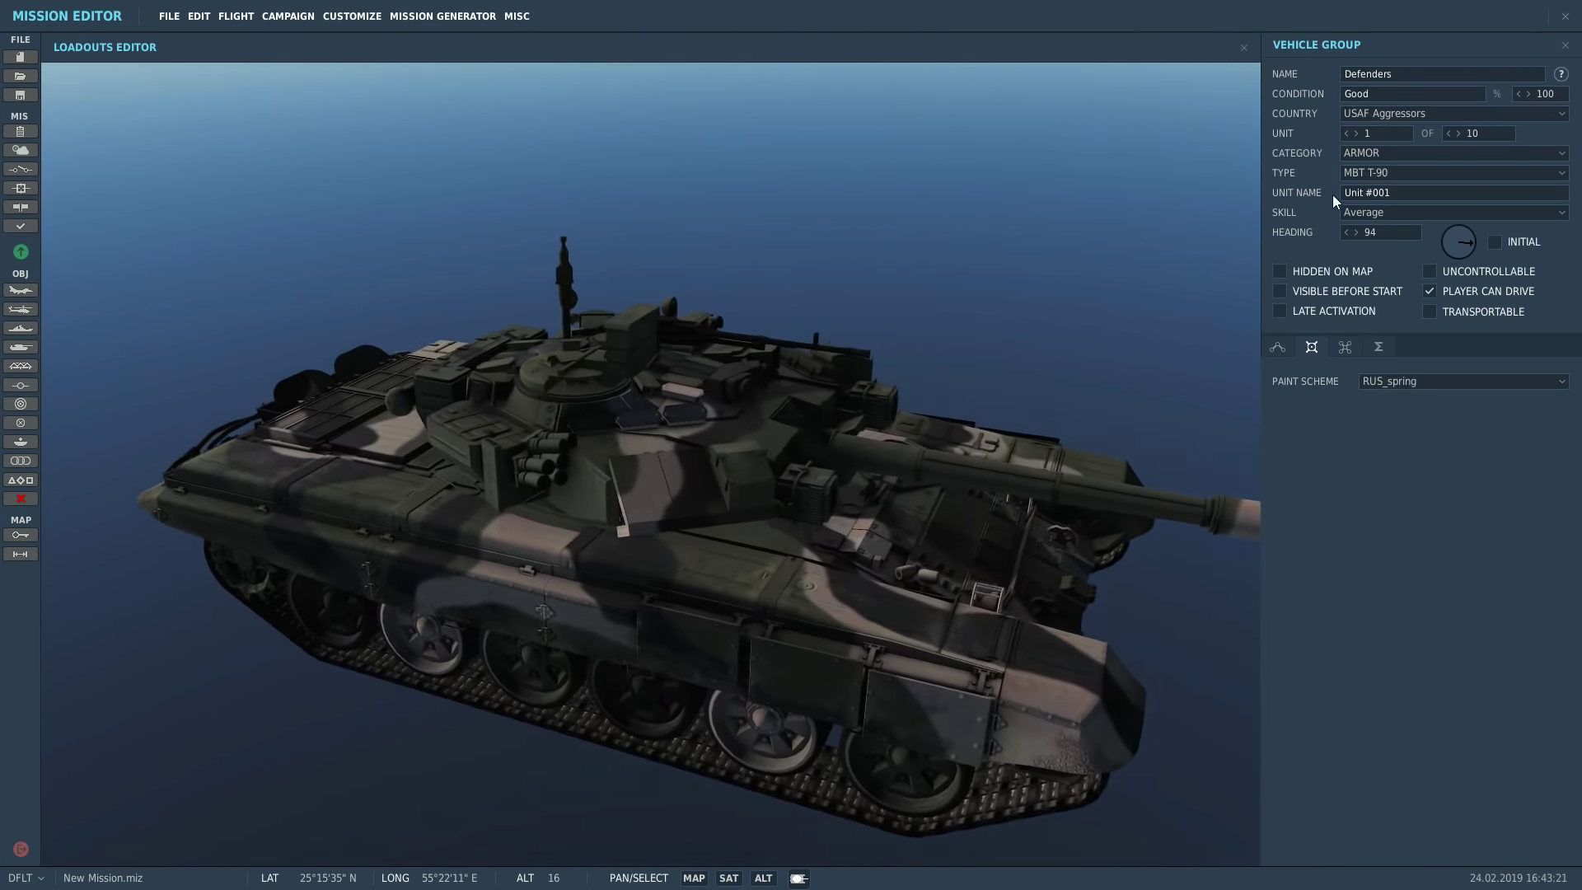
# - Step through the models of the other Defenders units up to unit 10, checking the Challenger II's paint schemes
pyautogui.click(1355, 134)
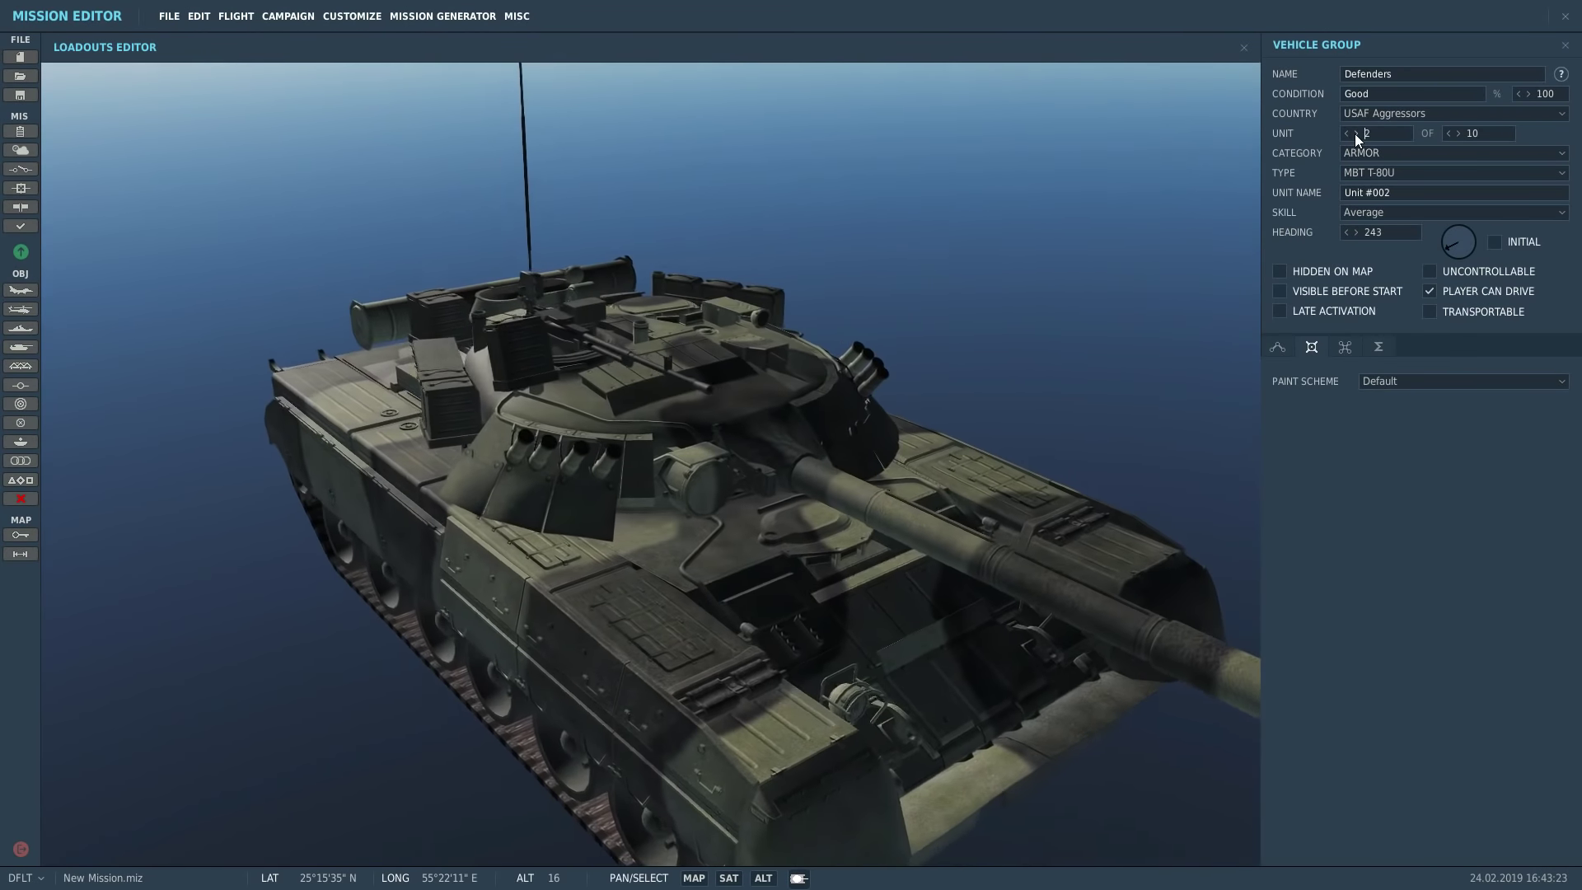
pyautogui.click(1355, 134)
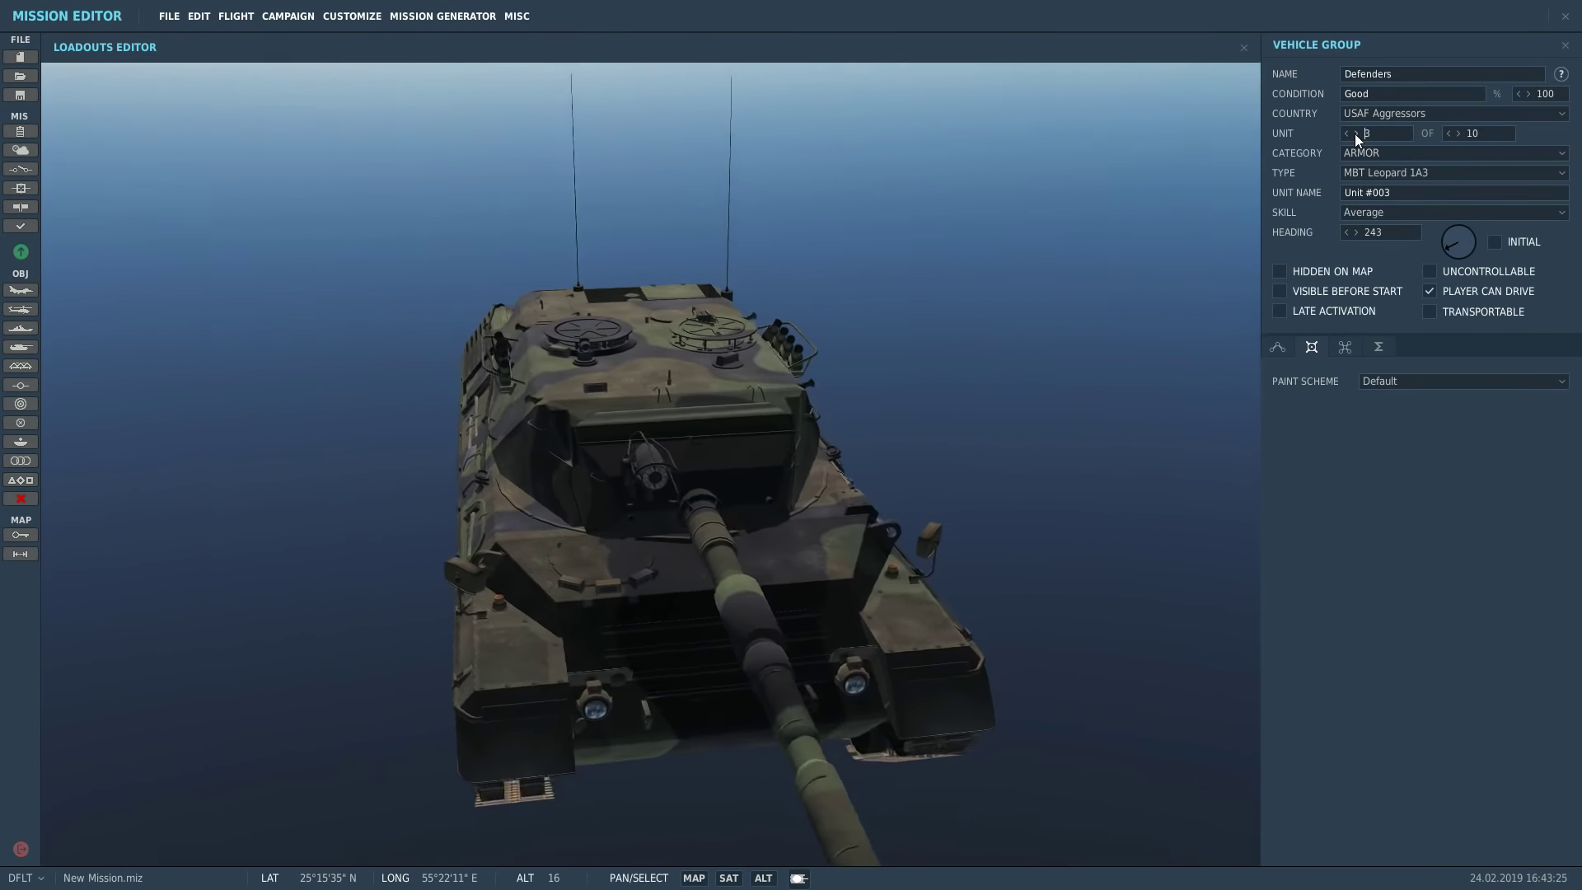
pyautogui.click(1355, 133)
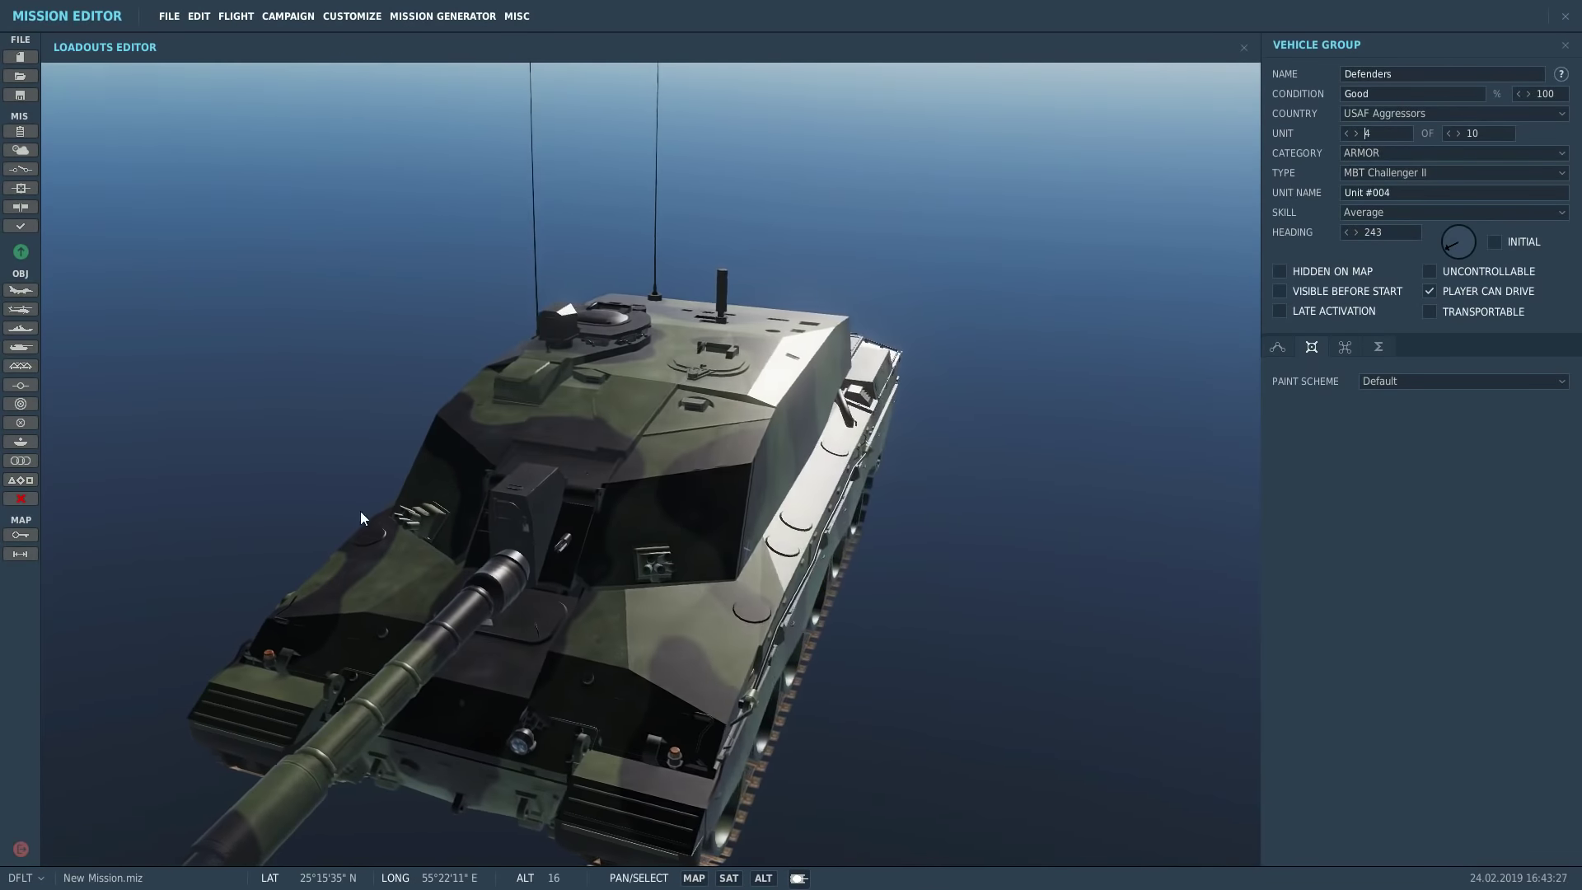
pyautogui.click(1397, 387)
pyautogui.click(1395, 404)
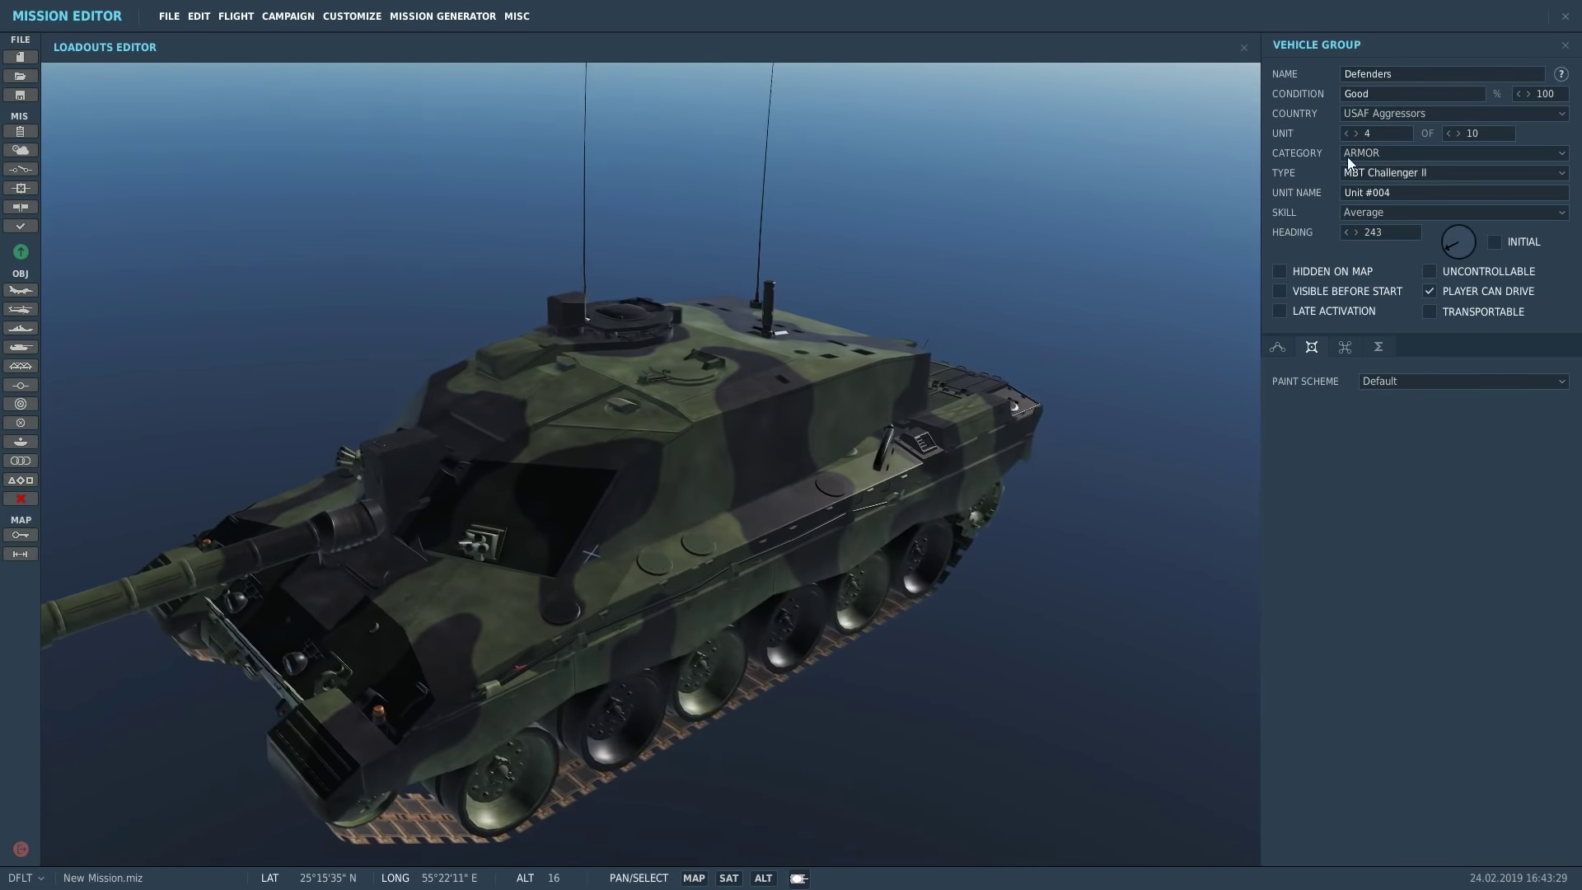
pyautogui.click(1359, 133)
pyautogui.click(1358, 132)
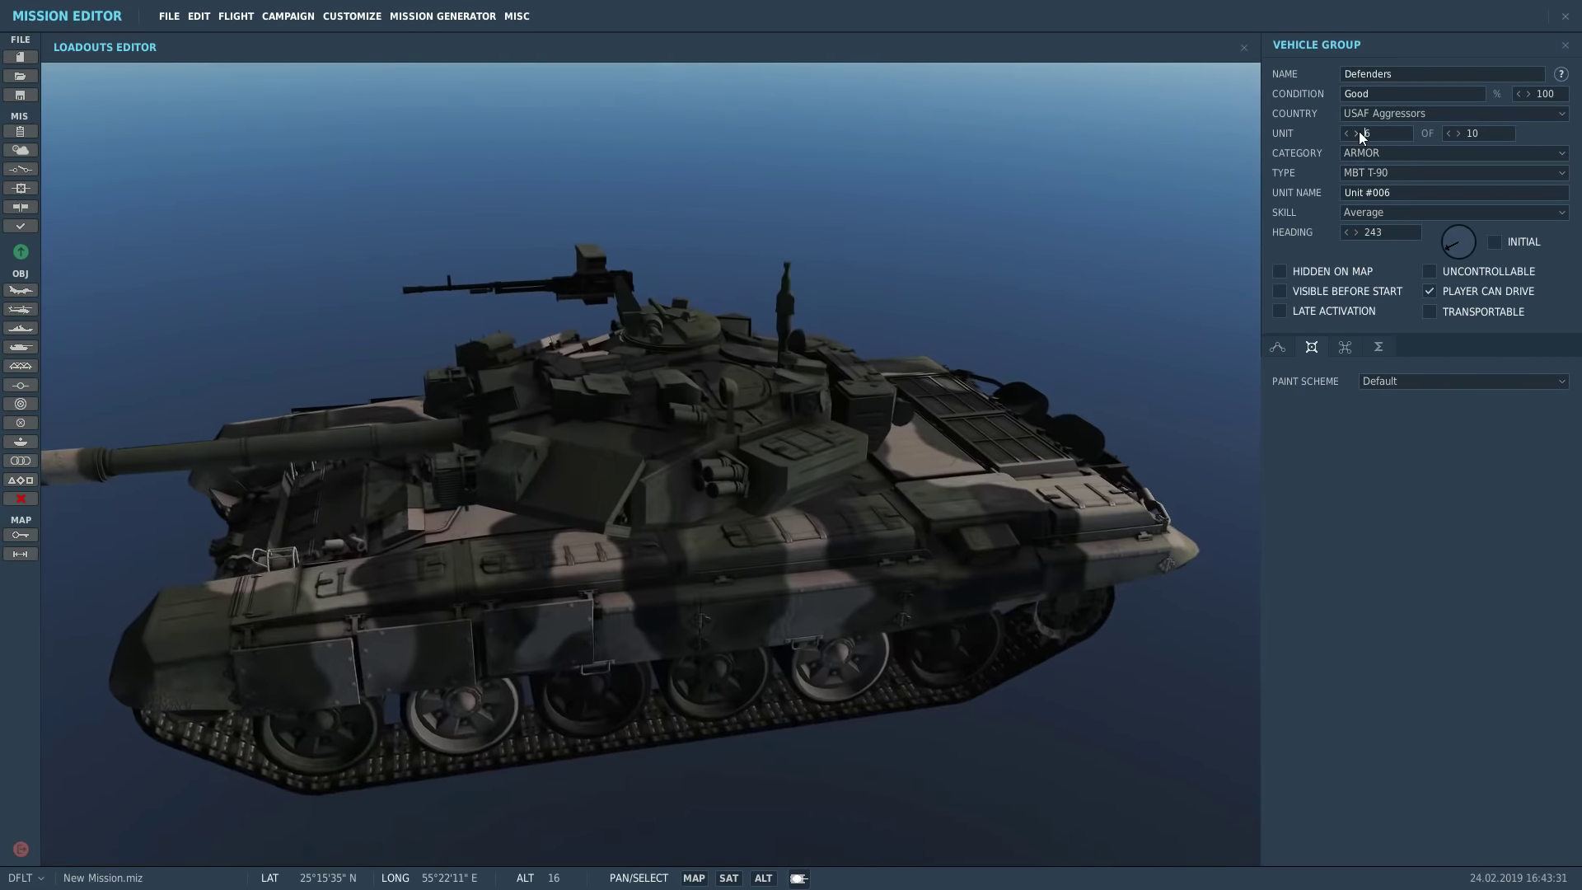
pyautogui.click(1358, 133)
pyautogui.click(1359, 133)
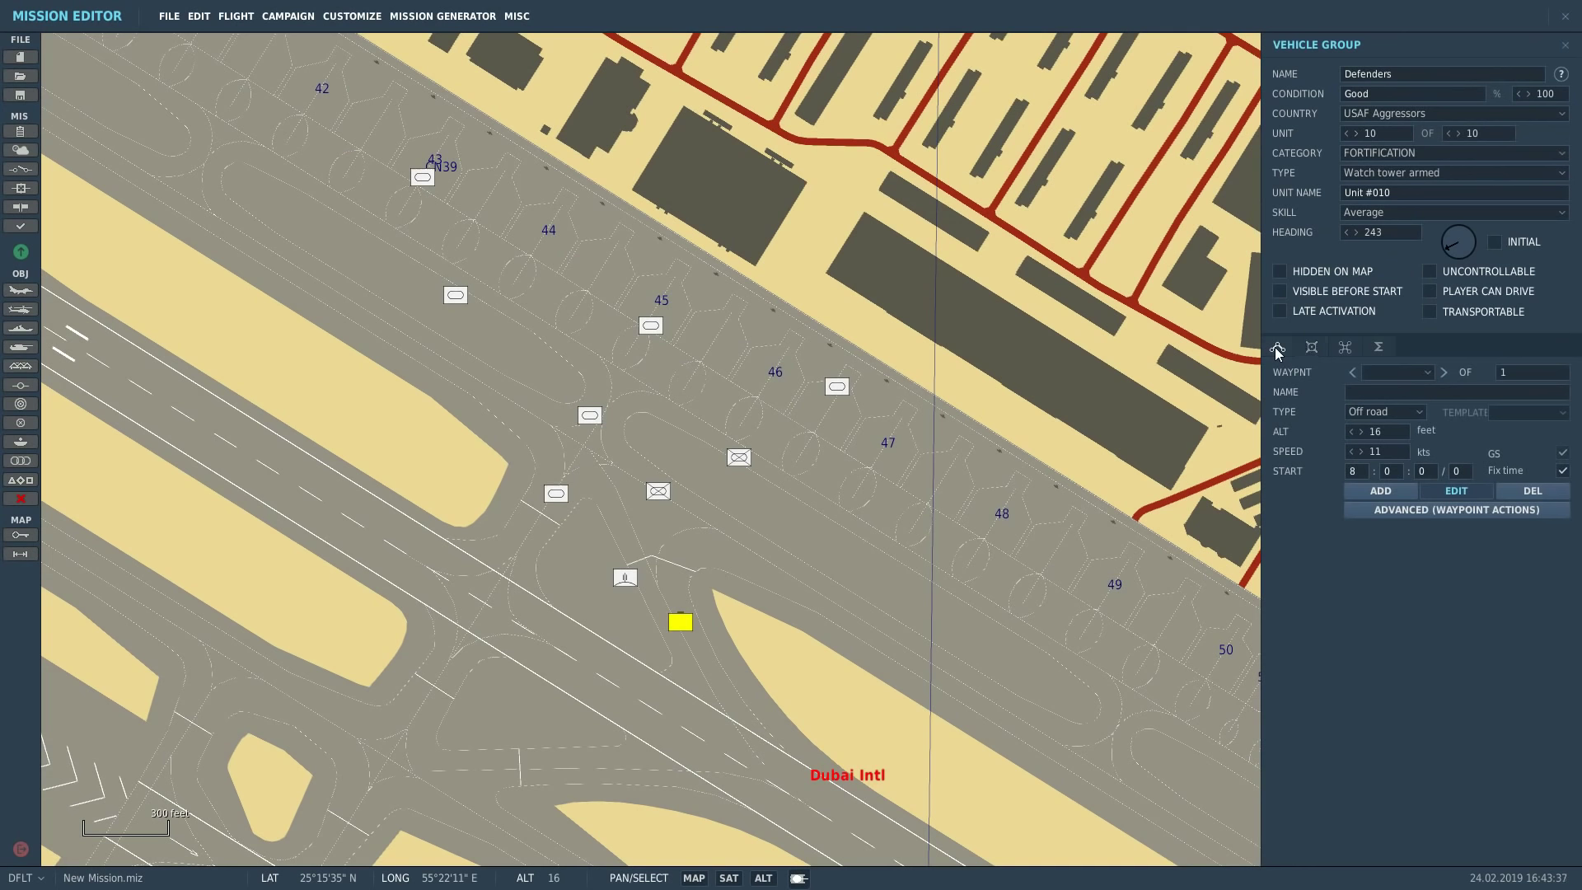
# - Inspect the group's triggered actions and route summary, including its start time, and the mission's time and weather settings
pyautogui.click(1350, 348)
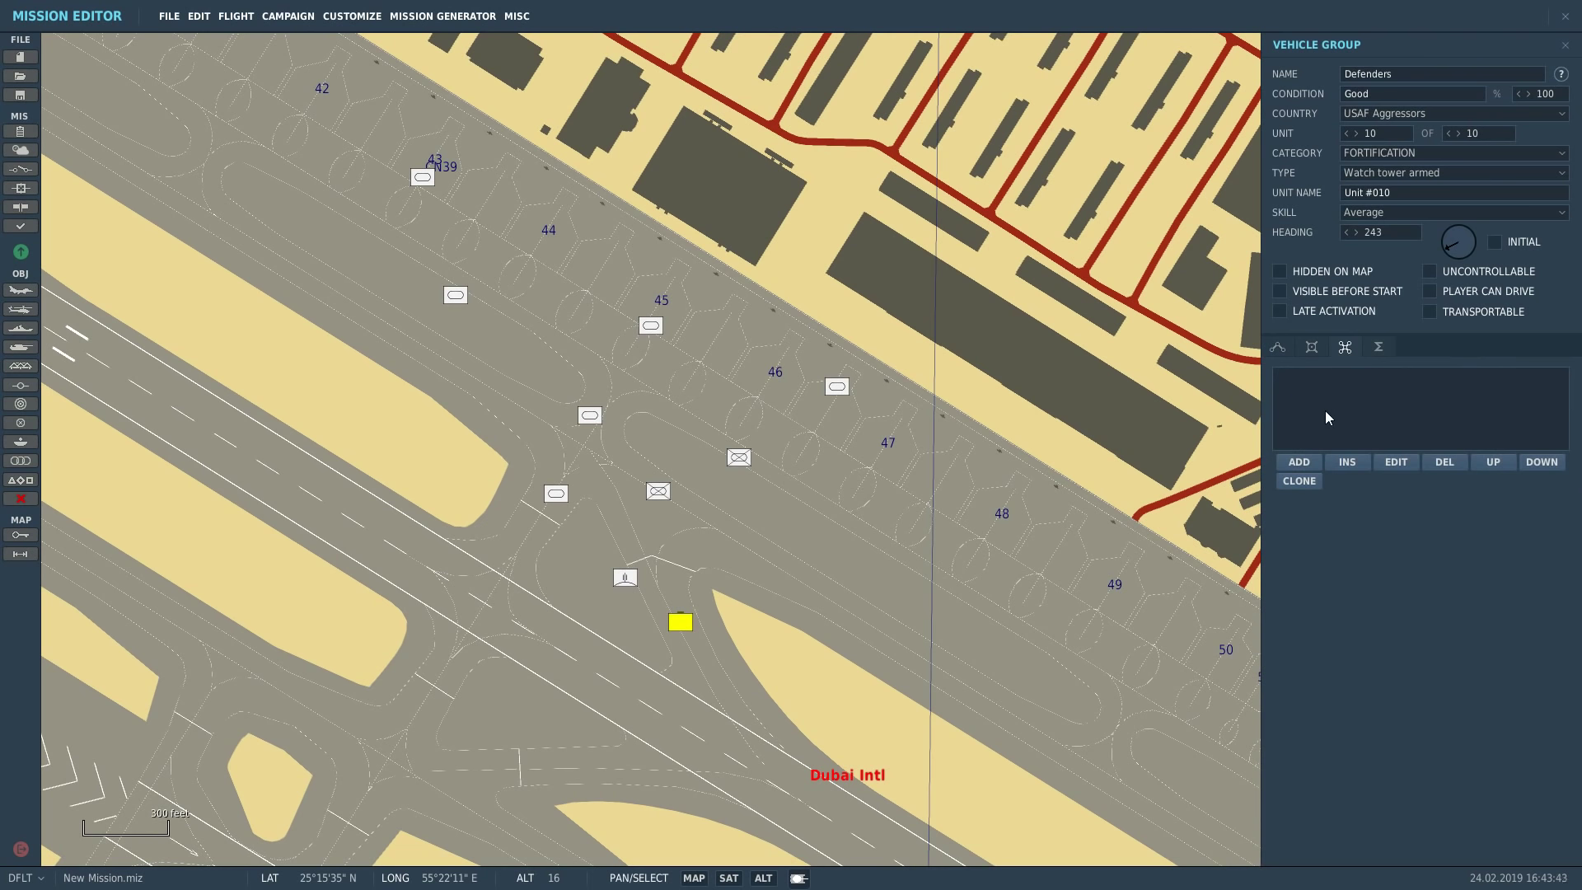
pyautogui.click(1377, 349)
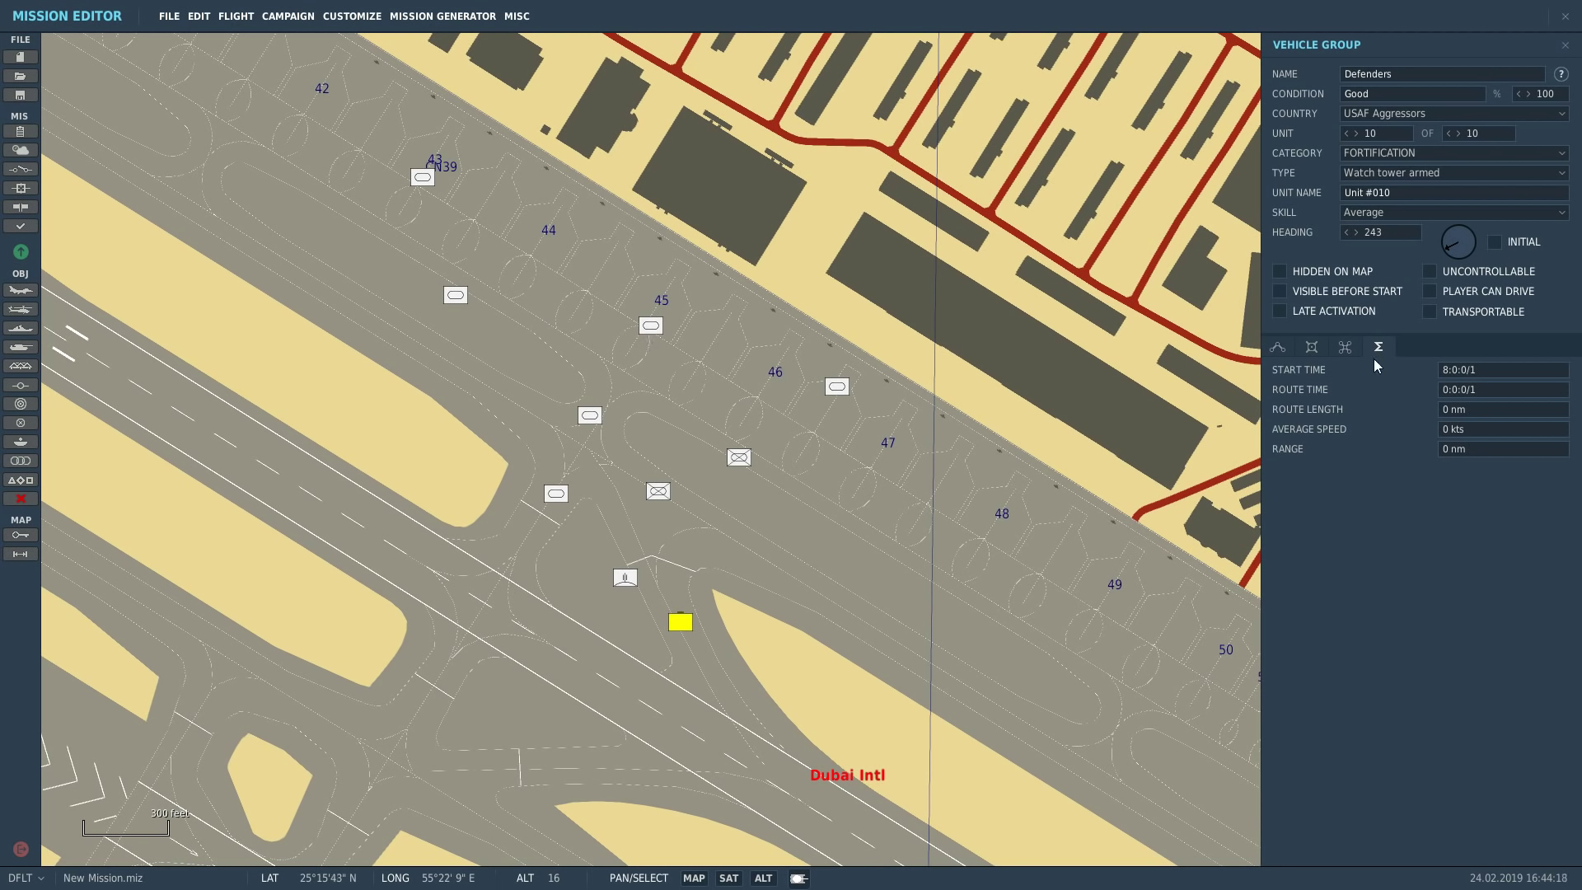
pyautogui.click(1451, 375)
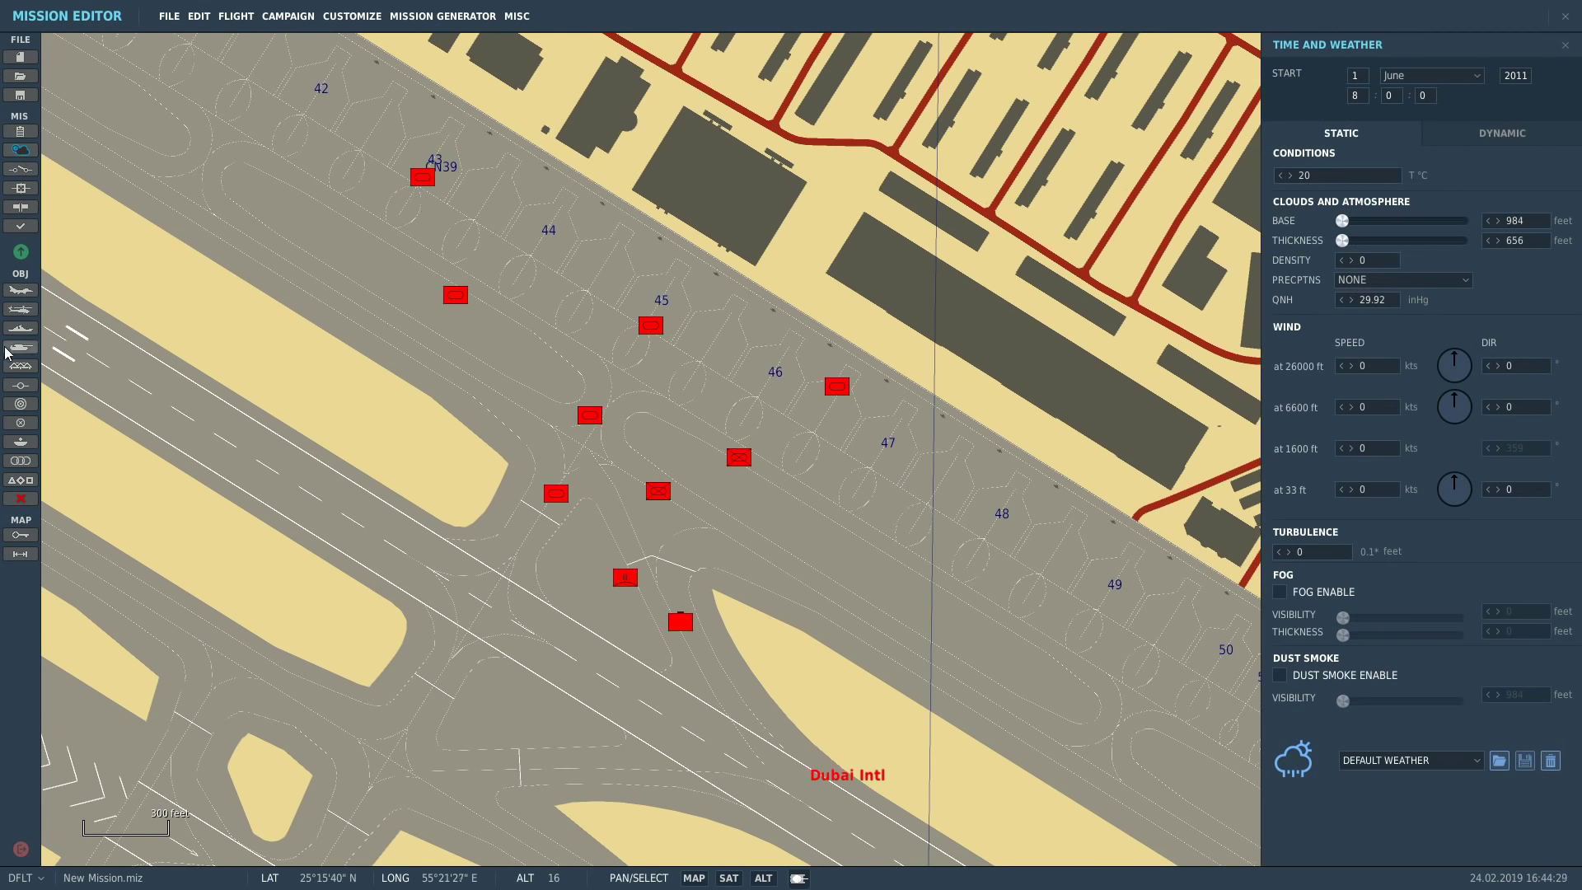
pyautogui.click(20, 150)
# - Add an advanced waypoint action to unit 1 of the Defenders group near stand 45
pyautogui.click(649, 328)
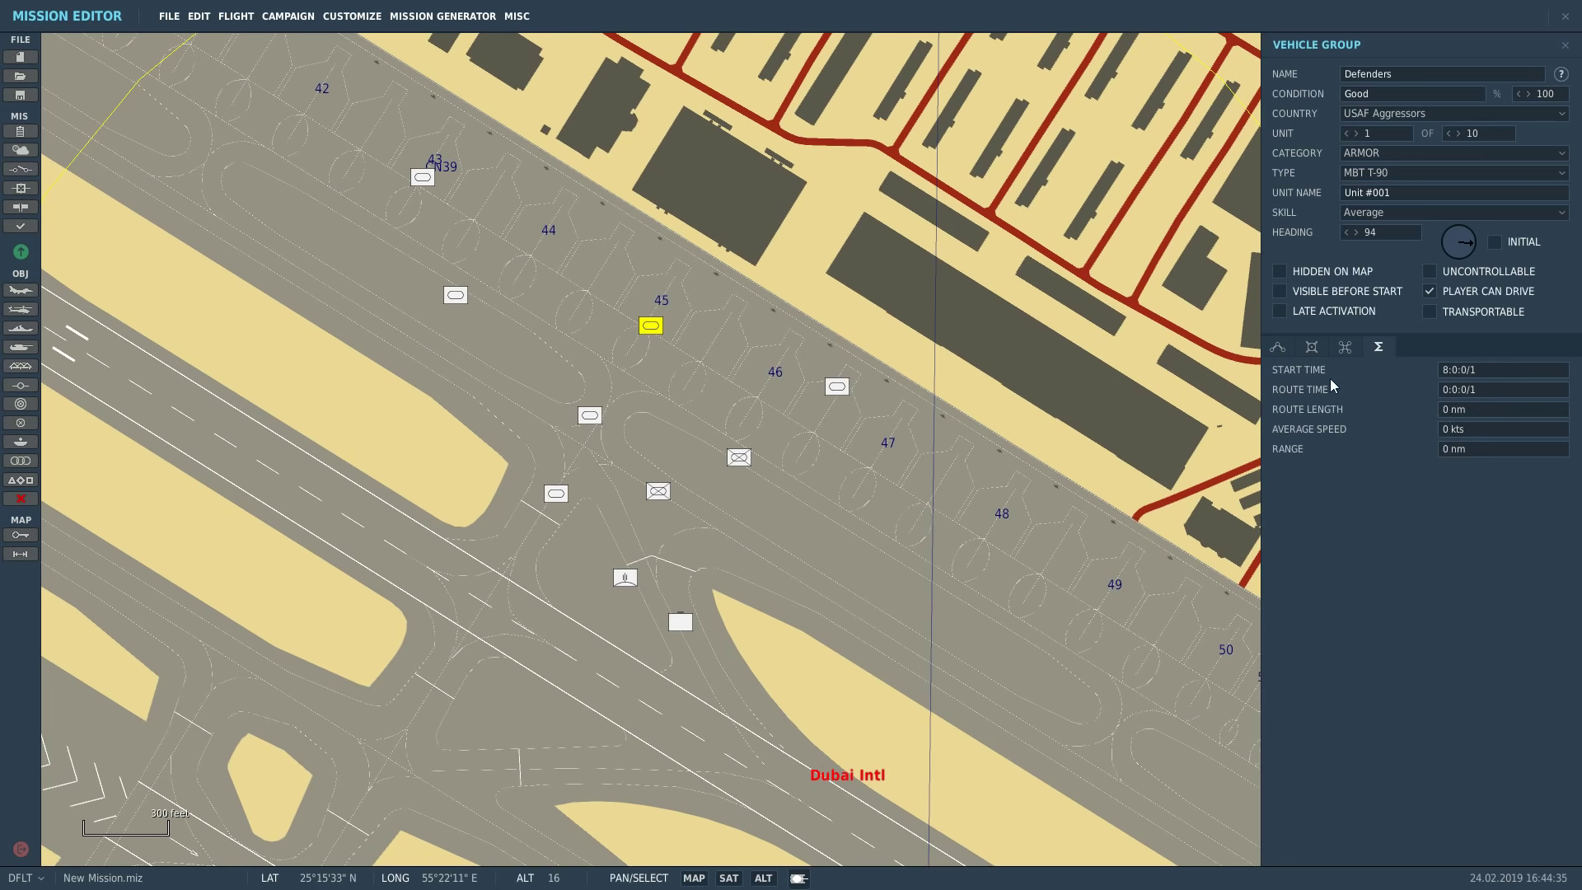
pyautogui.click(1274, 342)
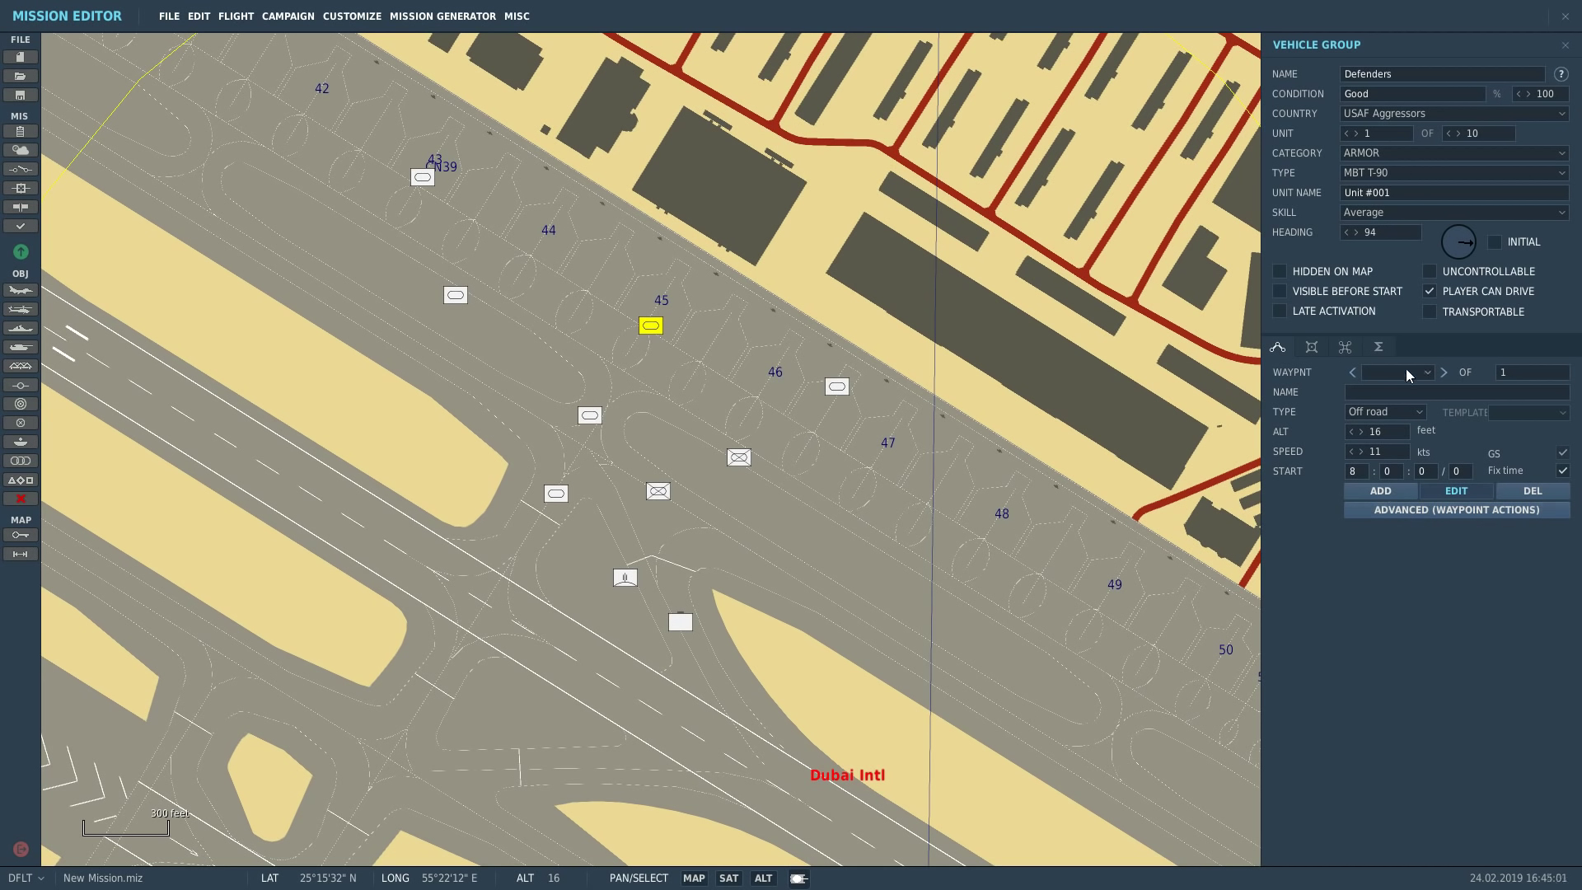
pyautogui.click(1436, 511)
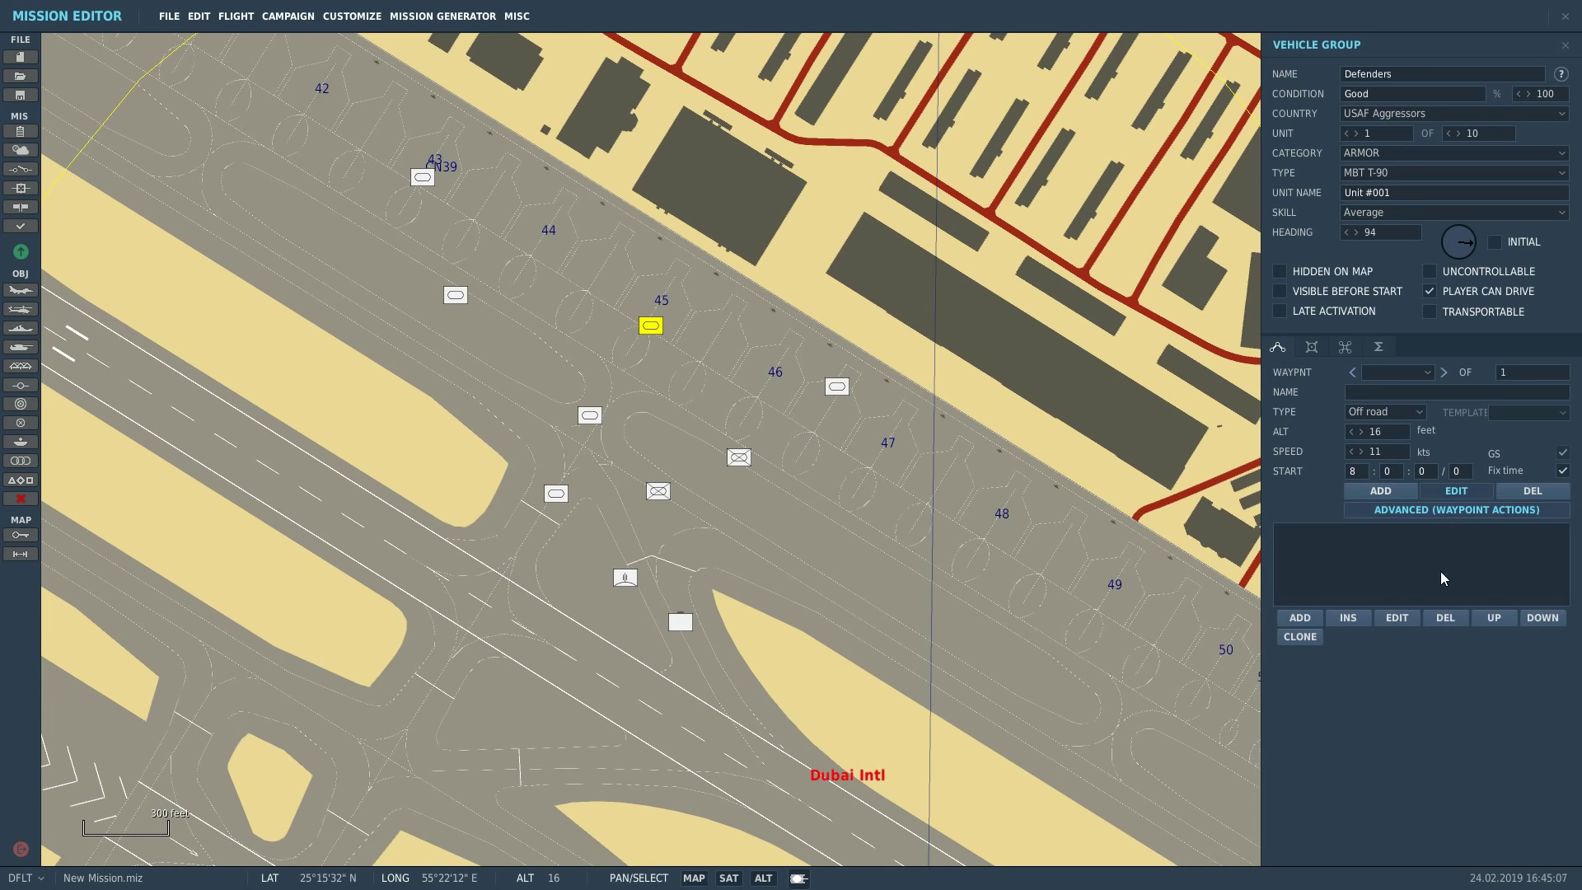
pyautogui.click(1300, 618)
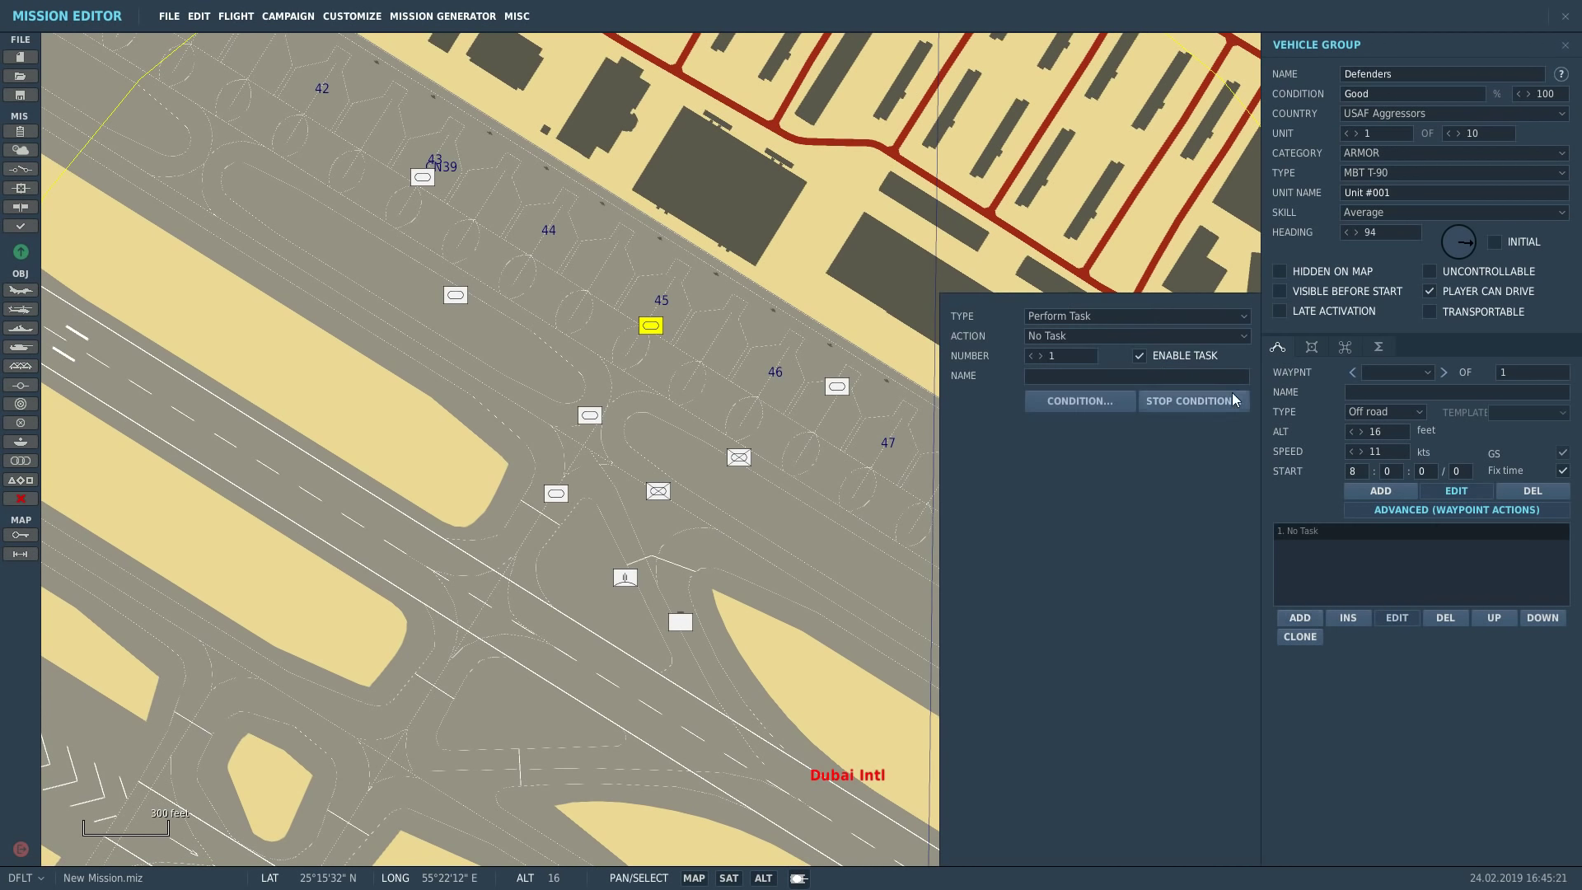
# - Try the different types for the new waypoint action, including Set Option, and review the actions offered under Perform Task
pyautogui.click(1072, 316)
pyautogui.click(1071, 350)
pyautogui.click(1074, 316)
pyautogui.click(1069, 364)
pyautogui.click(1078, 315)
pyautogui.click(1065, 384)
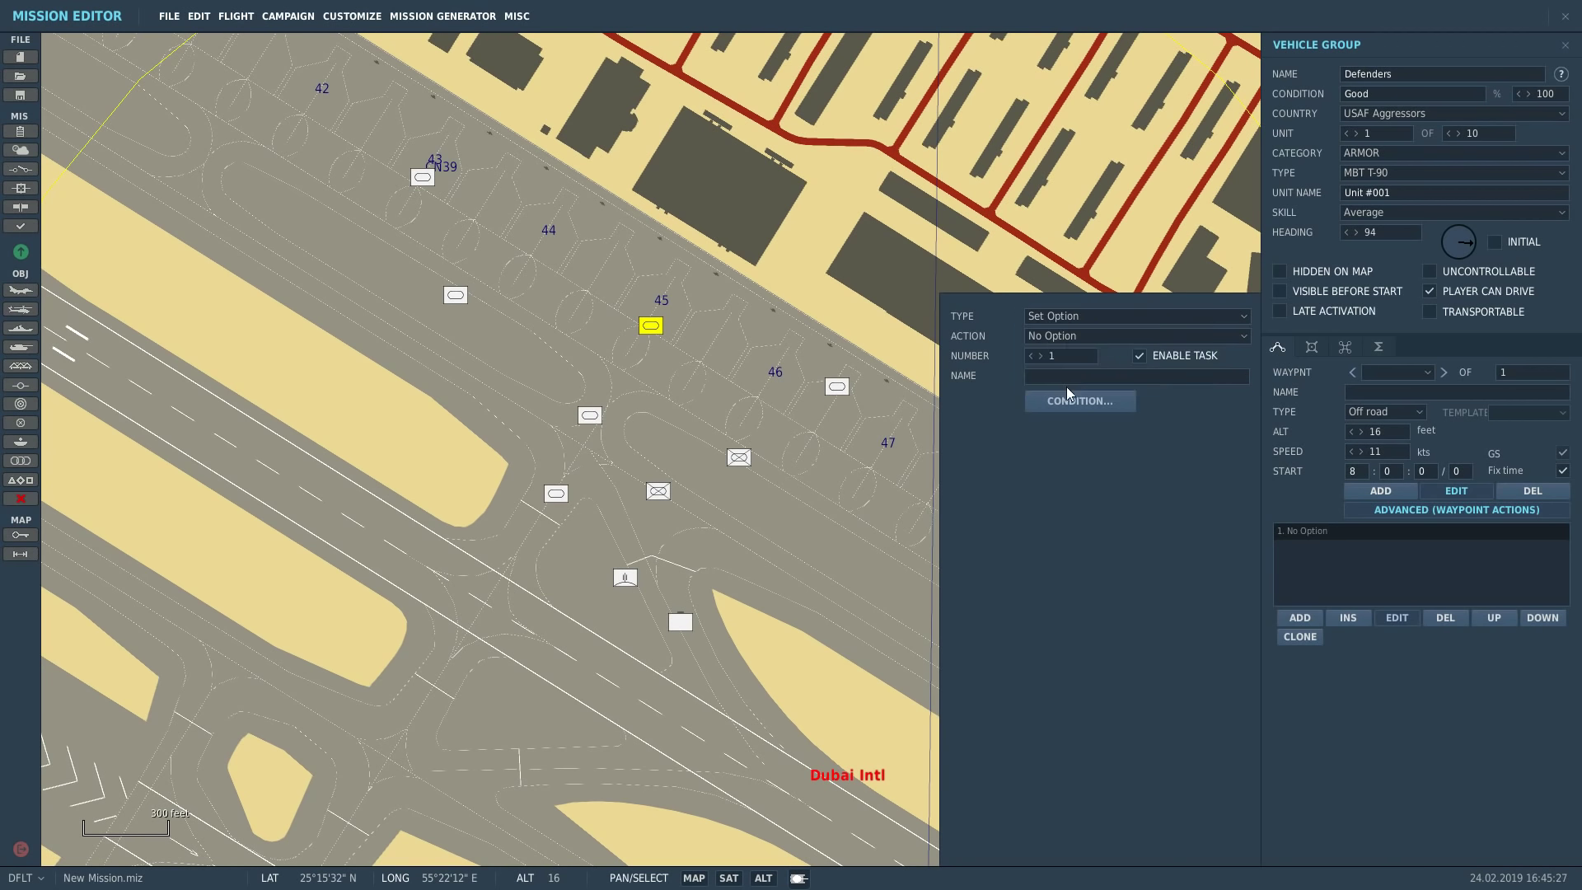
pyautogui.click(1102, 316)
pyautogui.click(1073, 333)
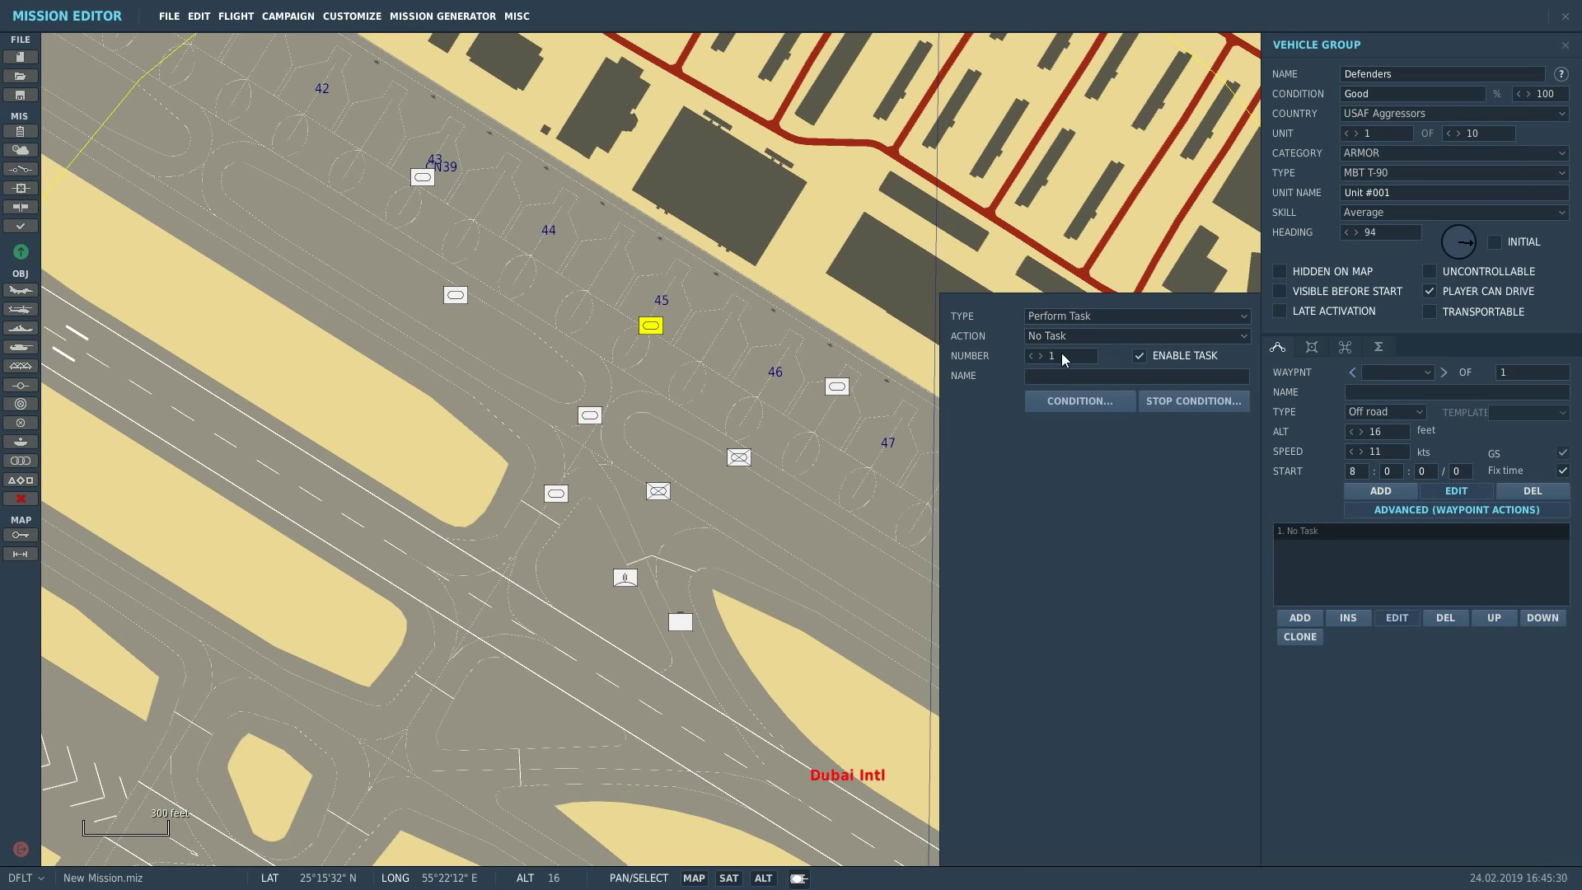
pyautogui.click(1074, 336)
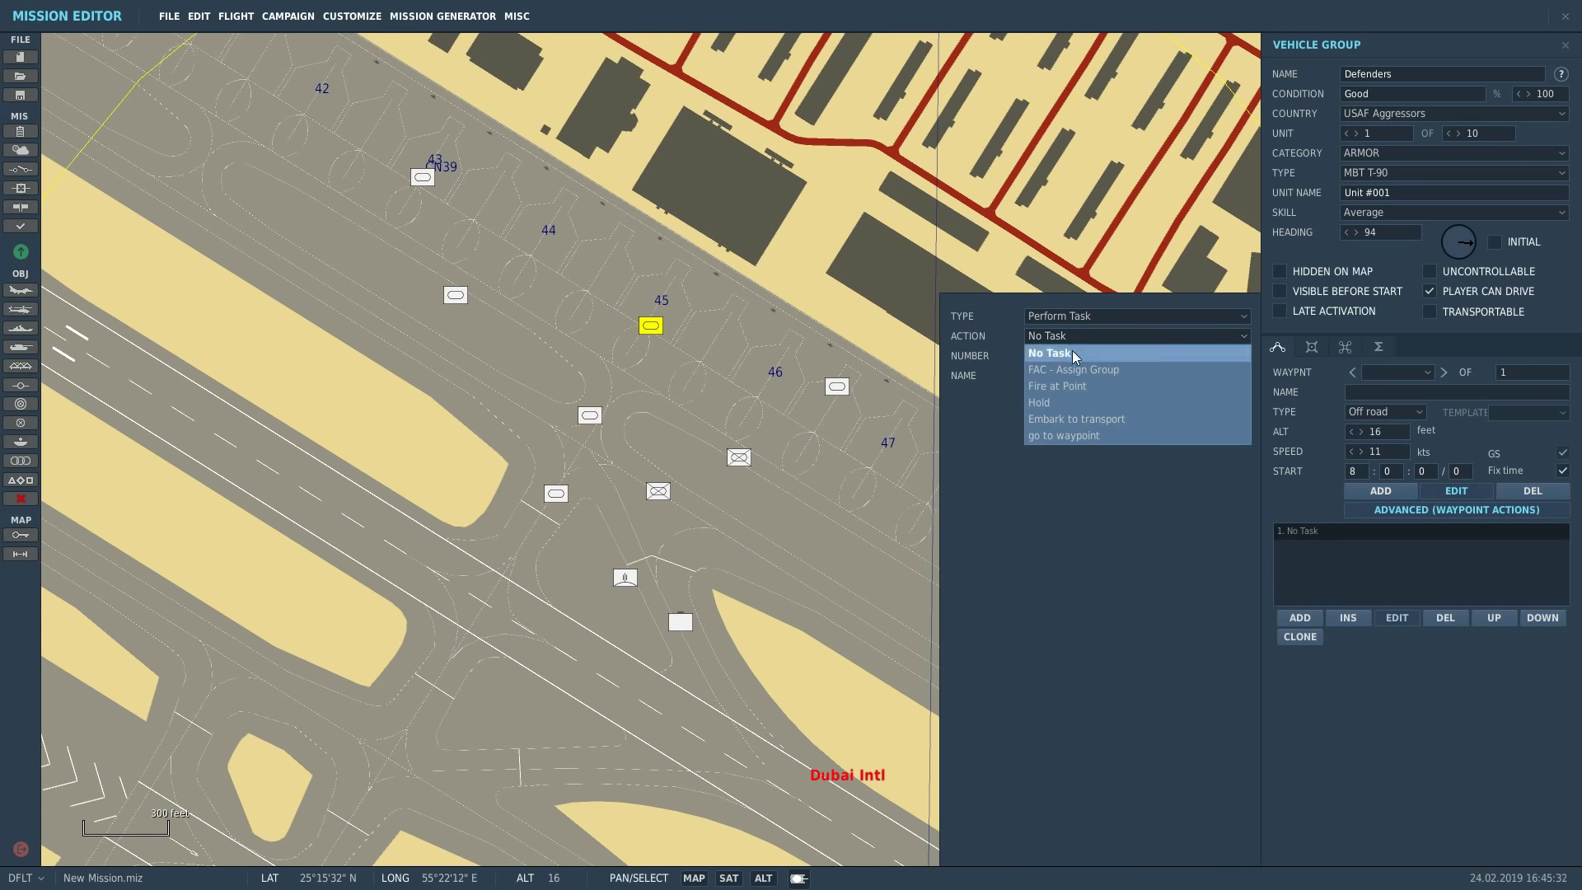
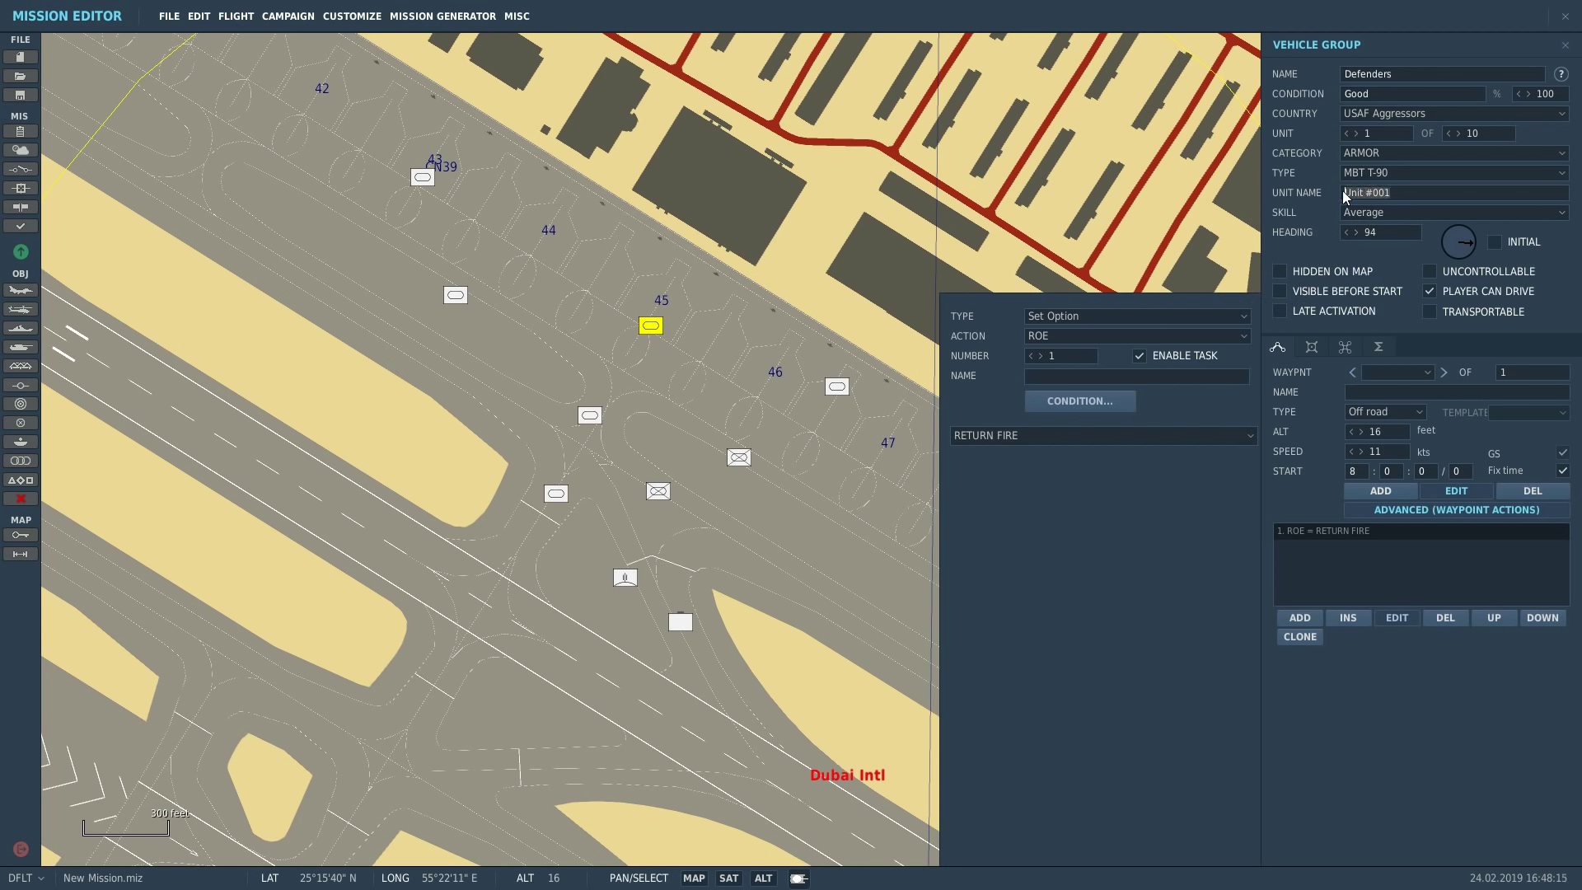
# - Check the waypoint actions of units 2 and 3, return to unit 1 and close the group's properties
pyautogui.click(1357, 134)
pyautogui.click(1359, 134)
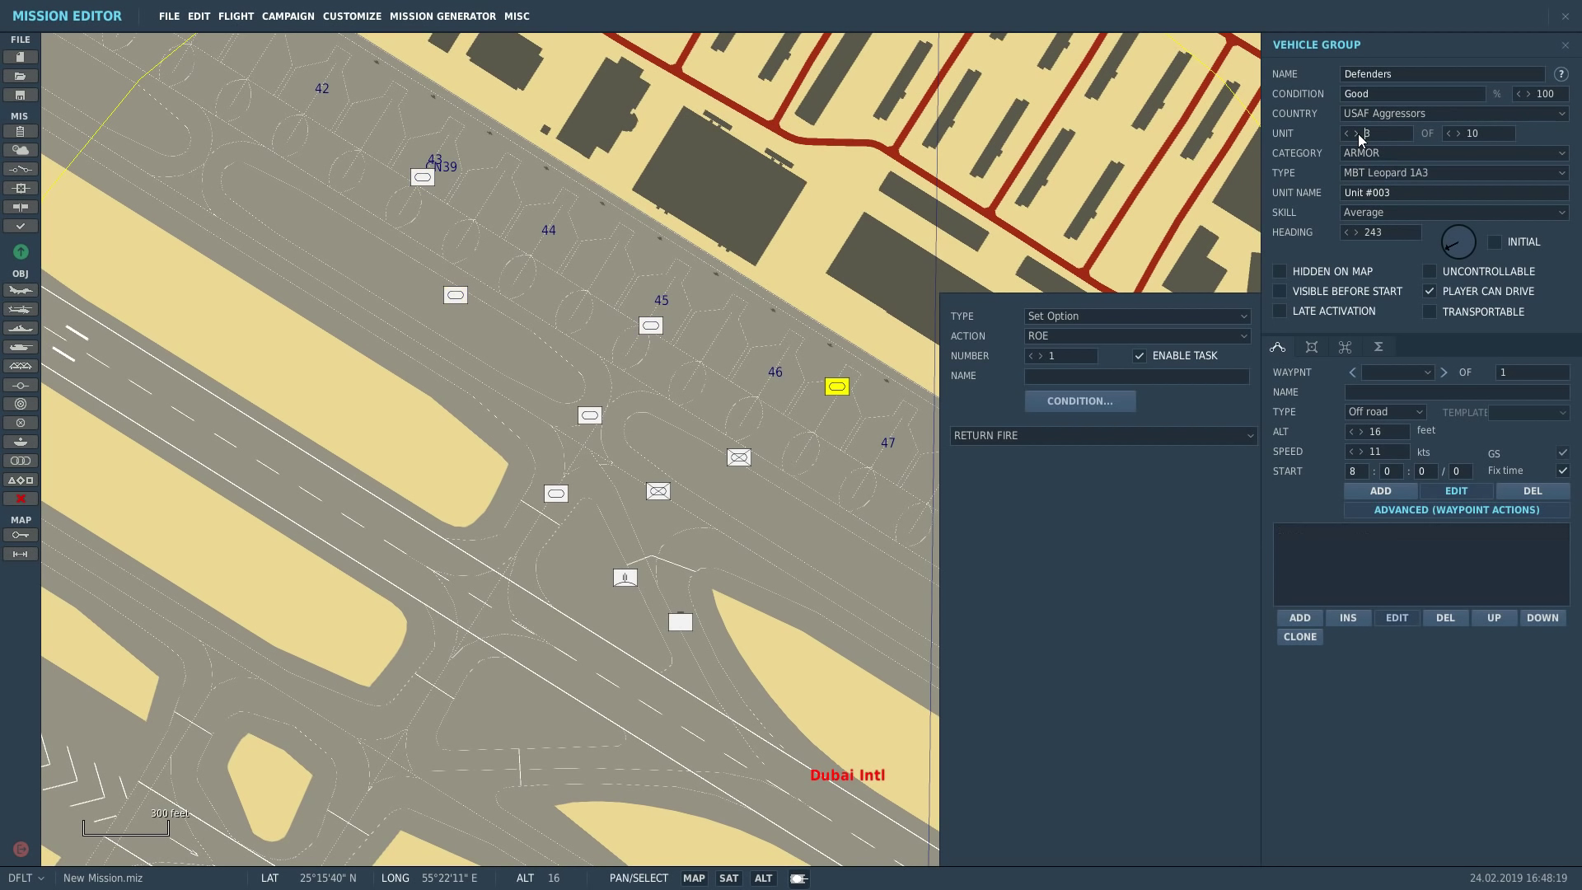
pyautogui.click(1347, 135)
pyautogui.click(1346, 135)
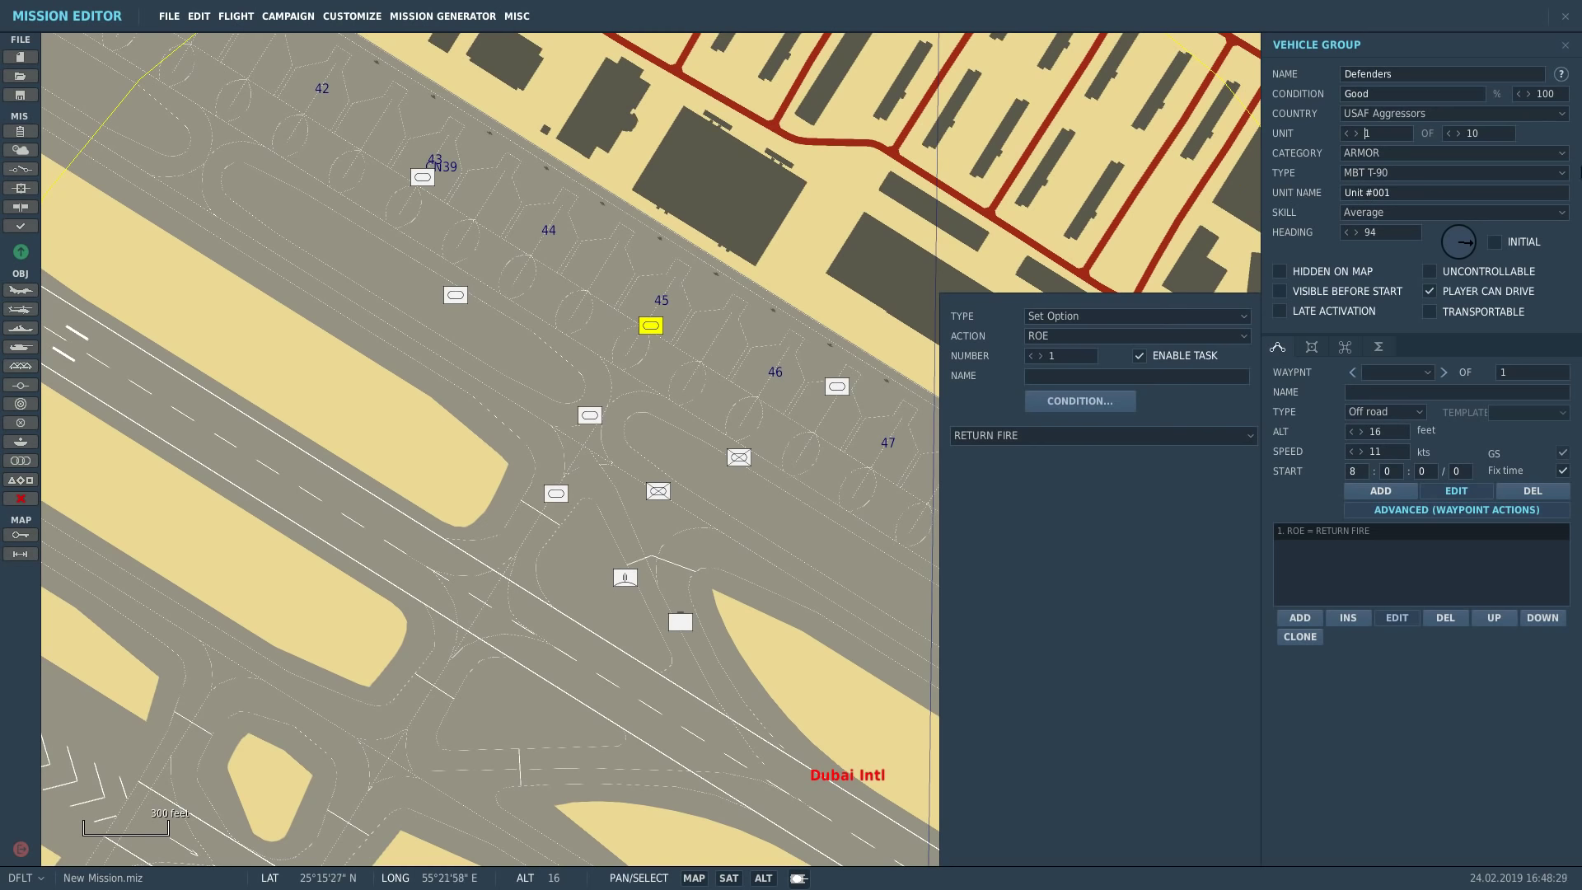
pyautogui.click(1565, 45)
# - Measure the distance from the Defenders at Dubai Intl to the built-up area northeast of the airport
pyautogui.scroll(-5, 656, 465)
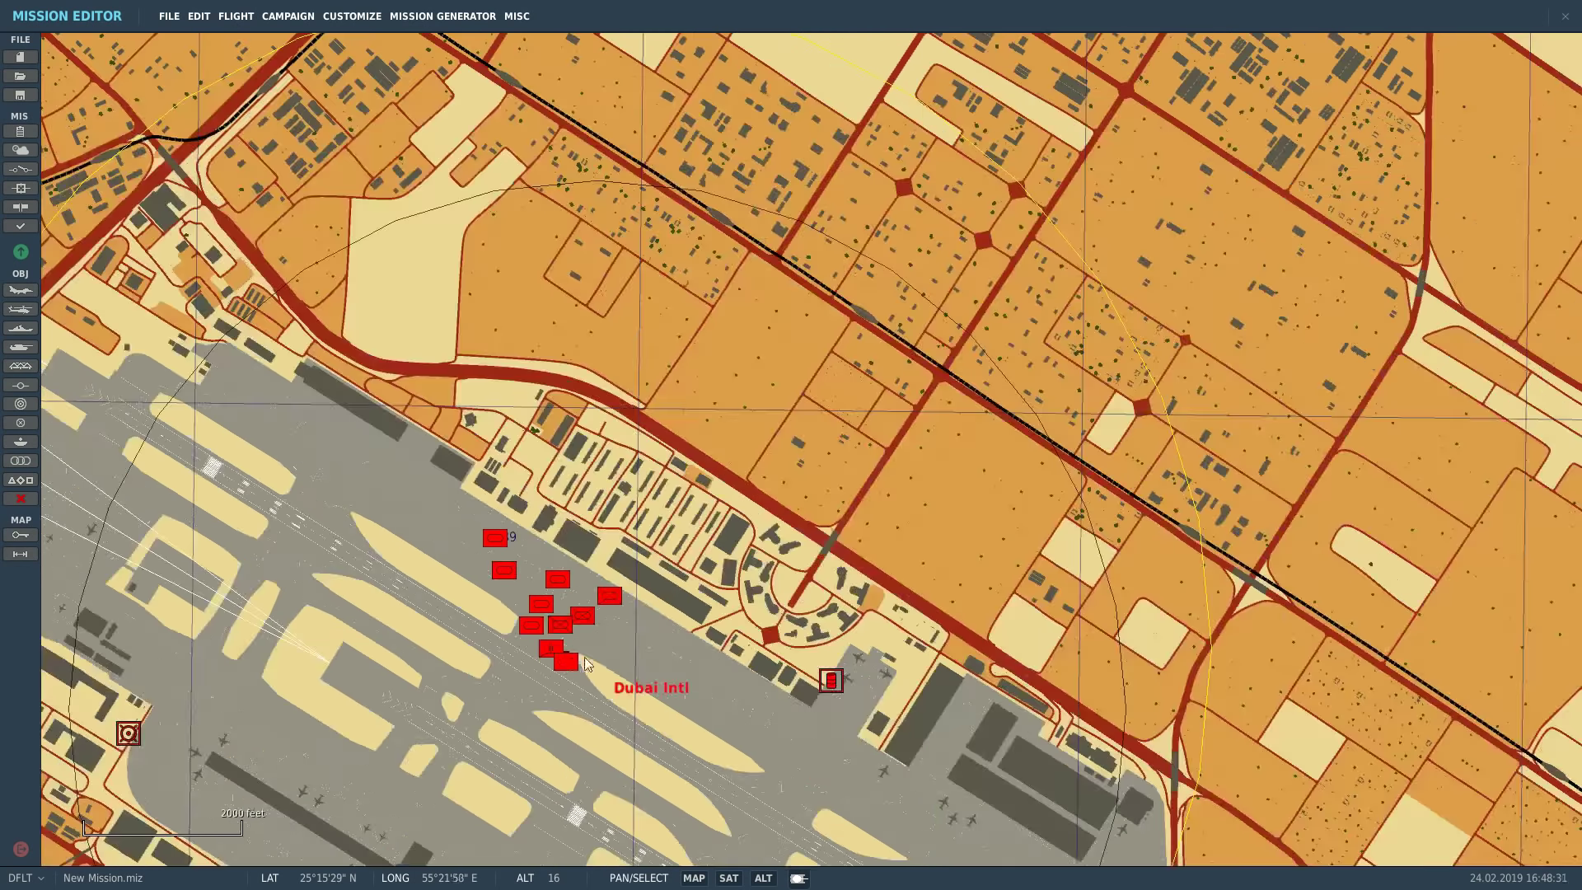
pyautogui.scroll(-3, 585, 656)
pyautogui.scroll(2, 585, 656)
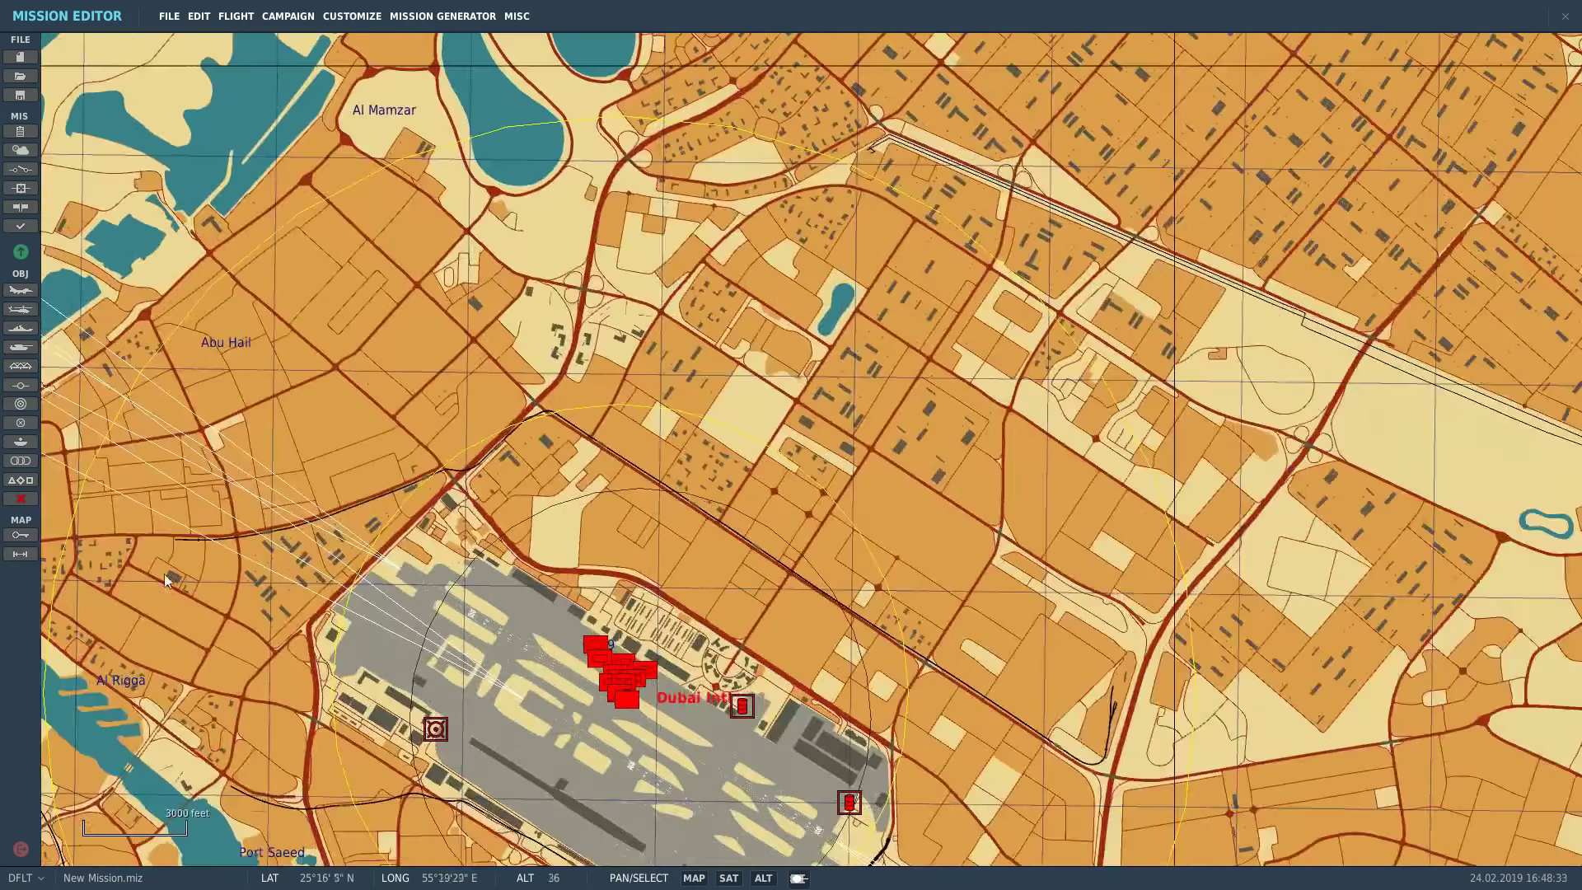
pyautogui.click(20, 554)
pyautogui.moveTo(717, 690); pyautogui.dragTo(1067, 179)
pyautogui.scroll(-3, 1014, 216)
pyautogui.click(21, 554)
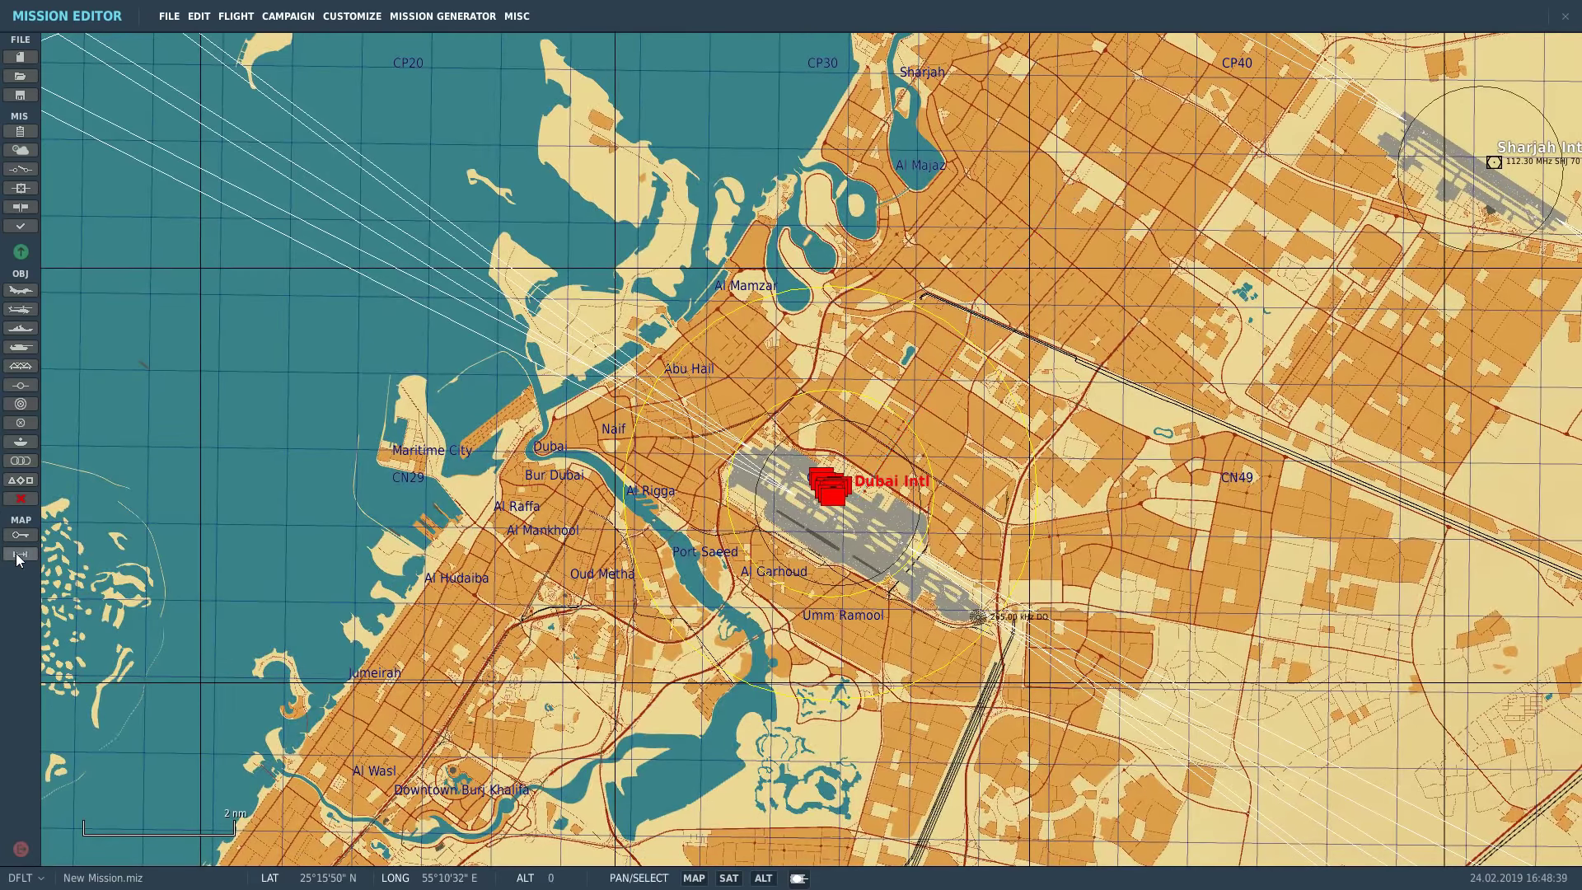
# - Place a new ground vehicle group on the road beside the large junction northeast of Dubai Intl
pyautogui.scroll(10, 966, 299)
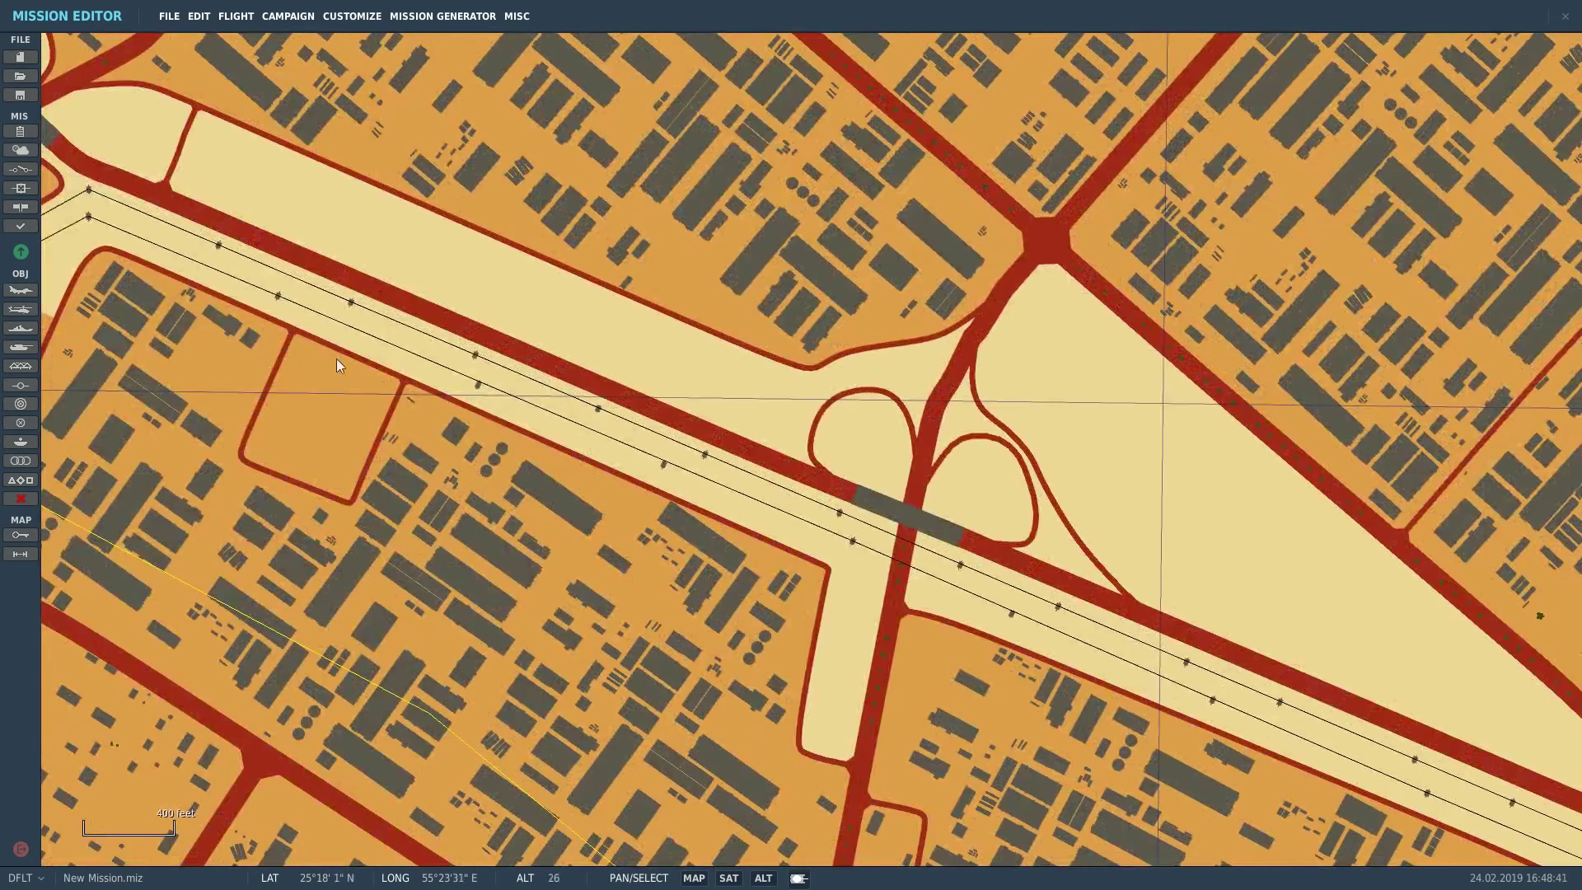
pyautogui.click(21, 347)
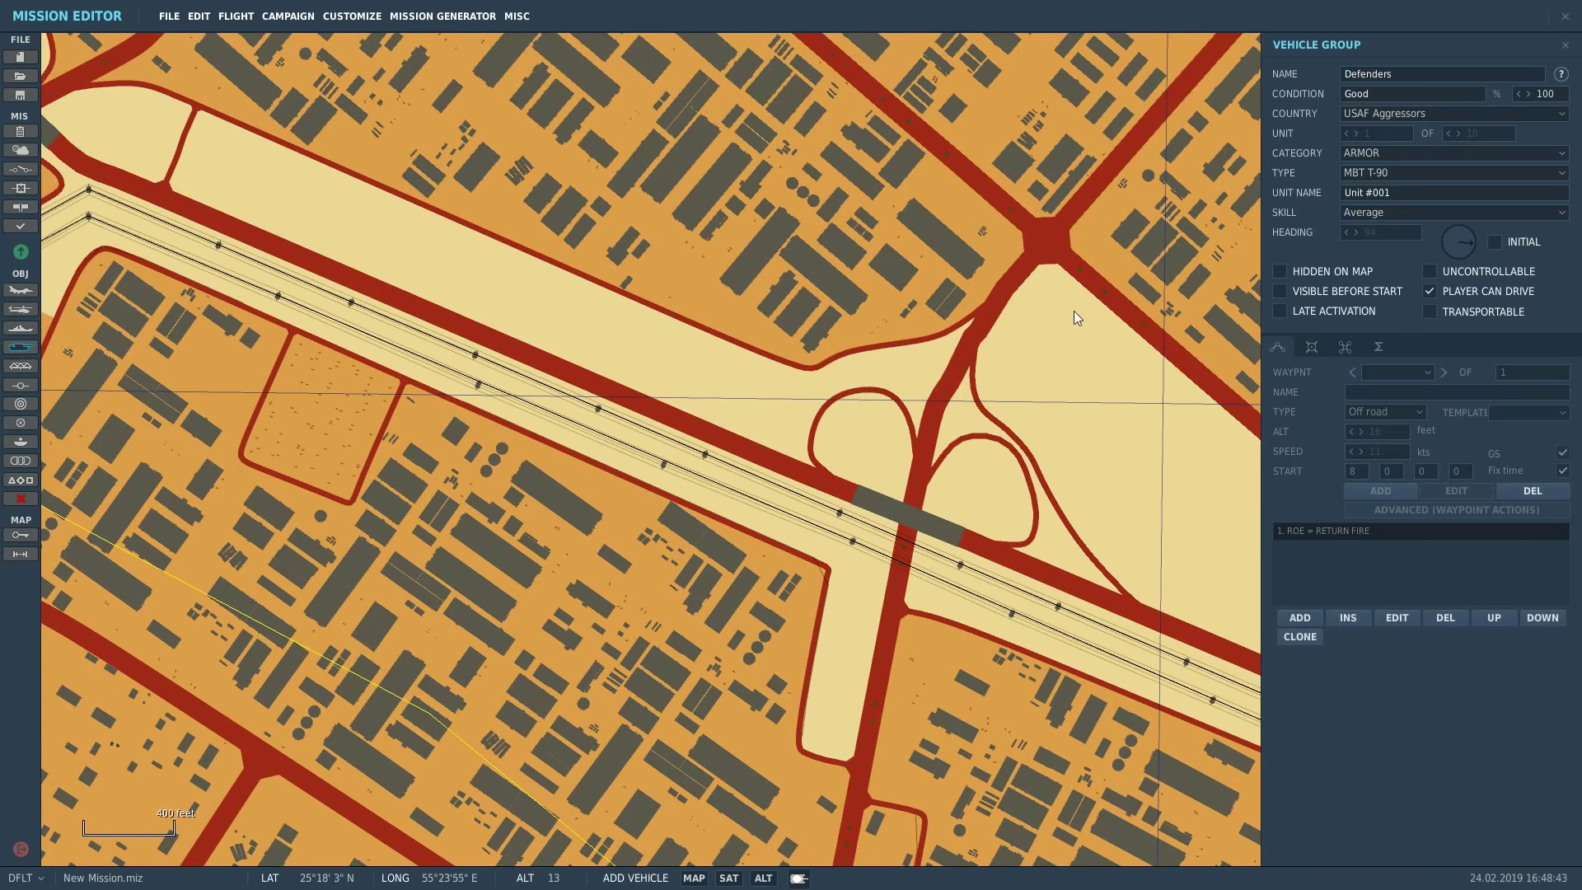
pyautogui.click(1105, 180)
pyautogui.scroll(-3, 852, 628)
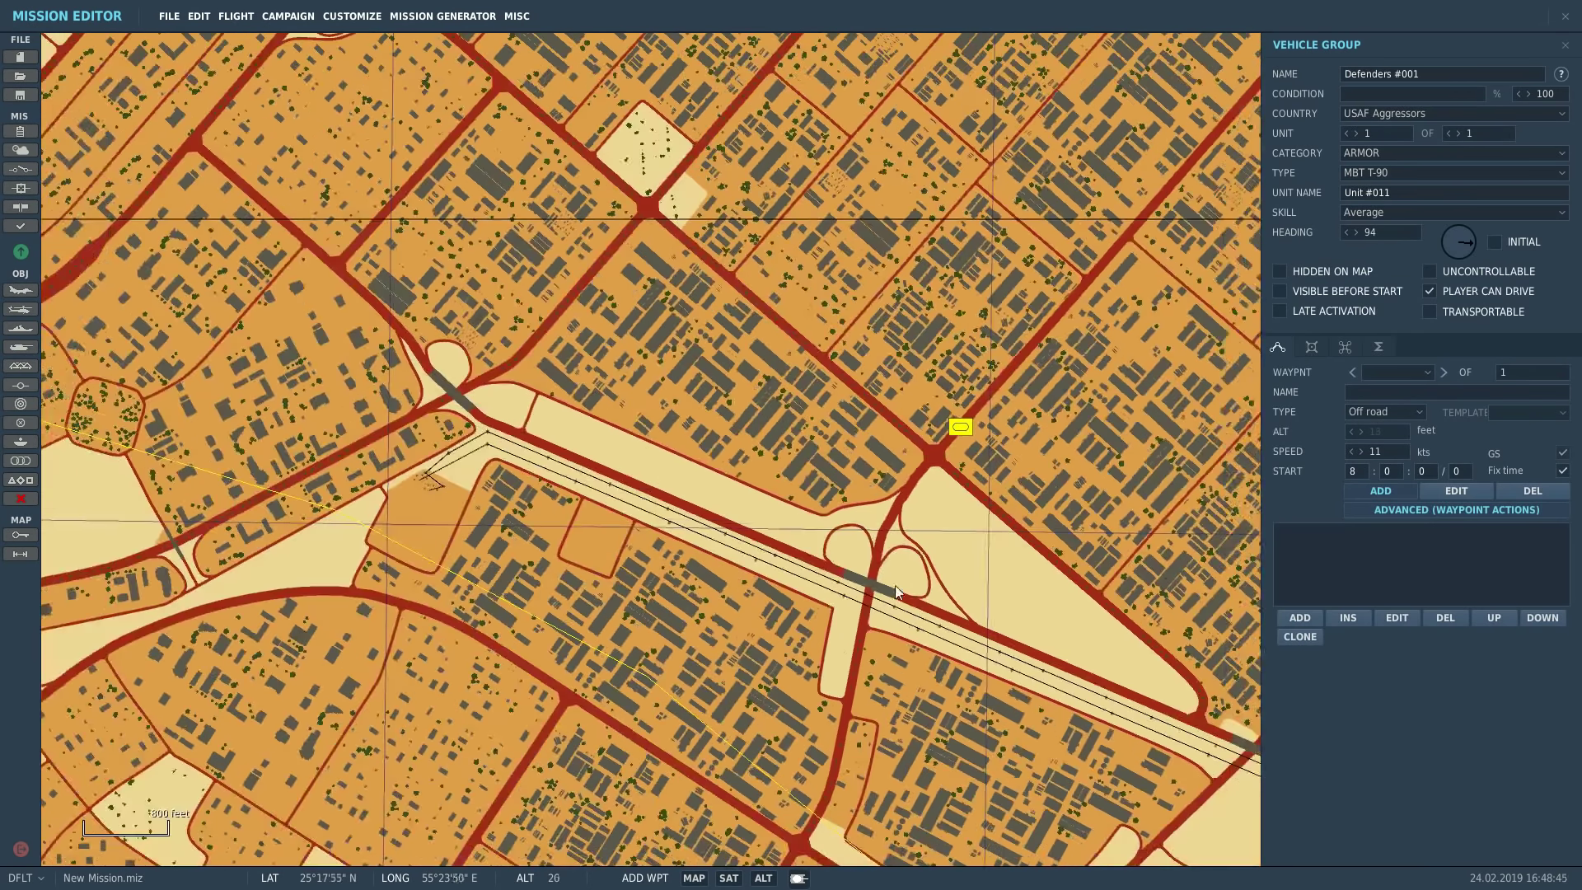
# - Assign the new vehicle group to USA, name it Attackers and set its unit type to MBT M1A2 Abrams
pyautogui.click(1372, 113)
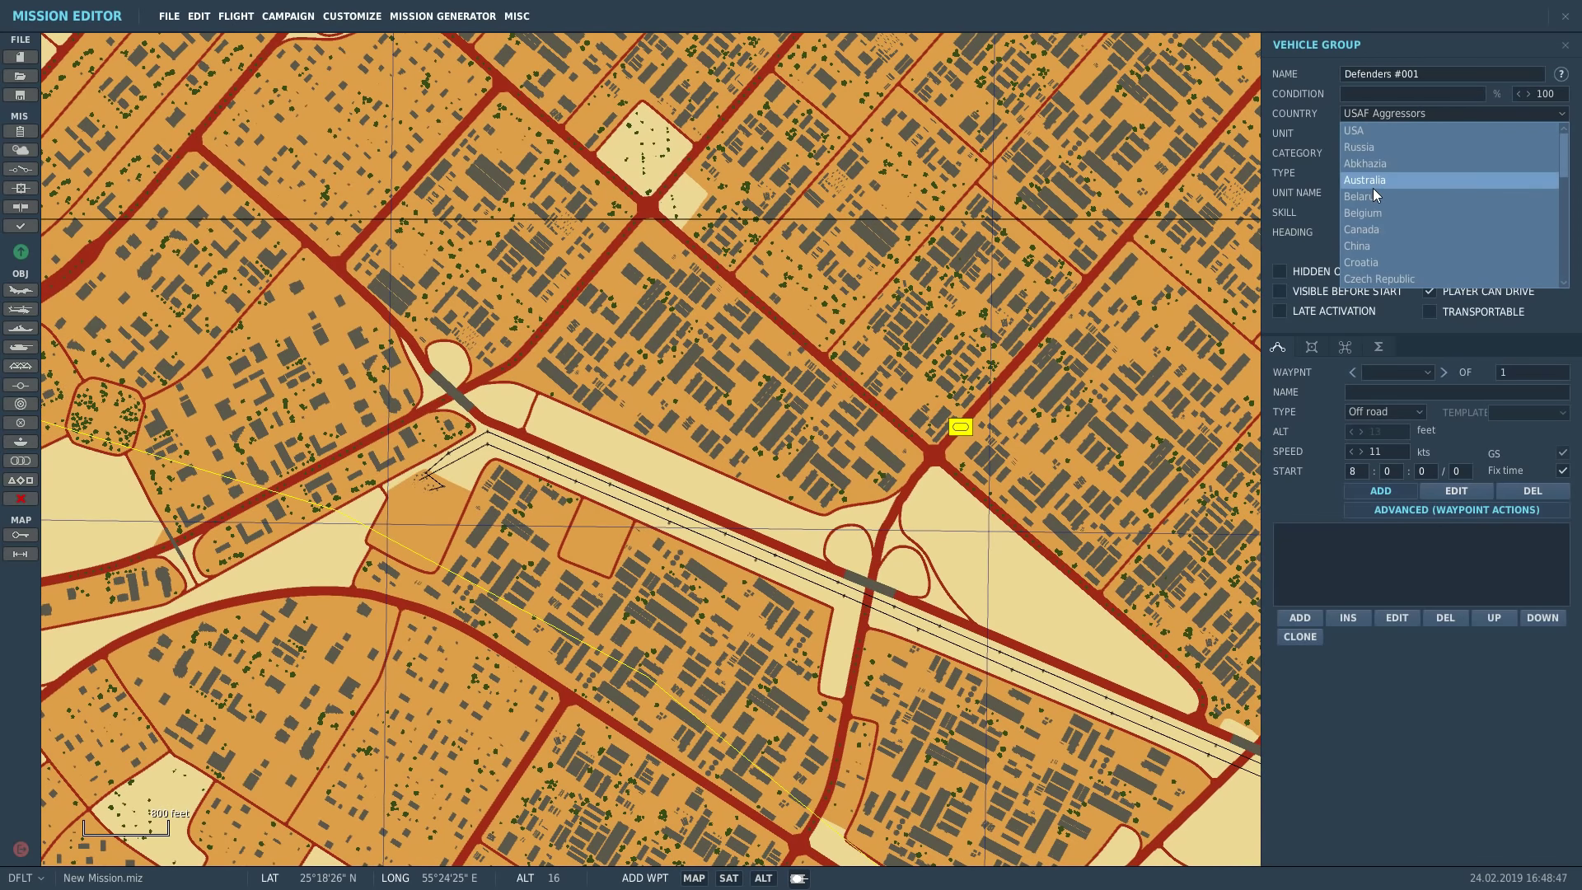
pyautogui.click(1362, 129)
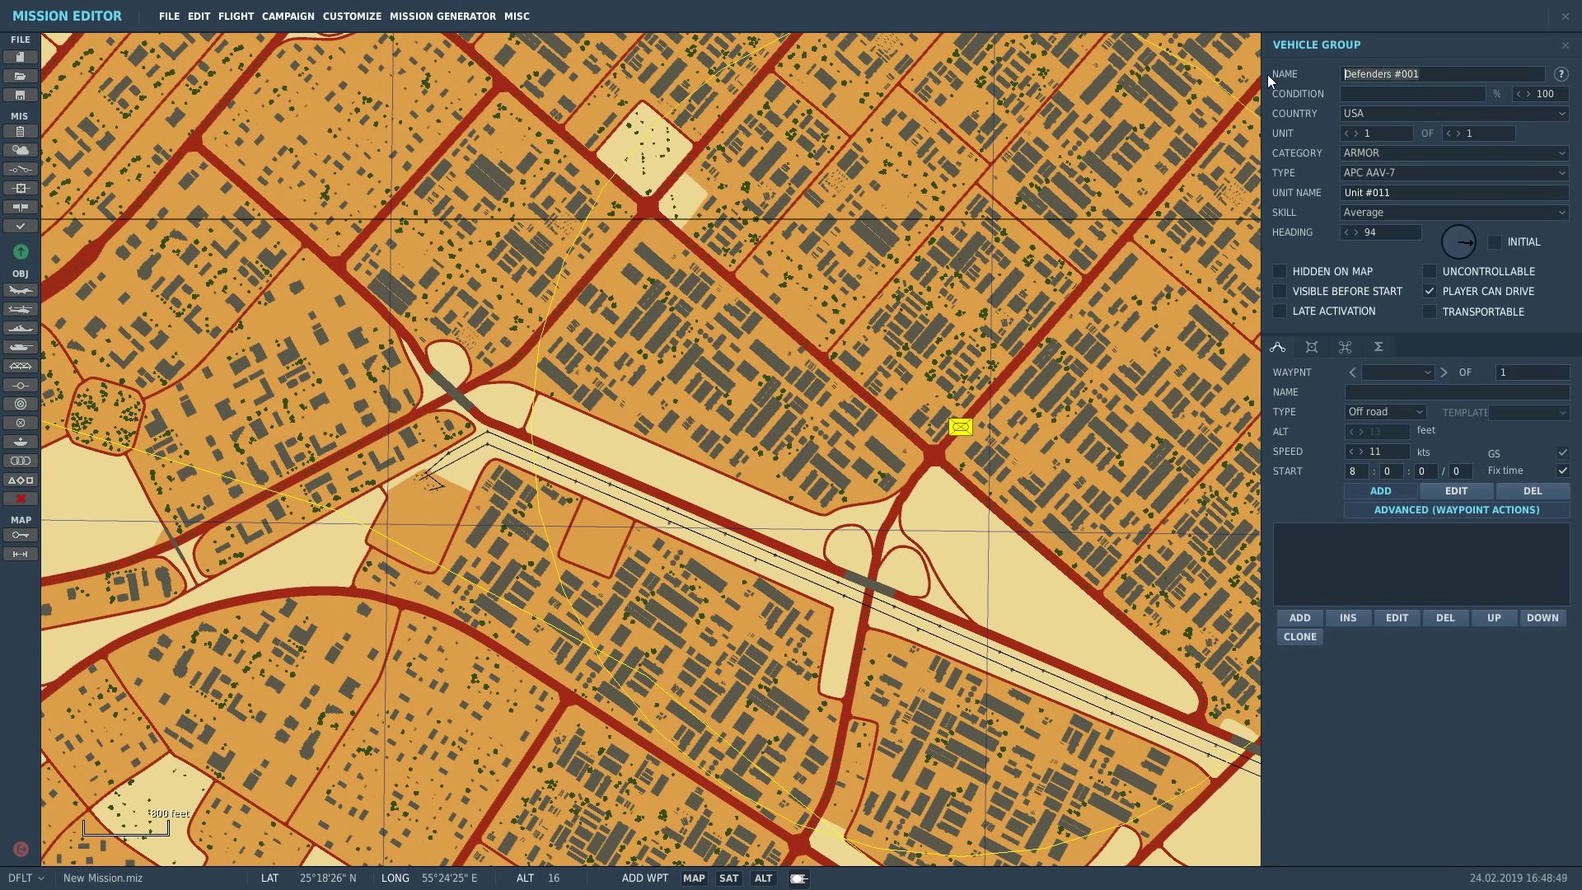
pyautogui.write('Attackers')
pyautogui.click(1373, 174)
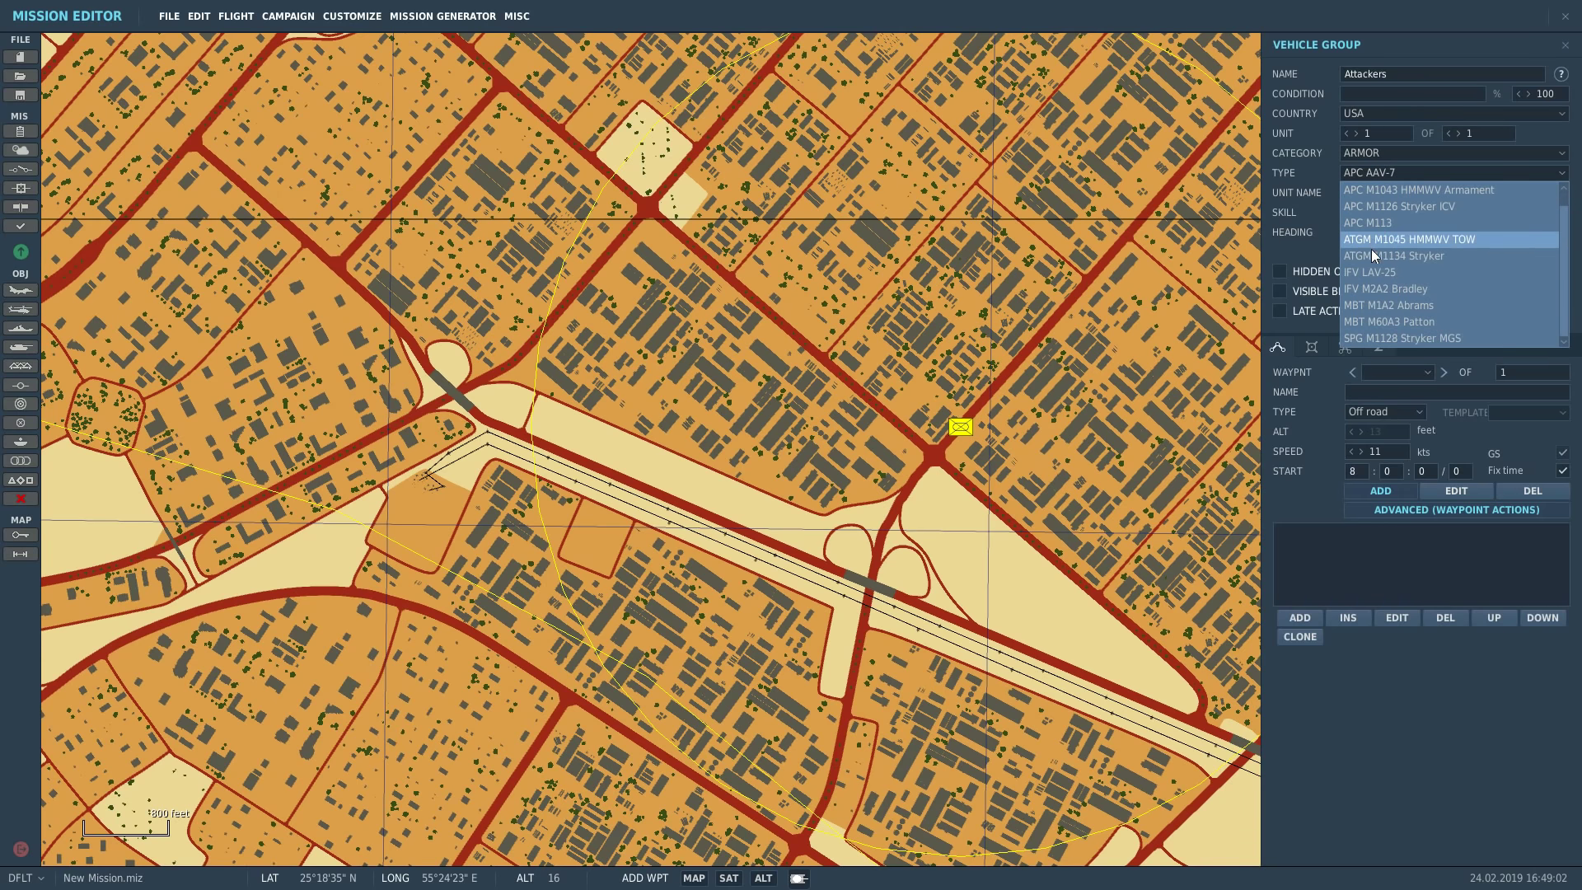
pyautogui.click(1399, 306)
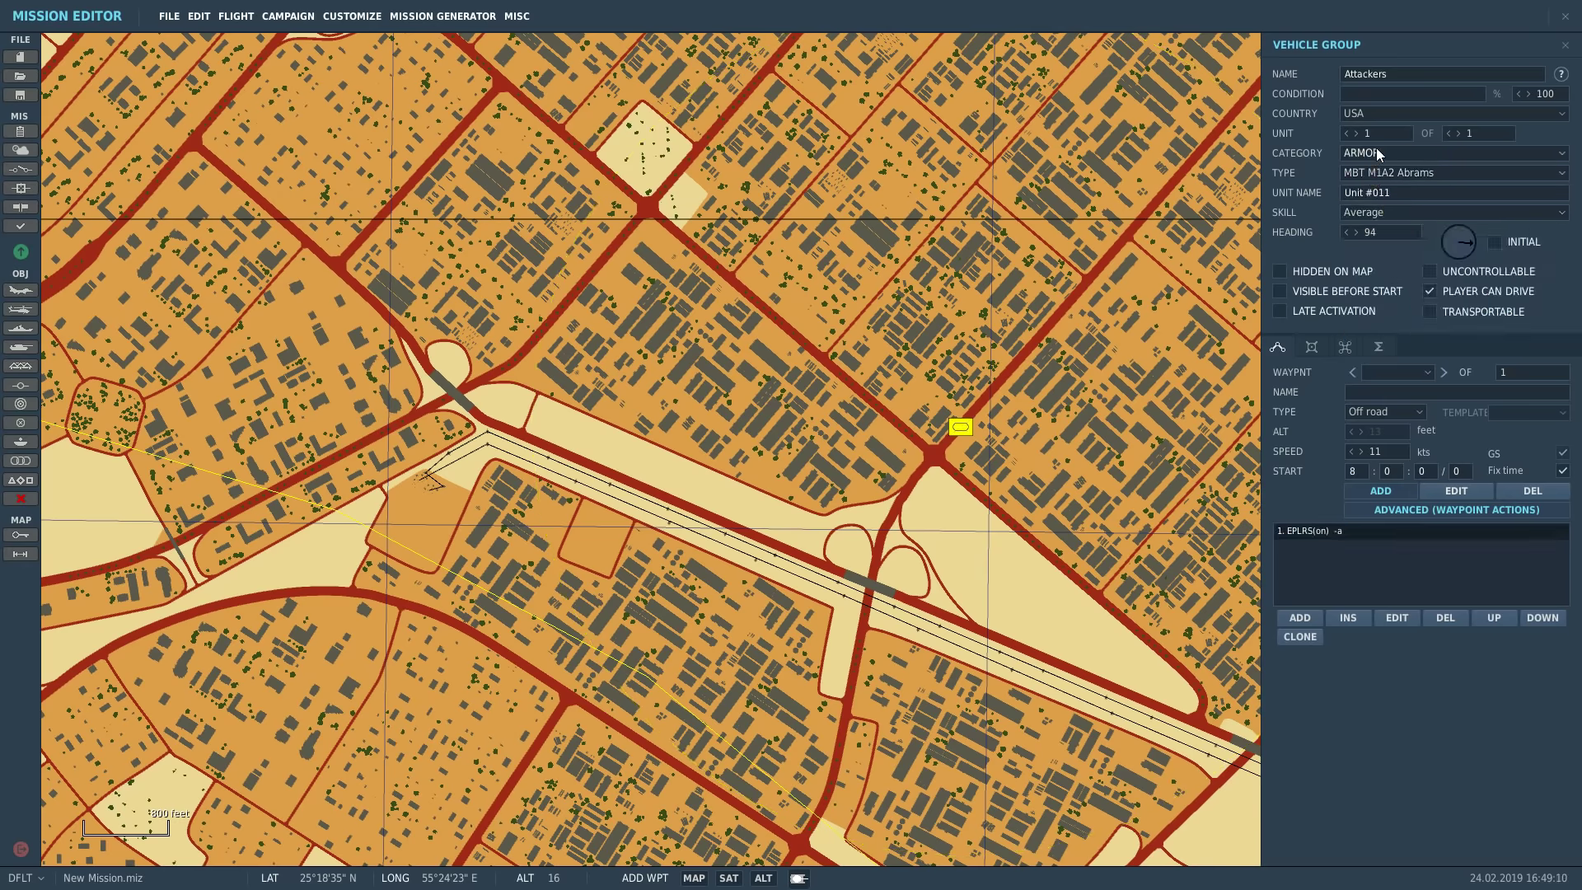
pyautogui.click(1460, 133)
pyautogui.click(1460, 133)
pyautogui.click(1461, 133)
pyautogui.click(1457, 135)
pyautogui.click(1457, 135)
pyautogui.click(1457, 135)
pyautogui.click(1458, 135)
pyautogui.click(1457, 136)
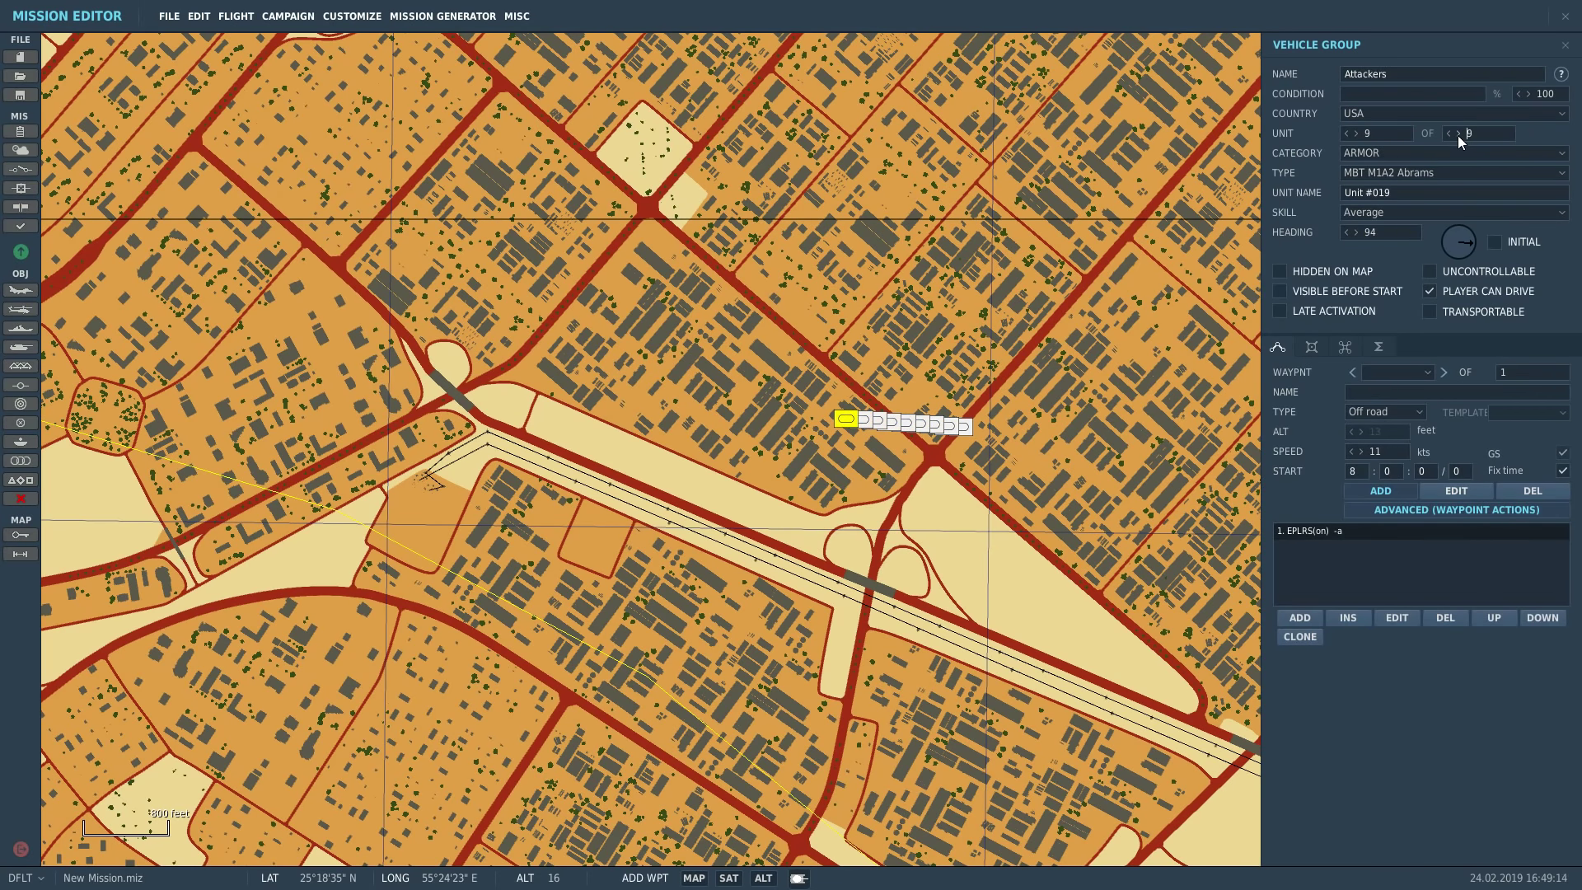
pyautogui.click(1450, 136)
pyautogui.click(1450, 135)
pyautogui.click(1449, 135)
pyautogui.click(1449, 135)
pyautogui.click(1449, 135)
pyautogui.click(1449, 135)
pyautogui.click(1449, 136)
pyautogui.click(1449, 135)
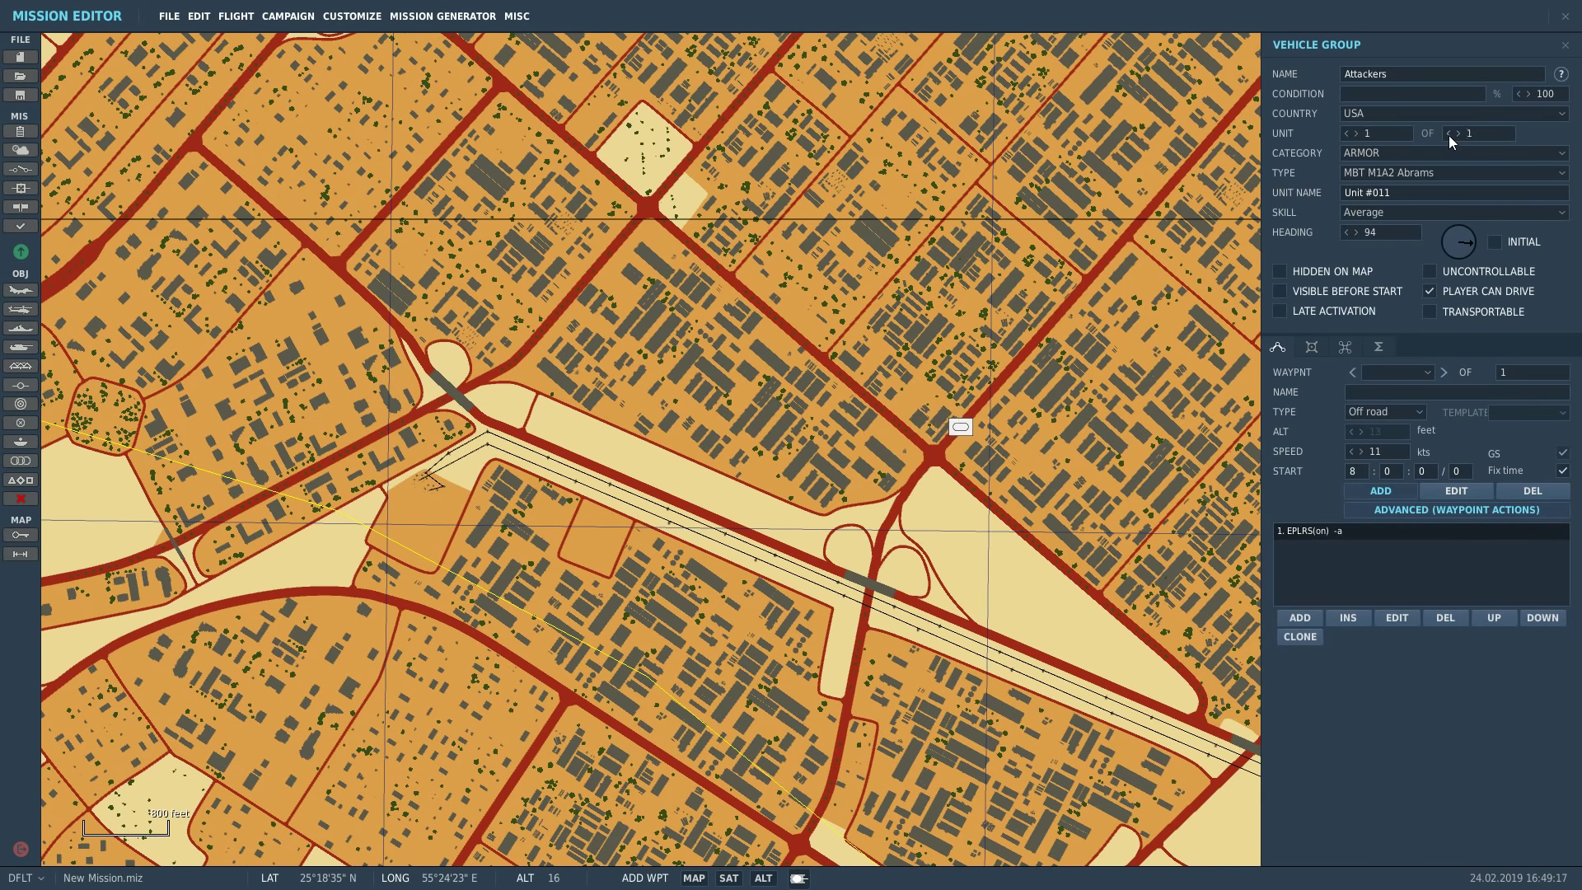
# - Turn the Attackers to a heading of 223 along the road and increase the group to 10 units
pyautogui.click(1464, 253)
pyautogui.click(1449, 263)
pyautogui.click(1458, 134)
pyautogui.click(1458, 134)
pyautogui.click(1458, 135)
pyautogui.click(1458, 134)
pyautogui.click(1458, 135)
pyautogui.click(1458, 135)
pyautogui.click(1458, 134)
pyautogui.click(1458, 134)
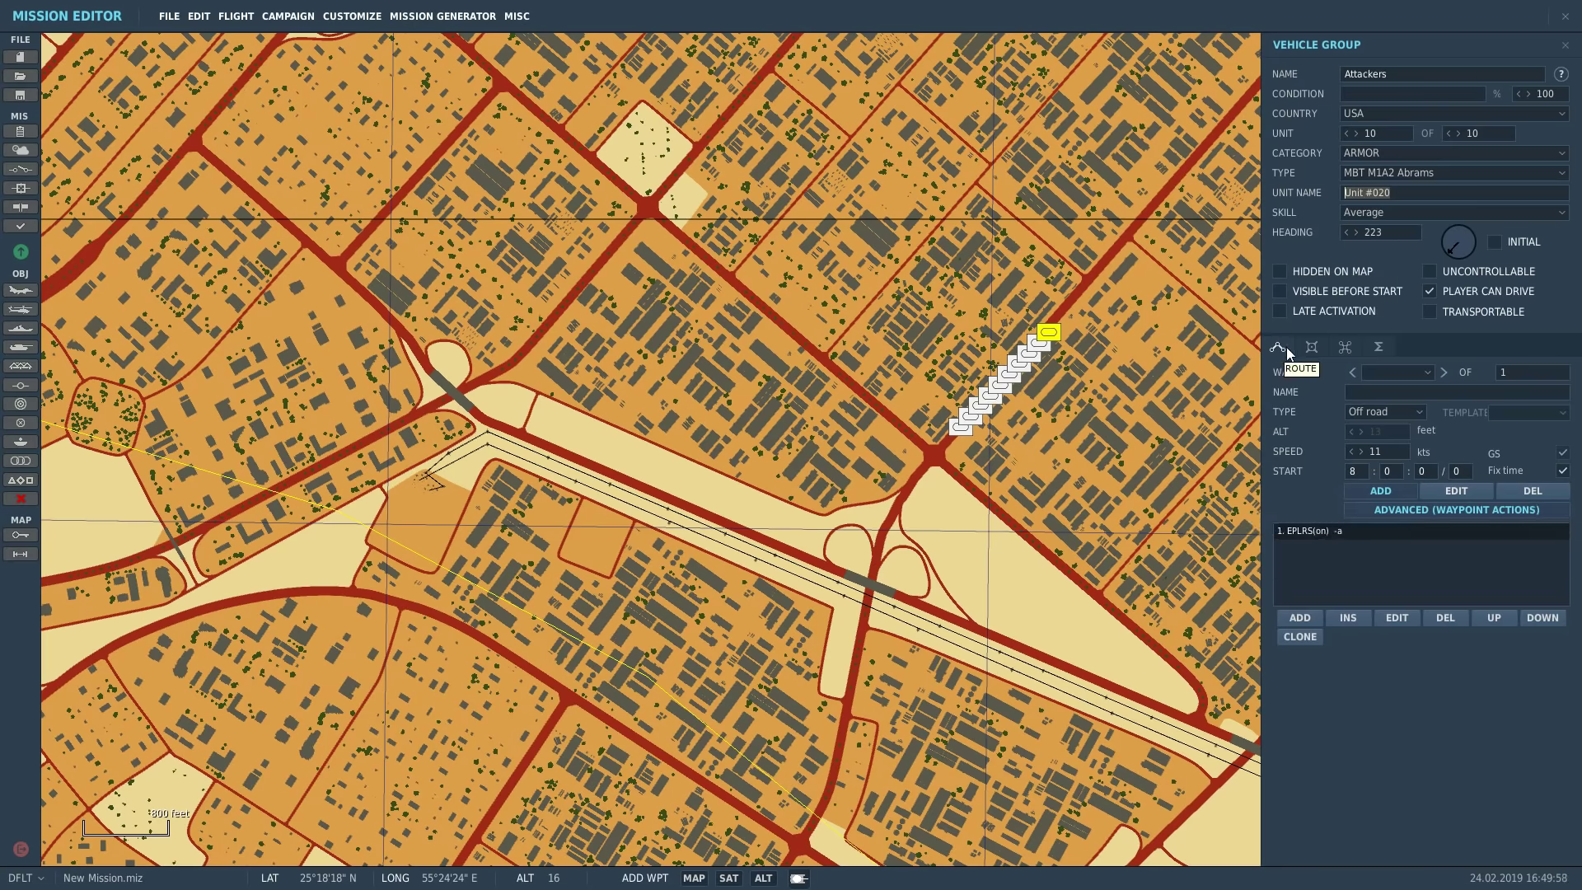
# - Set the Attackers' starting waypoint type to On road, keeping only that single waypoint
pyautogui.scroll(5, 989, 371)
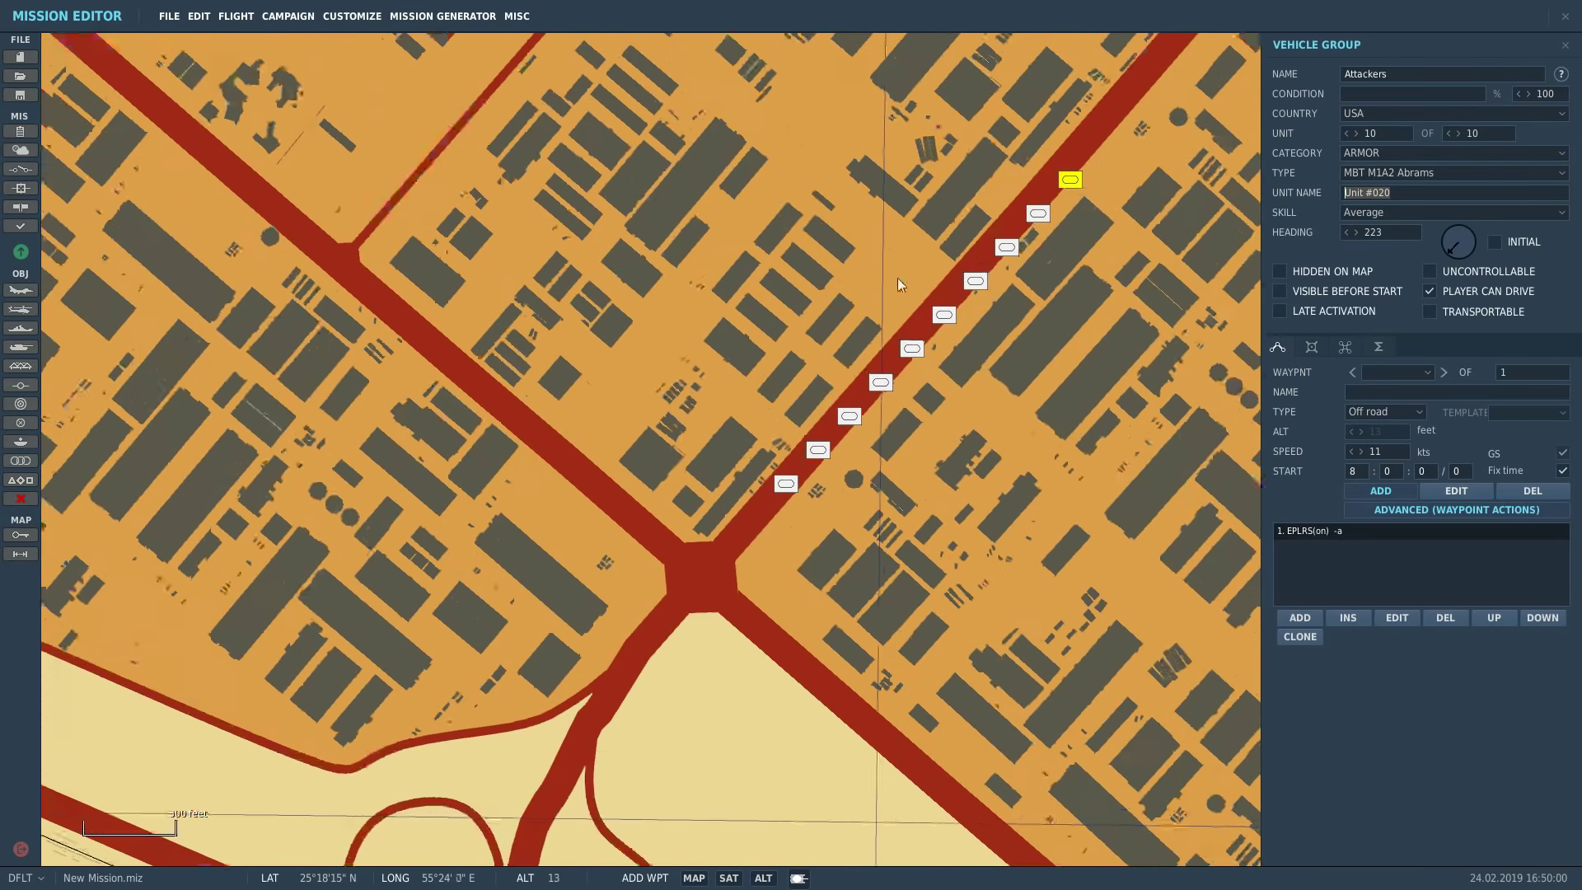
pyautogui.scroll(-1, 836, 279)
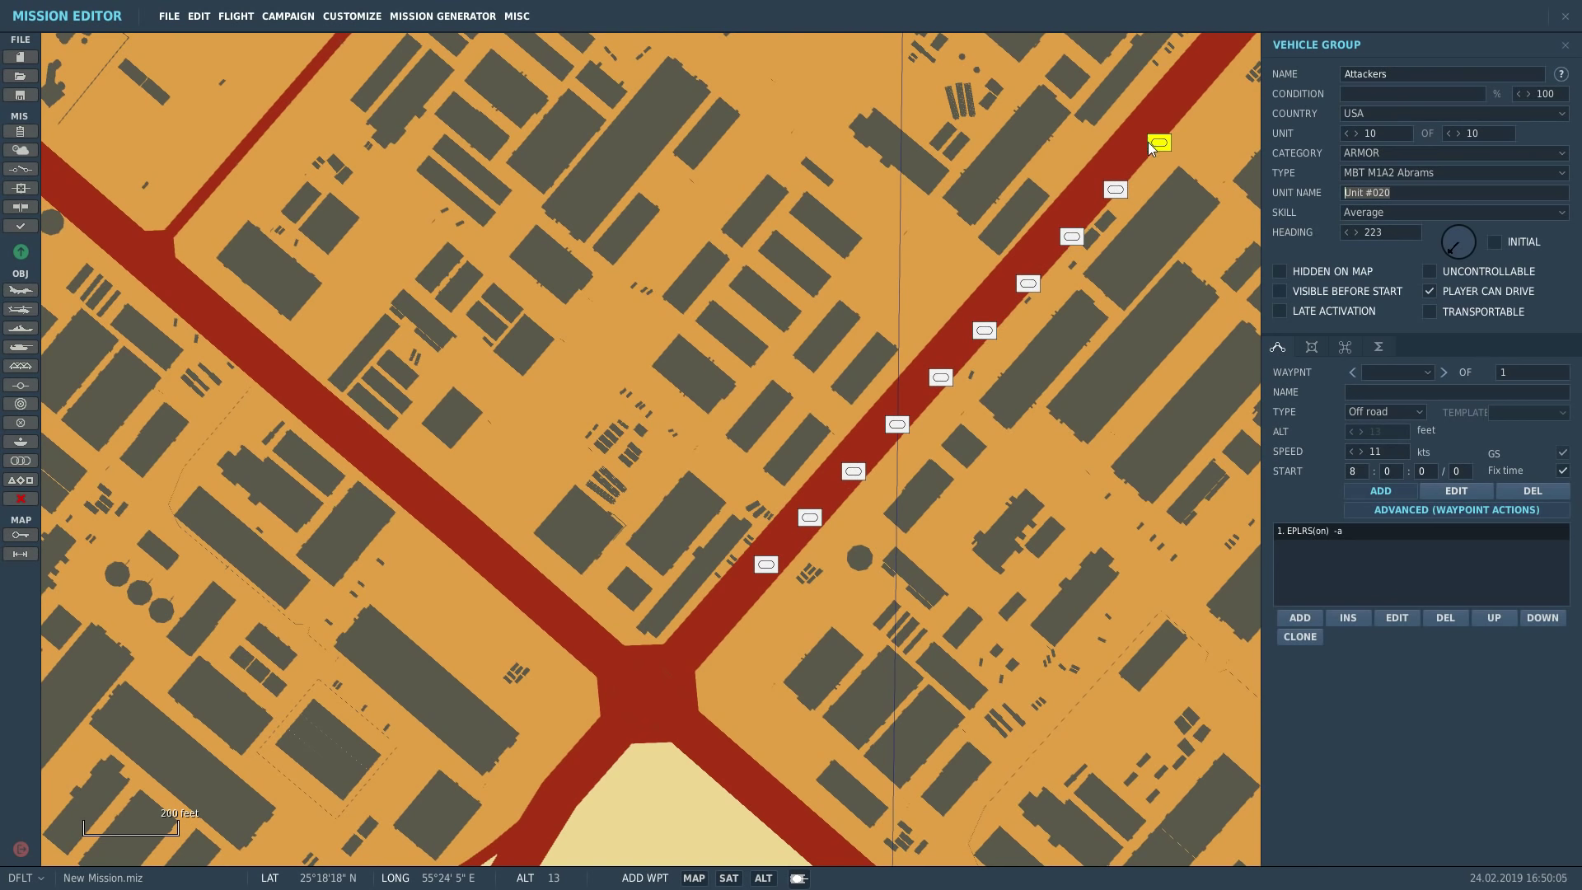
pyautogui.click(1388, 410)
pyautogui.click(1381, 447)
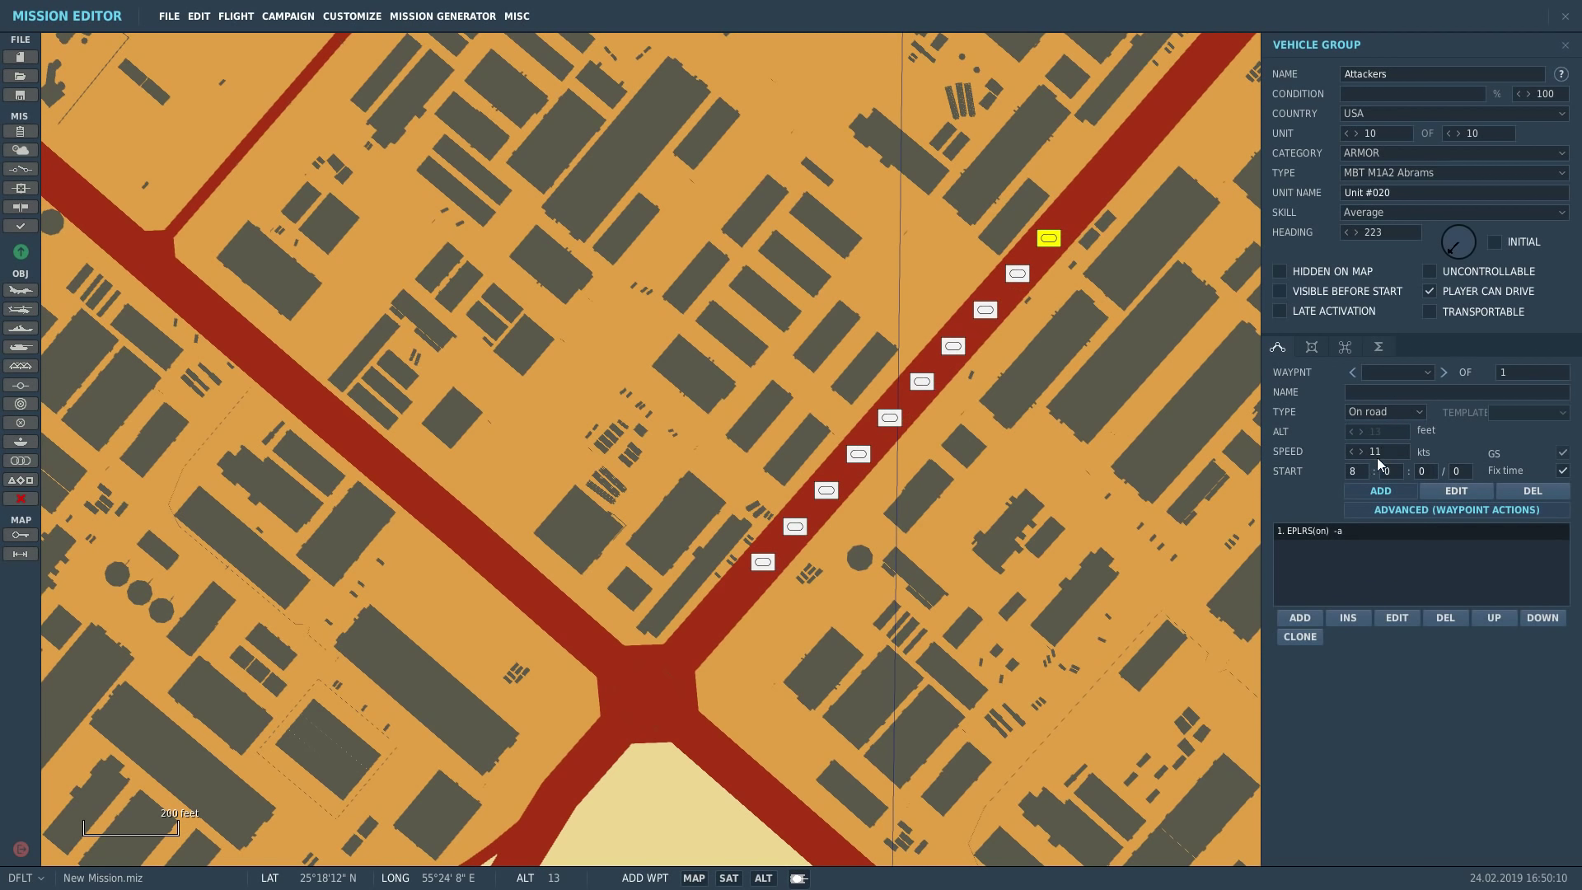
pyautogui.click(765, 564)
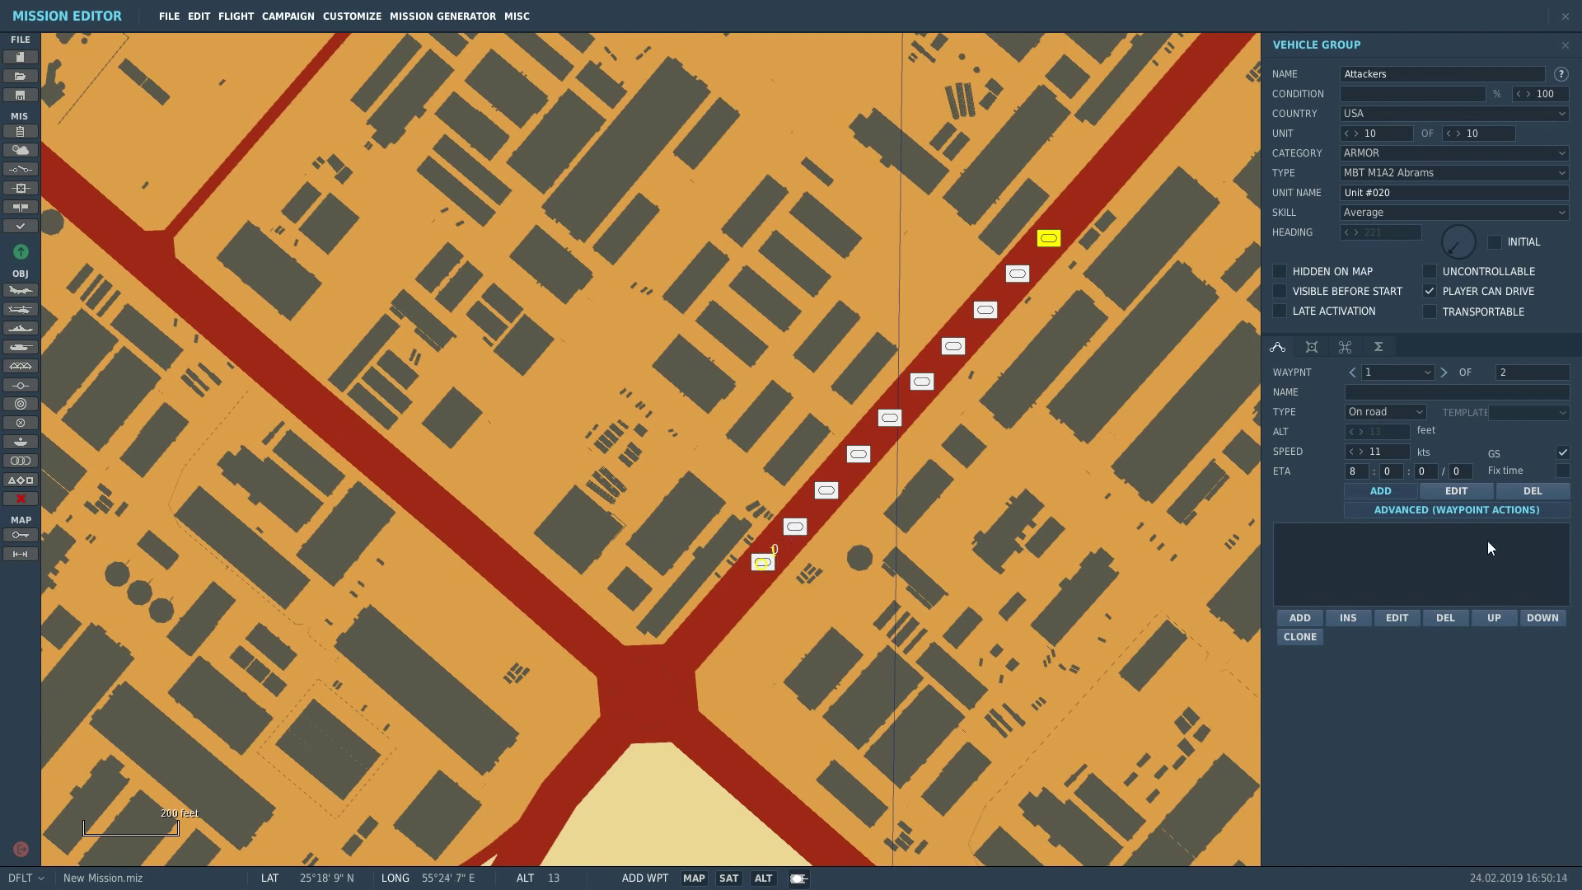
pyautogui.click(1531, 491)
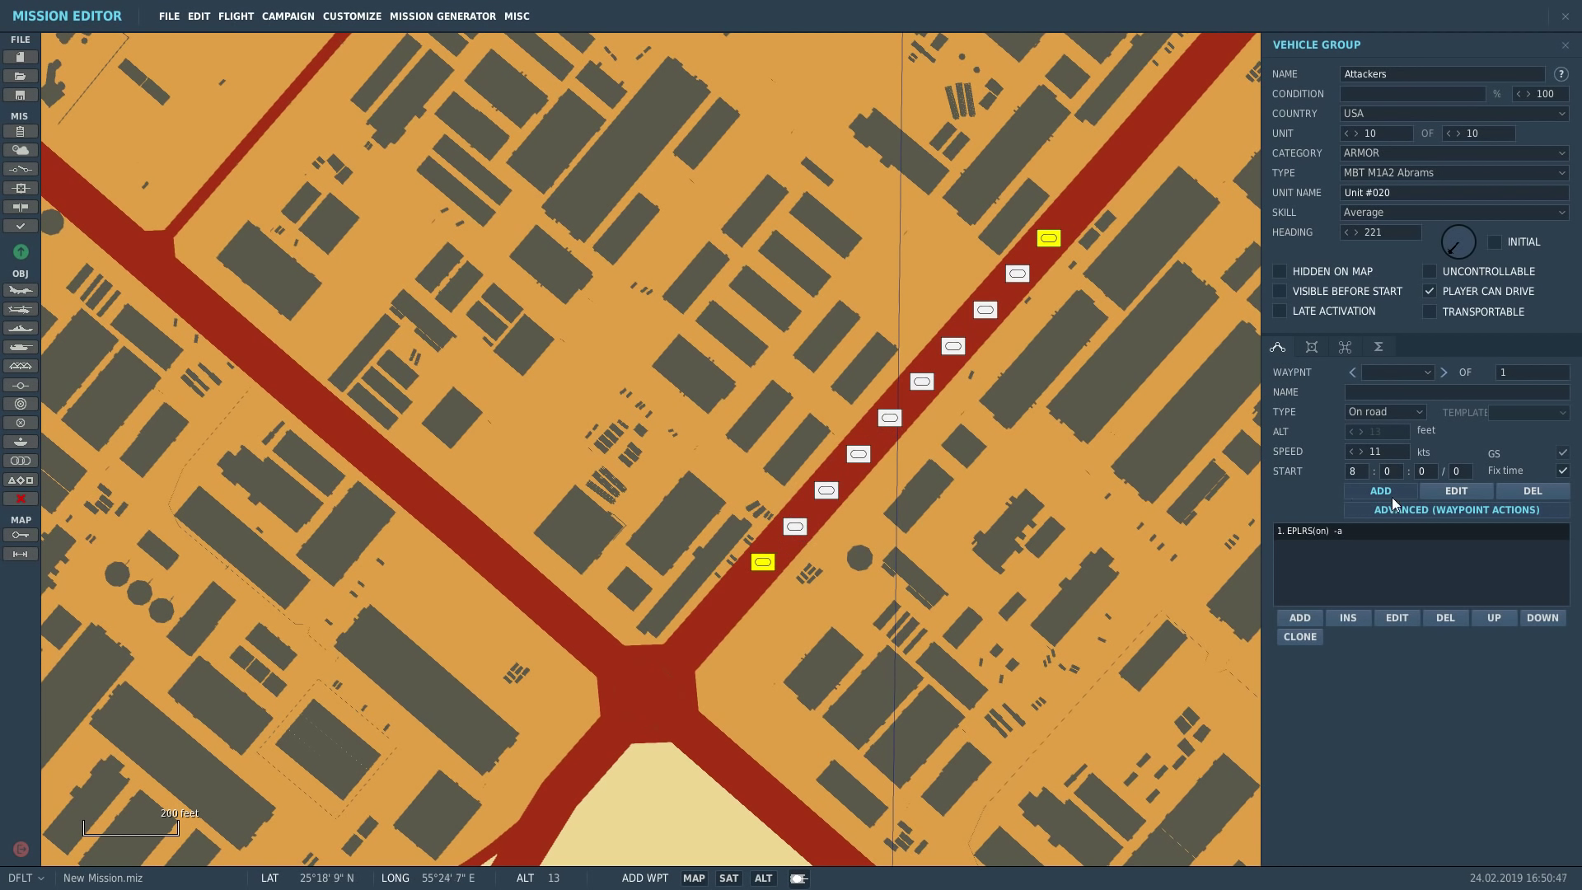
# - Add waypoint 1 for the Attackers on the main road just northeast of the railway, outside Dubai Intl
pyautogui.scroll(-5, 1018, 356)
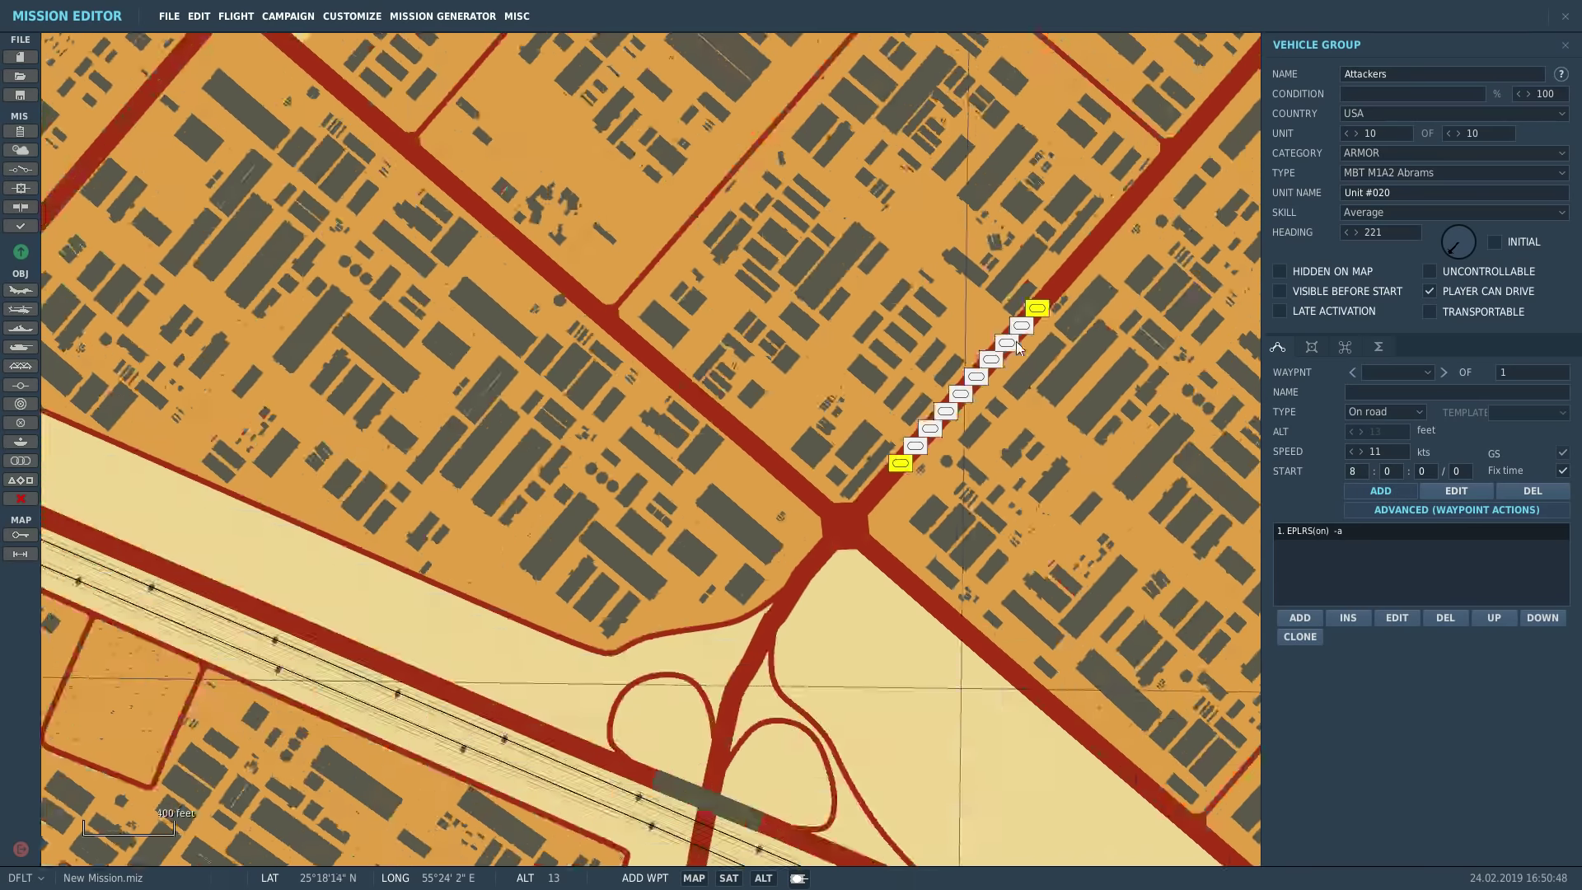
pyautogui.scroll(-3, 1020, 300)
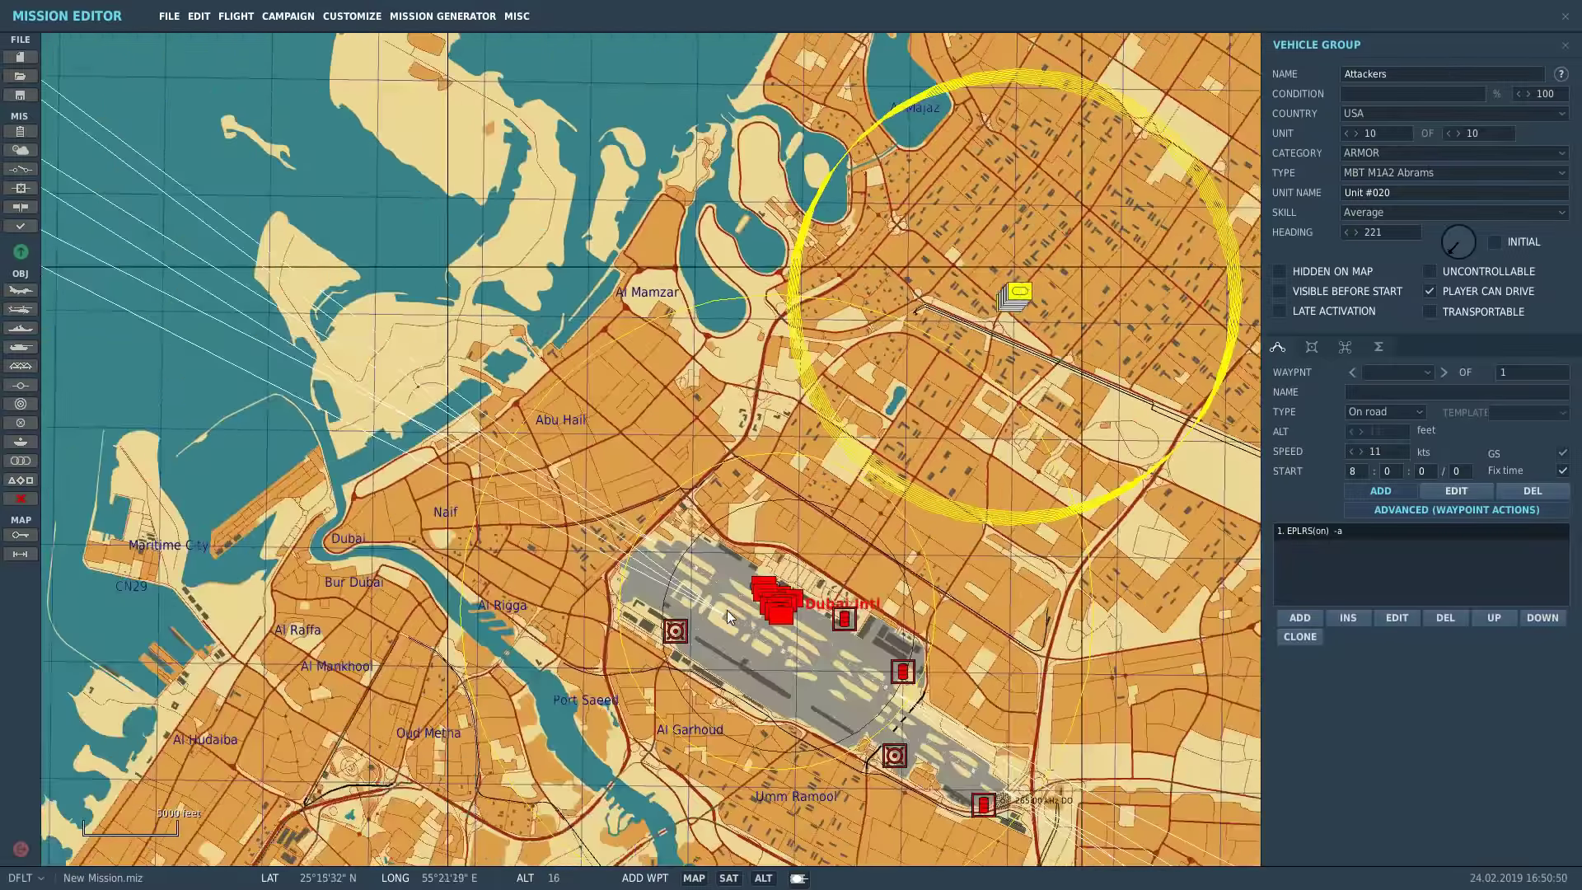
pyautogui.scroll(2, 807, 612)
pyautogui.scroll(3, 806, 612)
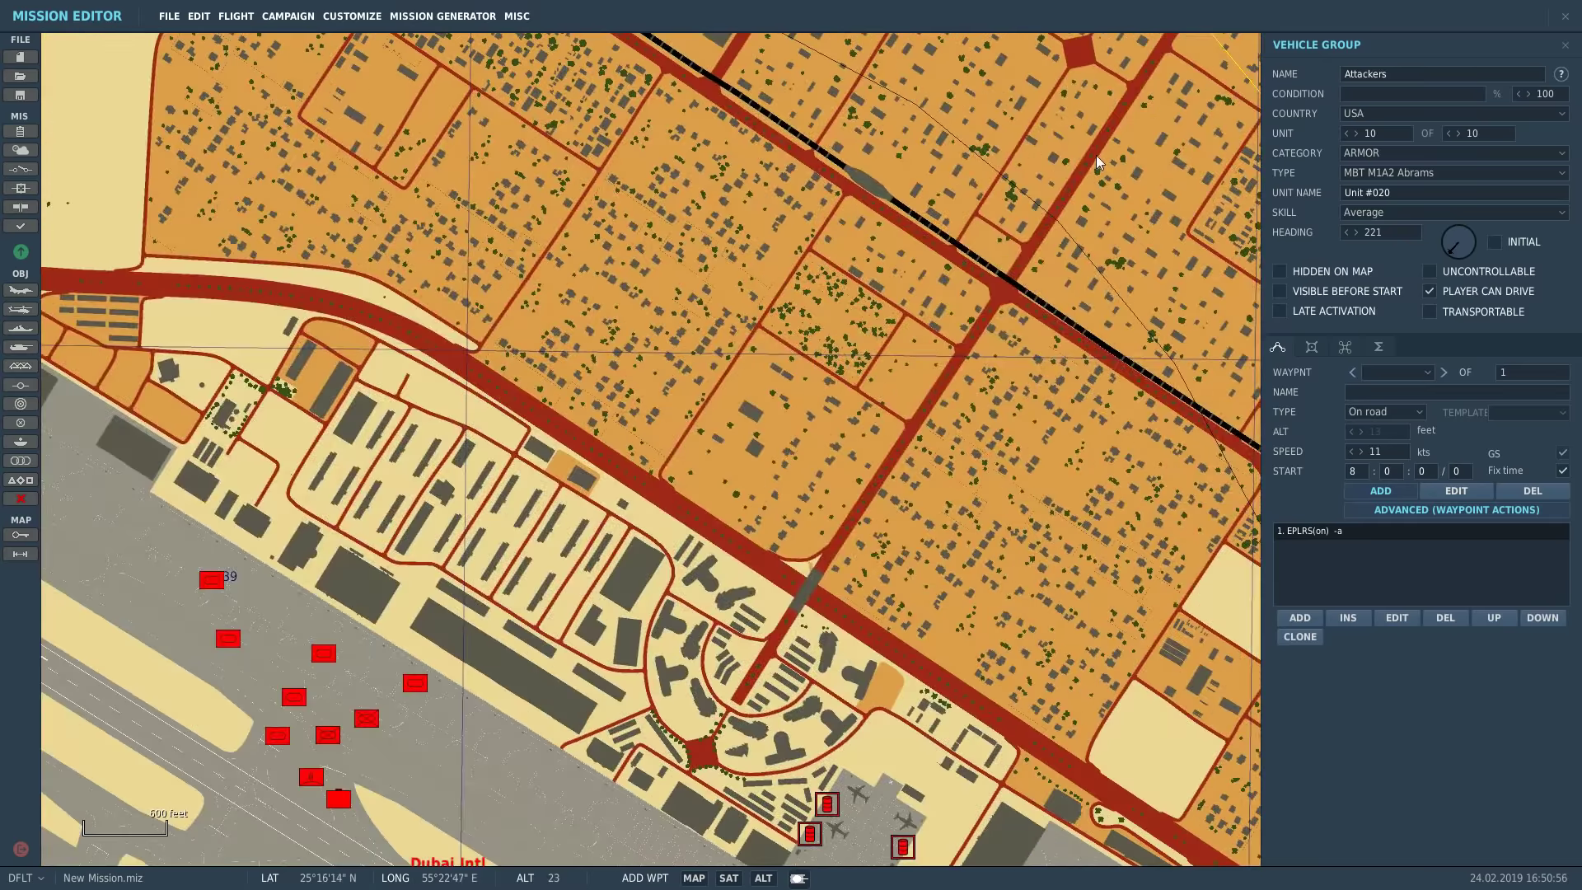
pyautogui.click(1105, 141)
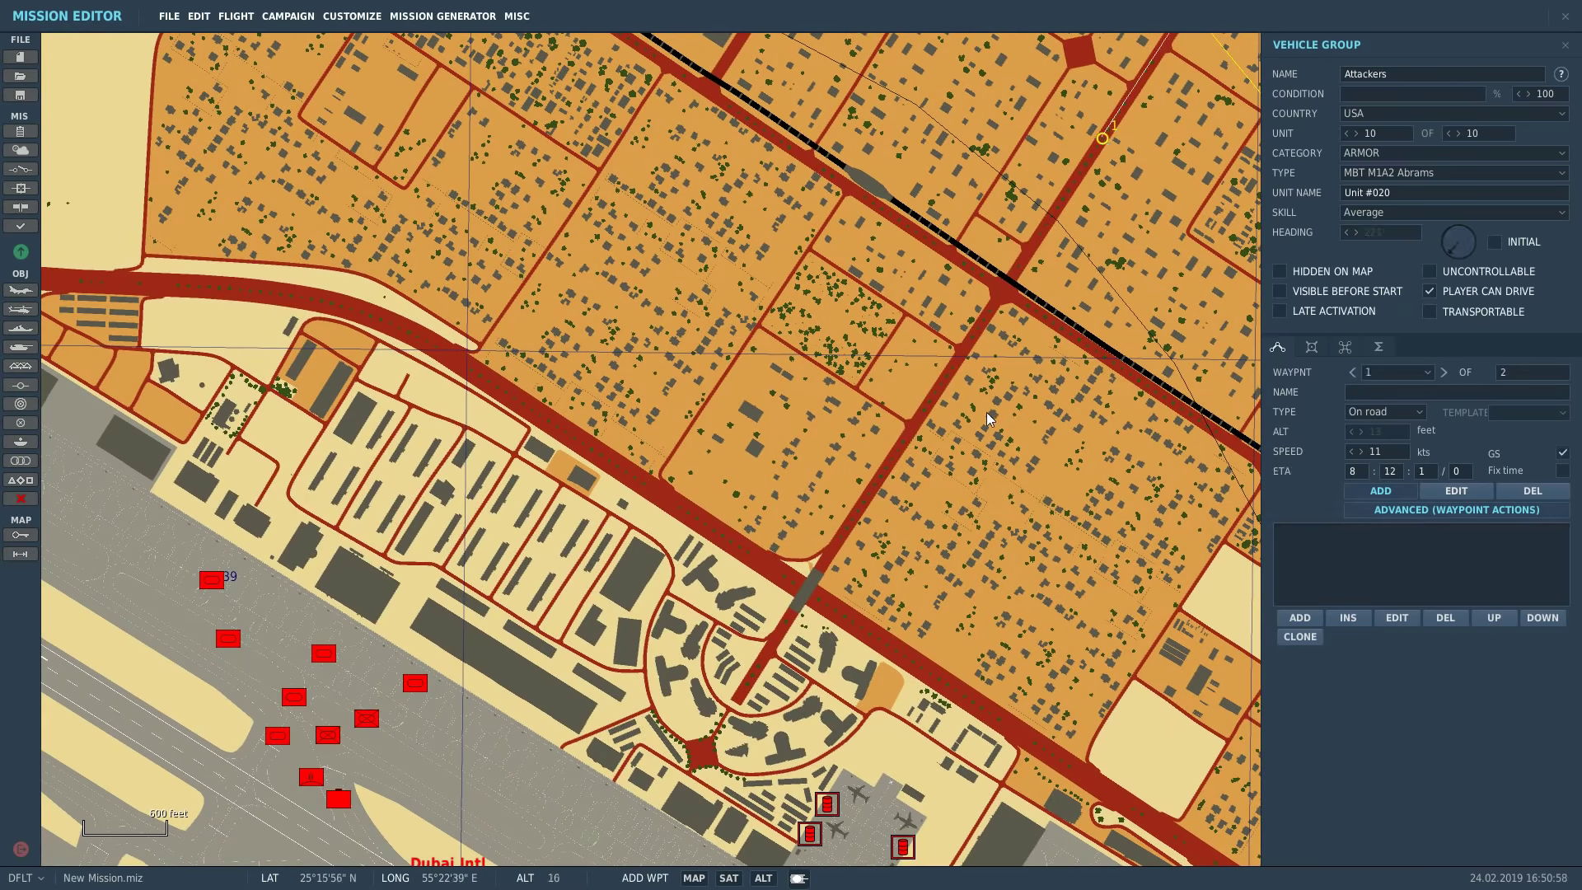
# - Add waypoint 2 just past the highway overpass, in the semicircular district beside the apron
pyautogui.scroll(-1, 979, 431)
pyautogui.scroll(-1, 979, 429)
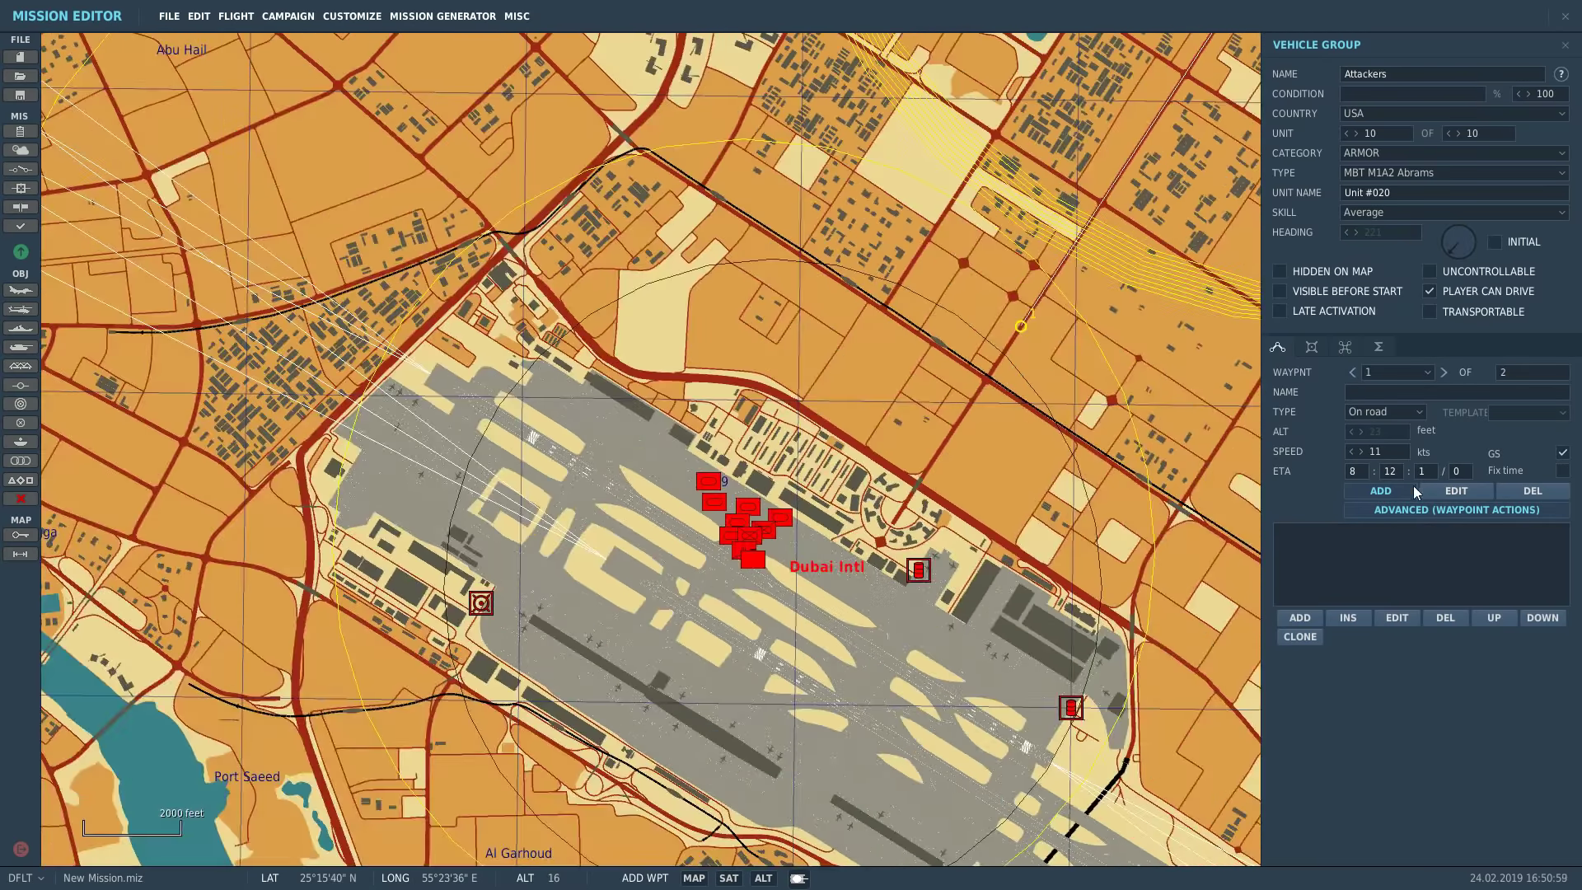
pyautogui.scroll(2, 928, 493)
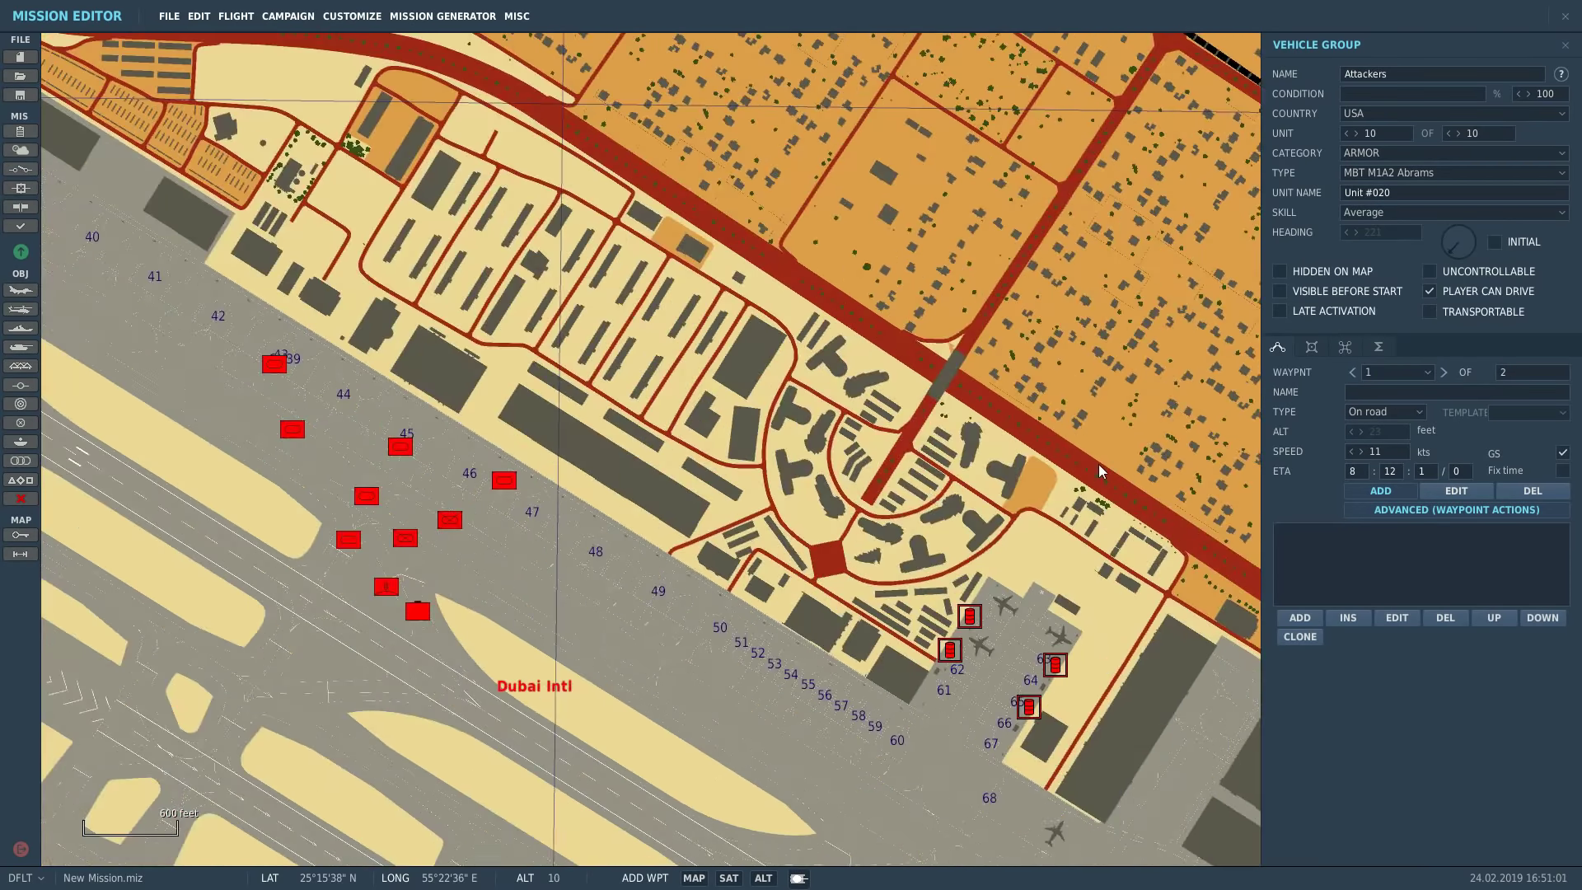
pyautogui.click(904, 440)
# - Add waypoint 3 for the Attackers at the end of the access road between stands 48 and 49
pyautogui.click(1369, 492)
pyautogui.click(1380, 491)
pyautogui.scroll(-2, 865, 437)
pyautogui.scroll(3, 659, 594)
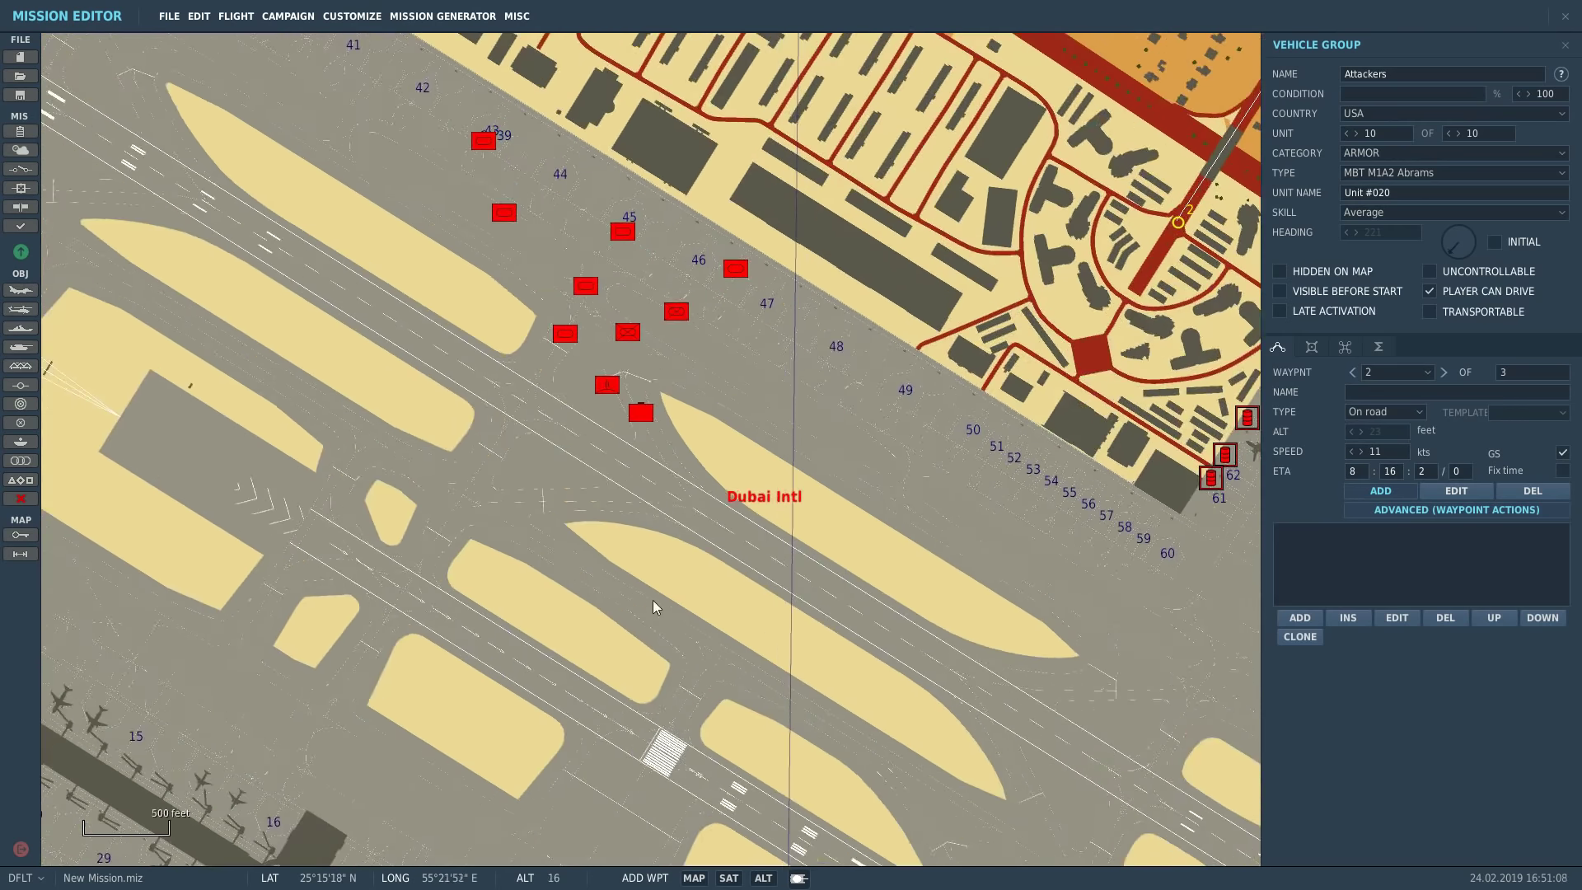
pyautogui.click(562, 583)
pyautogui.scroll(1, 918, 370)
pyautogui.scroll(1, 918, 365)
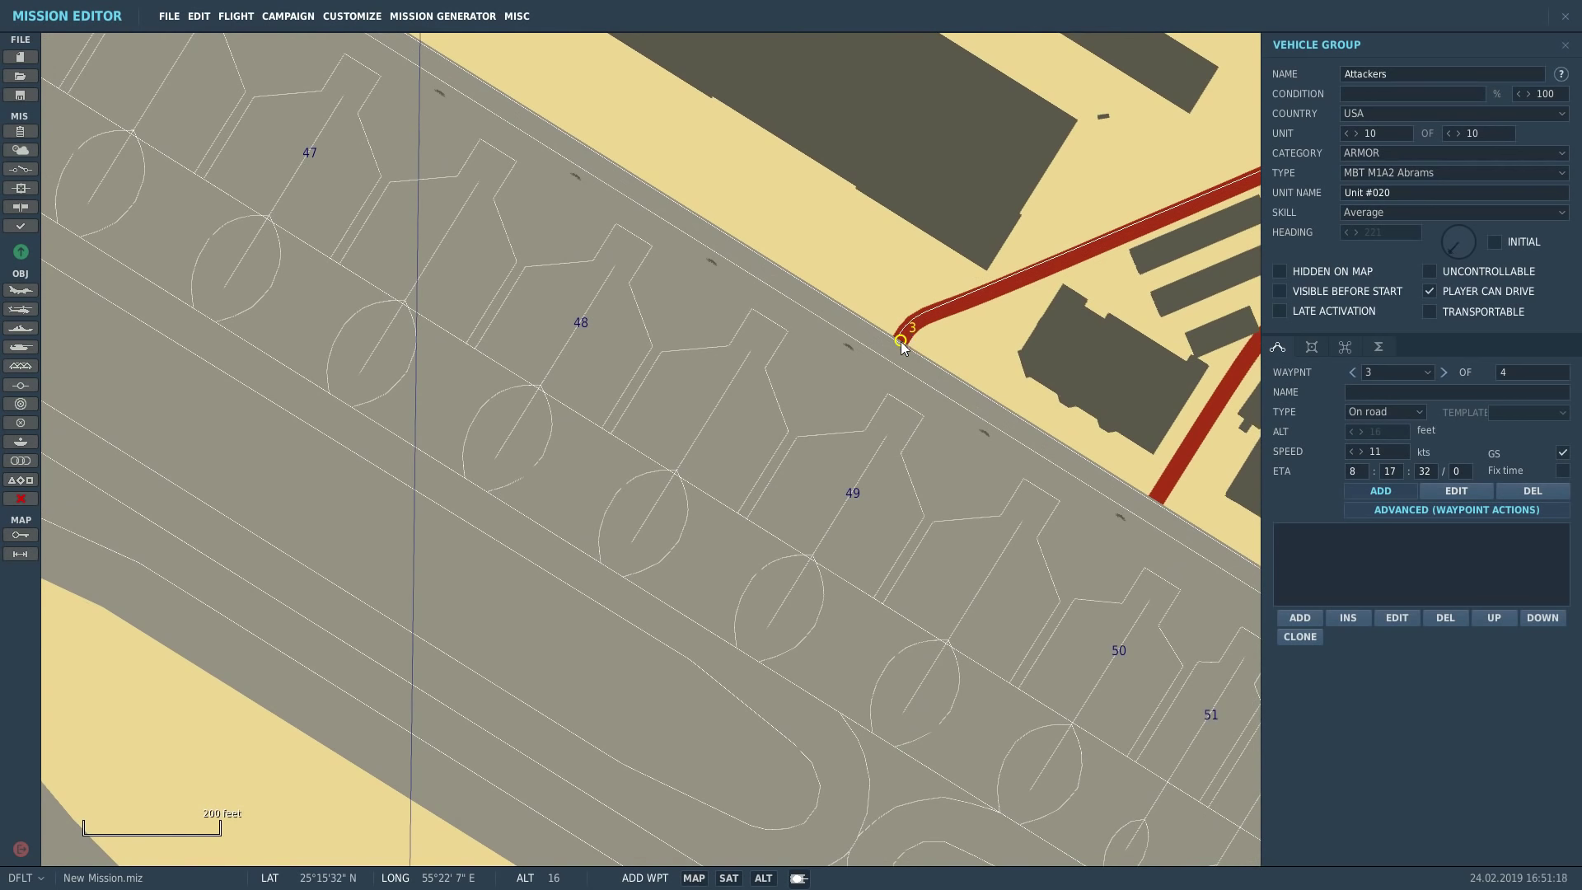
pyautogui.scroll(-1, 901, 341)
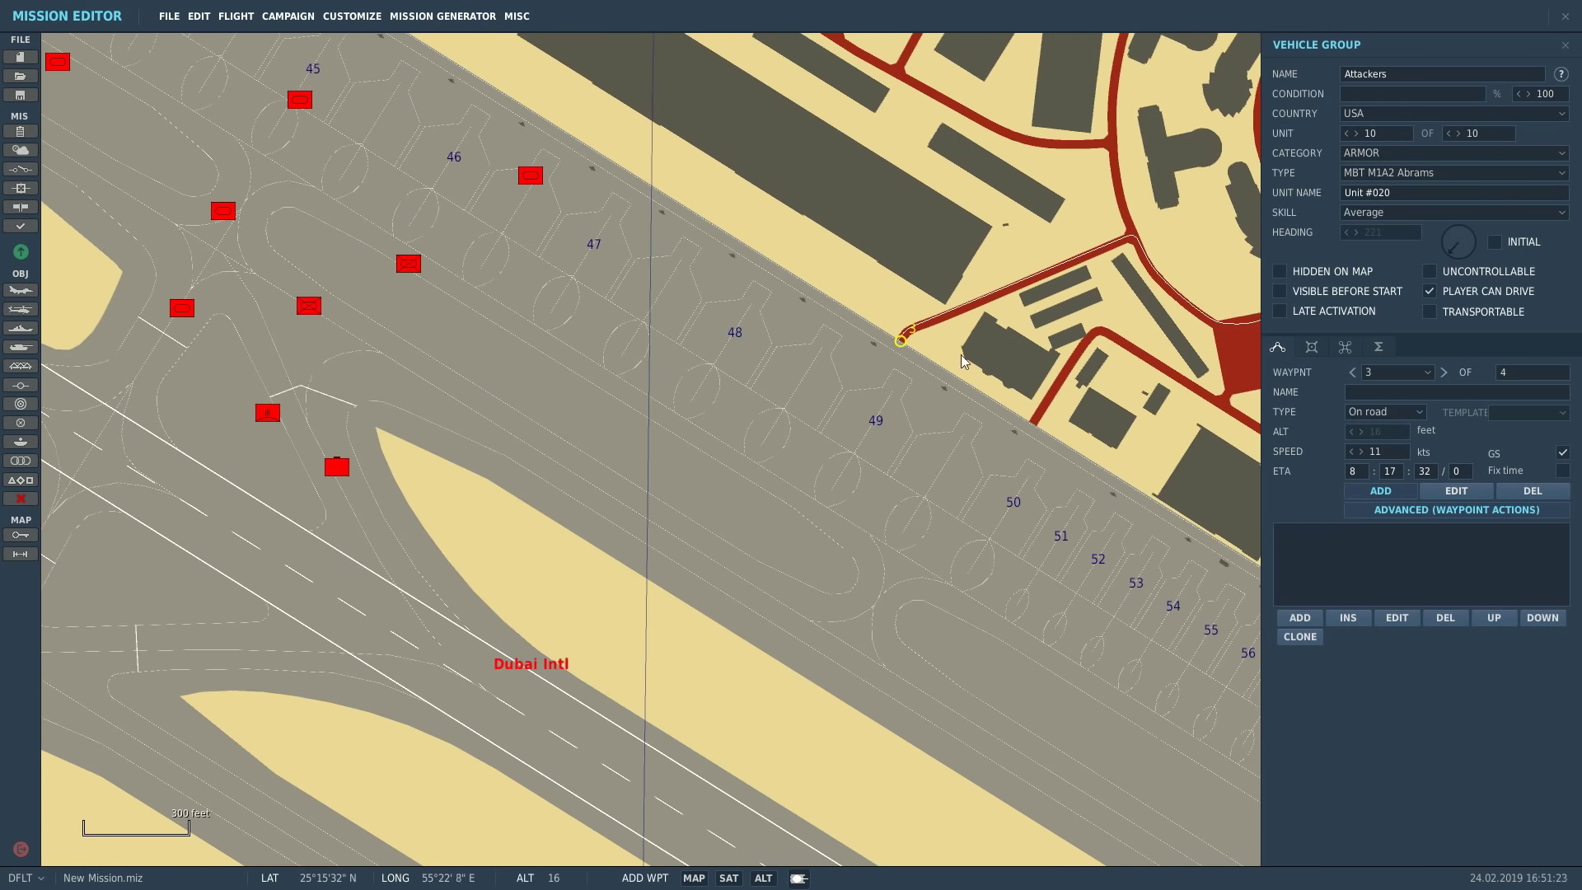
# - Change the type of the Attackers' waypoint 3 to Off road
pyautogui.click(1388, 415)
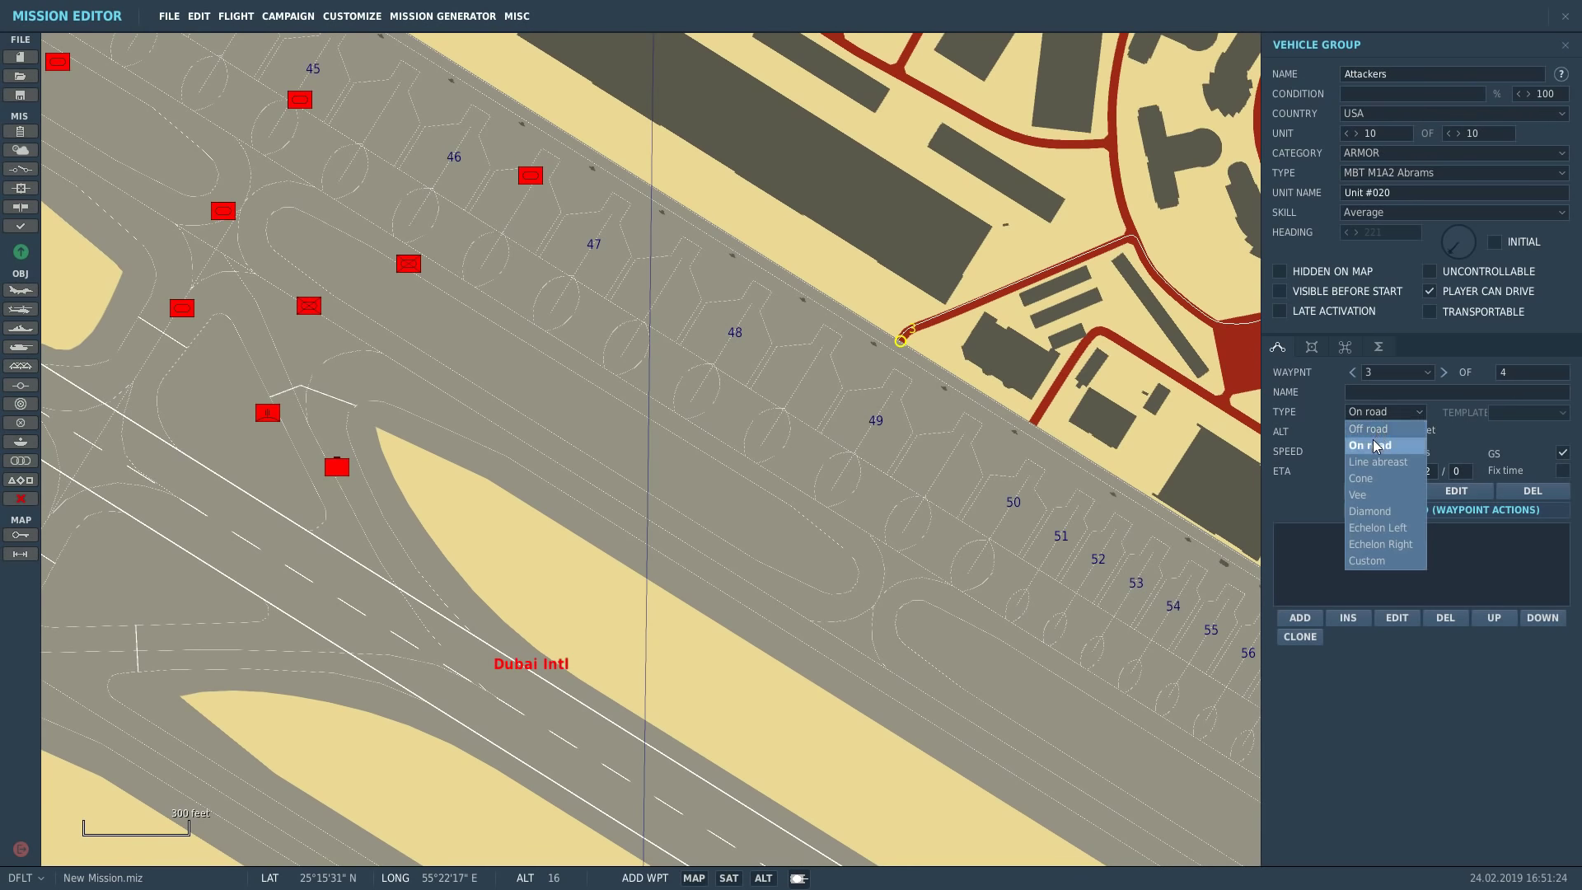
pyautogui.click(1375, 430)
pyautogui.scroll(-2, 720, 503)
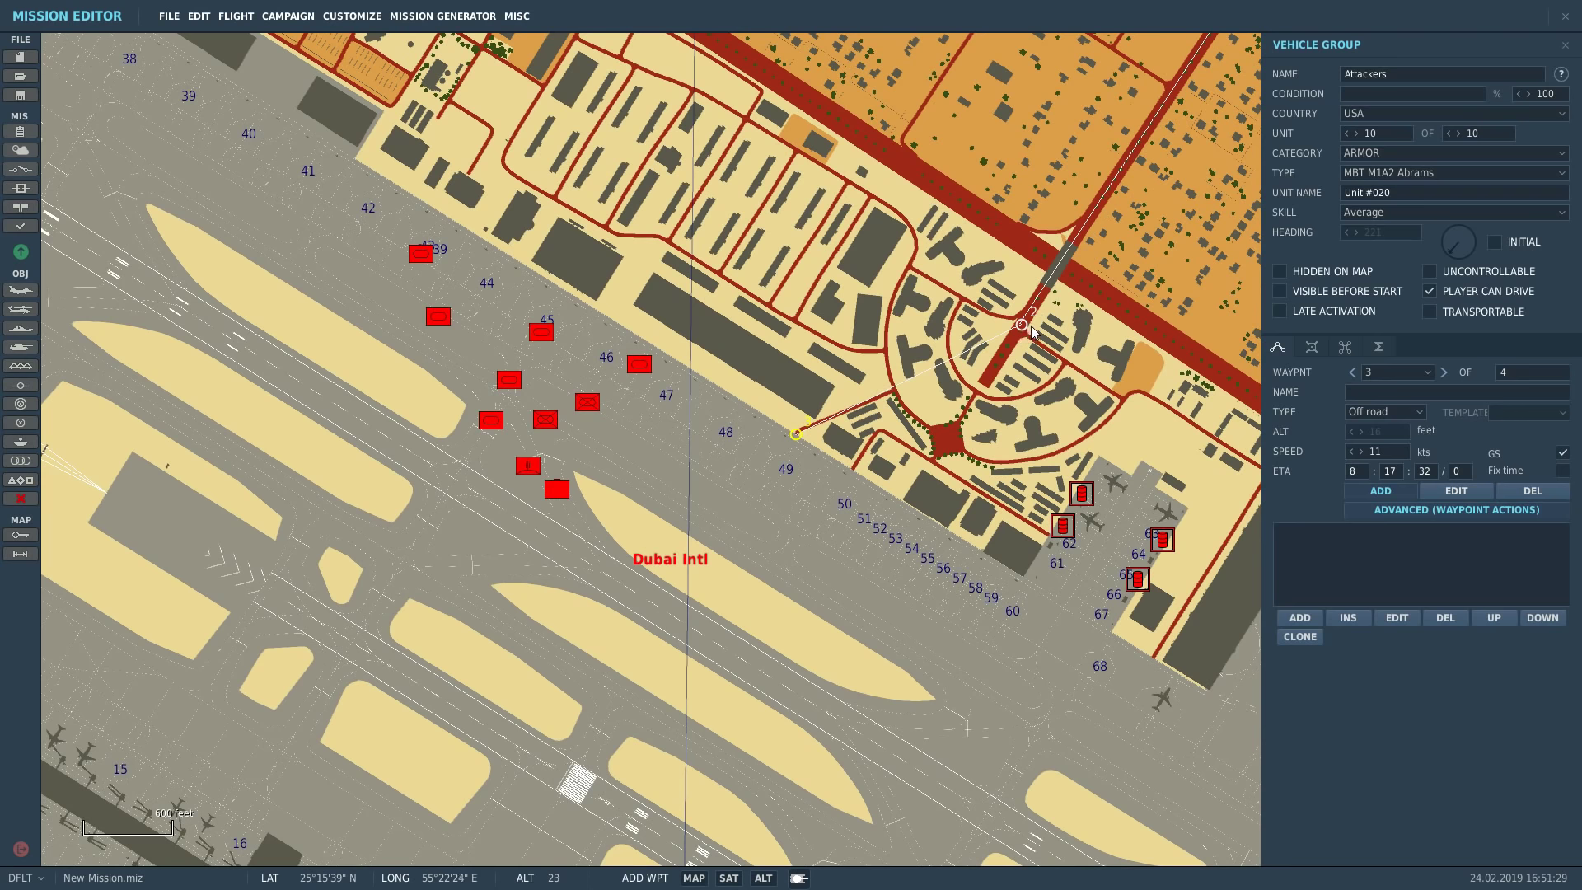
pyautogui.scroll(2, 762, 431)
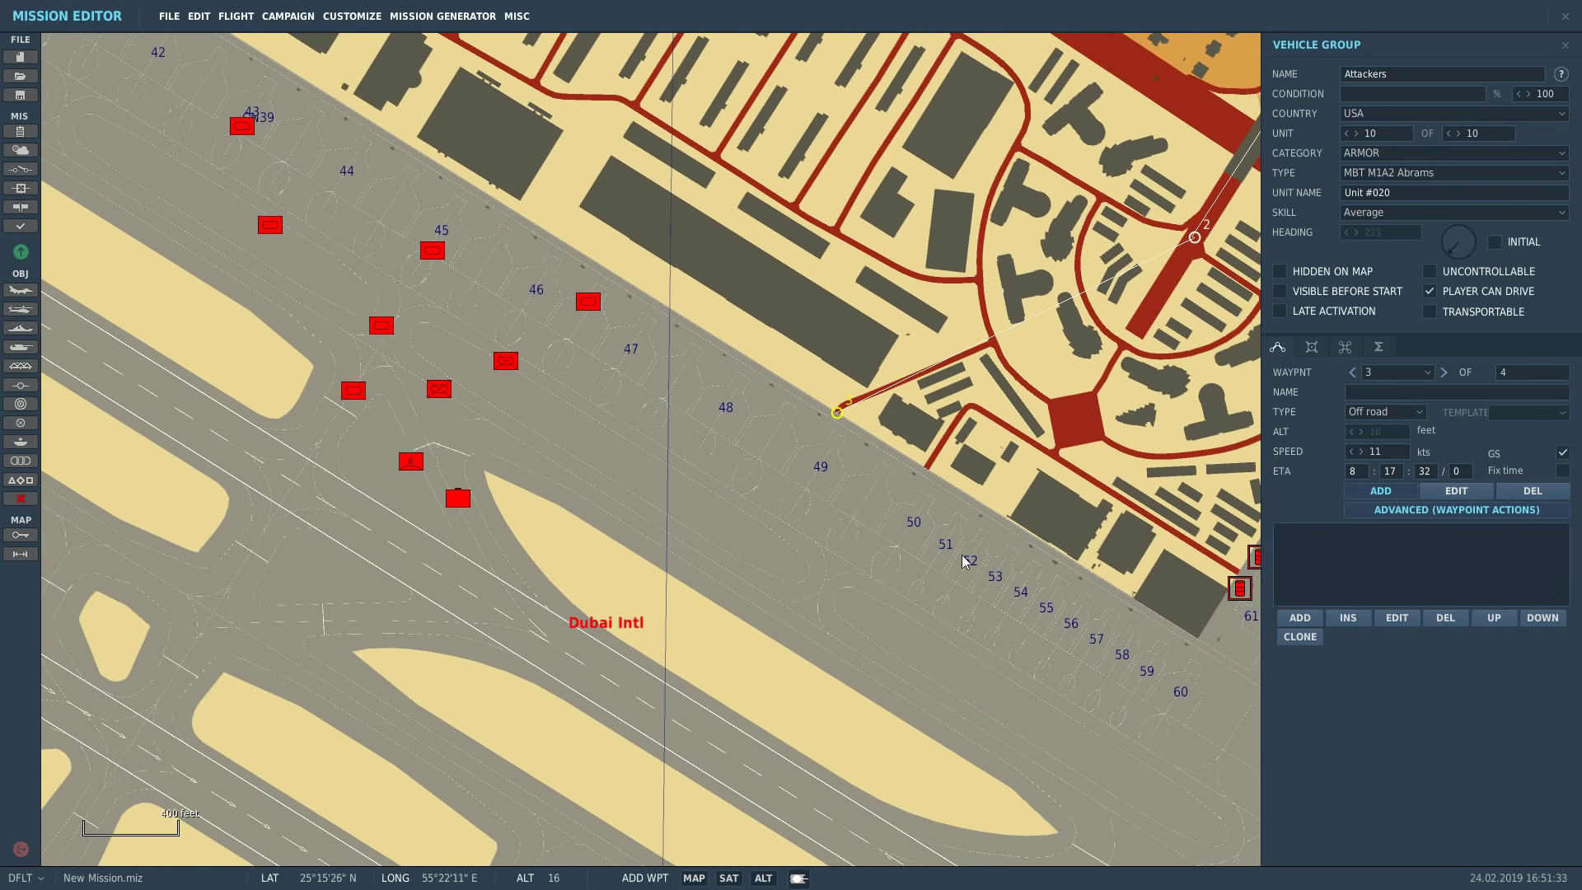
# - Move waypoint 2 onto the access road leading to the apron and waypoint 3 onto the taxiway southwest of the Defenders
pyautogui.click(1196, 238)
pyautogui.click(1529, 493)
pyautogui.click(1449, 493)
pyautogui.moveTo(1195, 238); pyautogui.dragTo(927, 380)
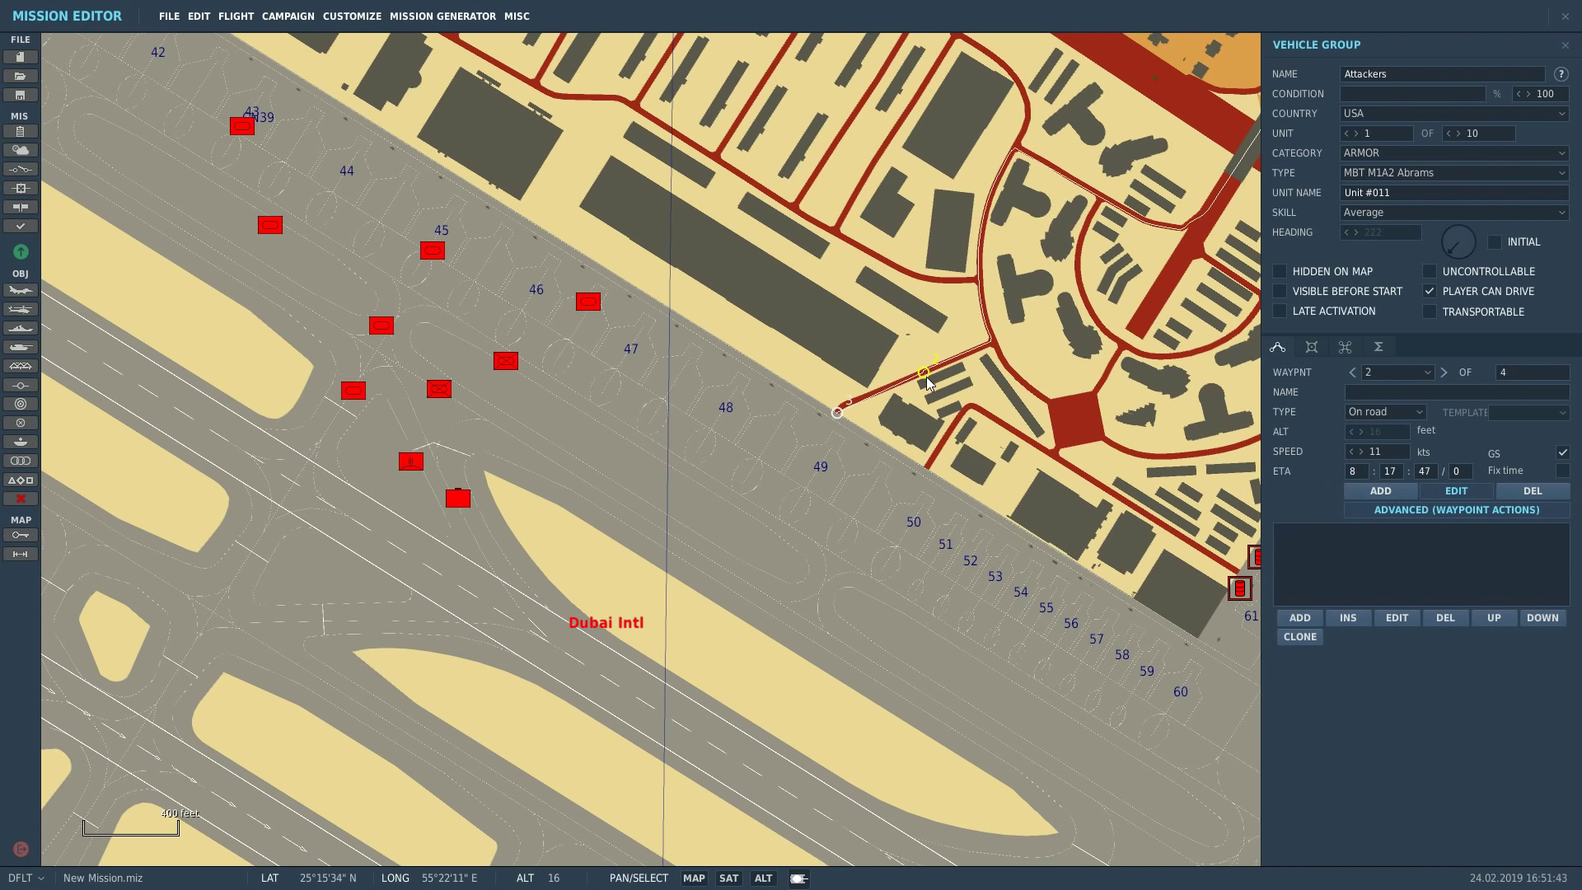
pyautogui.moveTo(838, 413); pyautogui.dragTo(540, 583)
pyautogui.scroll(-1, 773, 458)
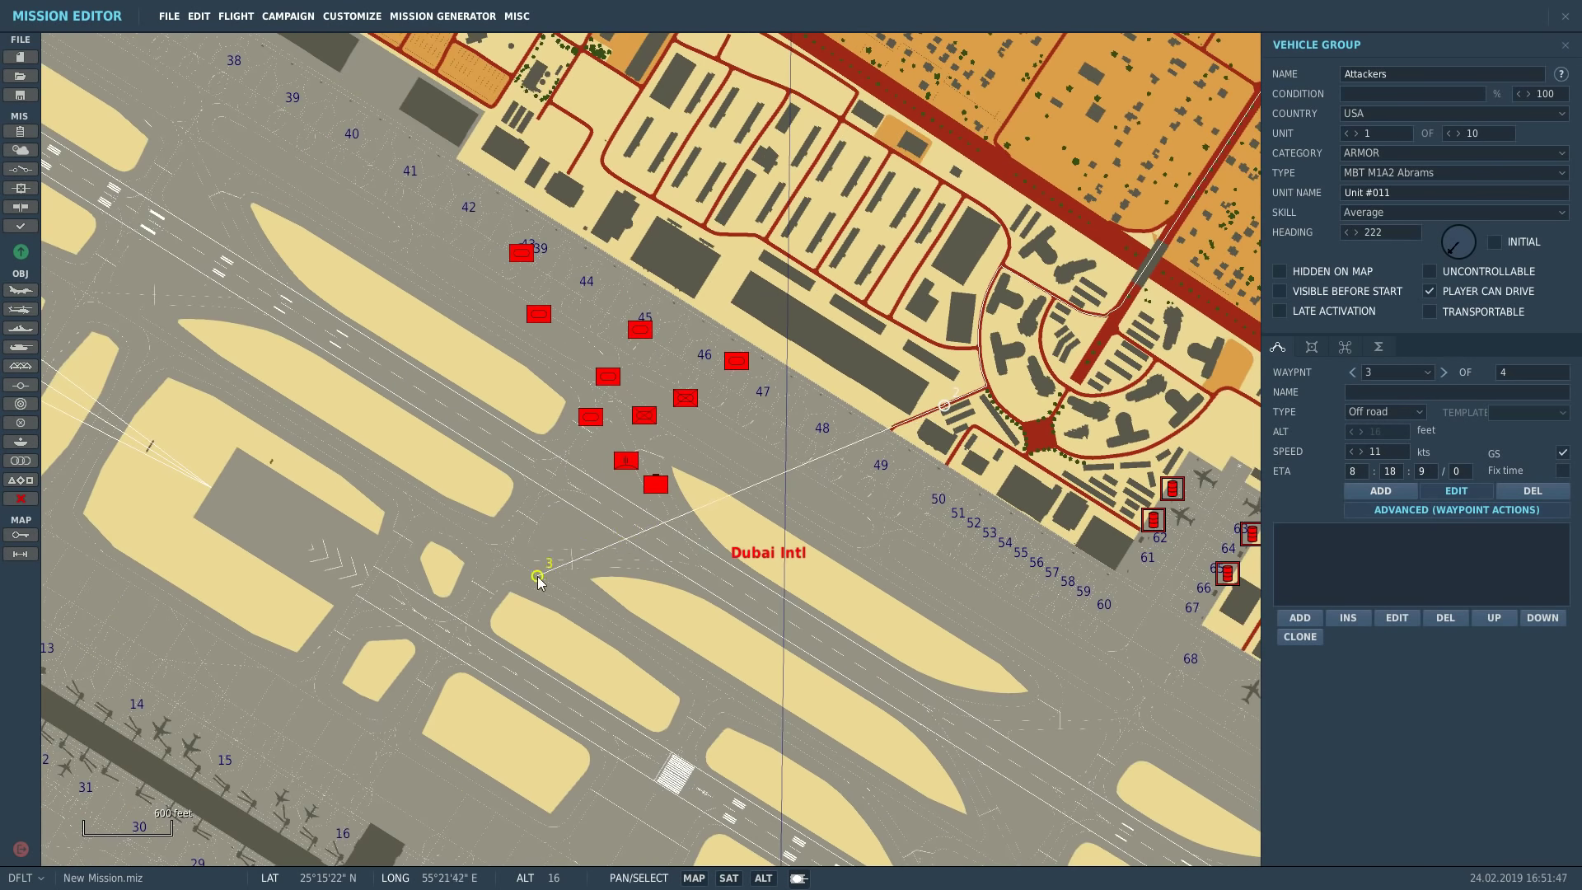
# - Review the Attackers' route into the airport, checking its waypoints from 0 to 3
pyautogui.scroll(-2, 538, 581)
pyautogui.scroll(3, 864, 486)
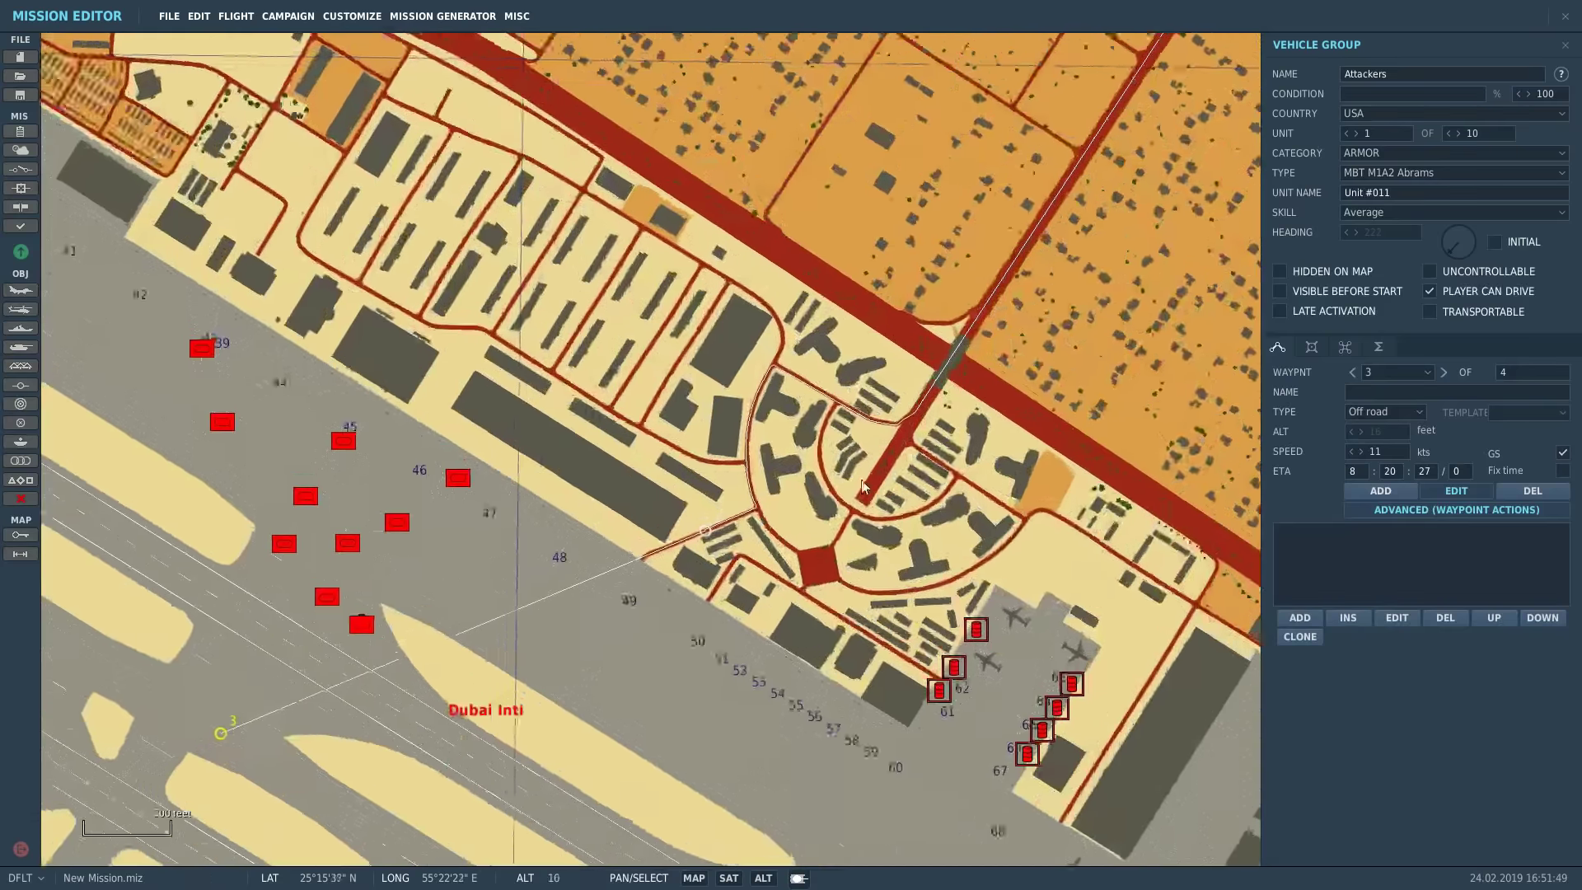
pyautogui.scroll(2, 863, 486)
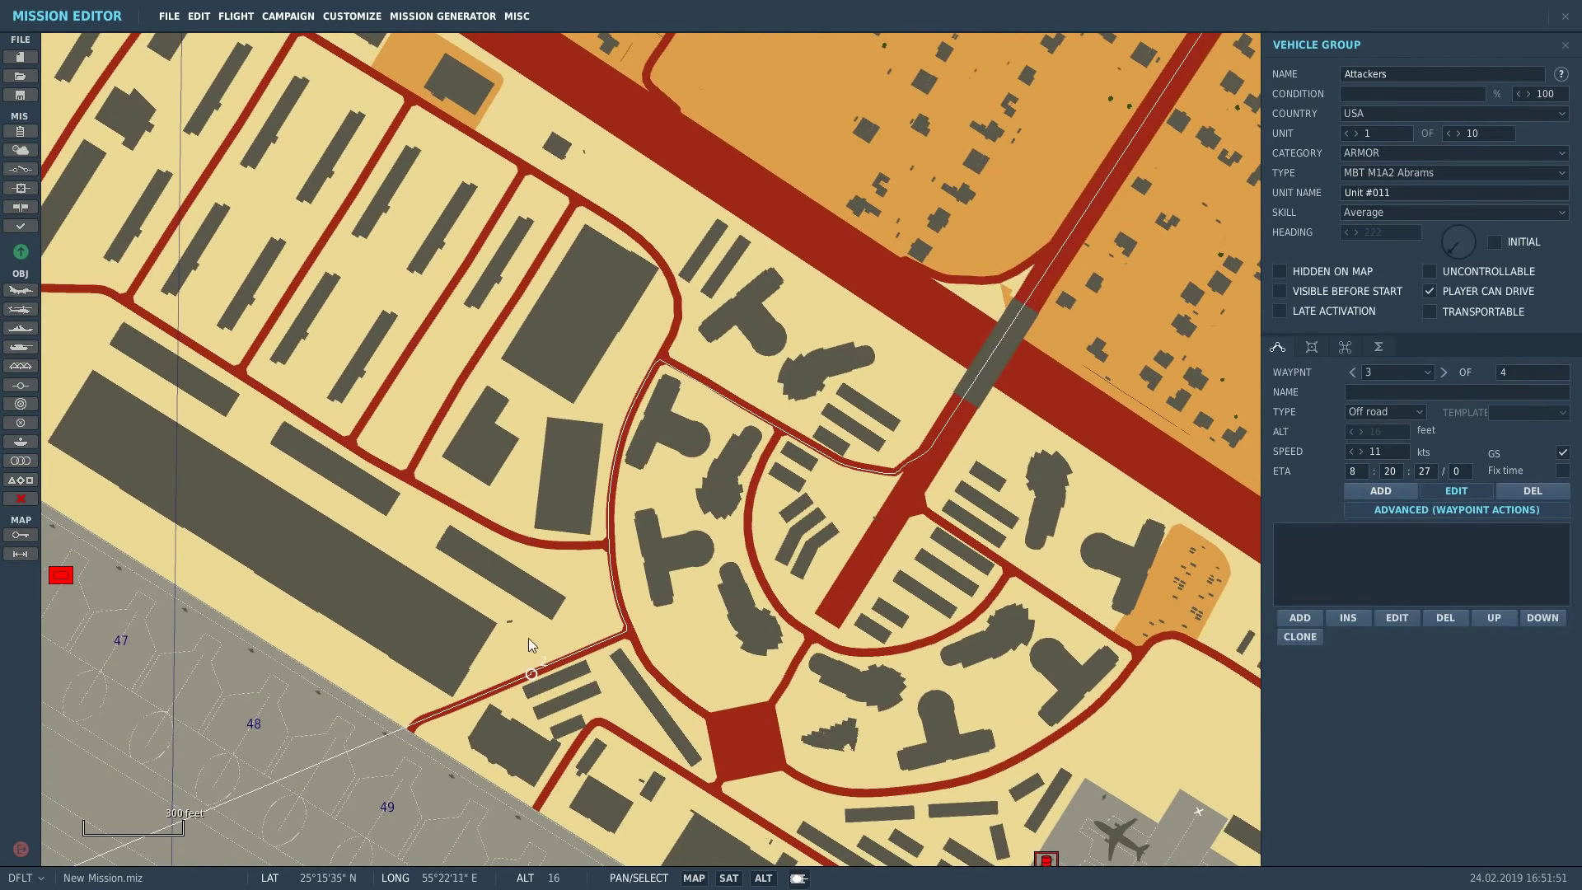
pyautogui.scroll(-3, 530, 645)
pyautogui.scroll(2, 383, 651)
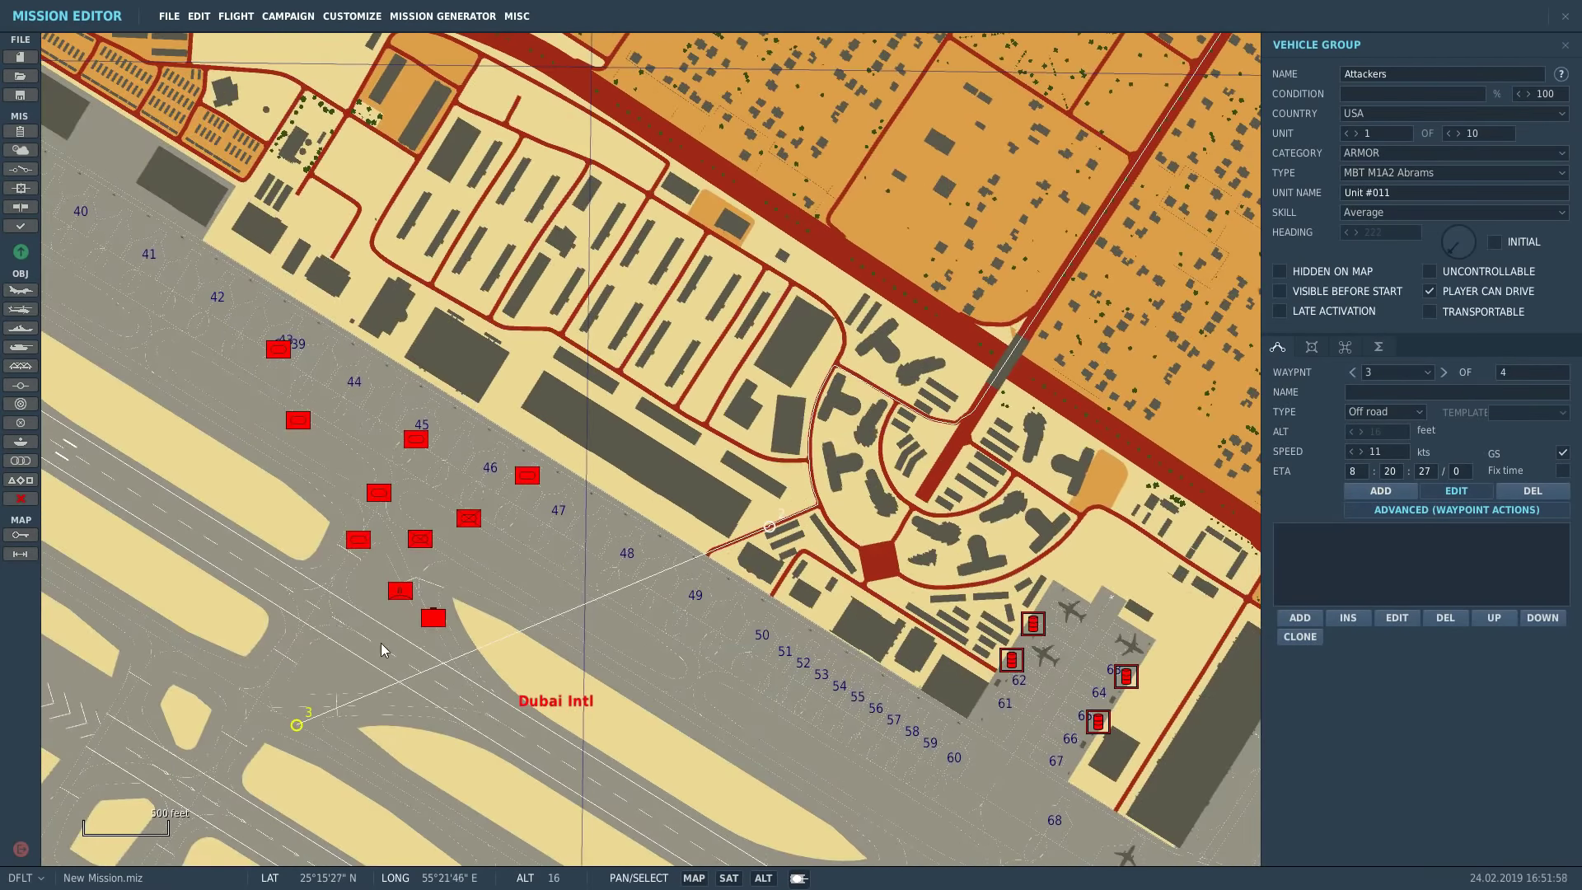
pyautogui.click(1354, 374)
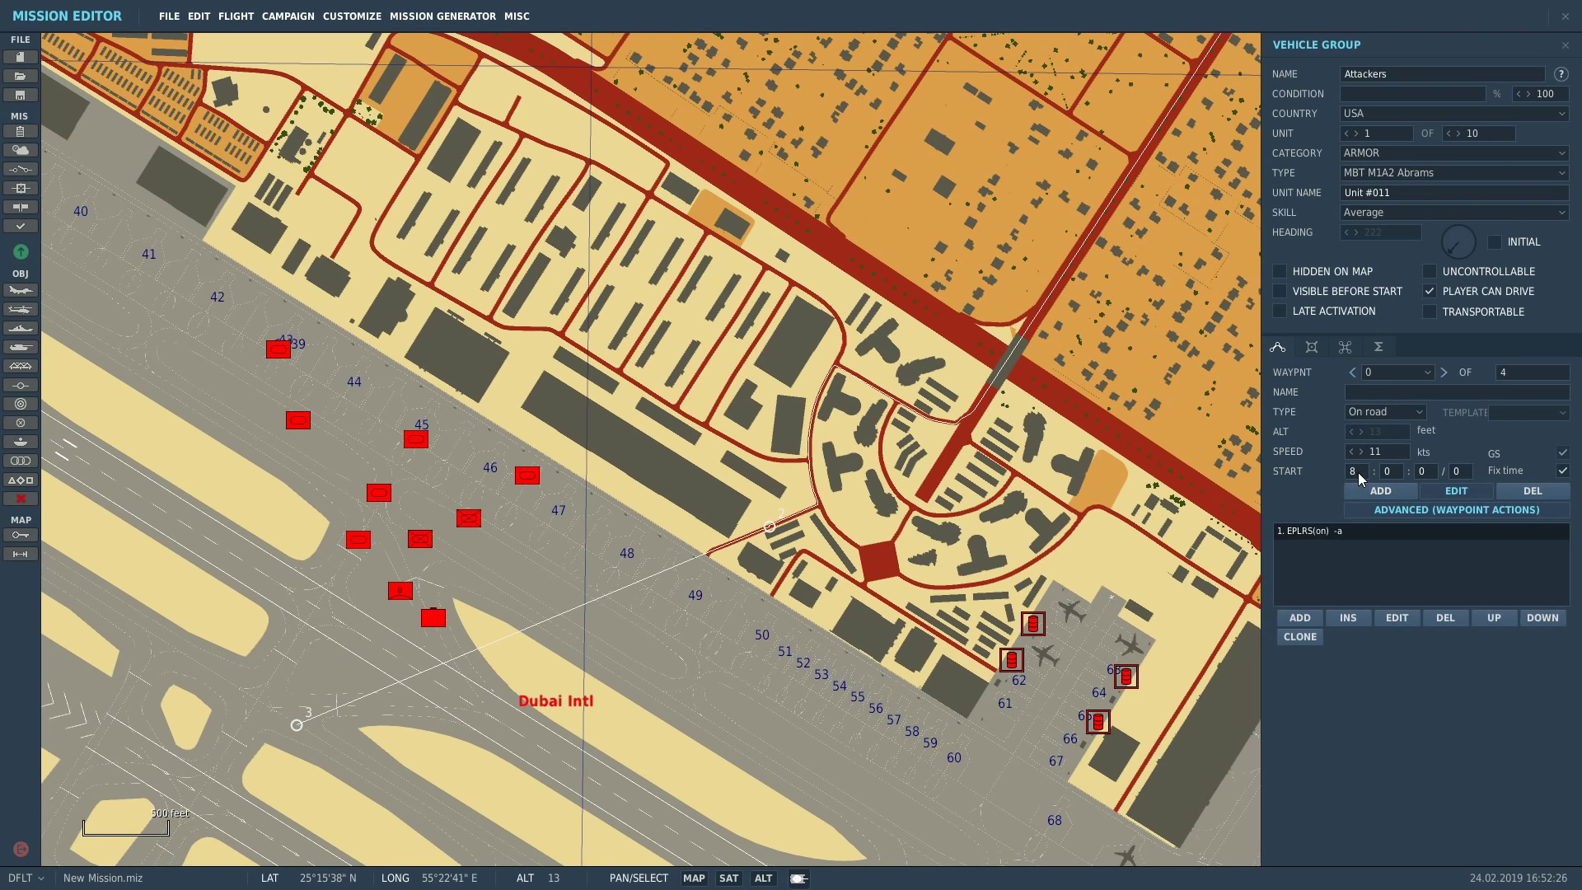
pyautogui.click(1444, 375)
pyautogui.scroll(-4, 701, 593)
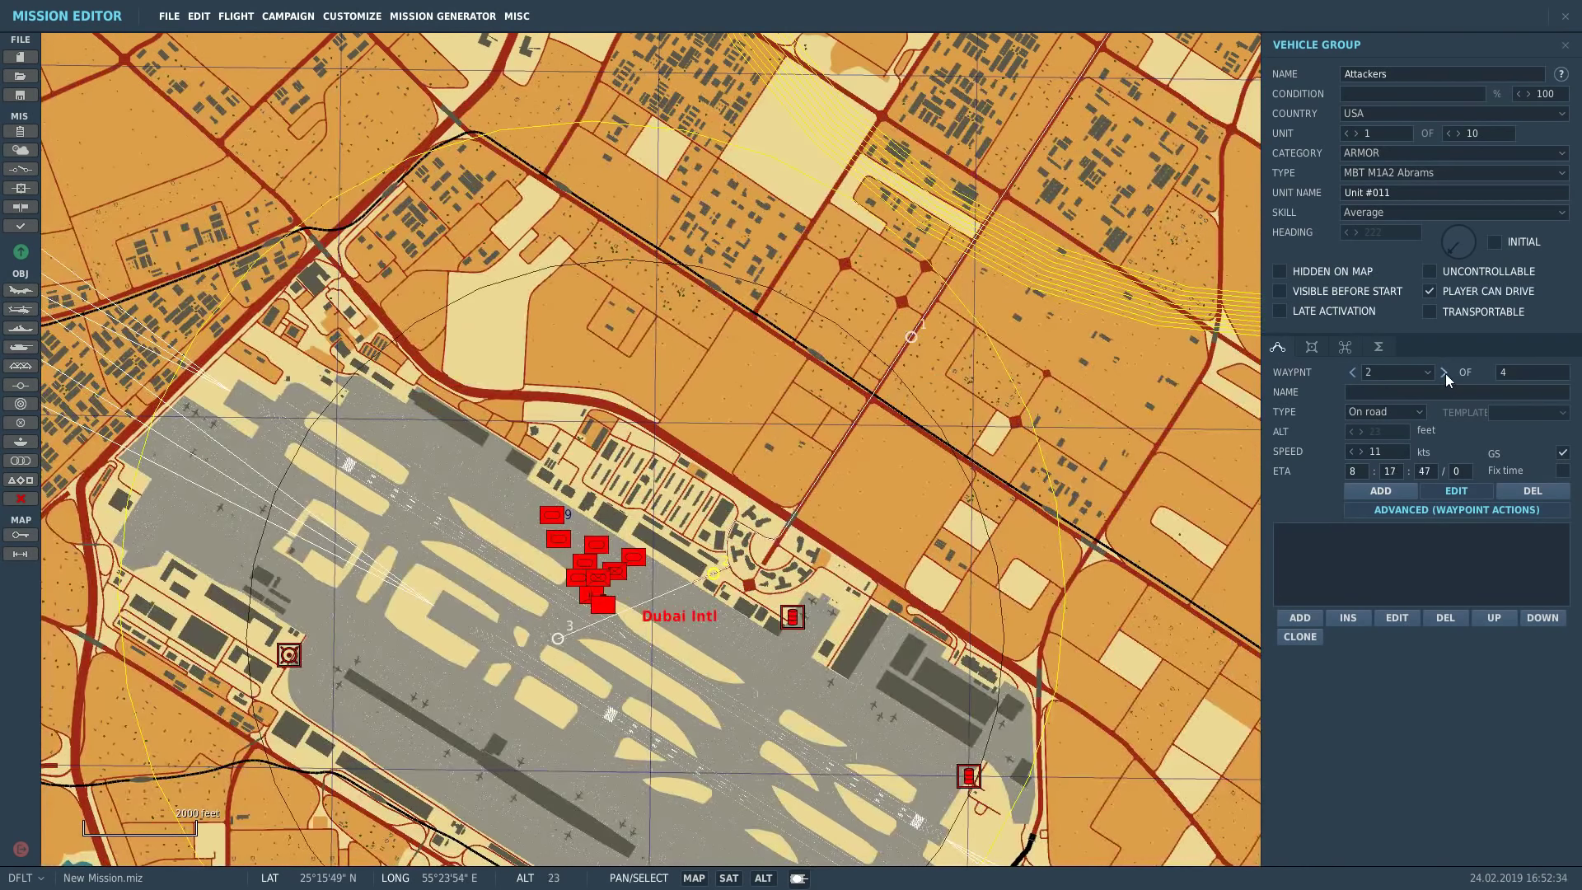
pyautogui.scroll(5, 742, 625)
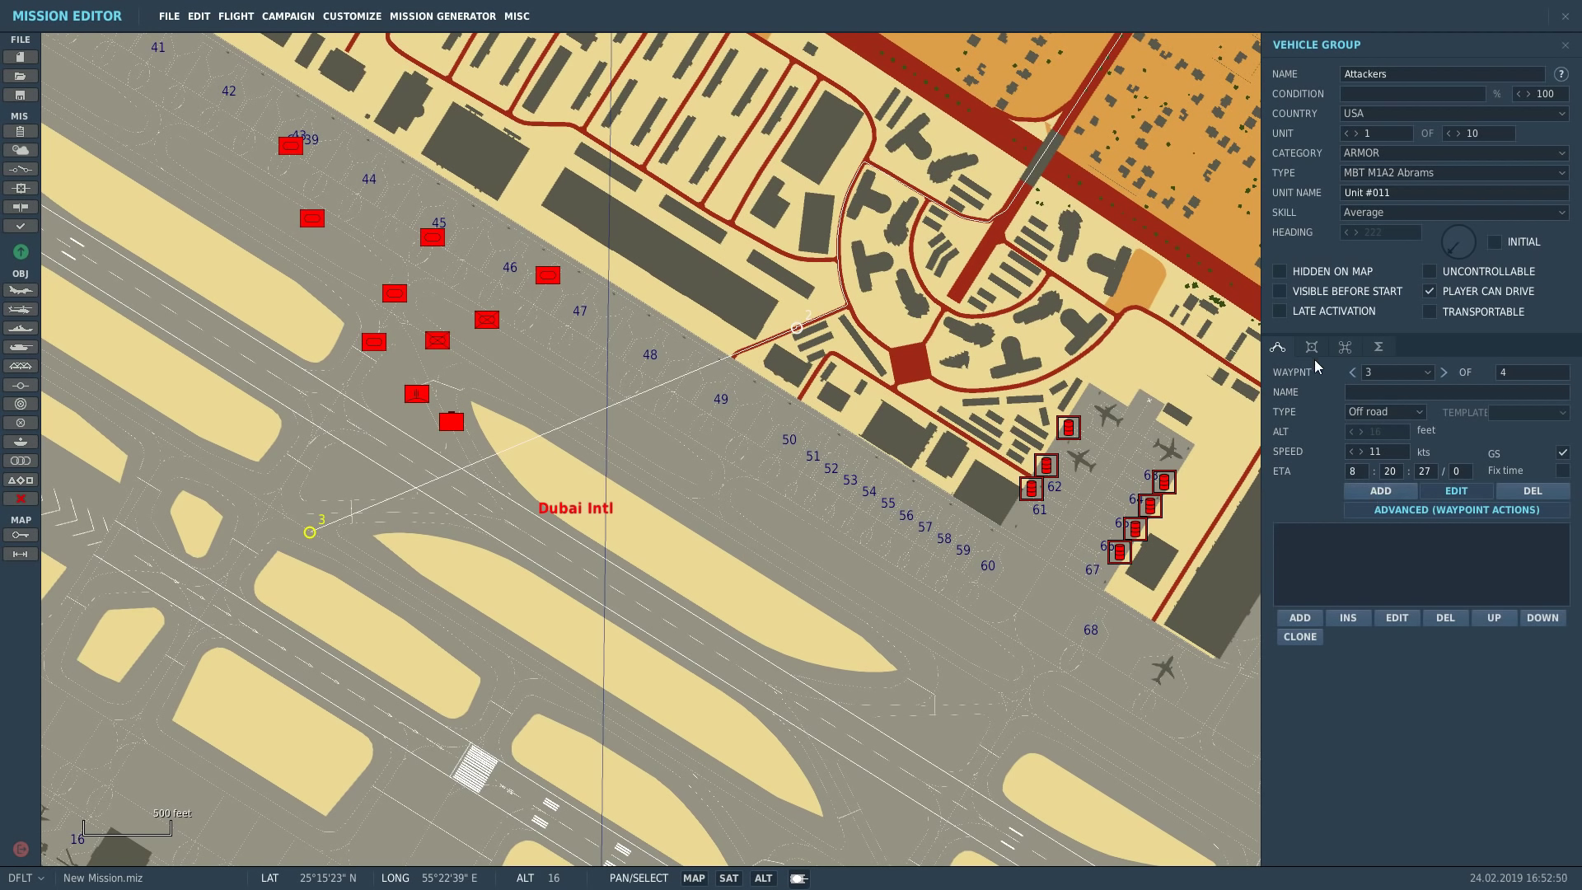
# - Set the Attackers' speed at waypoint 1 to 13 kts
pyautogui.tripleClick(1354, 372)
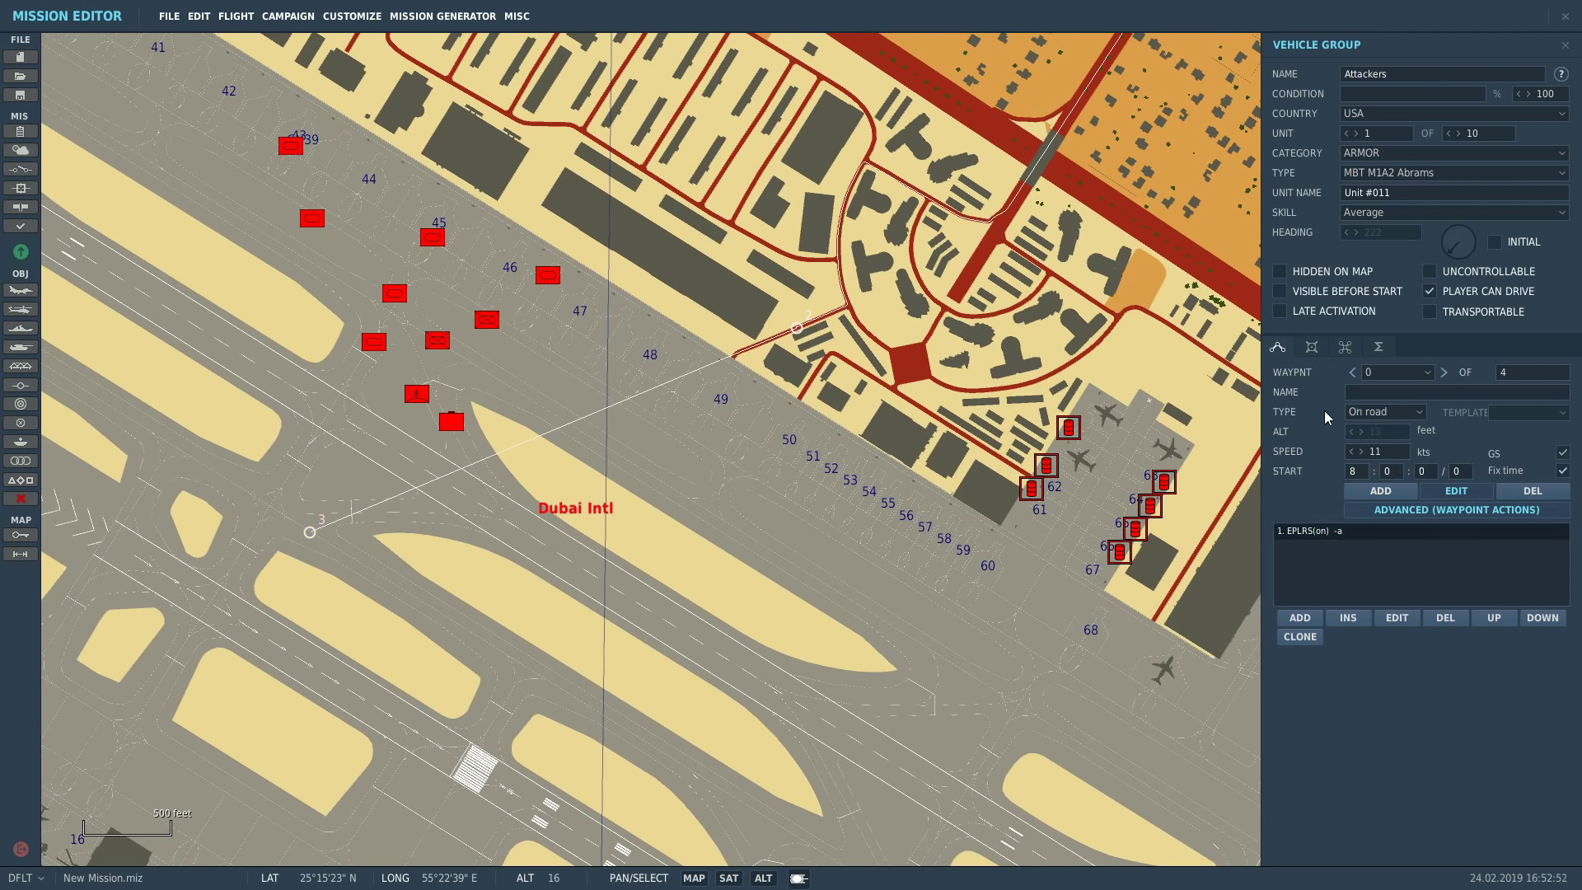
pyautogui.doubleClick(1383, 453)
pyautogui.write('1')
pyautogui.click(1445, 372)
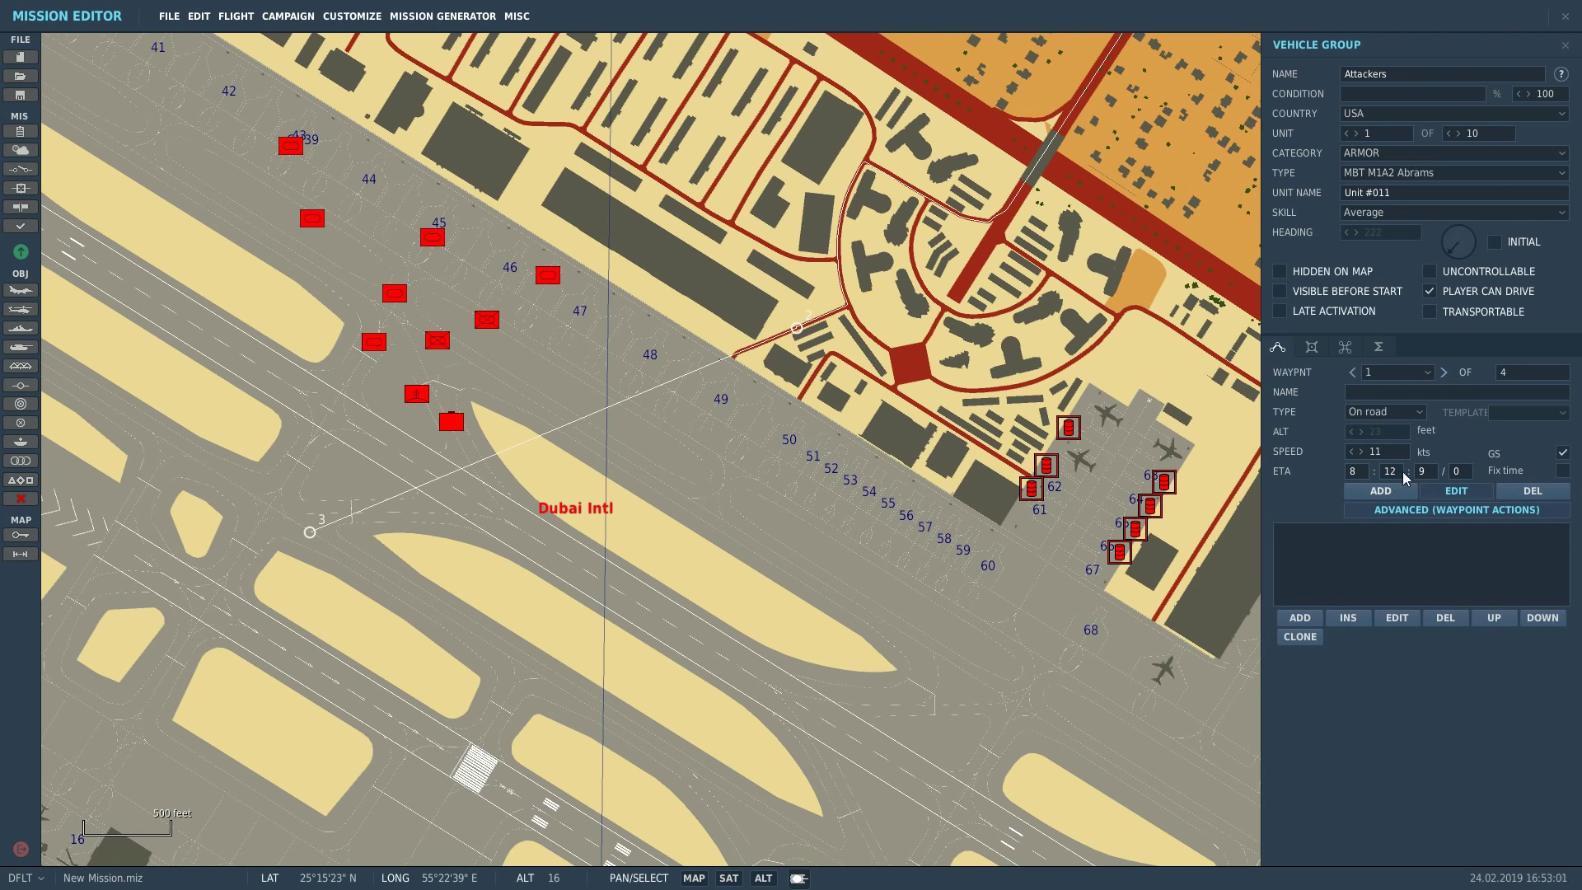
pyautogui.click(1354, 374)
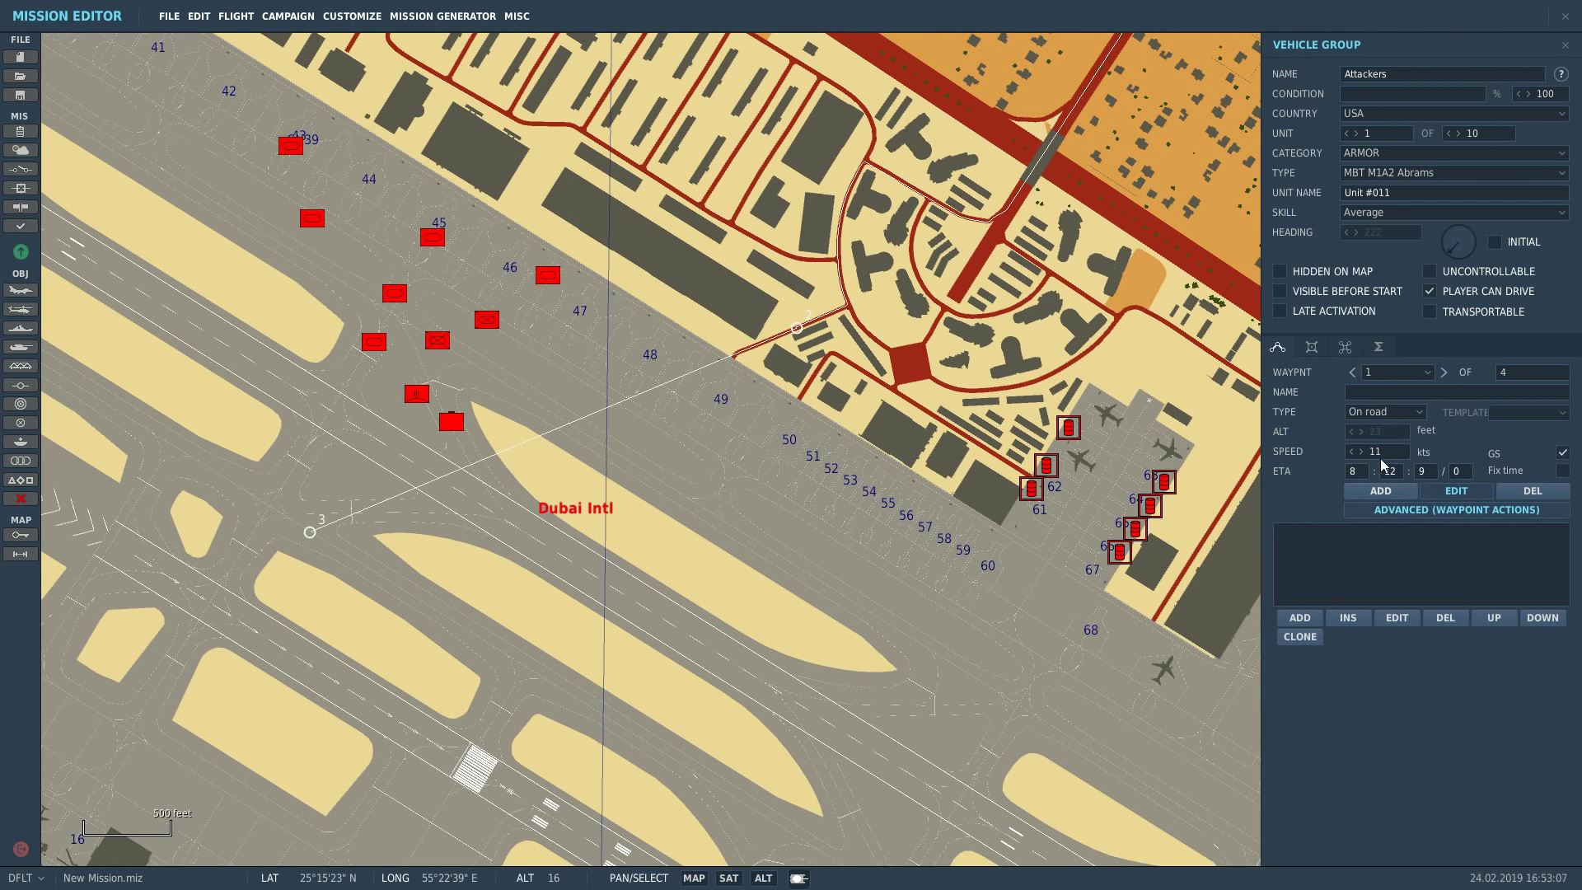
pyautogui.moveTo(1381, 454); pyautogui.dragTo(1333, 450)
pyautogui.write('13')
pyautogui.click(1387, 457)
# - Review the arrival times and speeds at the Attackers' waypoints 1 and 2 against their route into the airport
pyautogui.click(1447, 375)
pyautogui.click(798, 332)
pyautogui.click(1366, 400)
pyautogui.scroll(-2, 848, 618)
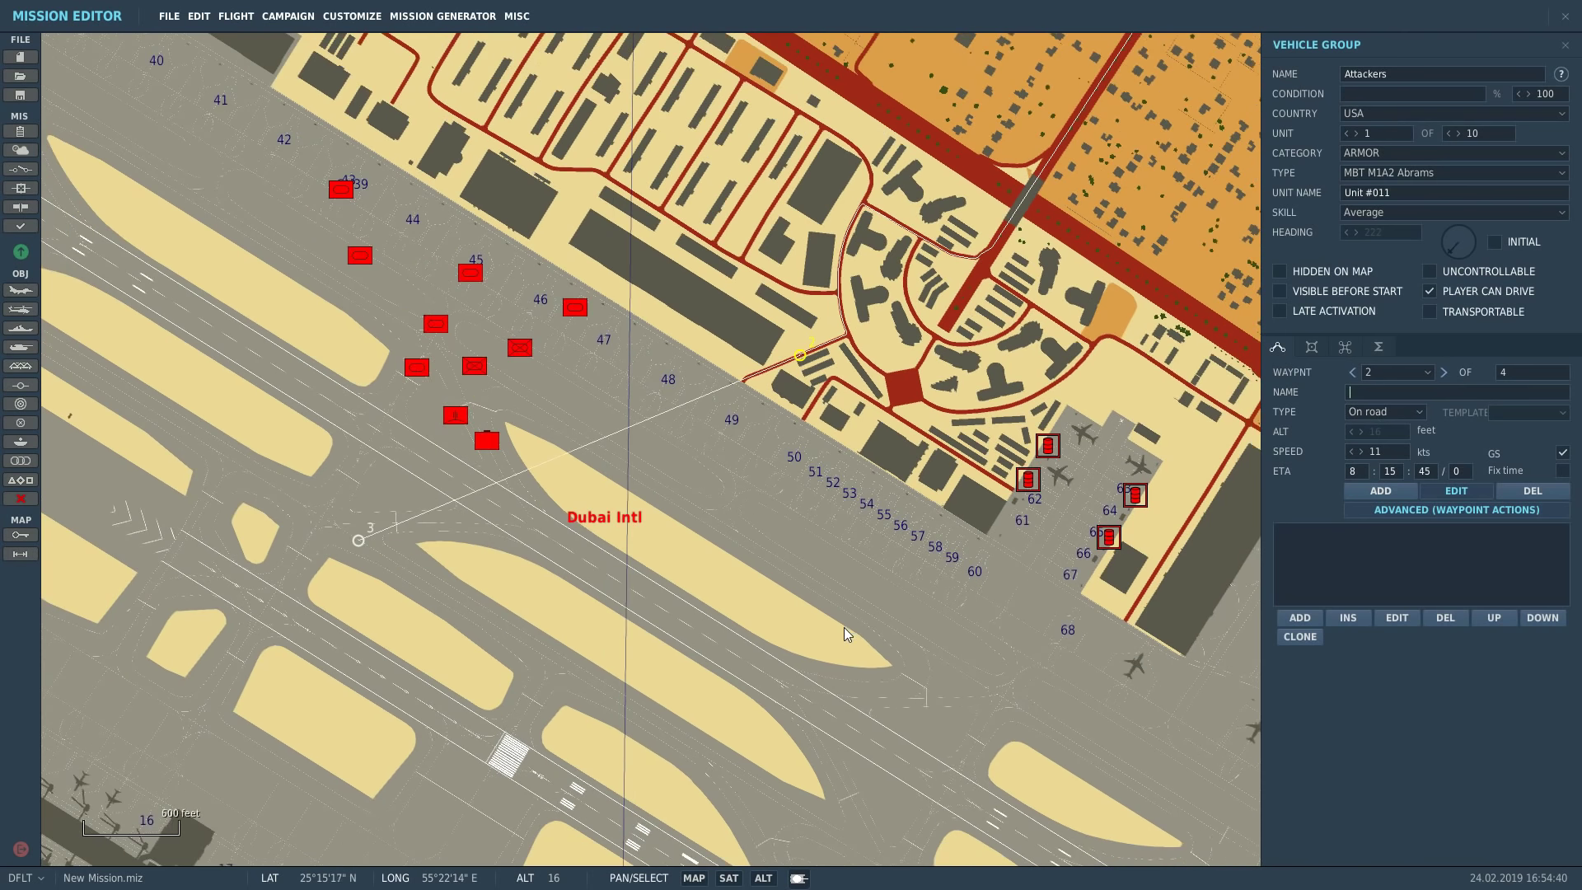
pyautogui.click(1354, 372)
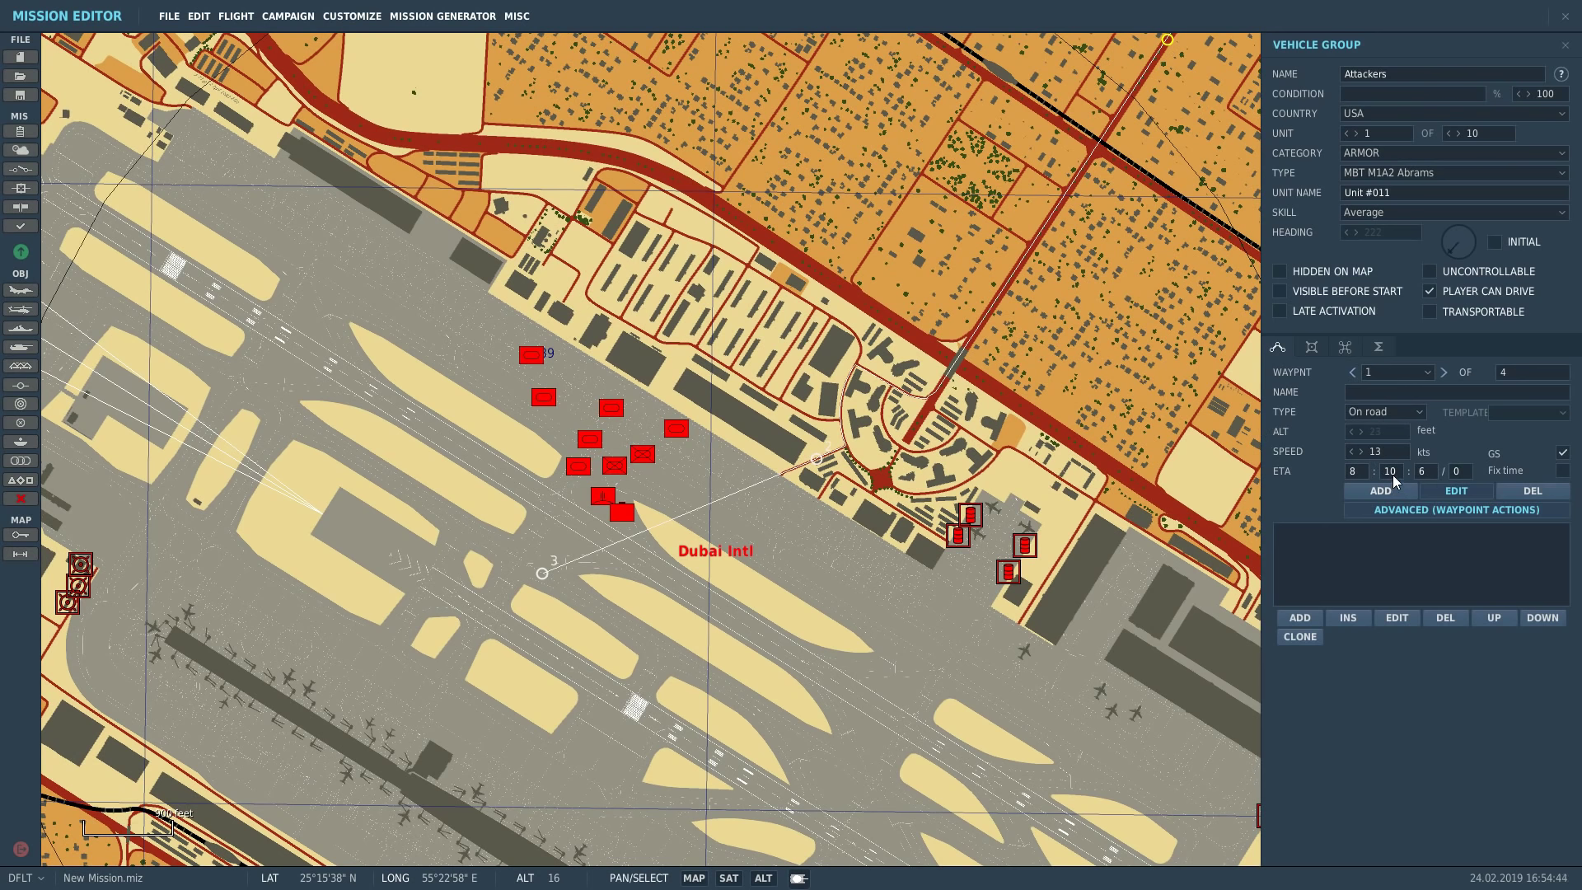
pyautogui.click(1445, 372)
pyautogui.scroll(-3, 652, 713)
pyautogui.scroll(2, 626, 729)
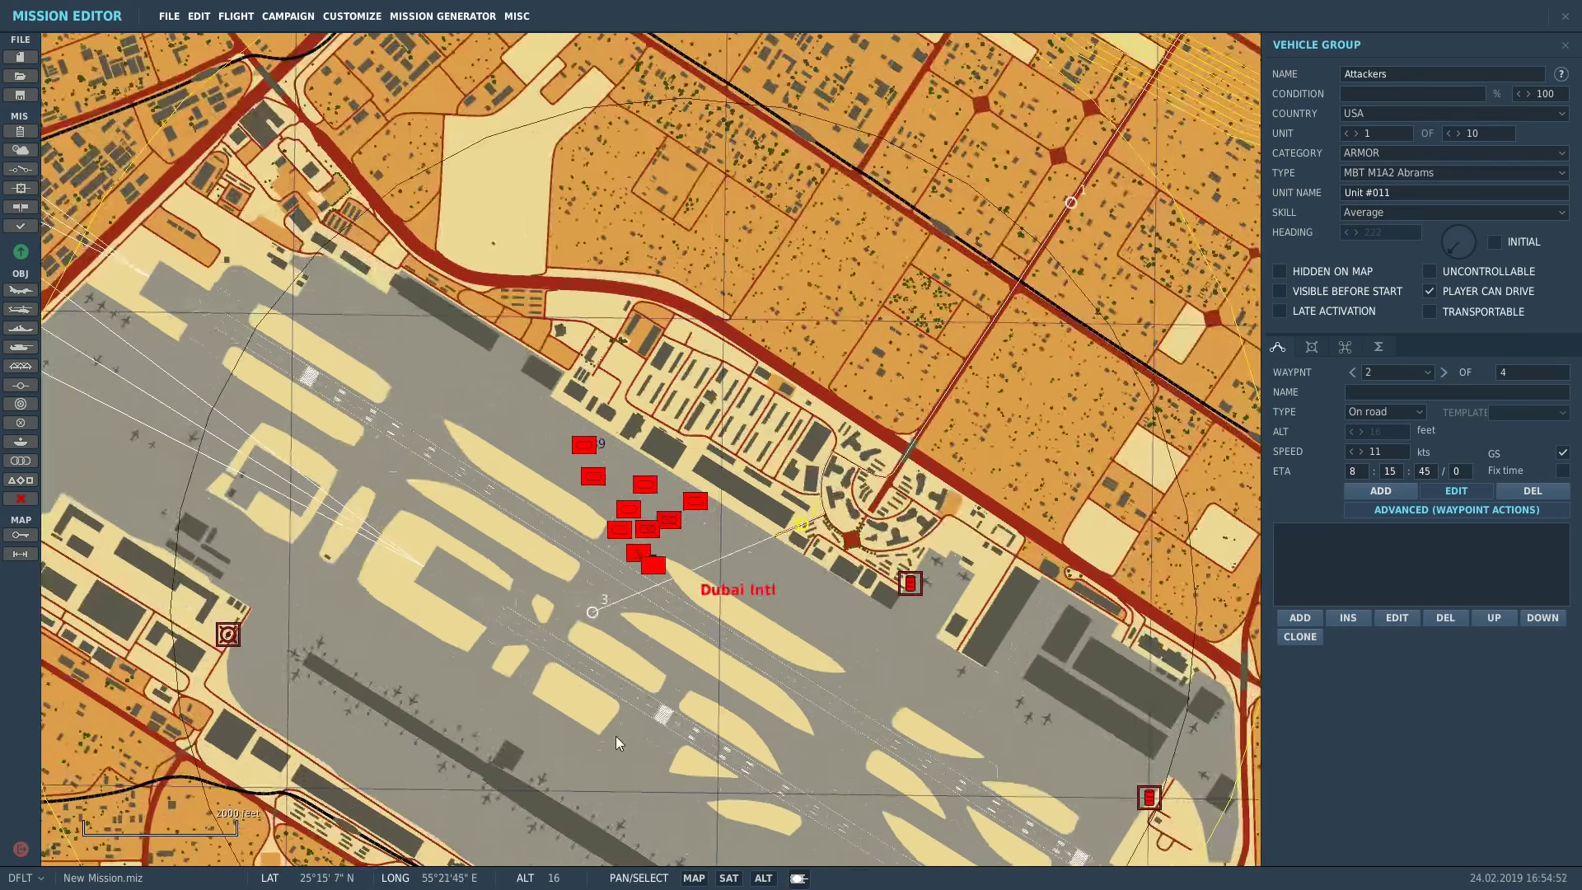
pyautogui.scroll(2, 615, 735)
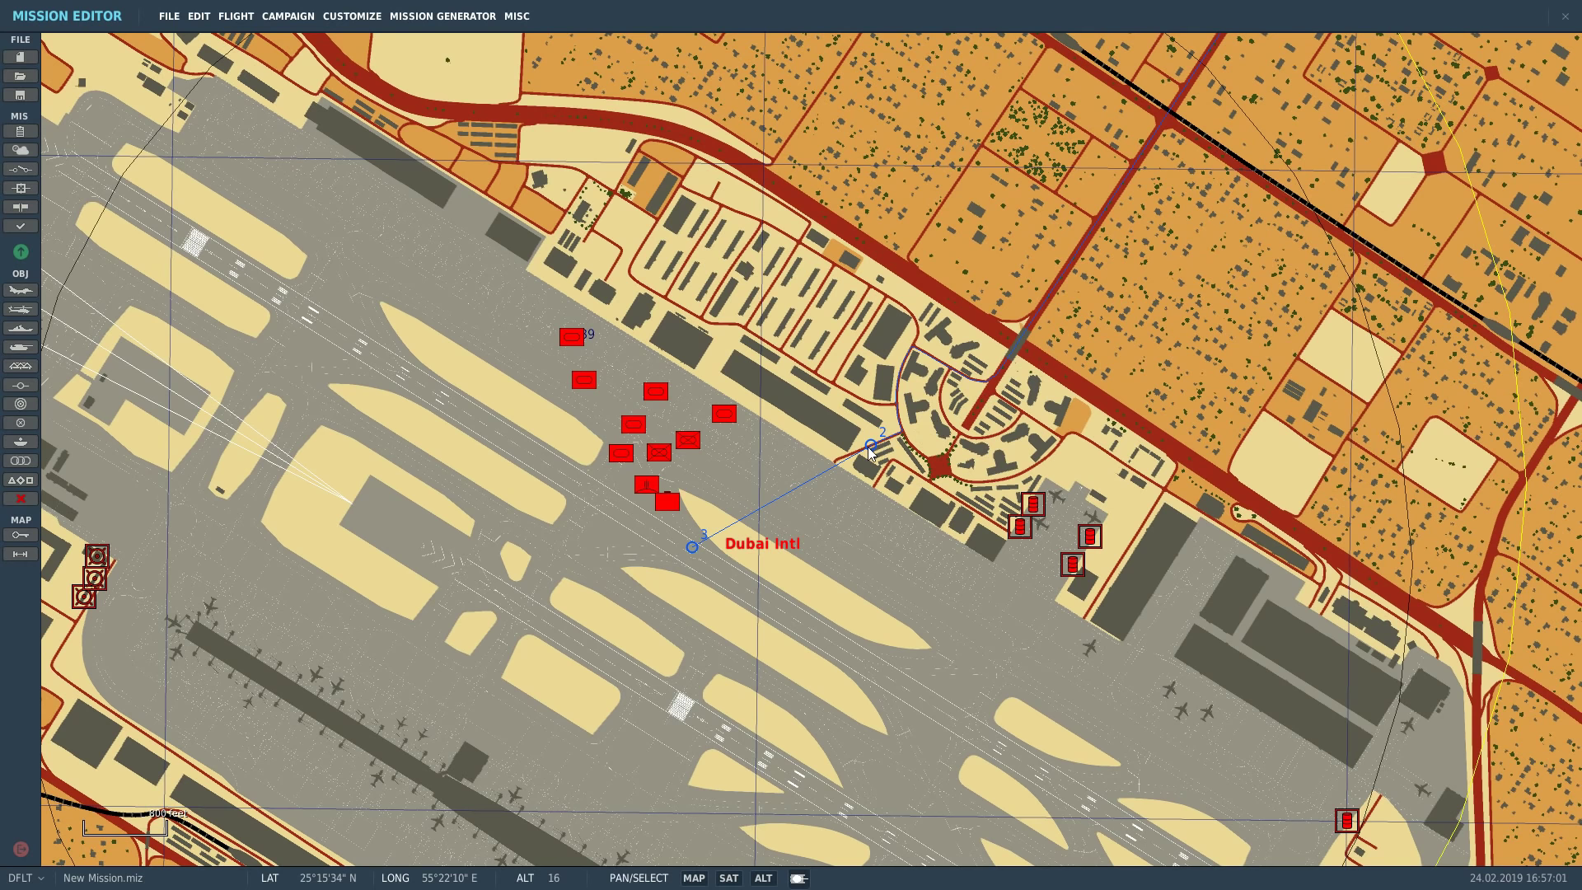
# - Add a Set Option action at the Attackers' waypoint 2 with ROE set to WEAPON FREE
pyautogui.click(872, 445)
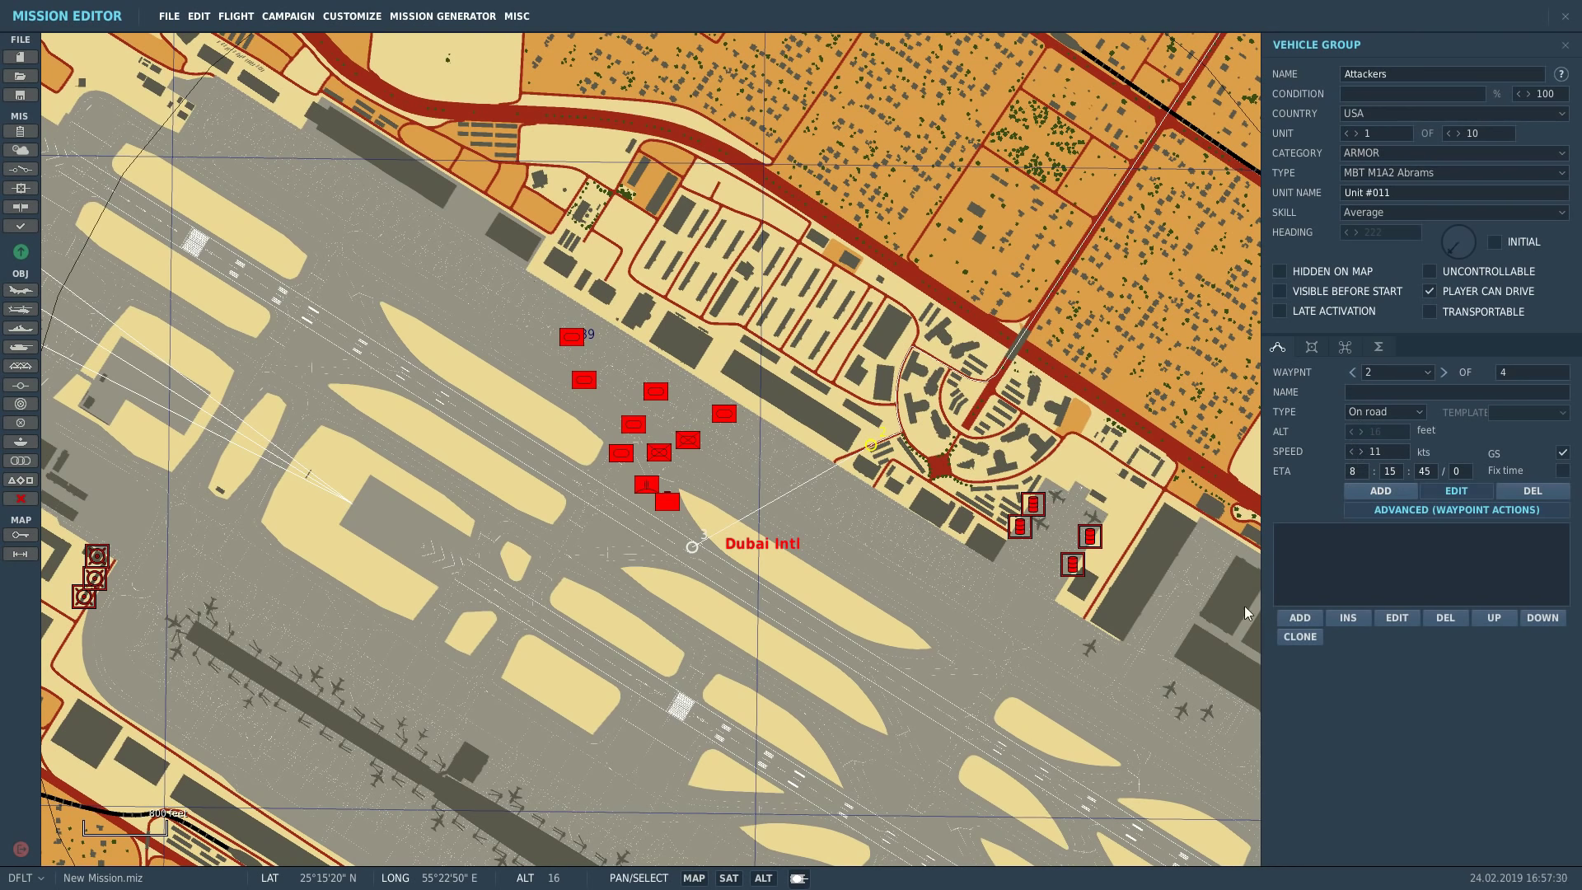
pyautogui.click(1302, 619)
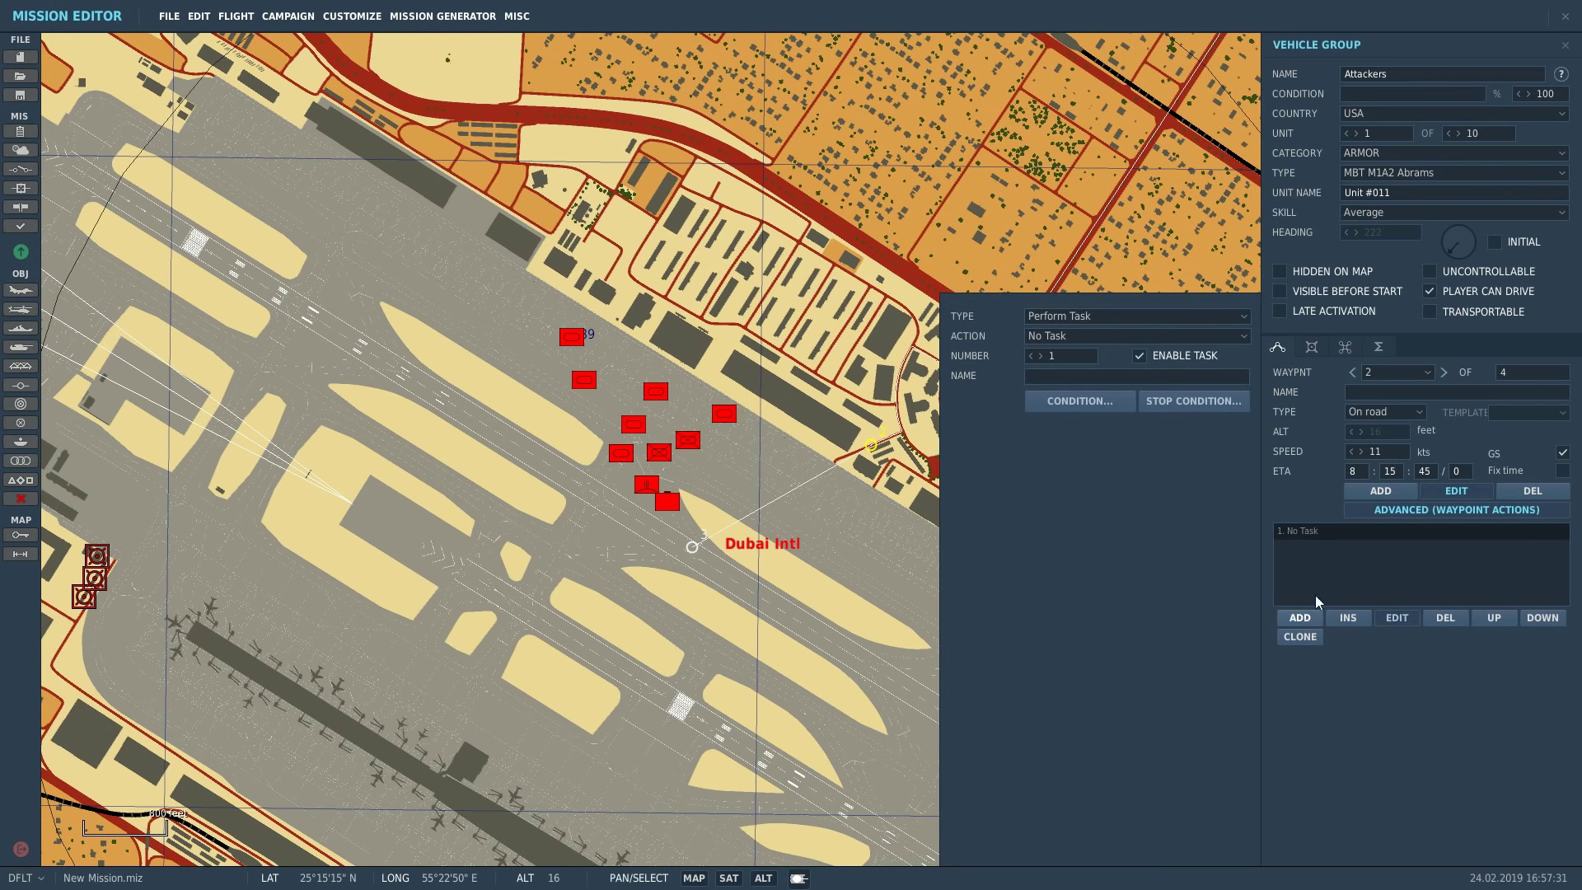
pyautogui.click(1064, 318)
pyautogui.click(1055, 383)
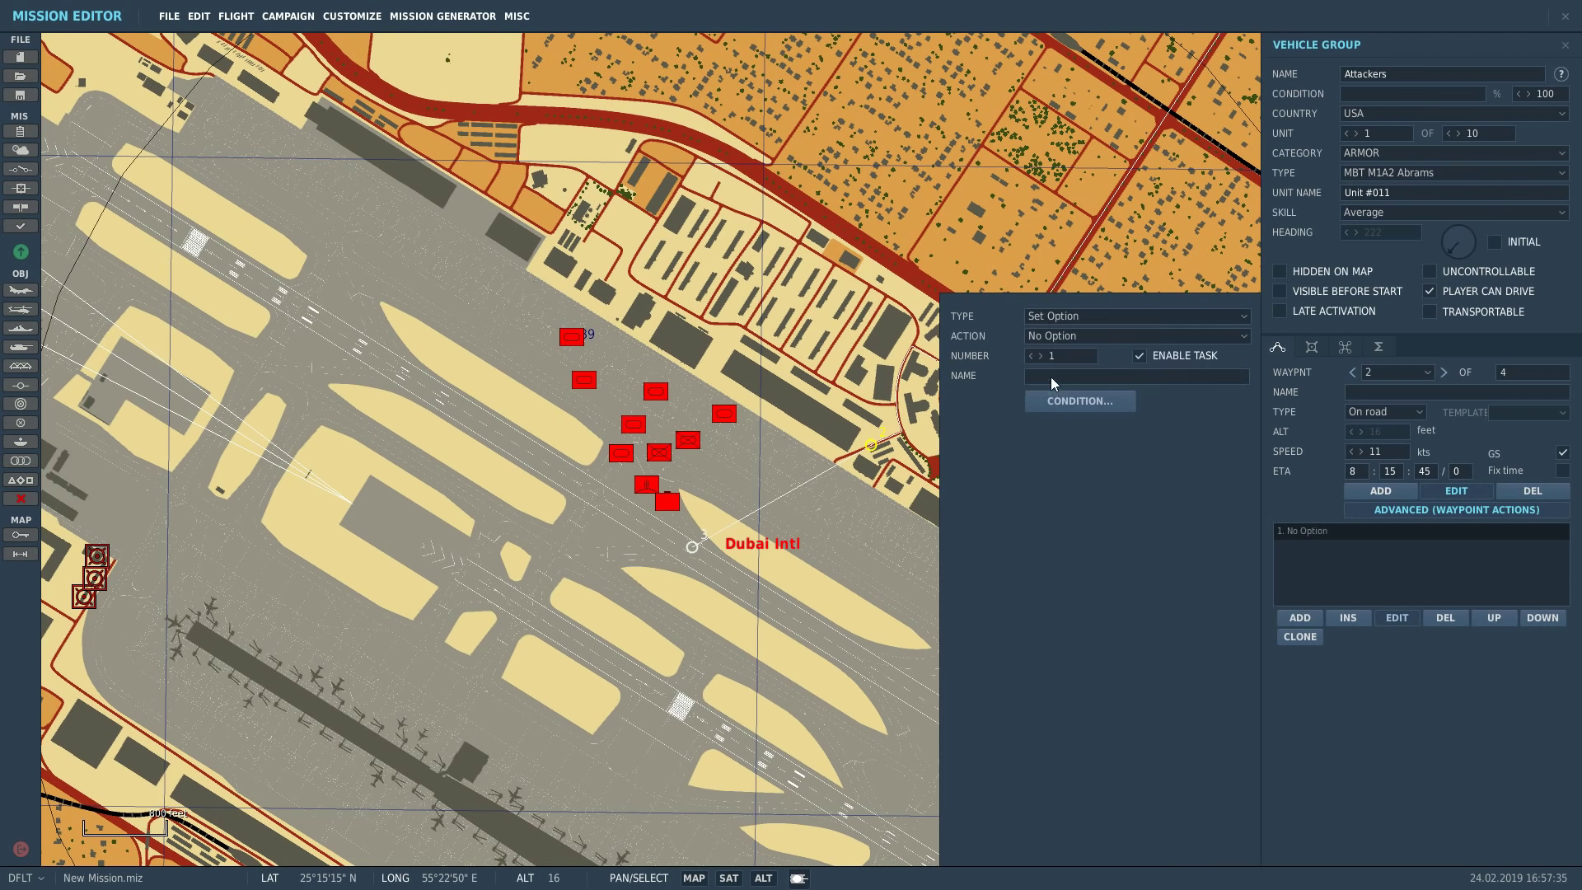
pyautogui.click(1055, 336)
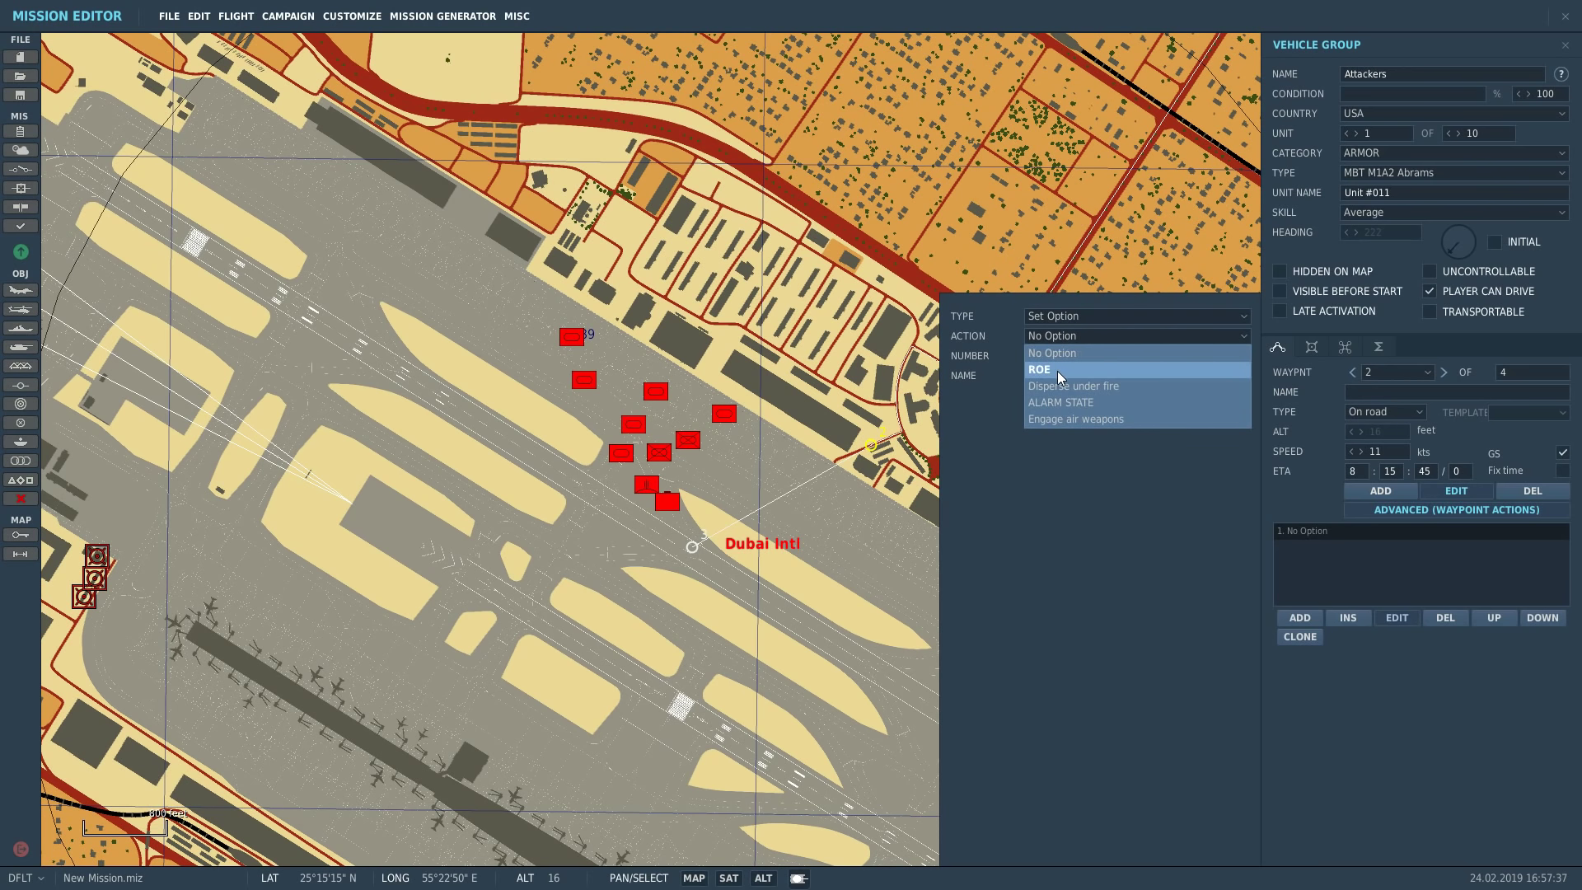
pyautogui.click(1057, 371)
pyautogui.click(1009, 437)
pyautogui.click(1011, 454)
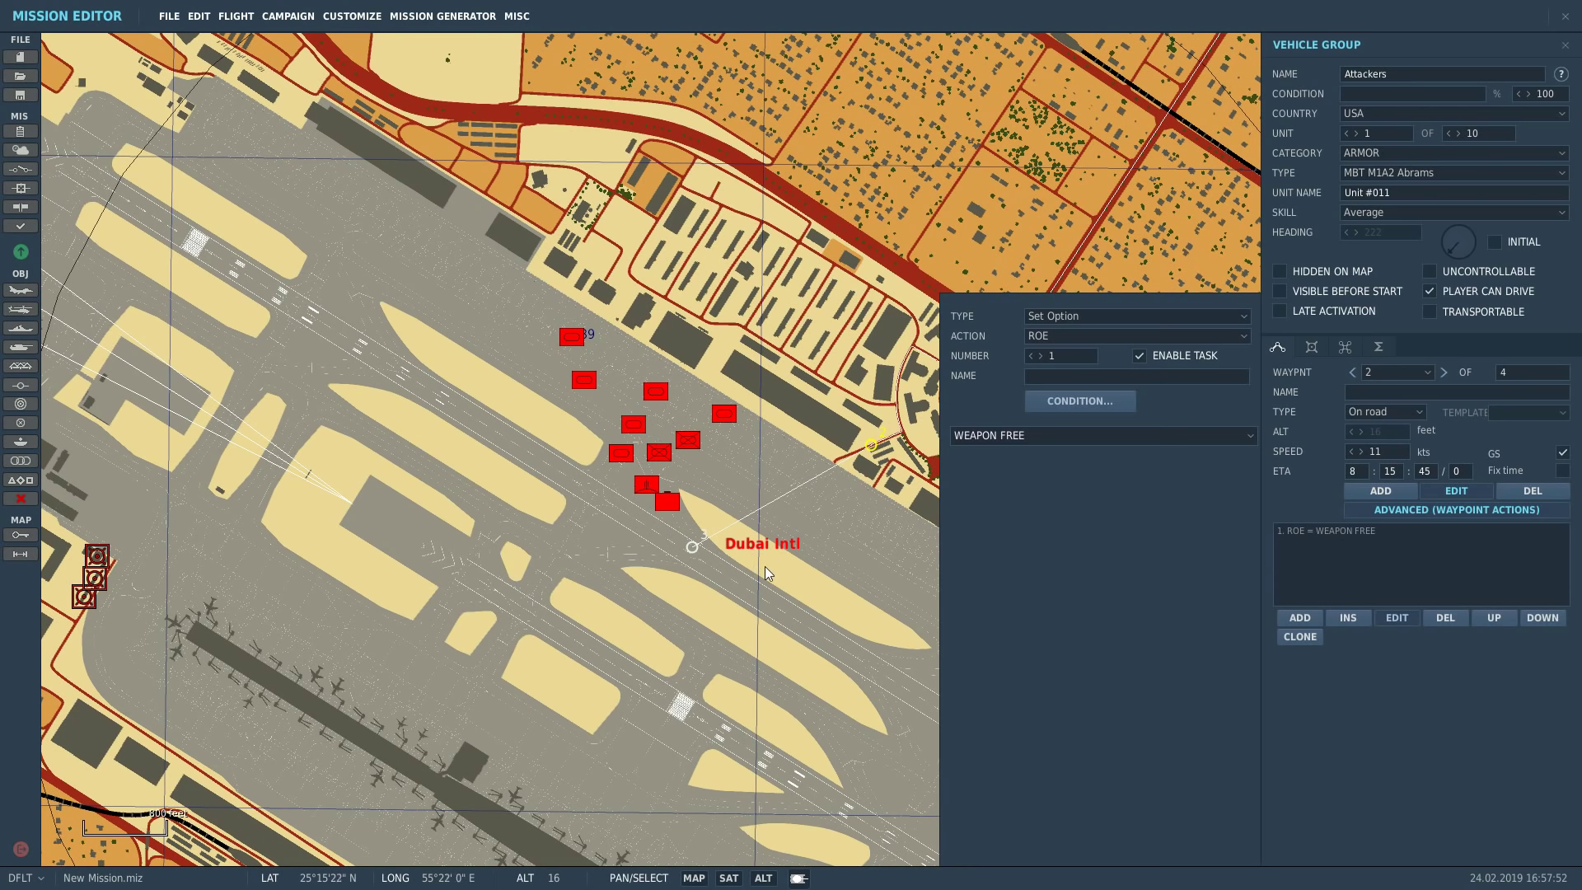
# - Add a Perform Task action of Fire at Point to the Attackers' waypoint 3
pyautogui.click(1444, 373)
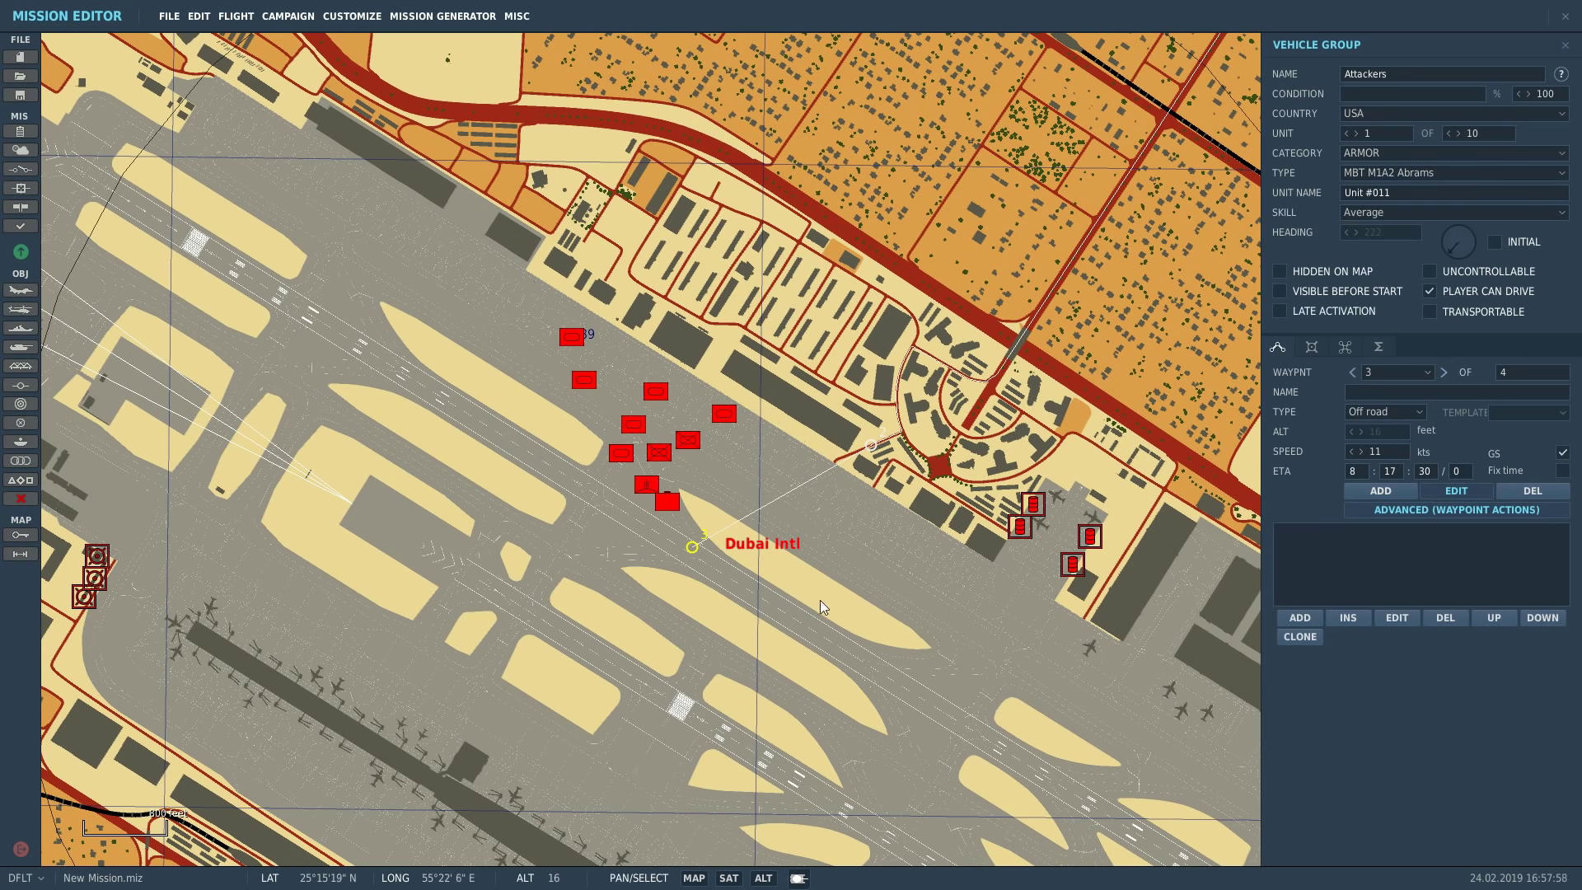
pyautogui.scroll(1, 761, 633)
pyautogui.scroll(4, 687, 473)
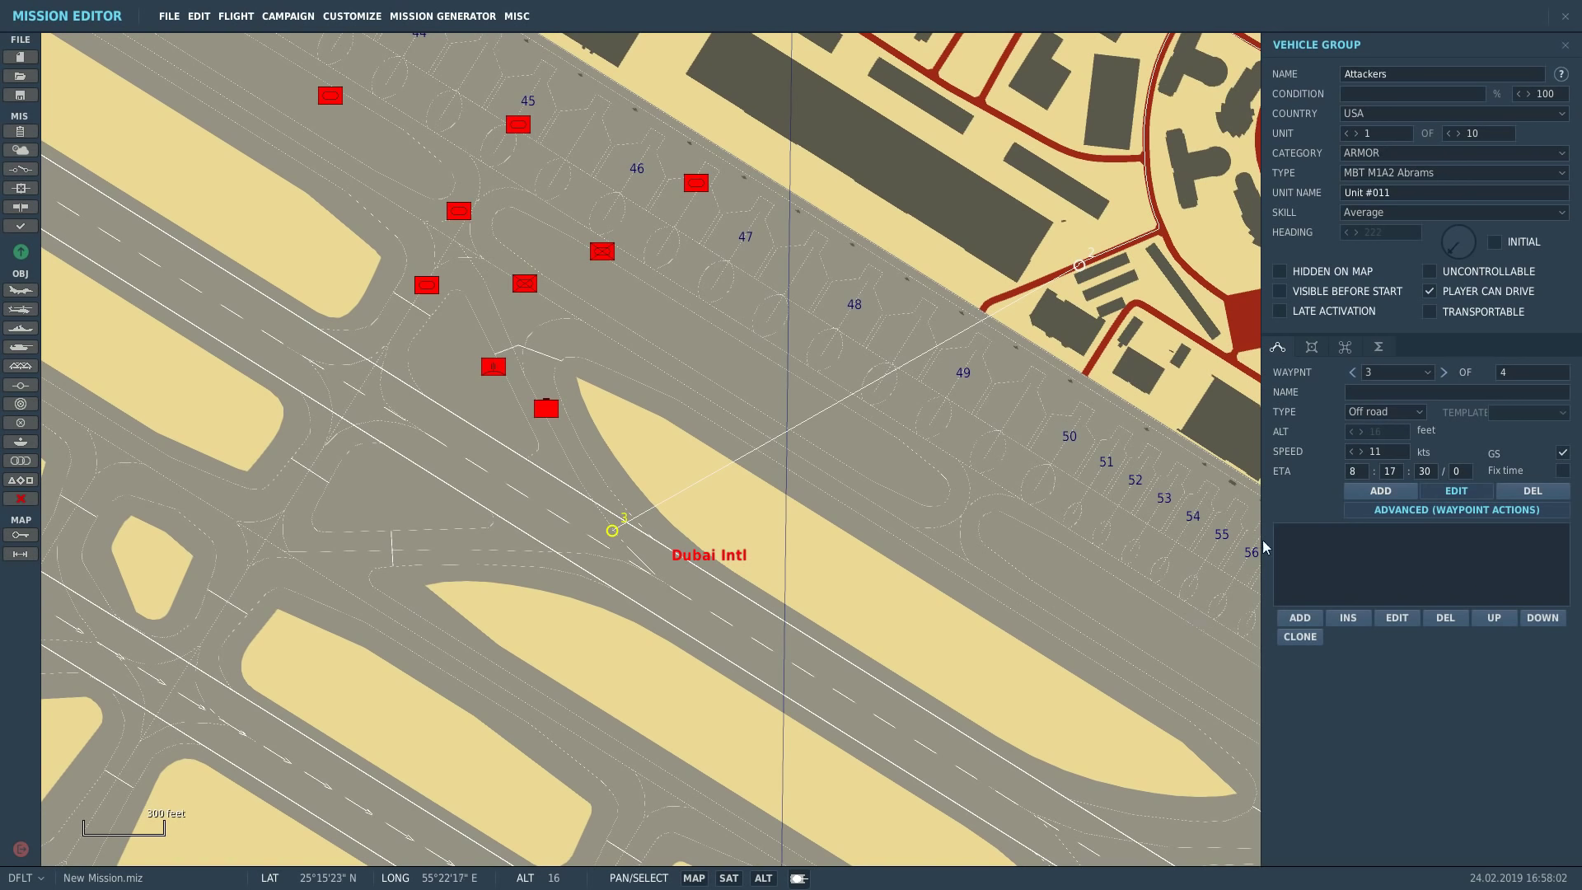
pyautogui.click(1300, 617)
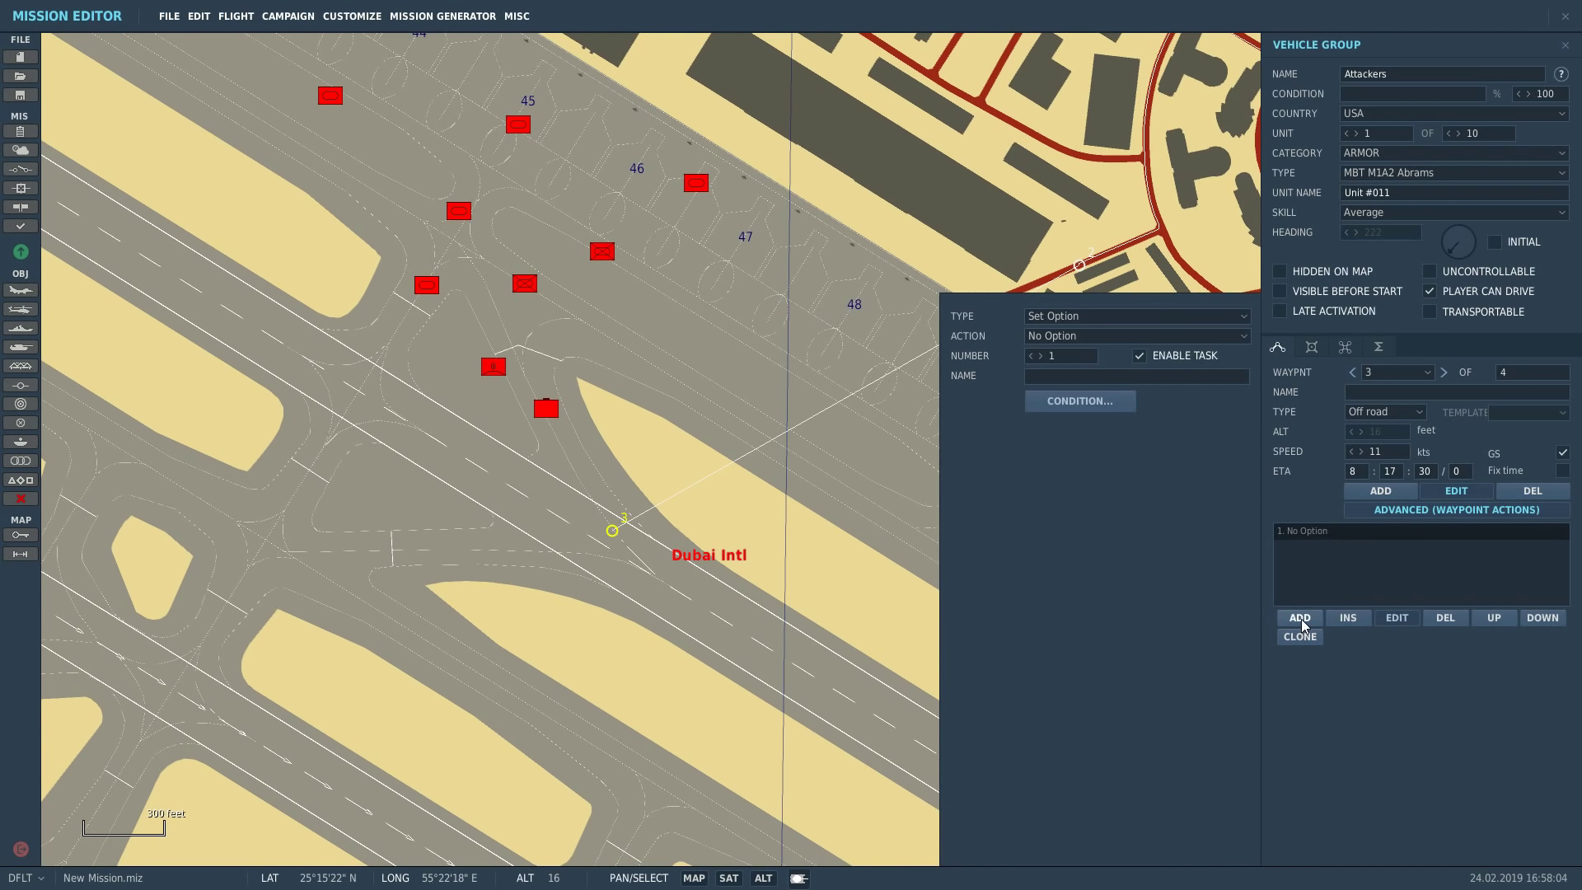
pyautogui.click(1054, 316)
pyautogui.click(1055, 333)
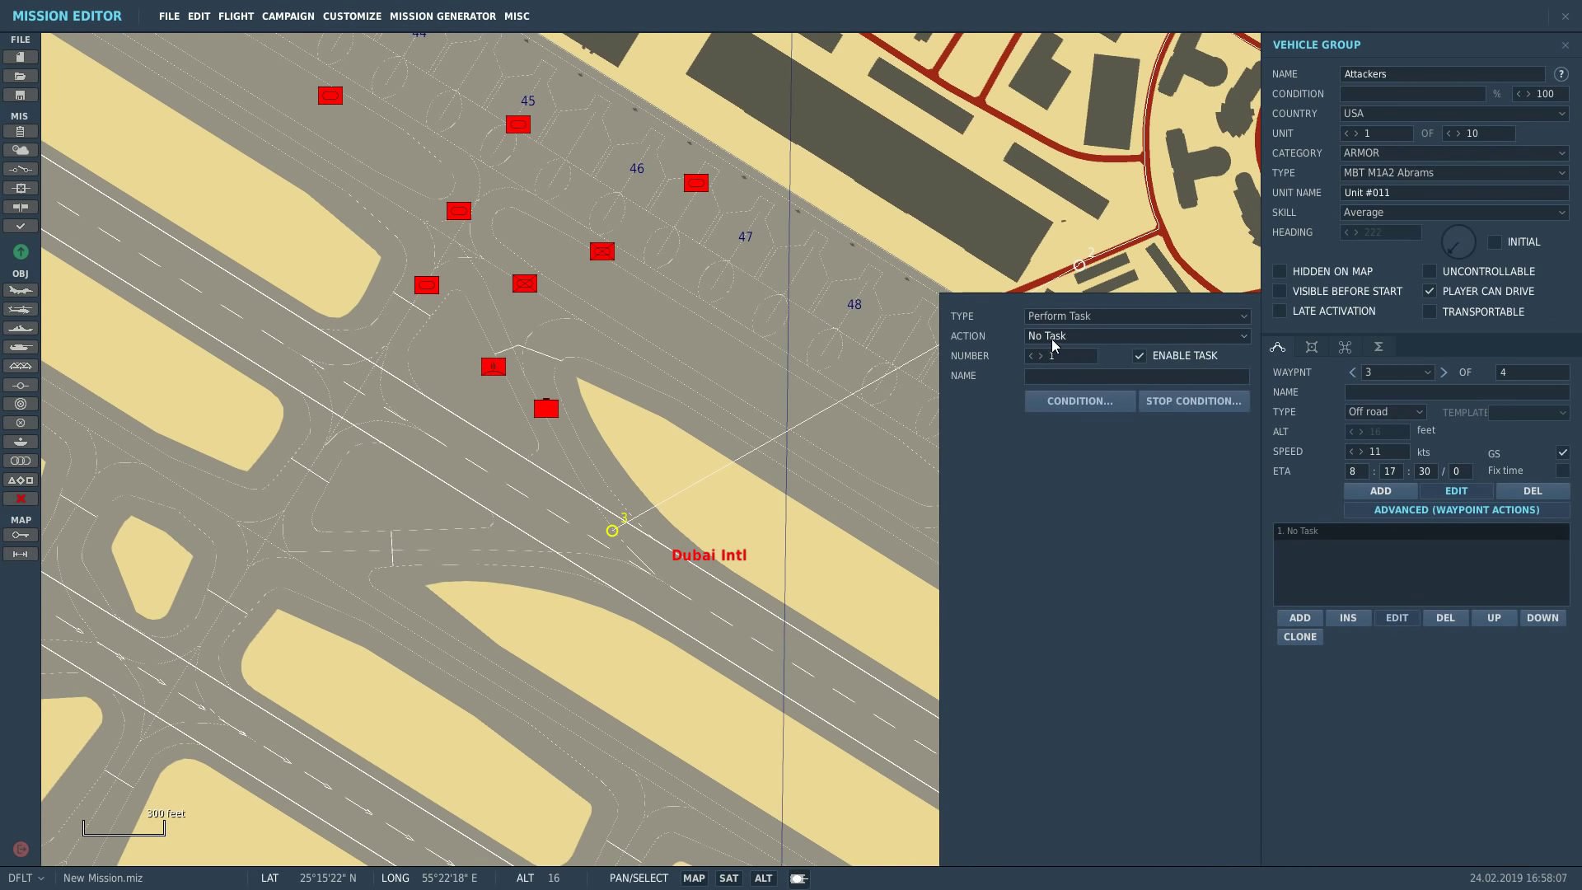
pyautogui.click(1054, 336)
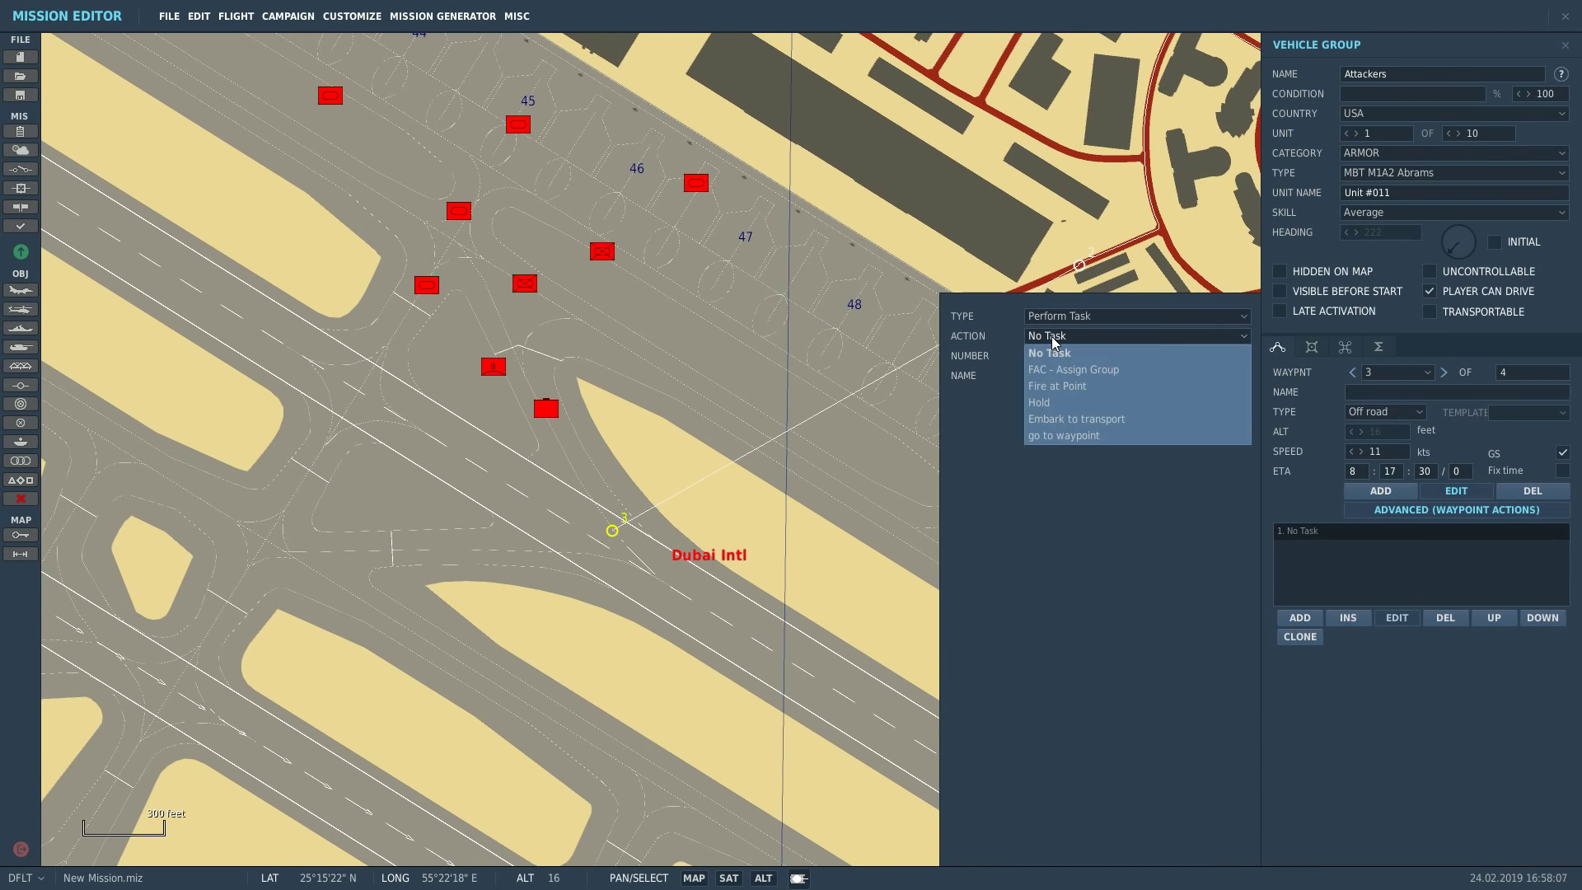
pyautogui.click(1058, 386)
# - Place the Fire at Point target on the building northeast of stand 50, beside the apron
pyautogui.scroll(-2, 412, 511)
pyautogui.scroll(1, 729, 574)
pyautogui.moveTo(353, 460); pyautogui.dragTo(730, 458)
pyautogui.scroll(2, 730, 458)
pyautogui.scroll(5, 730, 458)
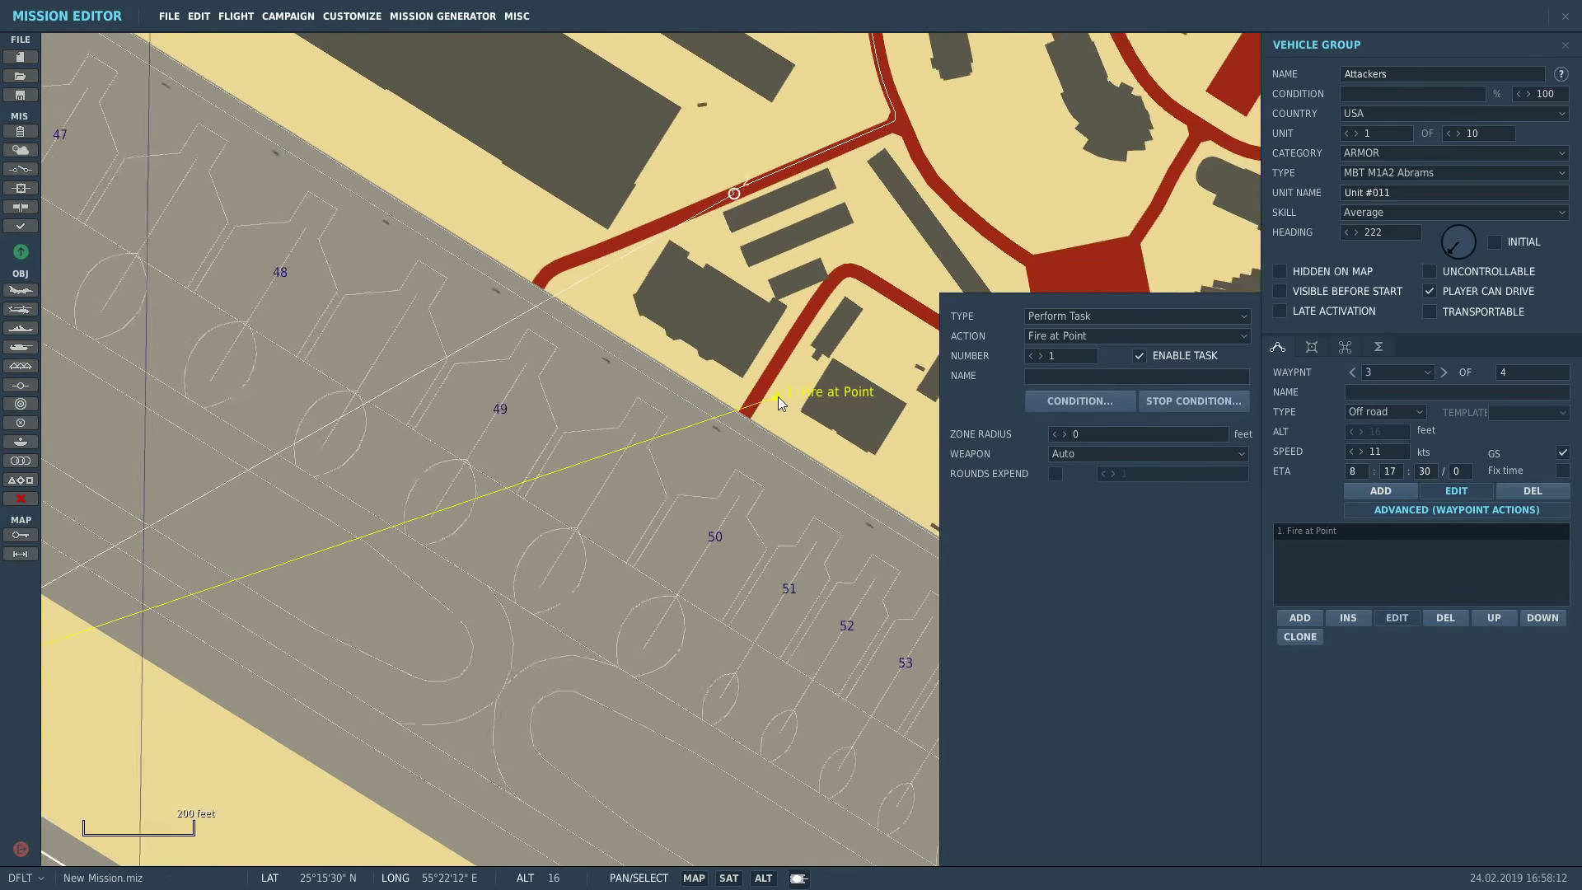
pyautogui.moveTo(919, 425); pyautogui.dragTo(913, 428)
pyautogui.scroll(-2, 406, 574)
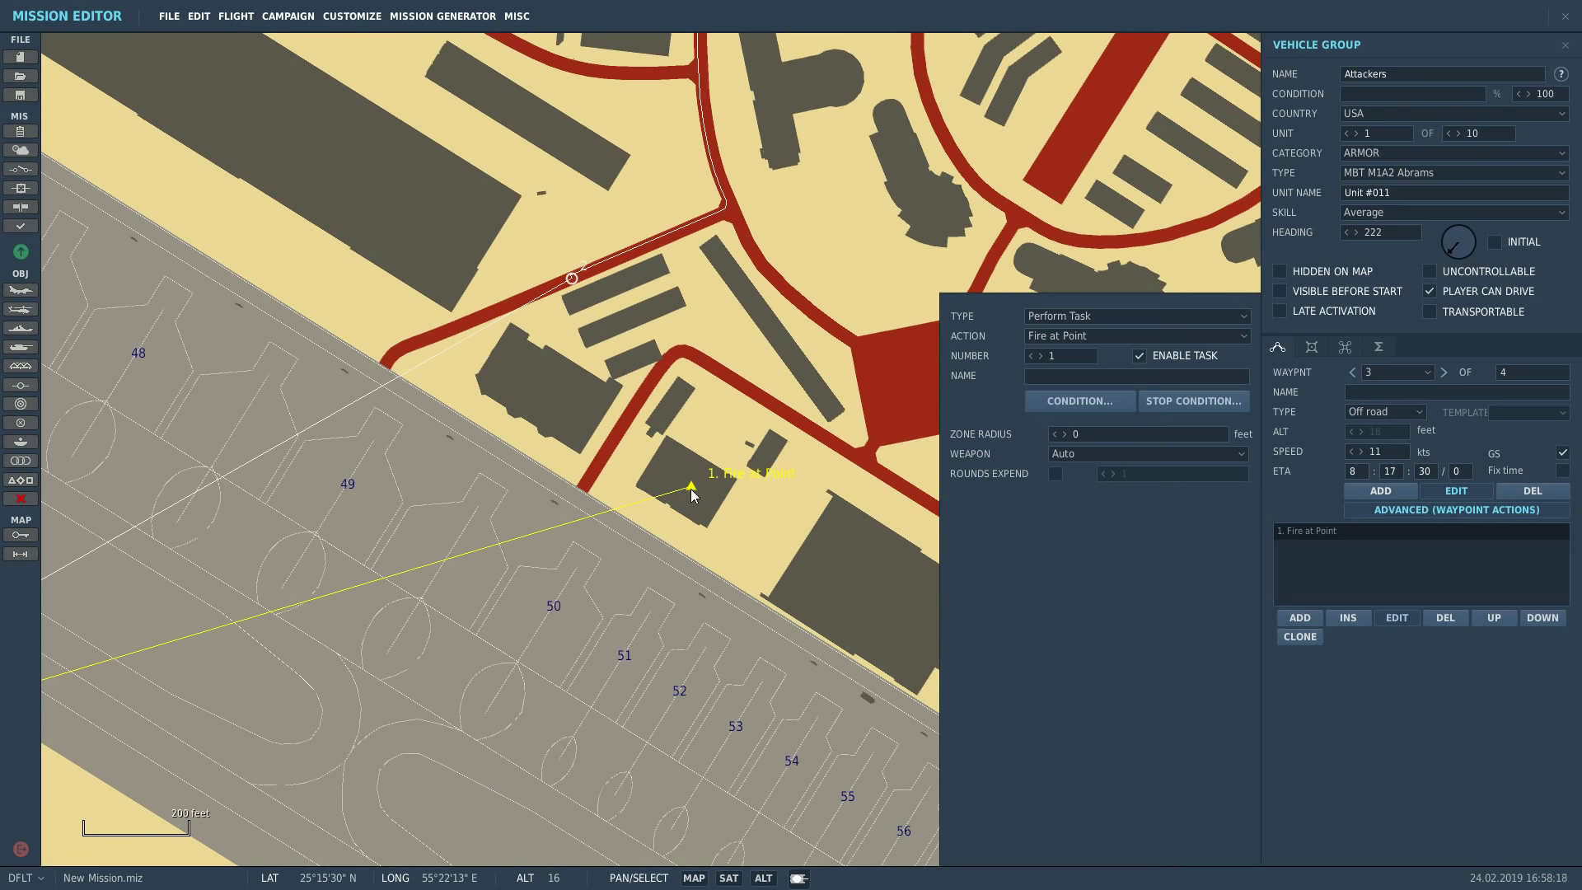
pyautogui.scroll(2, 690, 488)
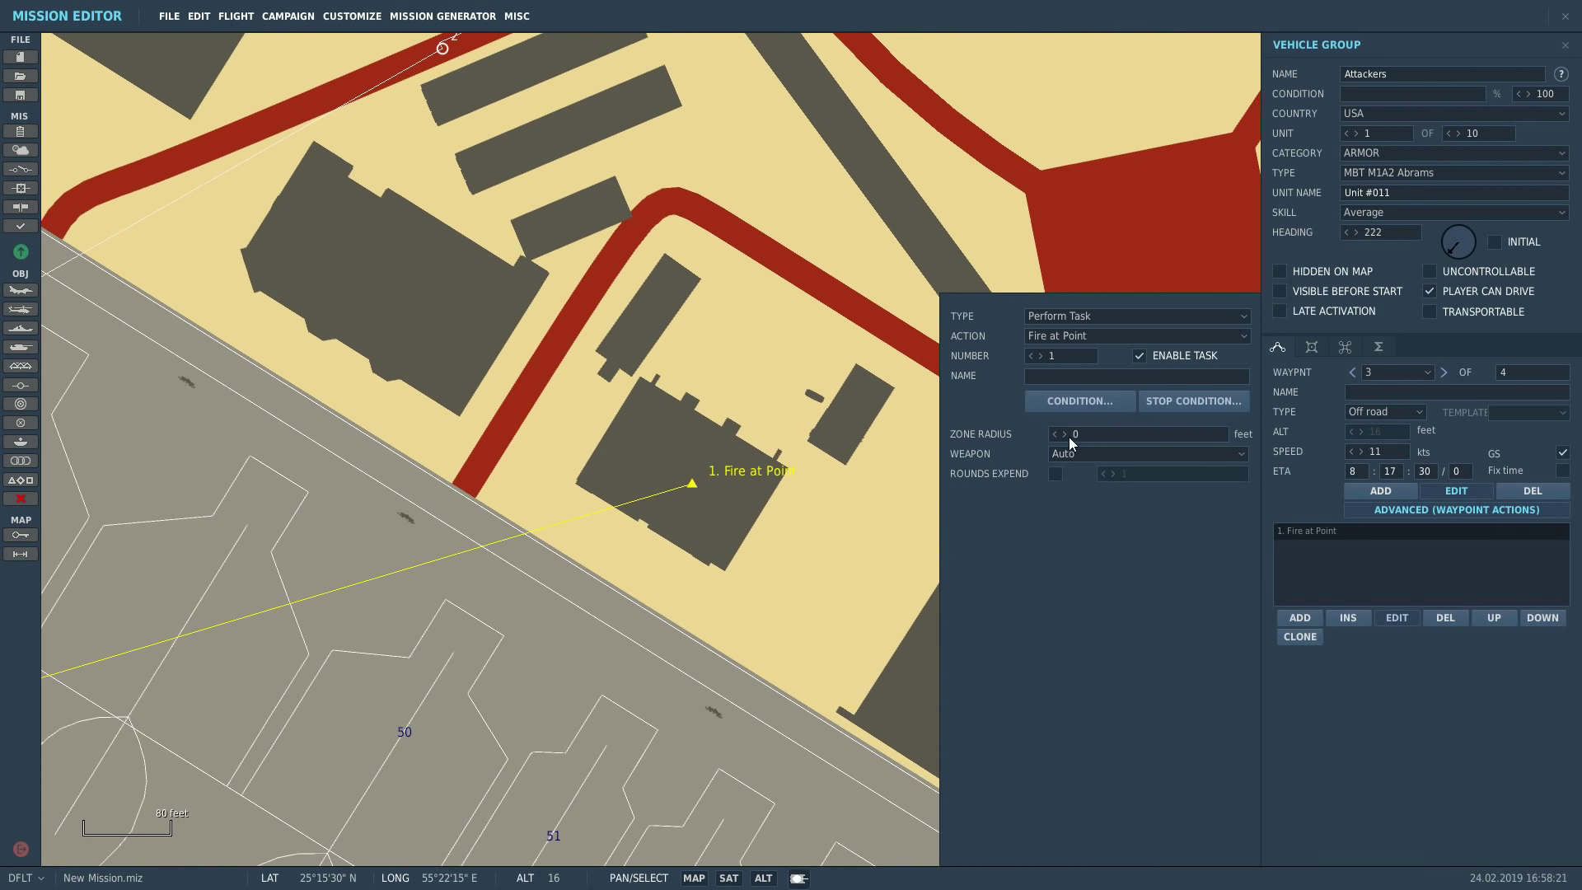
# - Give the Fire at Point task a 36-foot zone radius, Auto weapon and a rounds expend limit of 120
pyautogui.click(1065, 434)
pyautogui.click(1065, 433)
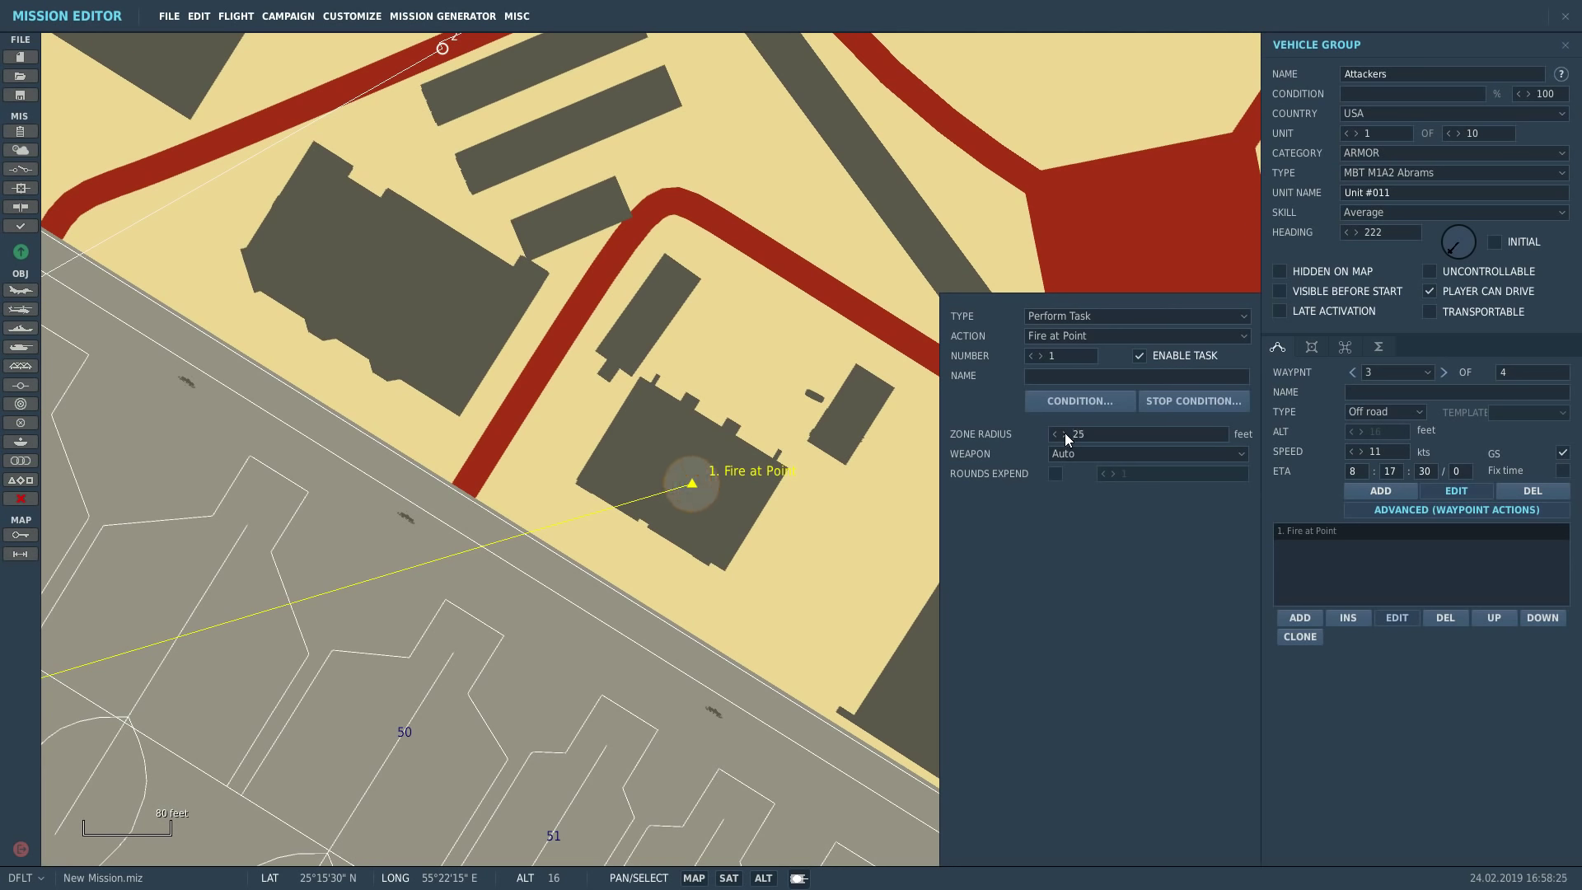
pyautogui.click(1072, 454)
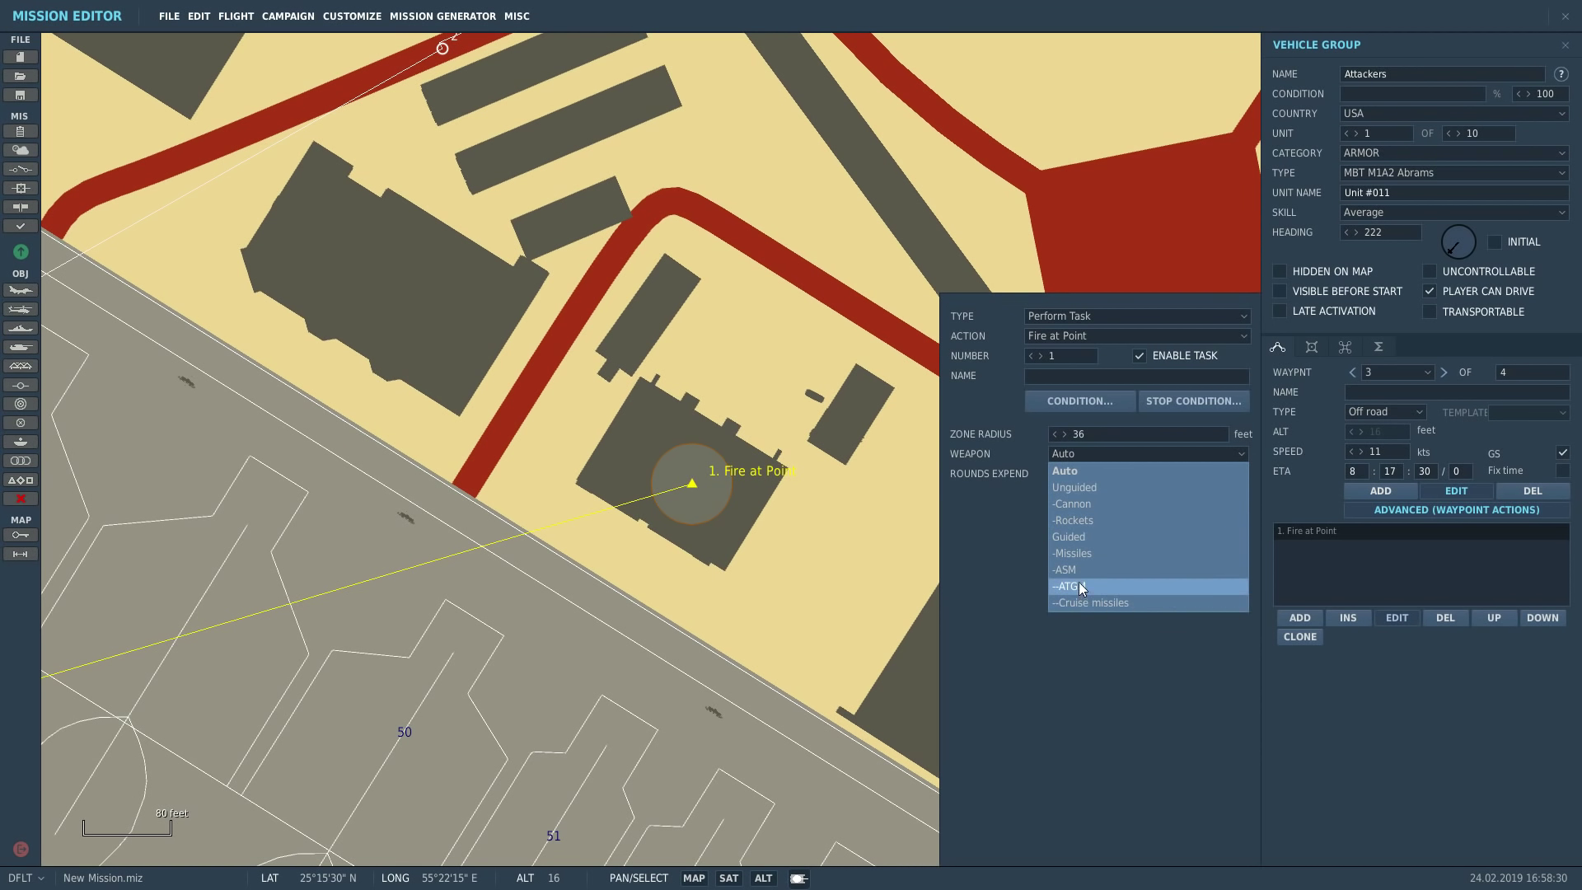
pyautogui.click(1073, 472)
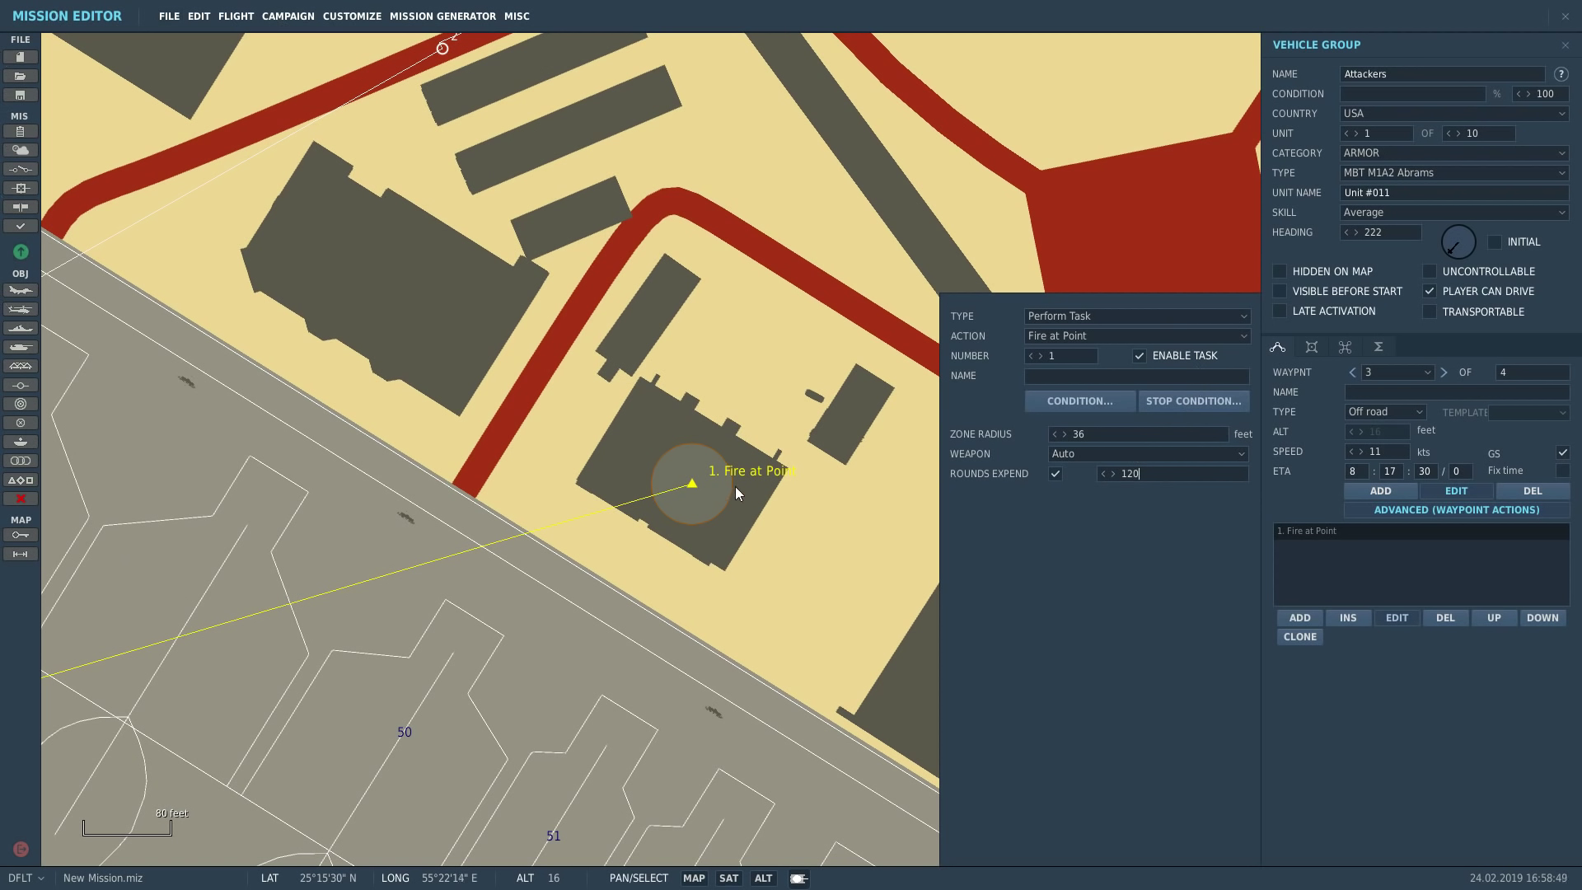
pyautogui.click(1118, 434)
# - Review the Attackers' route summary, including start time, average speed and range
pyautogui.click(1380, 346)
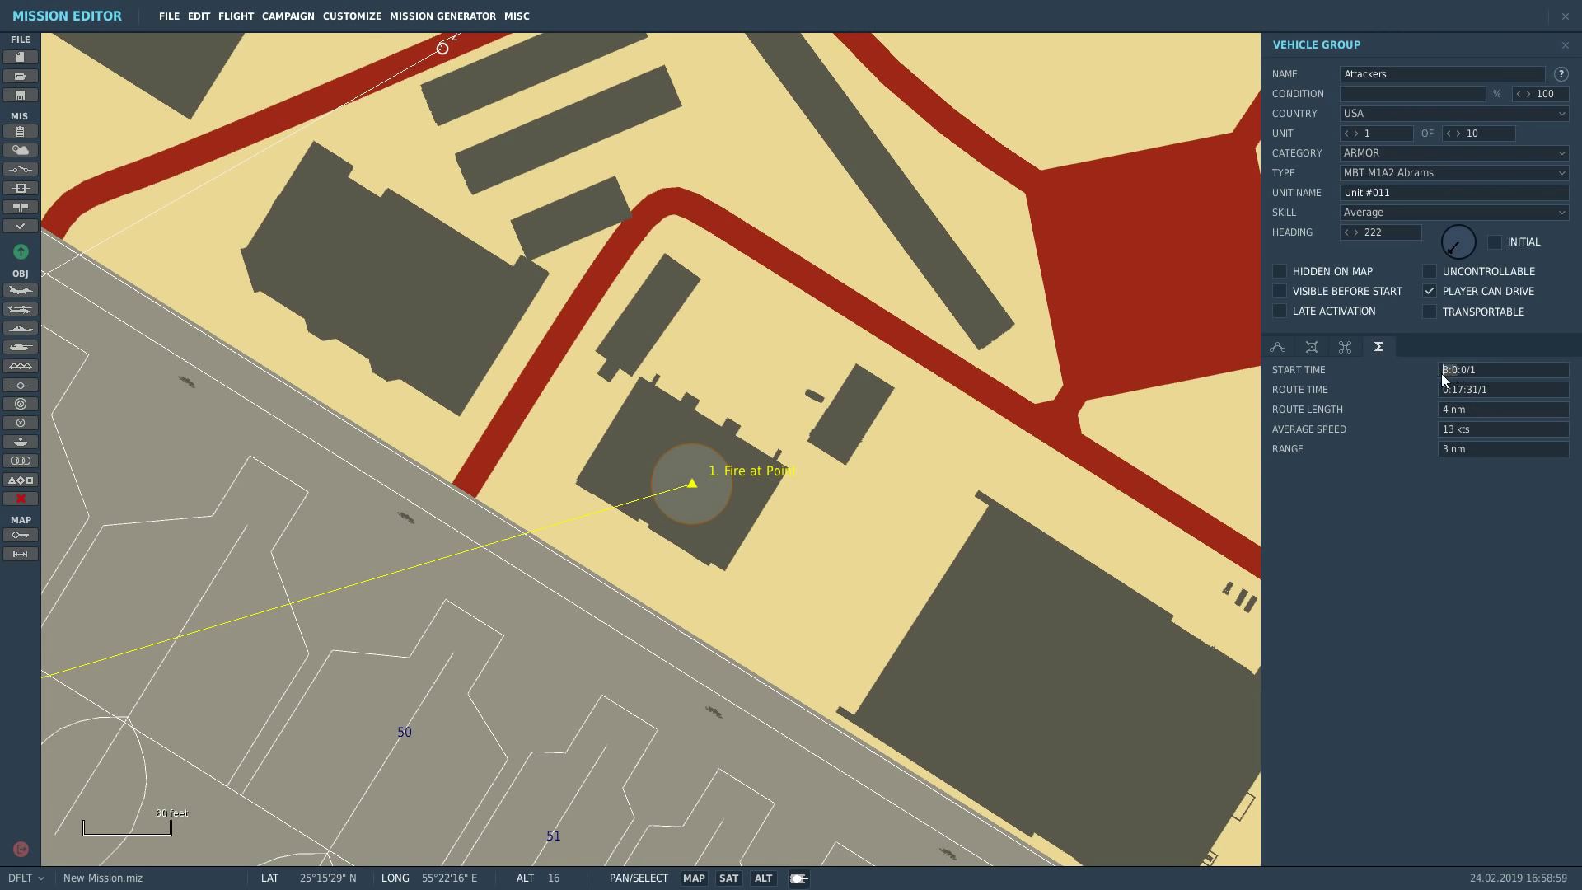
pyautogui.scroll(-3, 967, 434)
pyautogui.click(1472, 412)
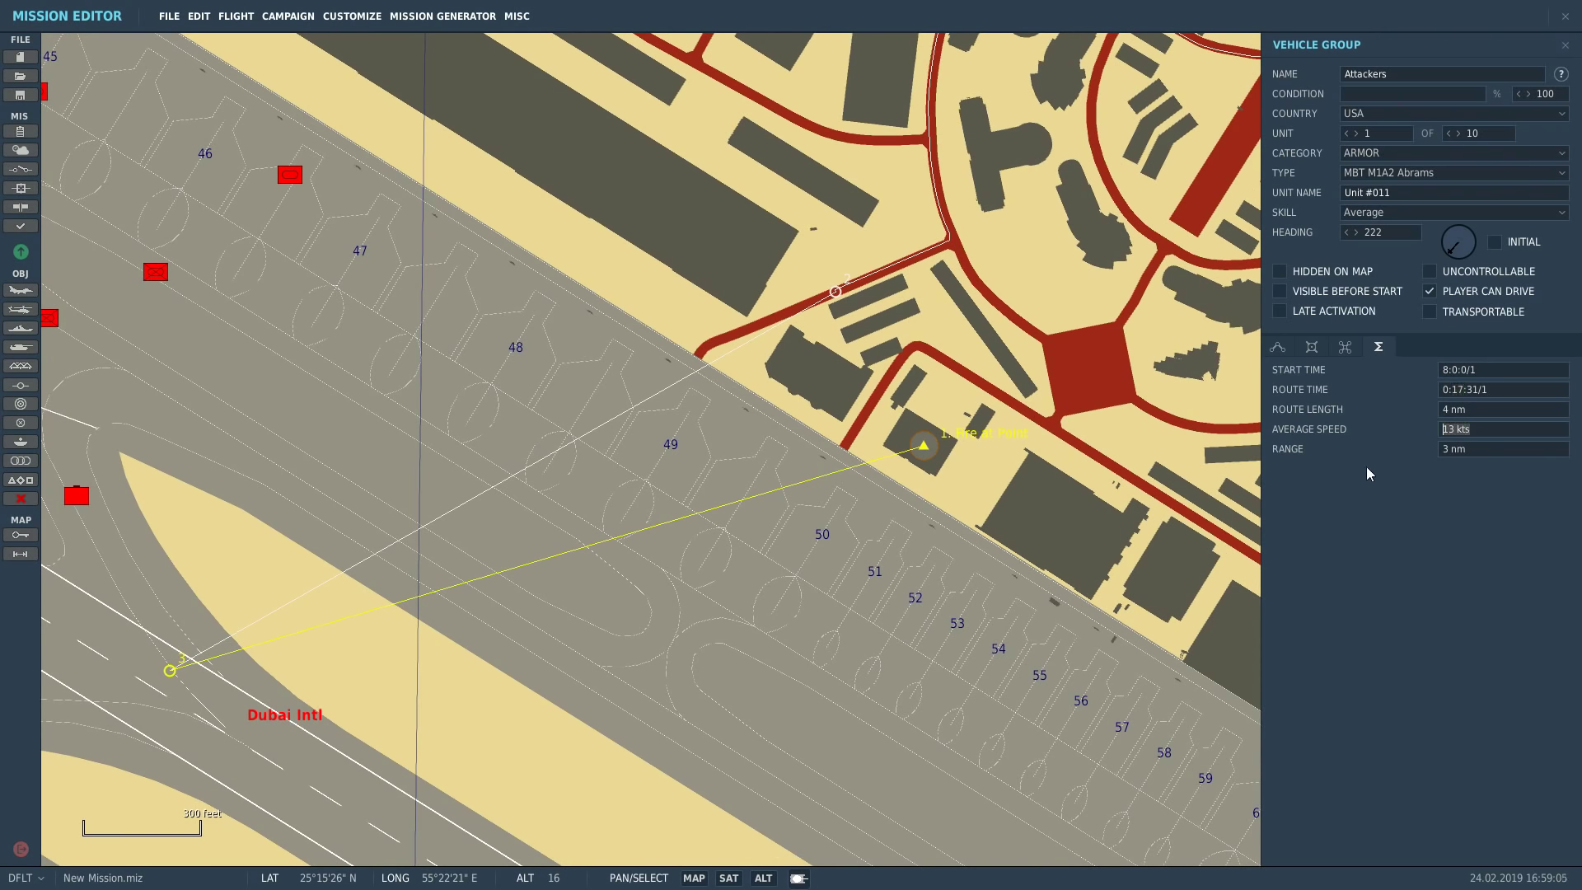
pyautogui.click(1475, 450)
pyautogui.scroll(-1, 1073, 474)
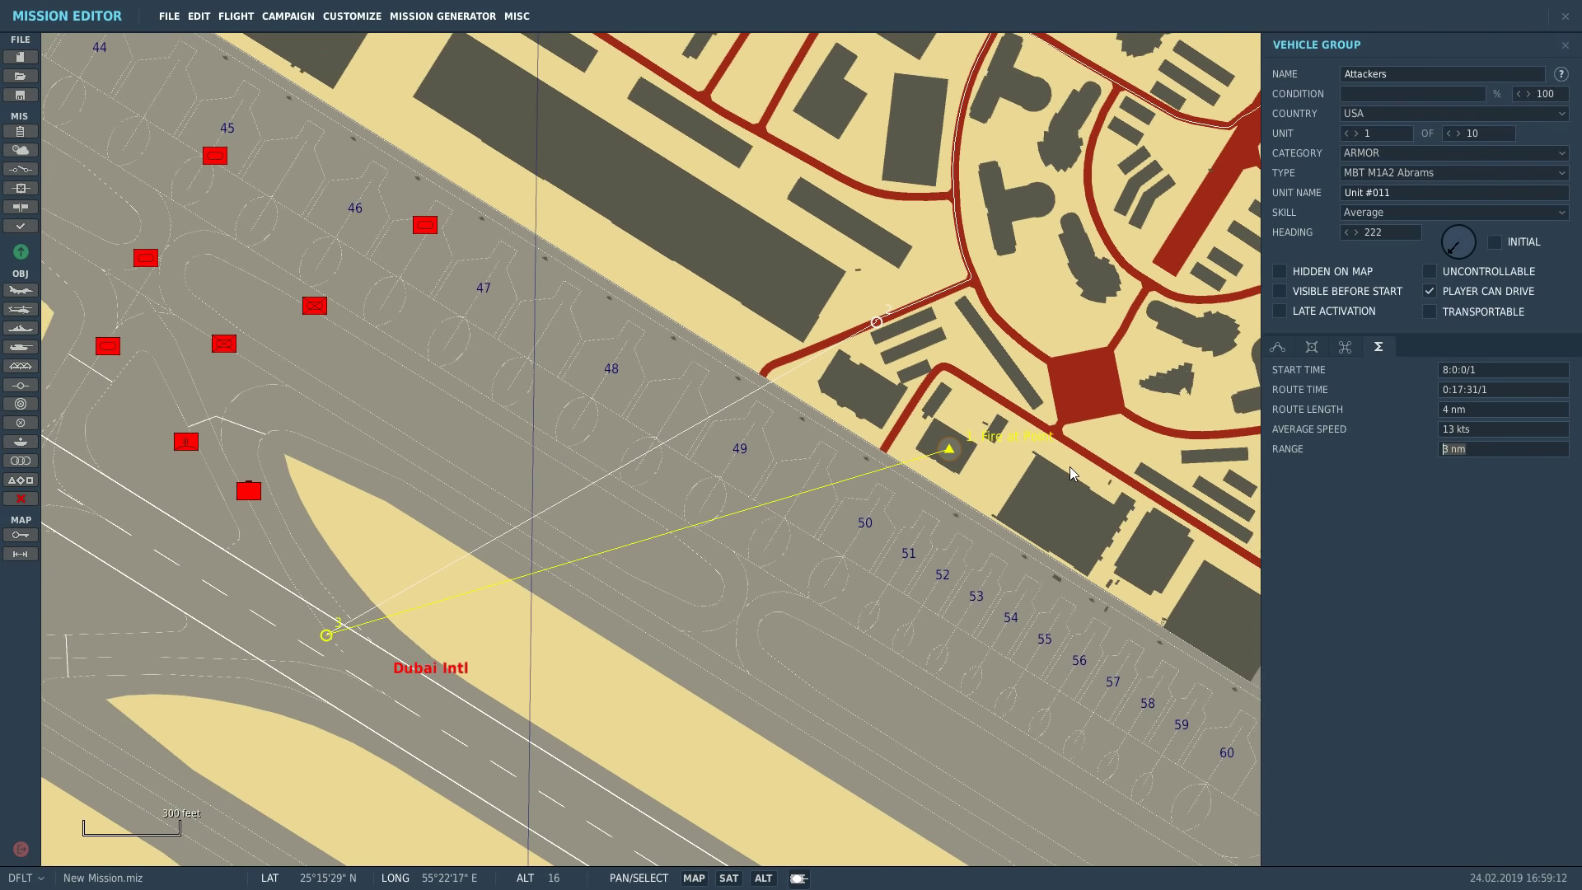
pyautogui.scroll(-1, 1097, 484)
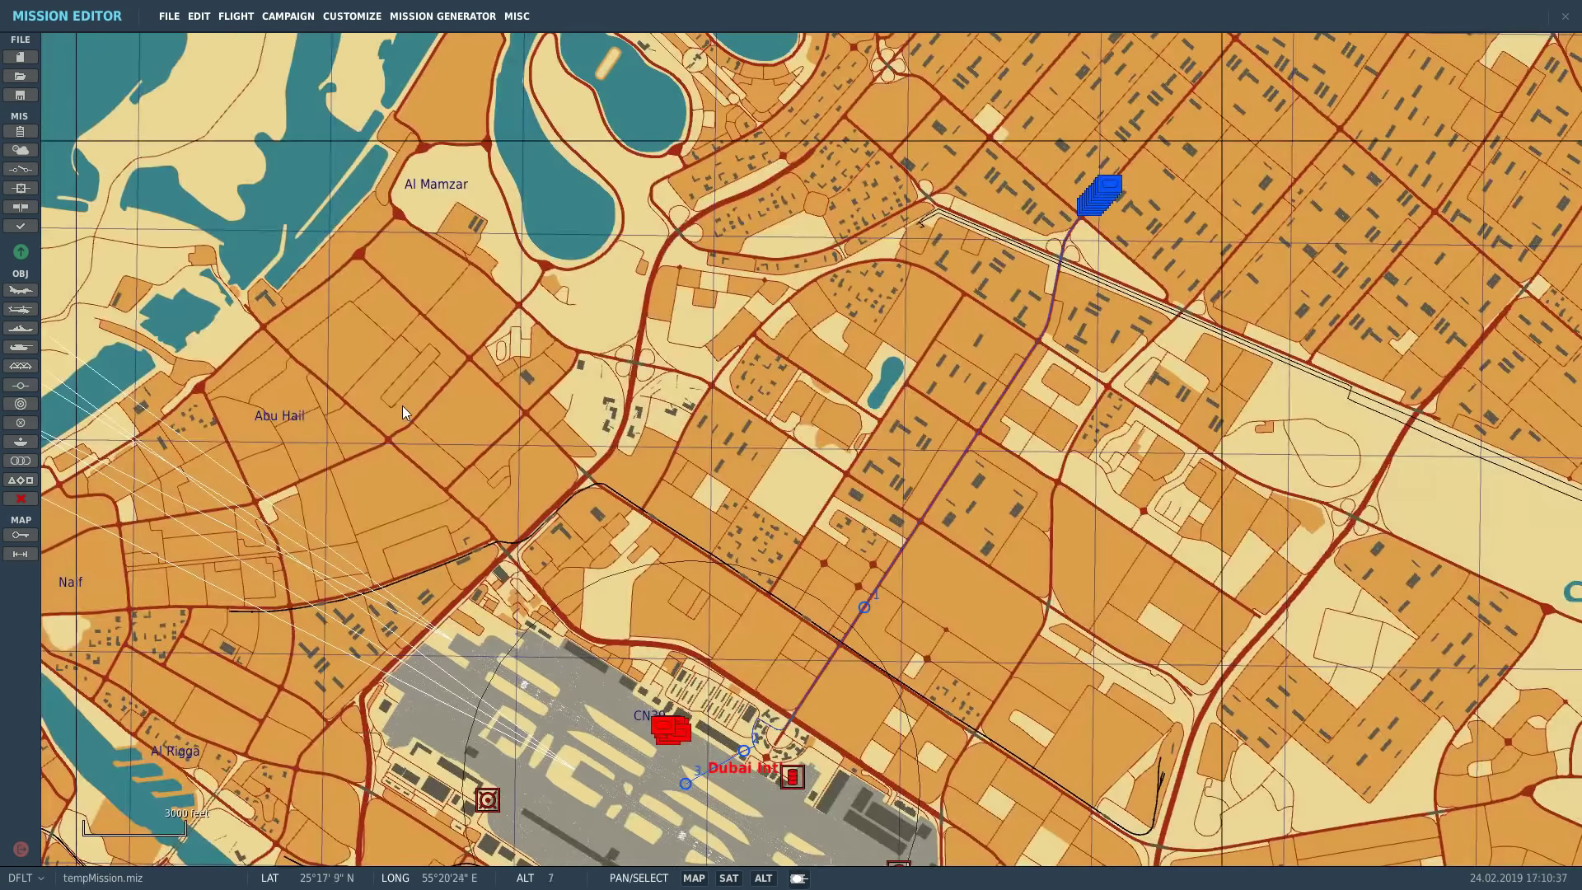
# - Place a USA artillery group with an SPH M109 Paladin east of Dubai Intl, near grid CN59
pyautogui.scroll(-2, 396, 401)
pyautogui.scroll(-2, 390, 395)
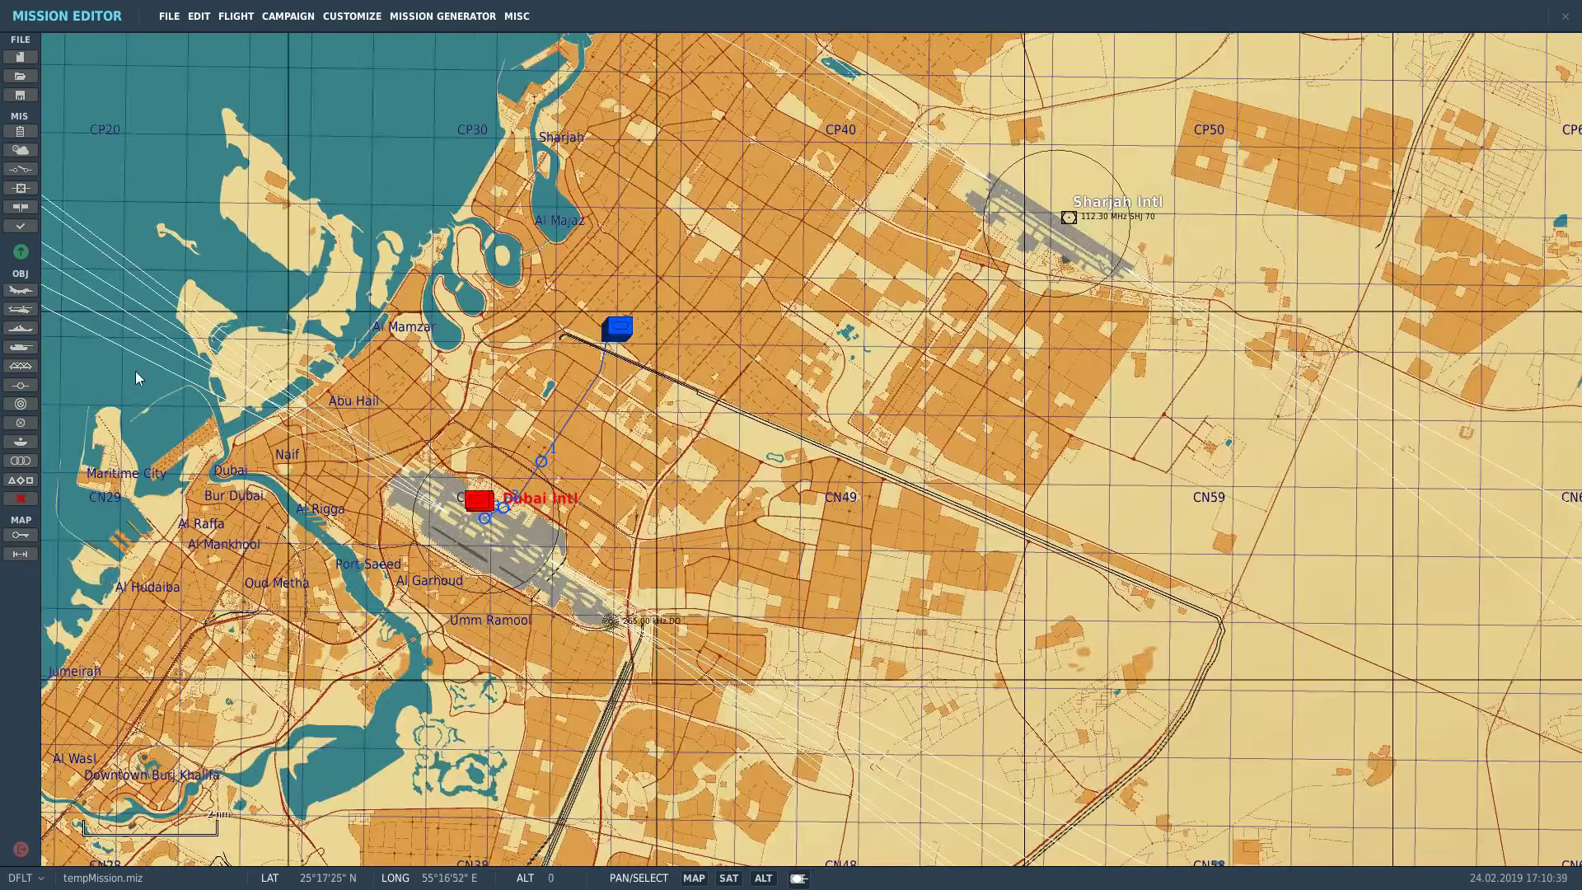
pyautogui.click(29, 351)
pyautogui.click(1095, 498)
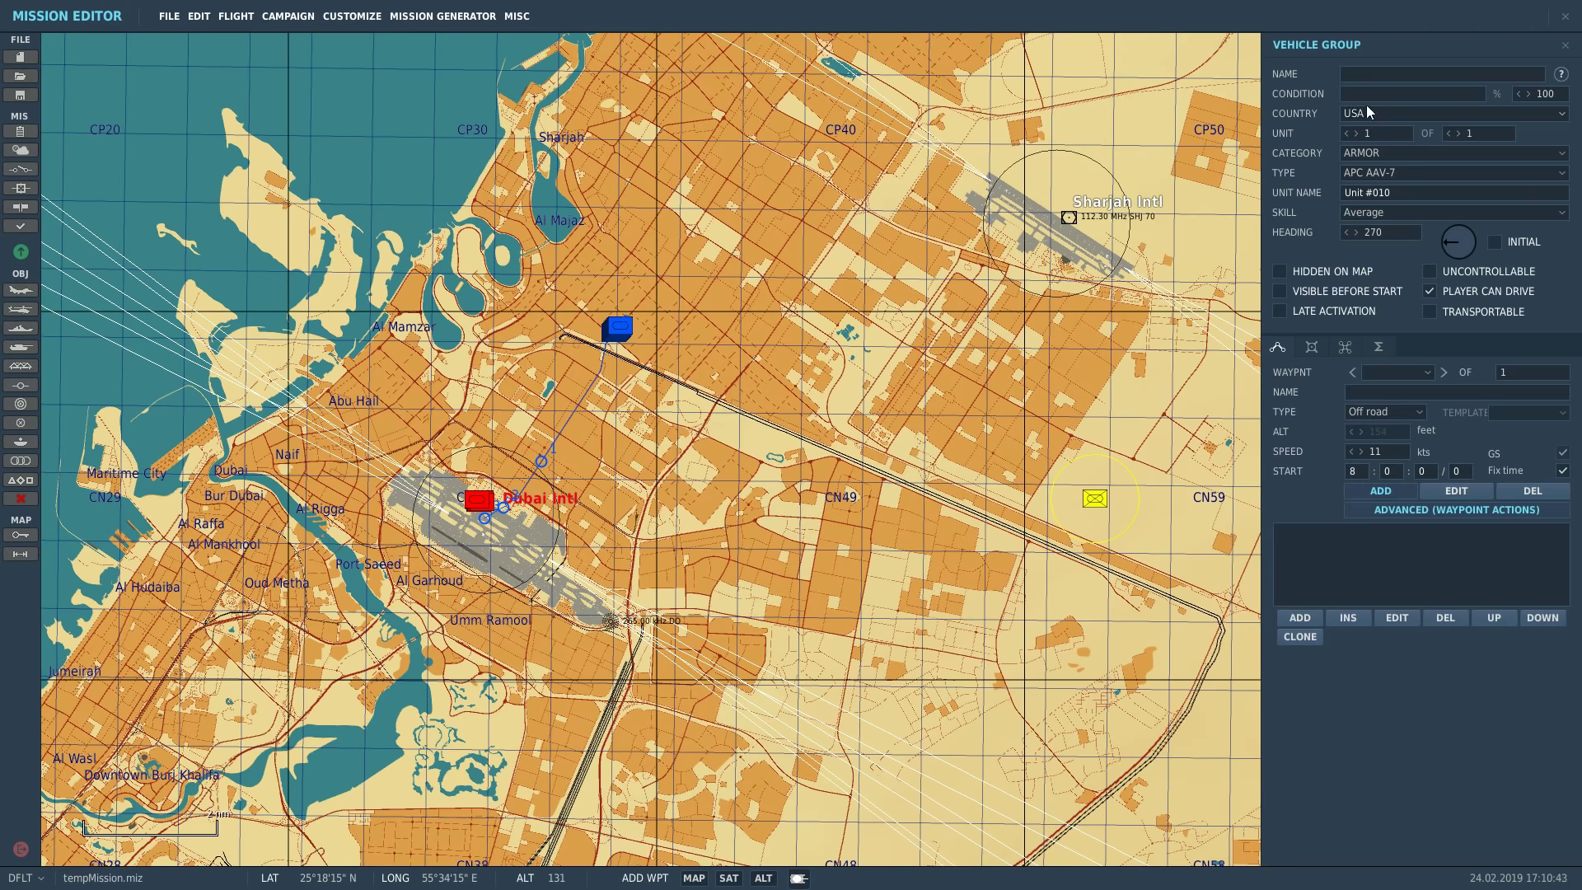
pyautogui.click(1365, 152)
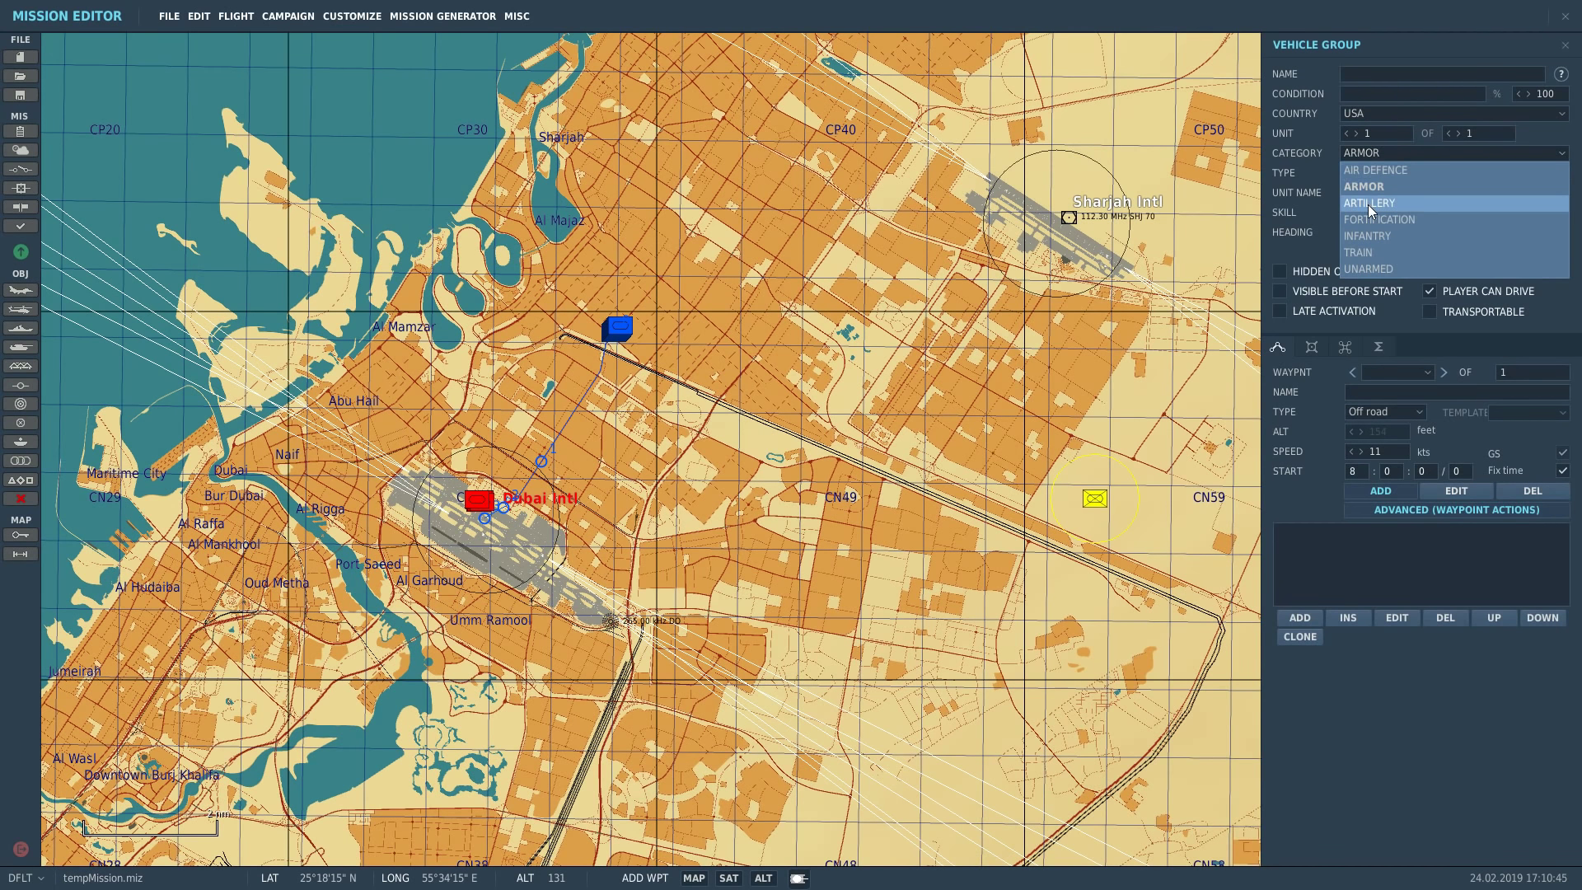
pyautogui.click(1368, 204)
pyautogui.click(1368, 177)
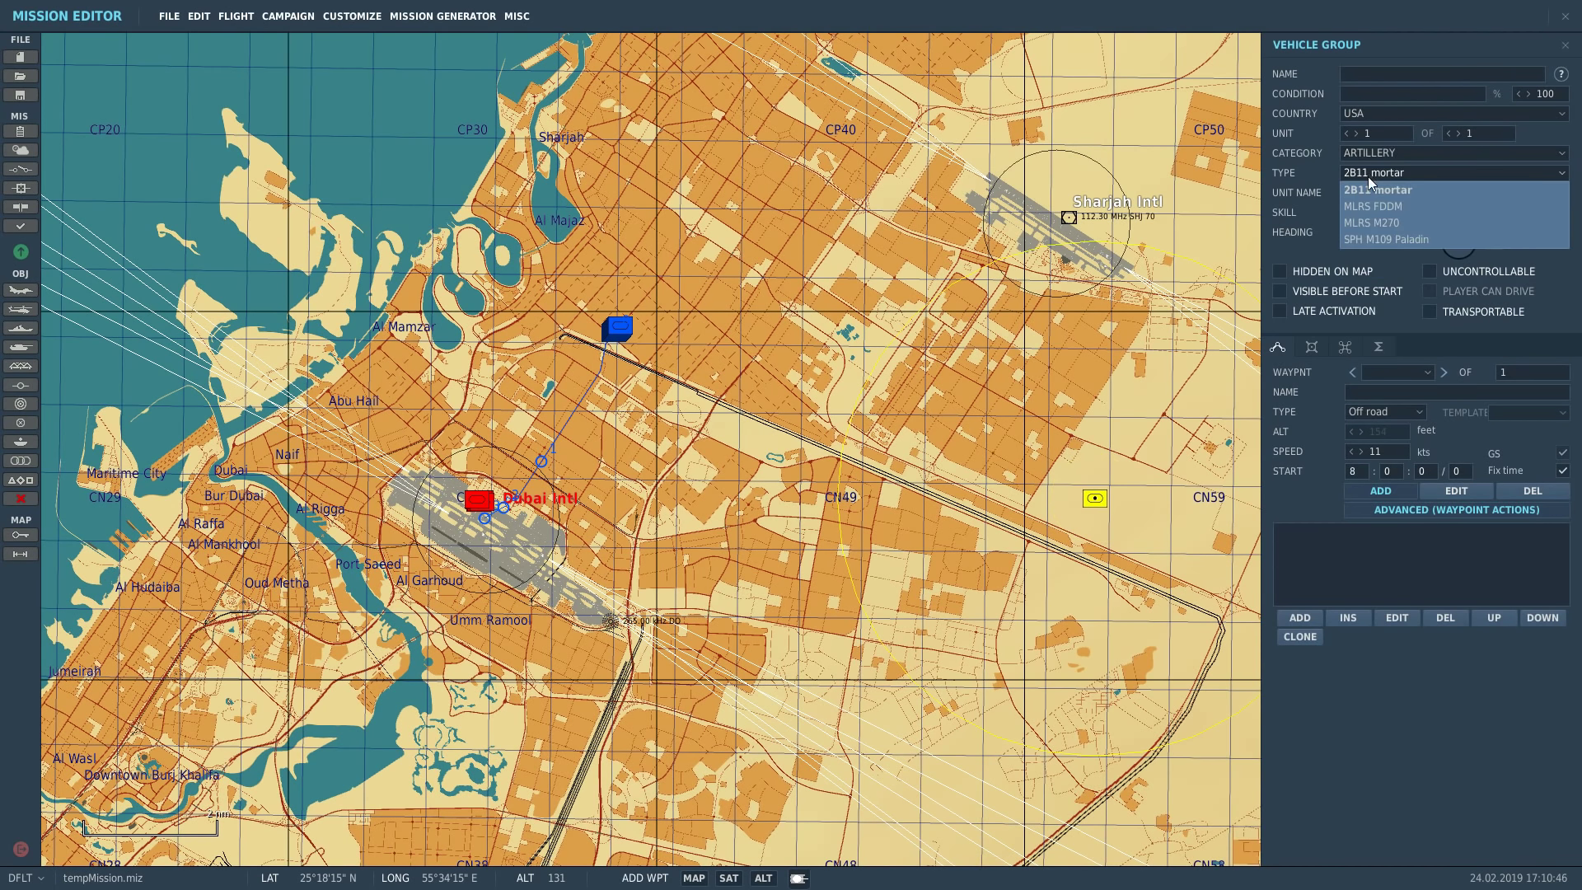
pyautogui.click(1384, 239)
# - Inspect the Paladin's 3D model and check its firing range circle against Dubai Intl on the map
pyautogui.click(1314, 348)
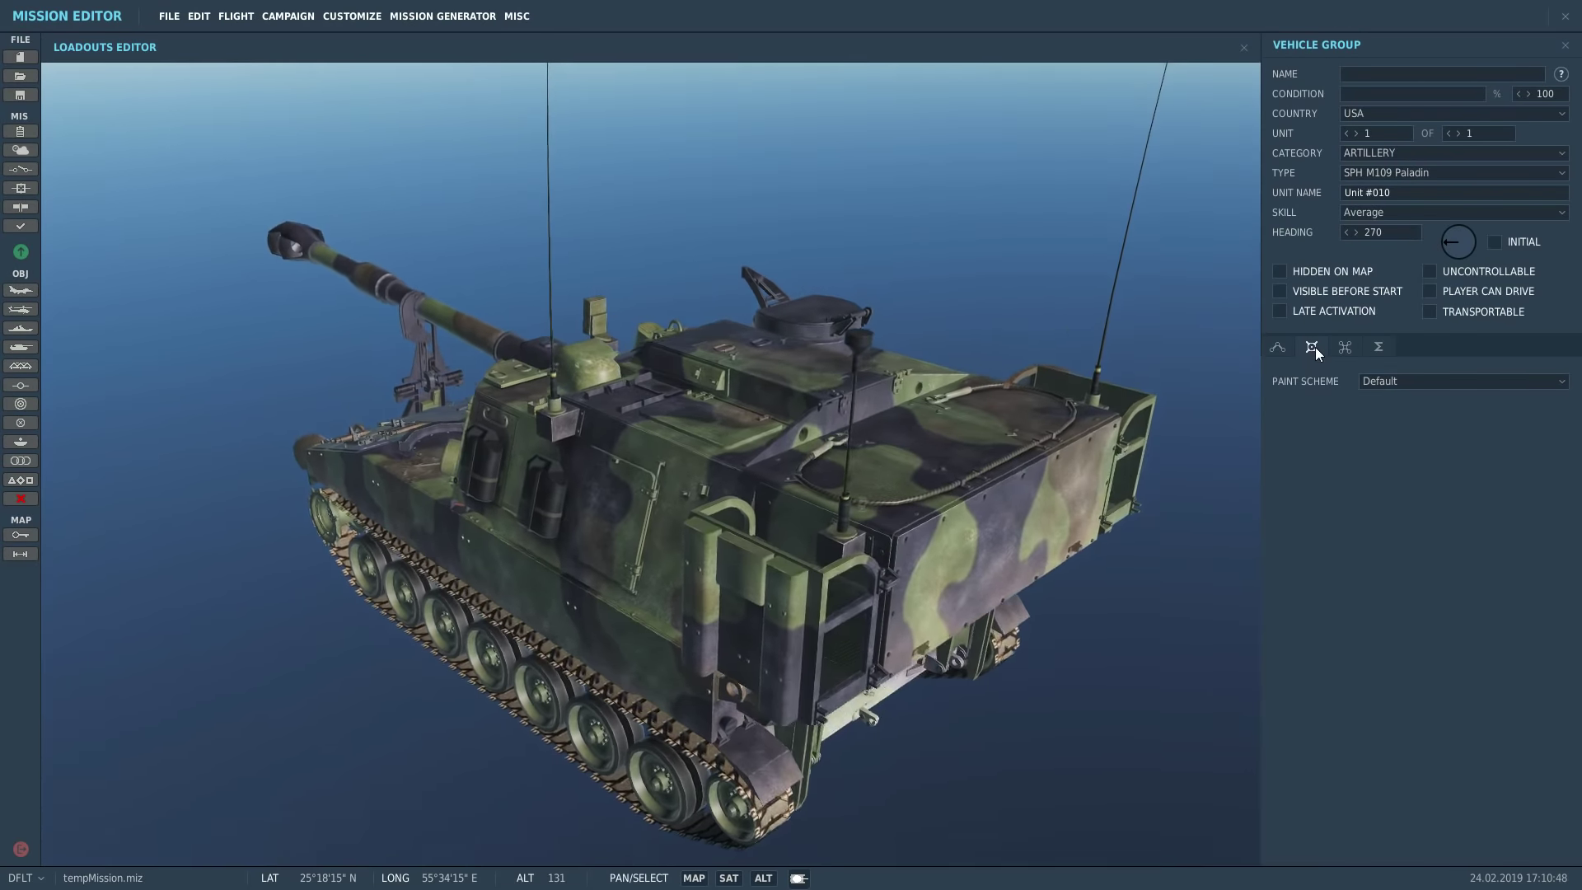
pyautogui.click(1278, 348)
pyautogui.scroll(-5, 390, 393)
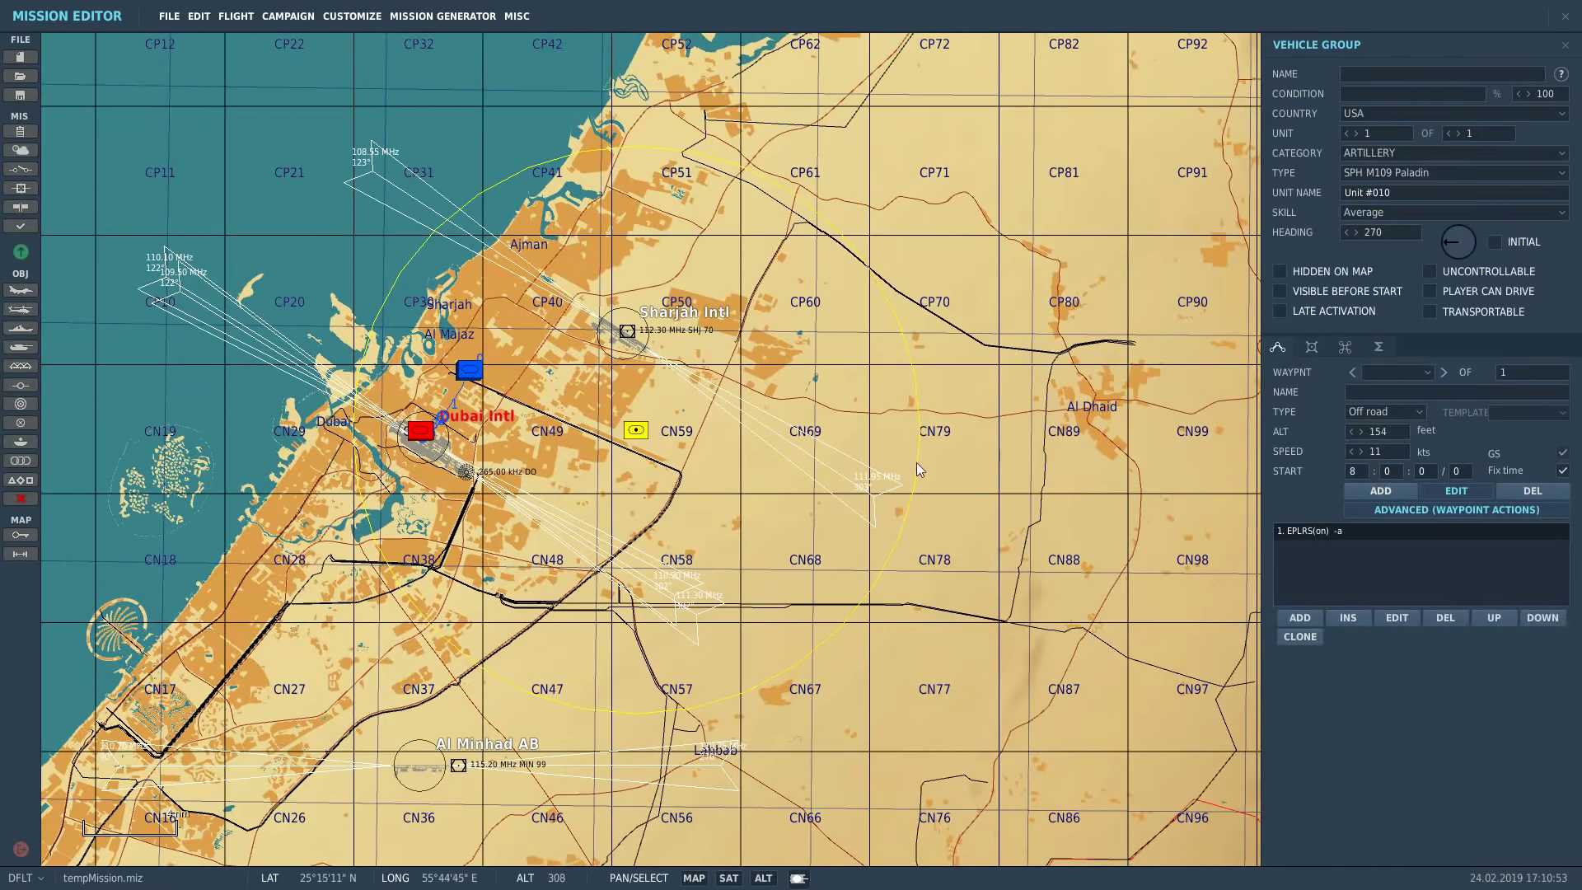
pyautogui.scroll(3, 472, 367)
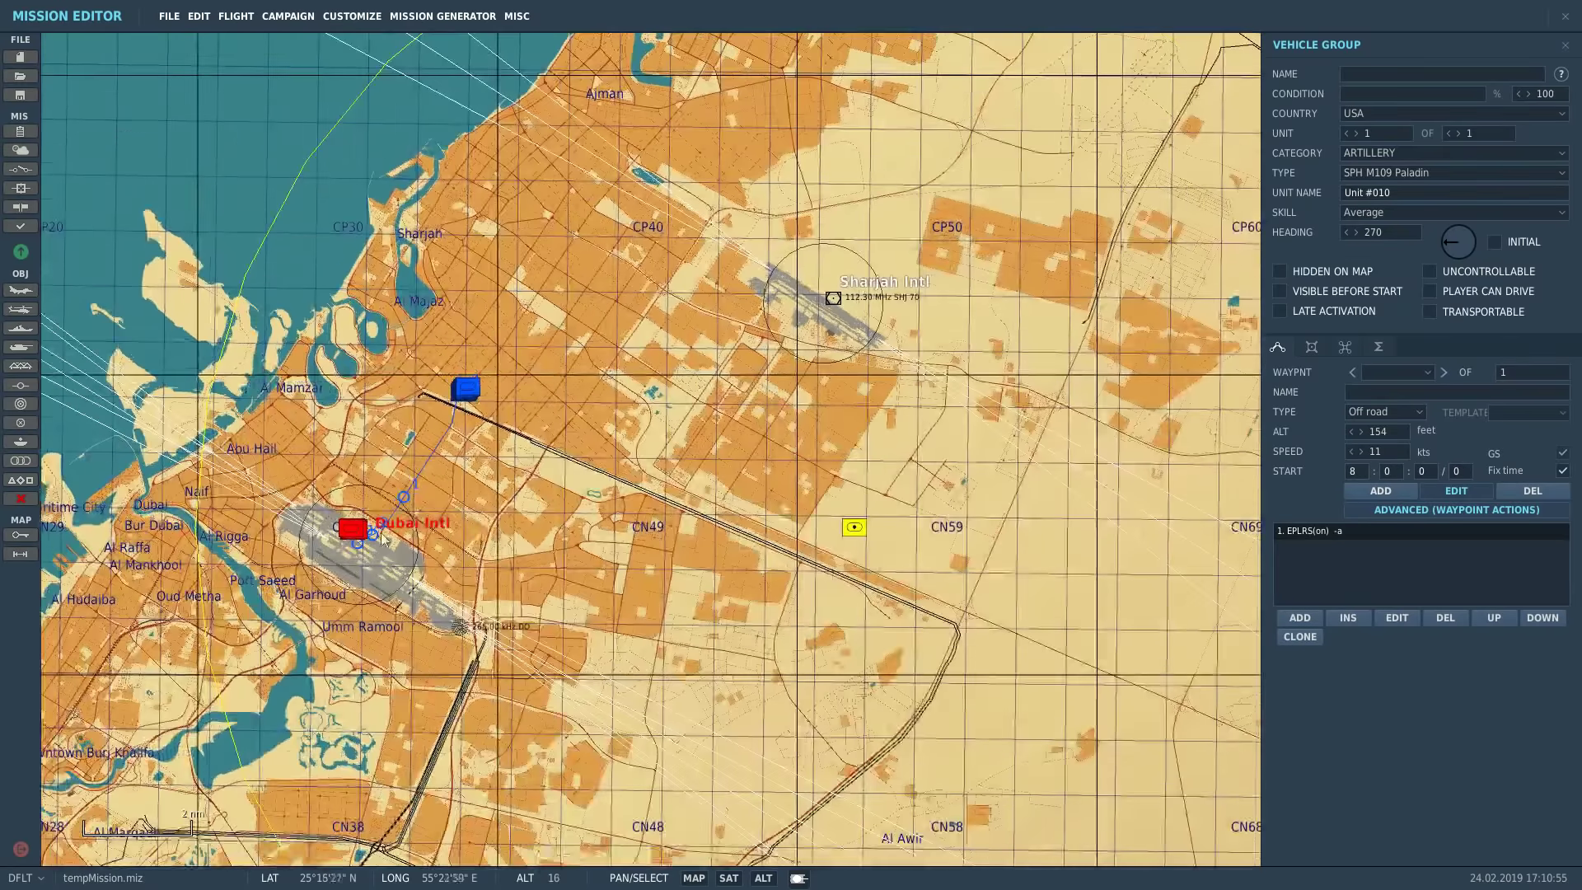
pyautogui.scroll(-1, 636, 528)
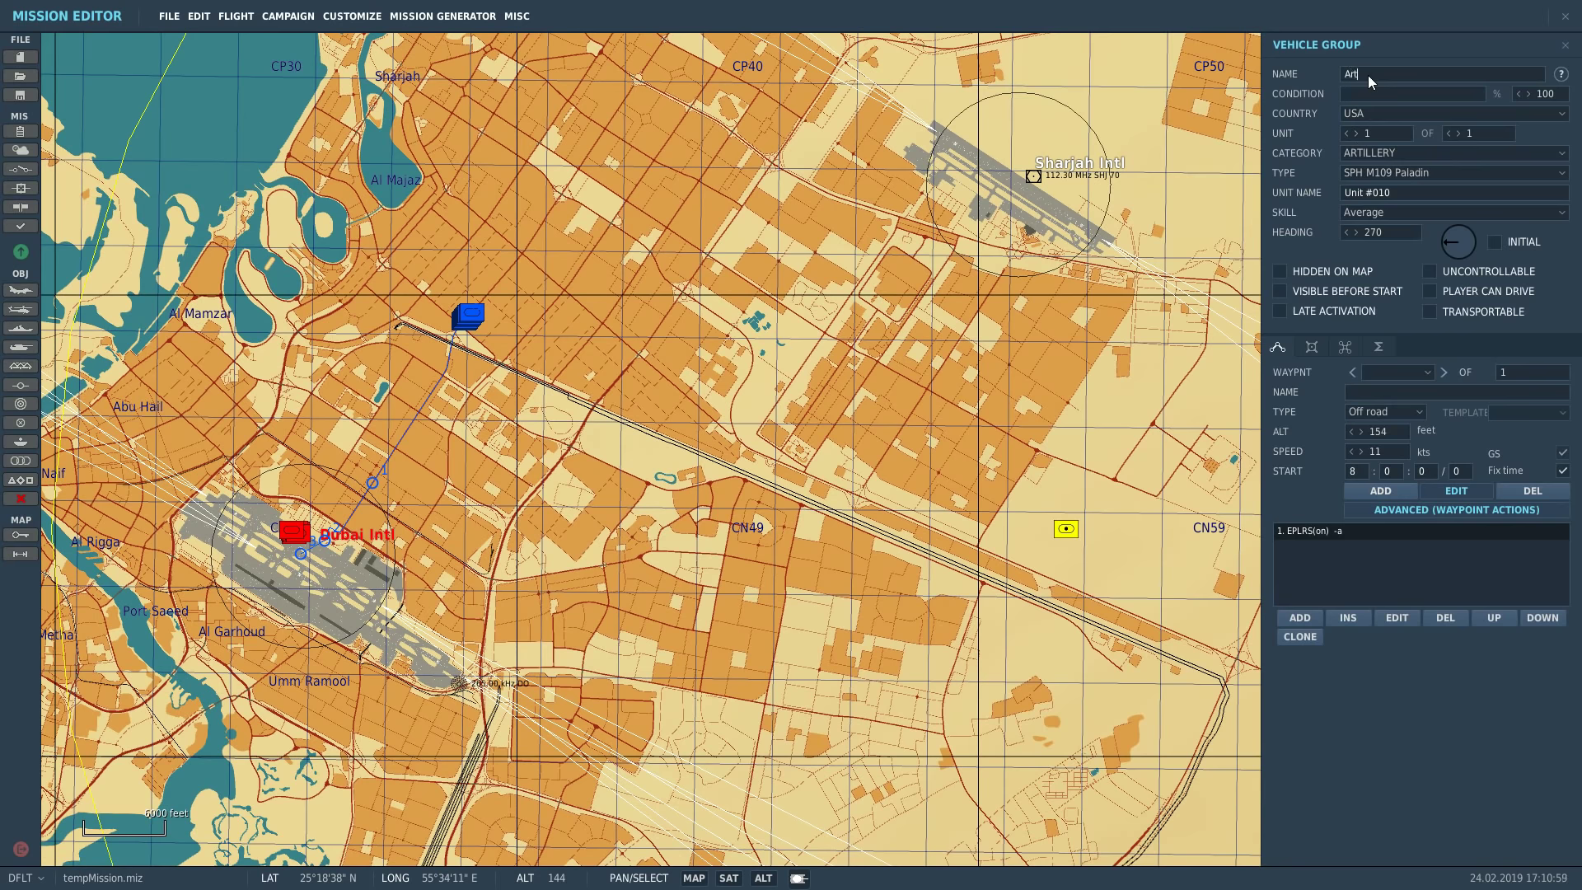
# - Name the artillery group Arty, increase it to five units, and check the Paladins' spacing on the map
pyautogui.click(1460, 134)
pyautogui.click(1460, 133)
pyautogui.click(1459, 133)
pyautogui.click(1460, 134)
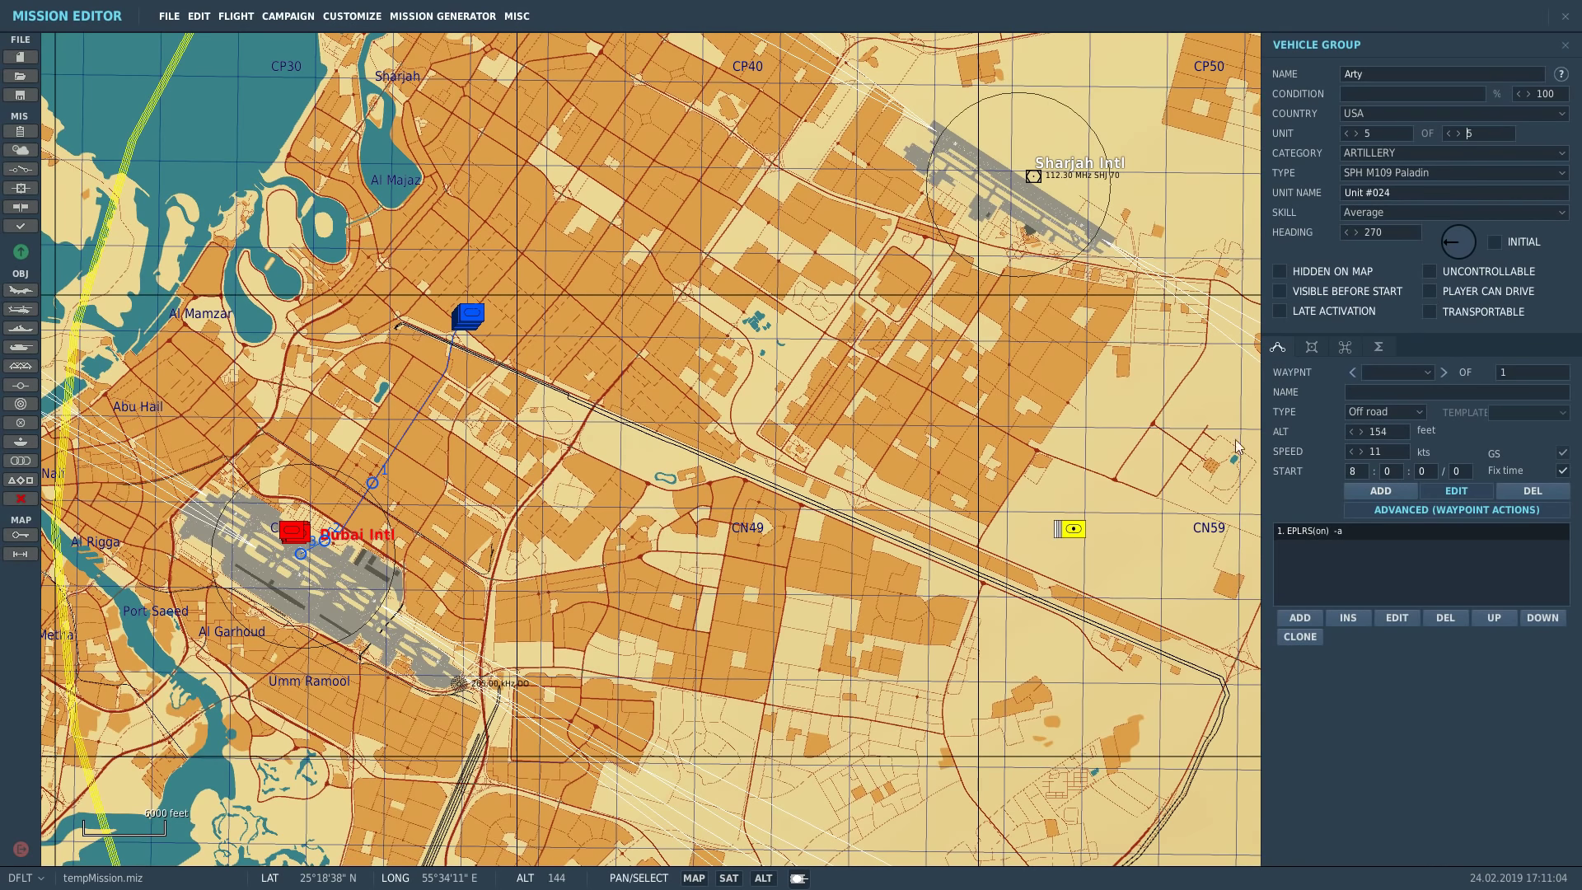
pyautogui.scroll(10, 1144, 461)
pyautogui.scroll(-6, 900, 361)
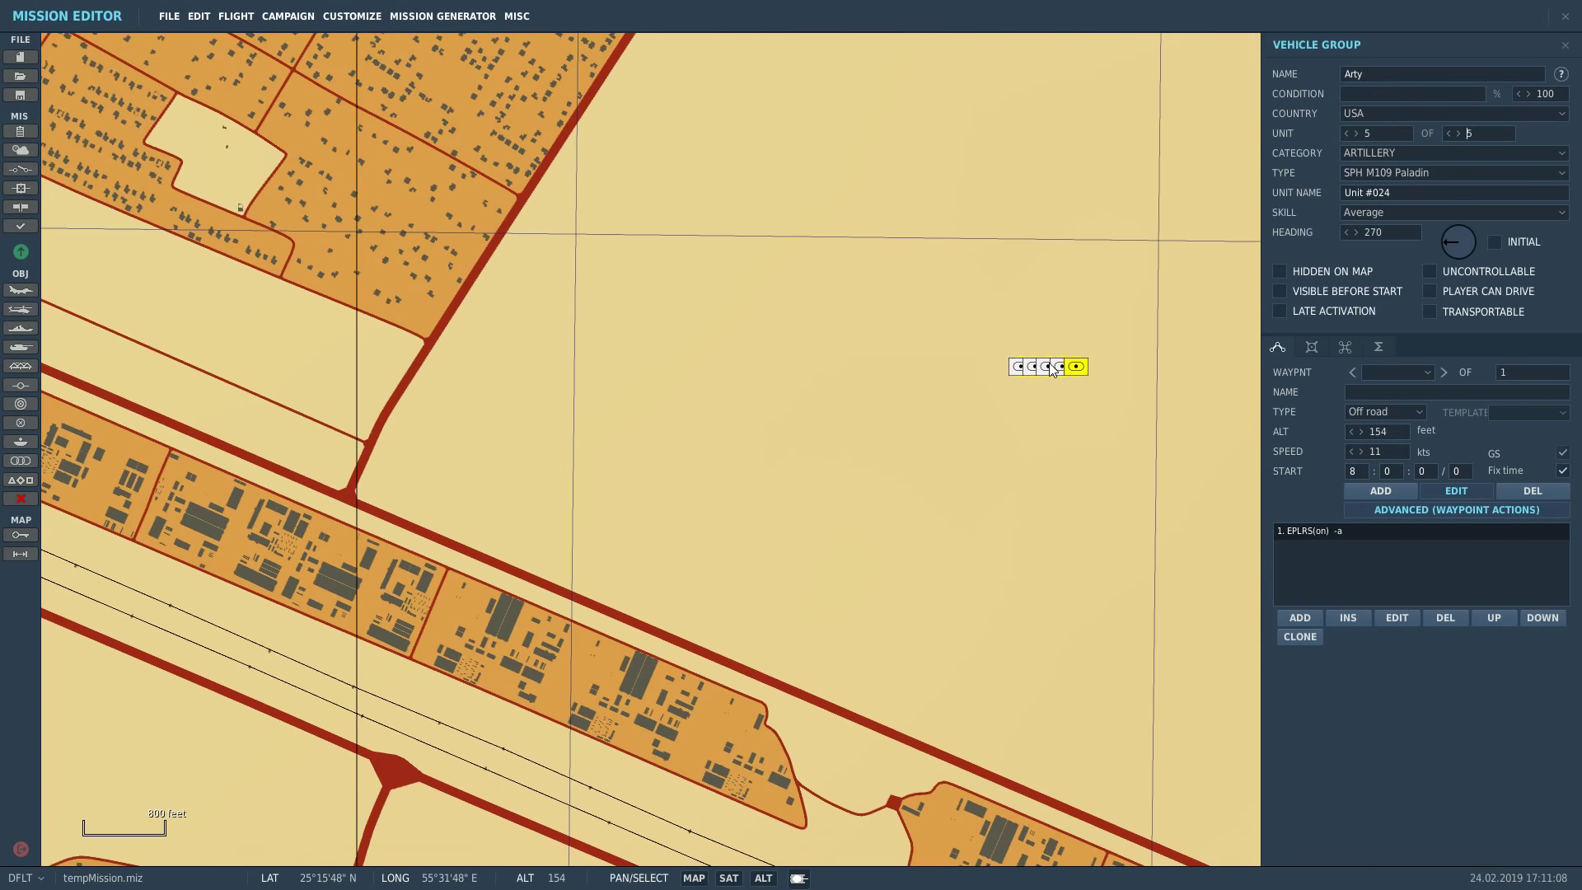
pyautogui.scroll(-2, 1054, 369)
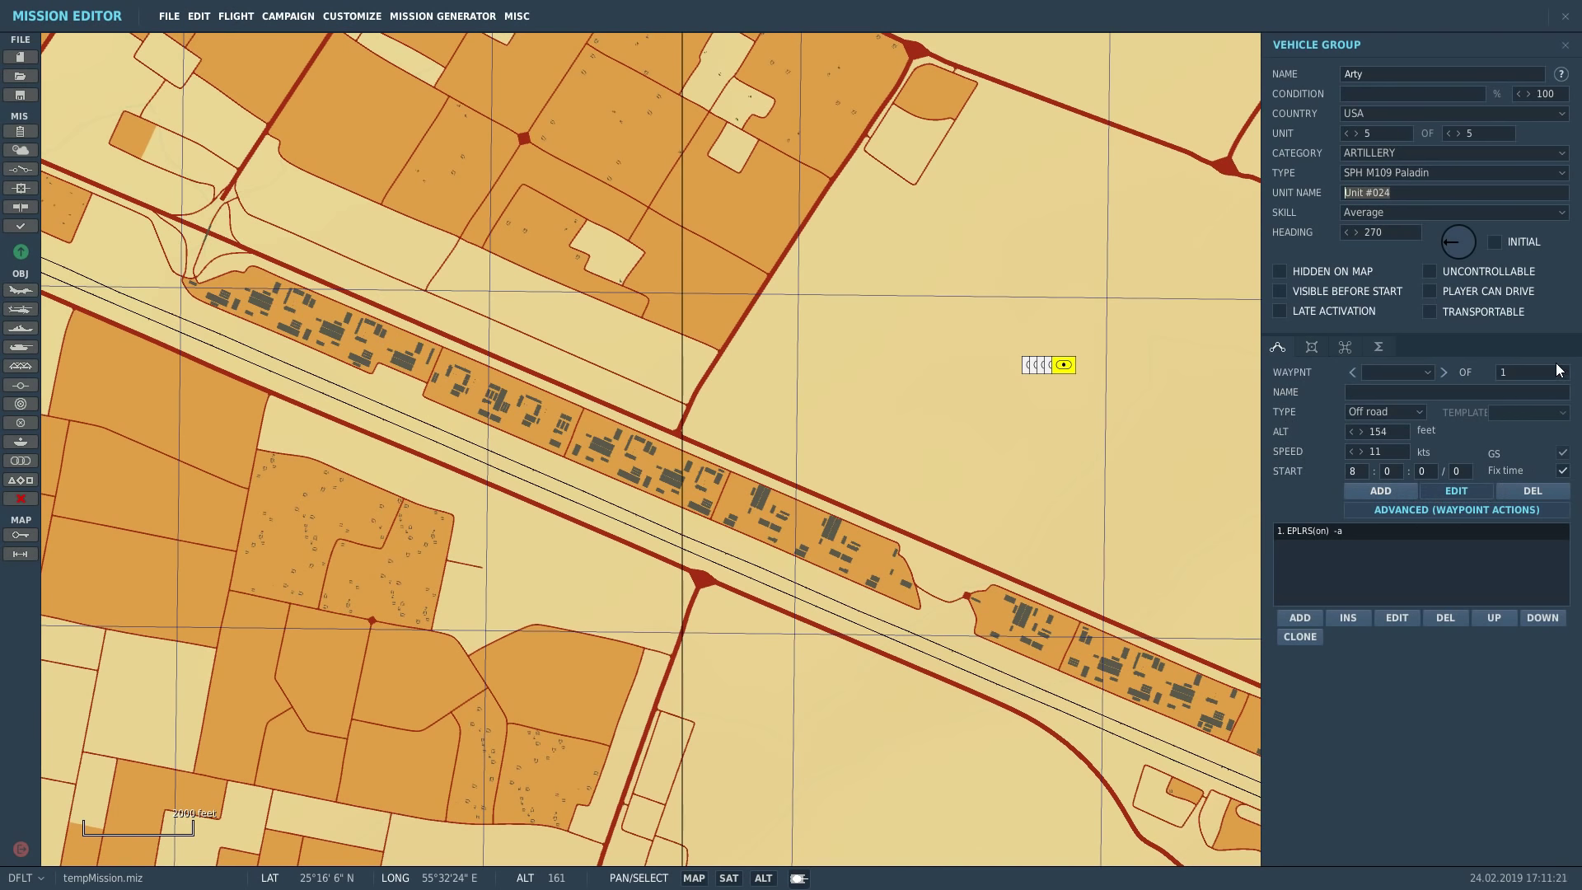
# - Add a Perform Task waypoint action with the Fire at Point action to the Arty group
pyautogui.scroll(-5, 1155, 432)
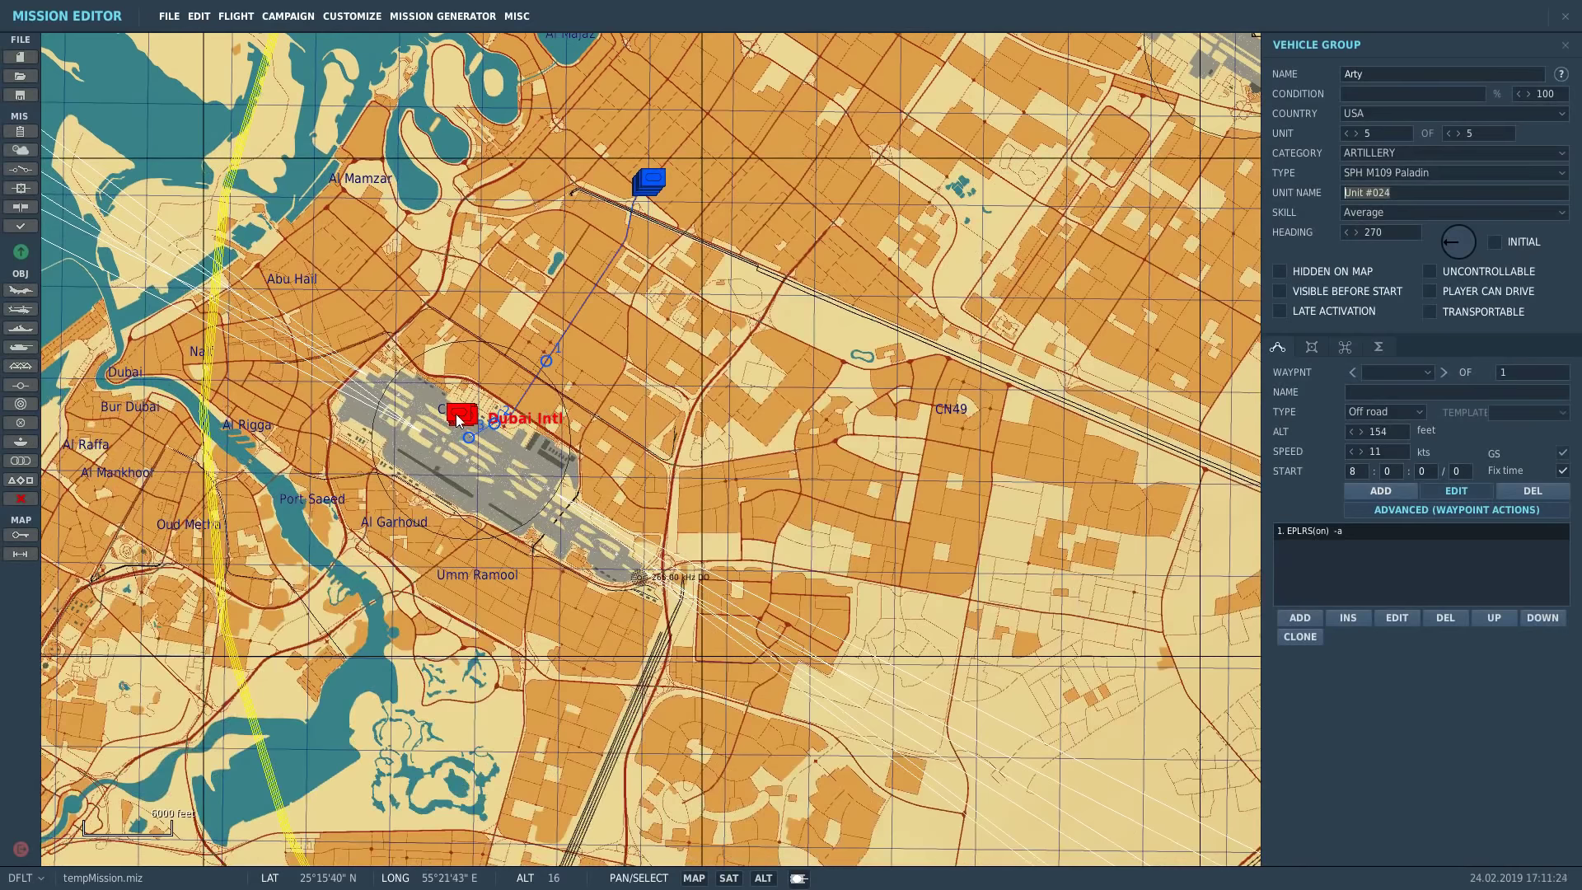
pyautogui.scroll(-3, 469, 420)
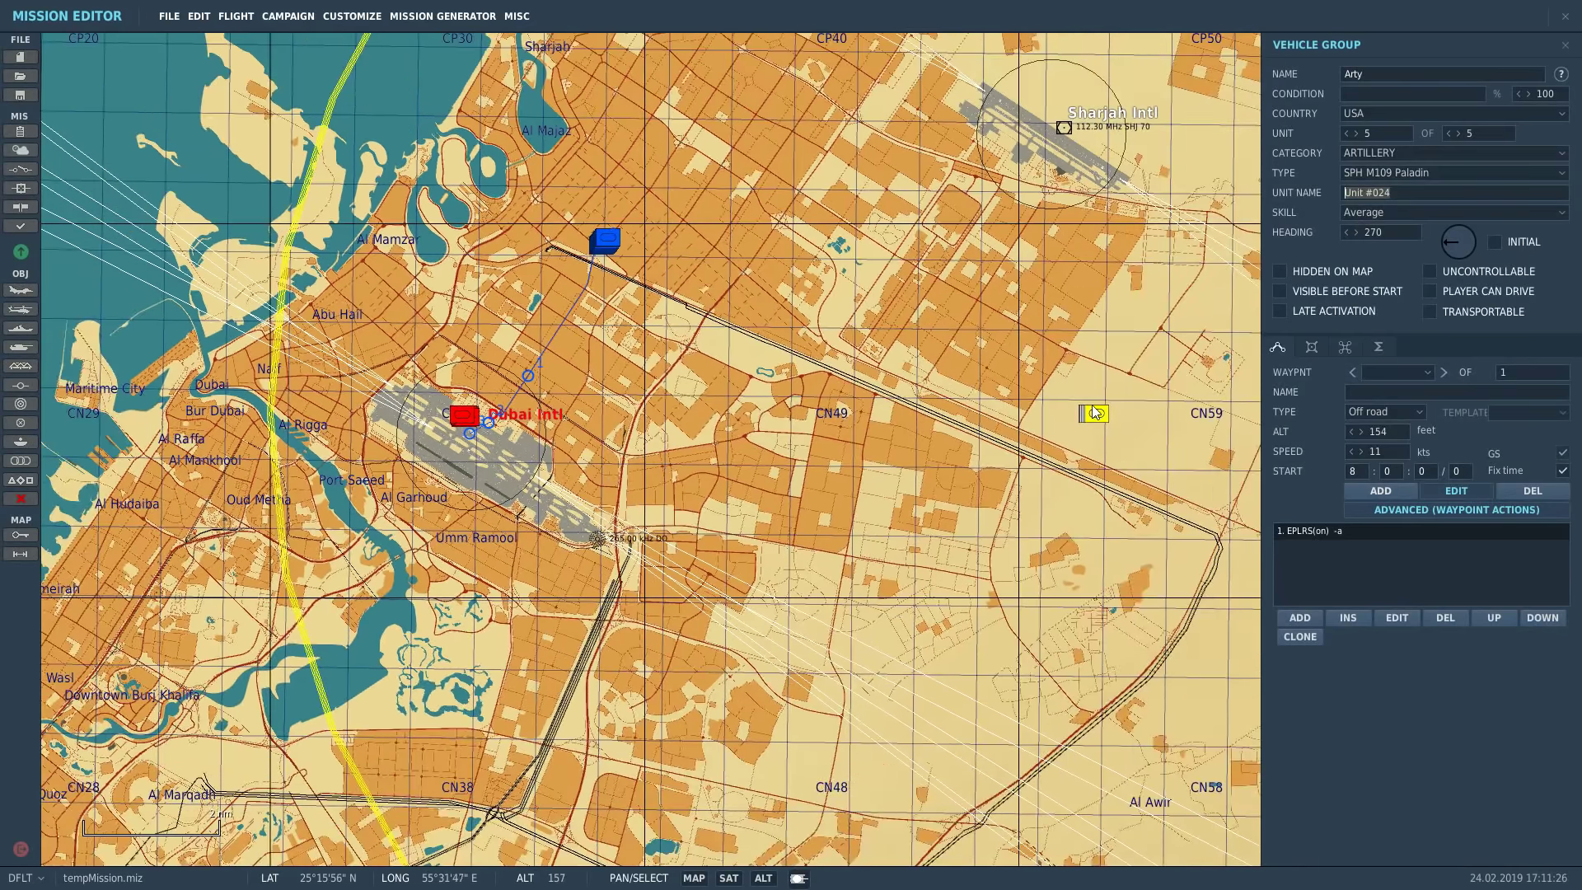
pyautogui.click(1301, 619)
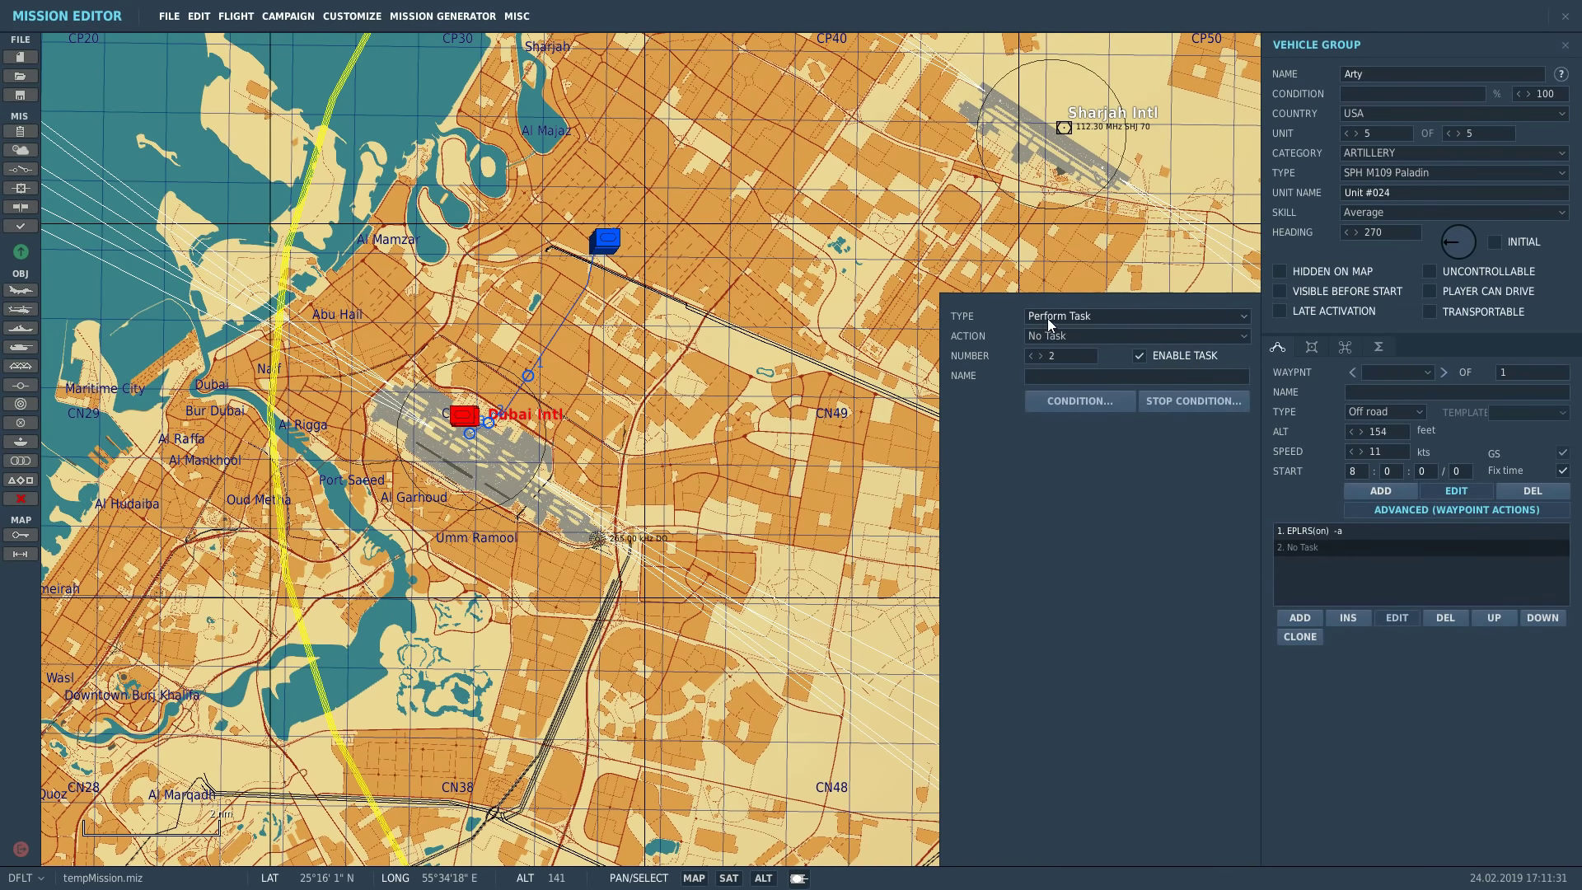
pyautogui.click(1049, 321)
pyautogui.click(1065, 331)
pyautogui.click(1065, 333)
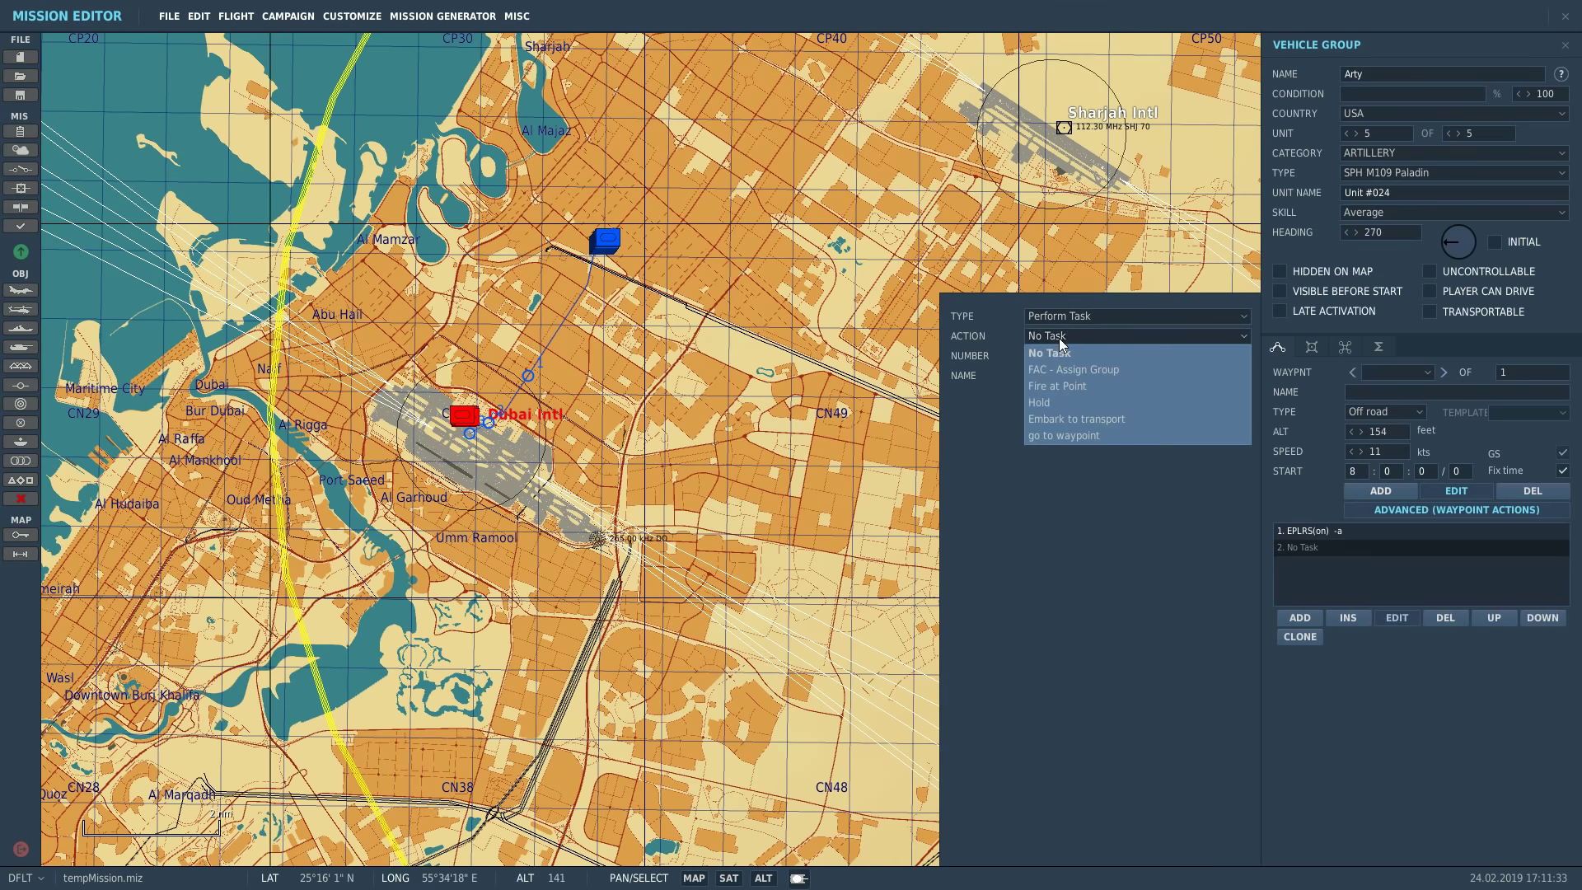
pyautogui.click(1055, 388)
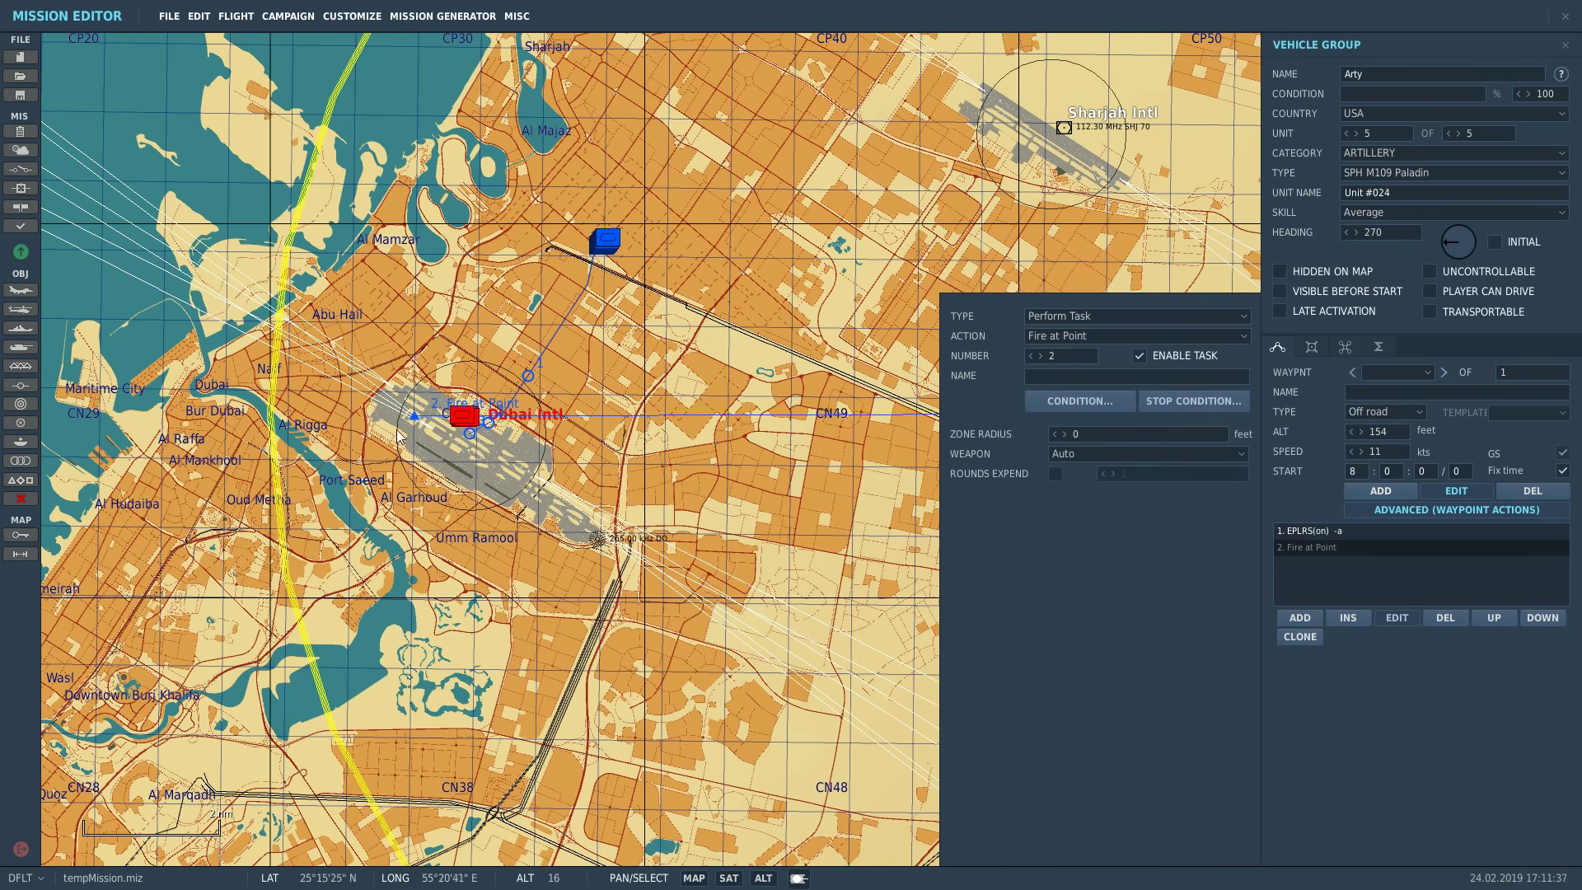
# - Move Arty's Fire at Point target onto the Dubai Intl airfield, just south of the Attackers' waypoint 3
pyautogui.moveTo(414, 419); pyautogui.dragTo(631, 531)
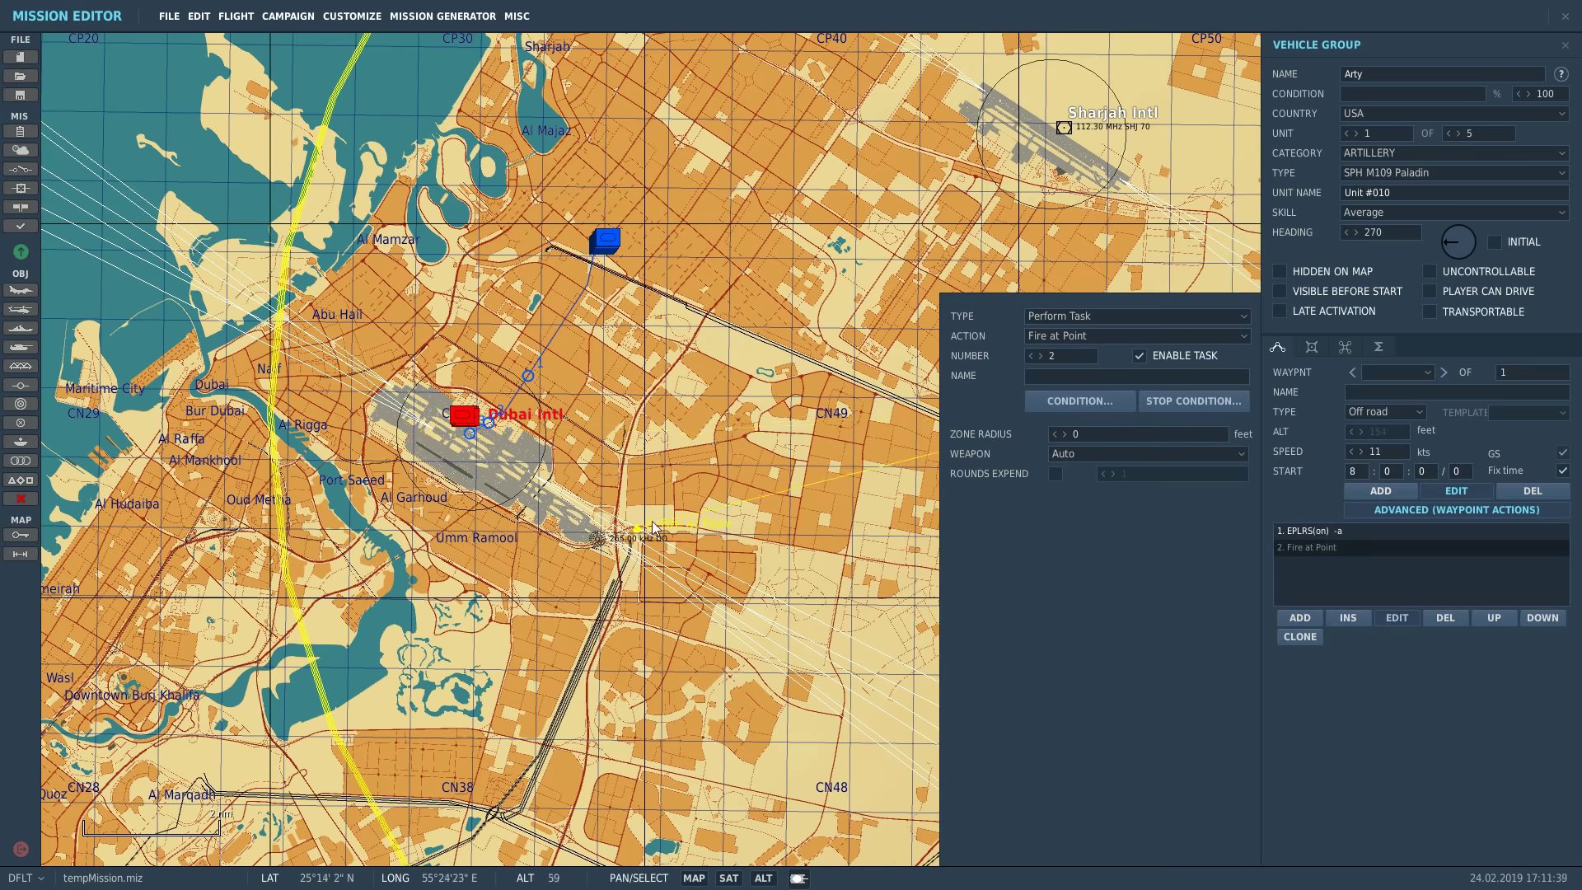
pyautogui.scroll(-3, 674, 442)
pyautogui.moveTo(686, 446); pyautogui.dragTo(605, 454)
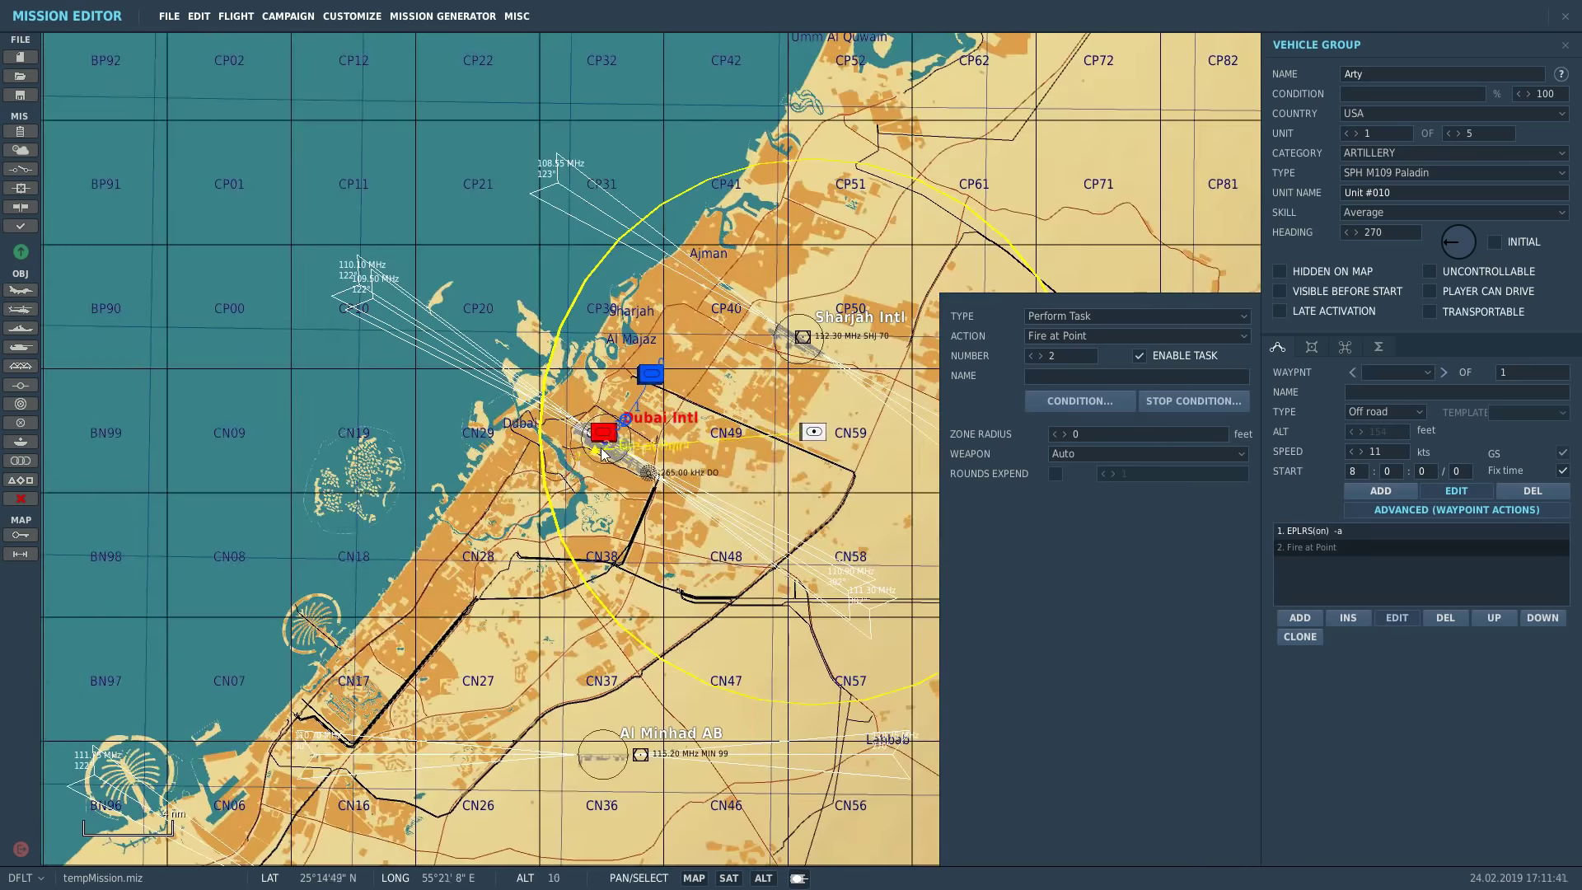
pyautogui.scroll(6, 603, 452)
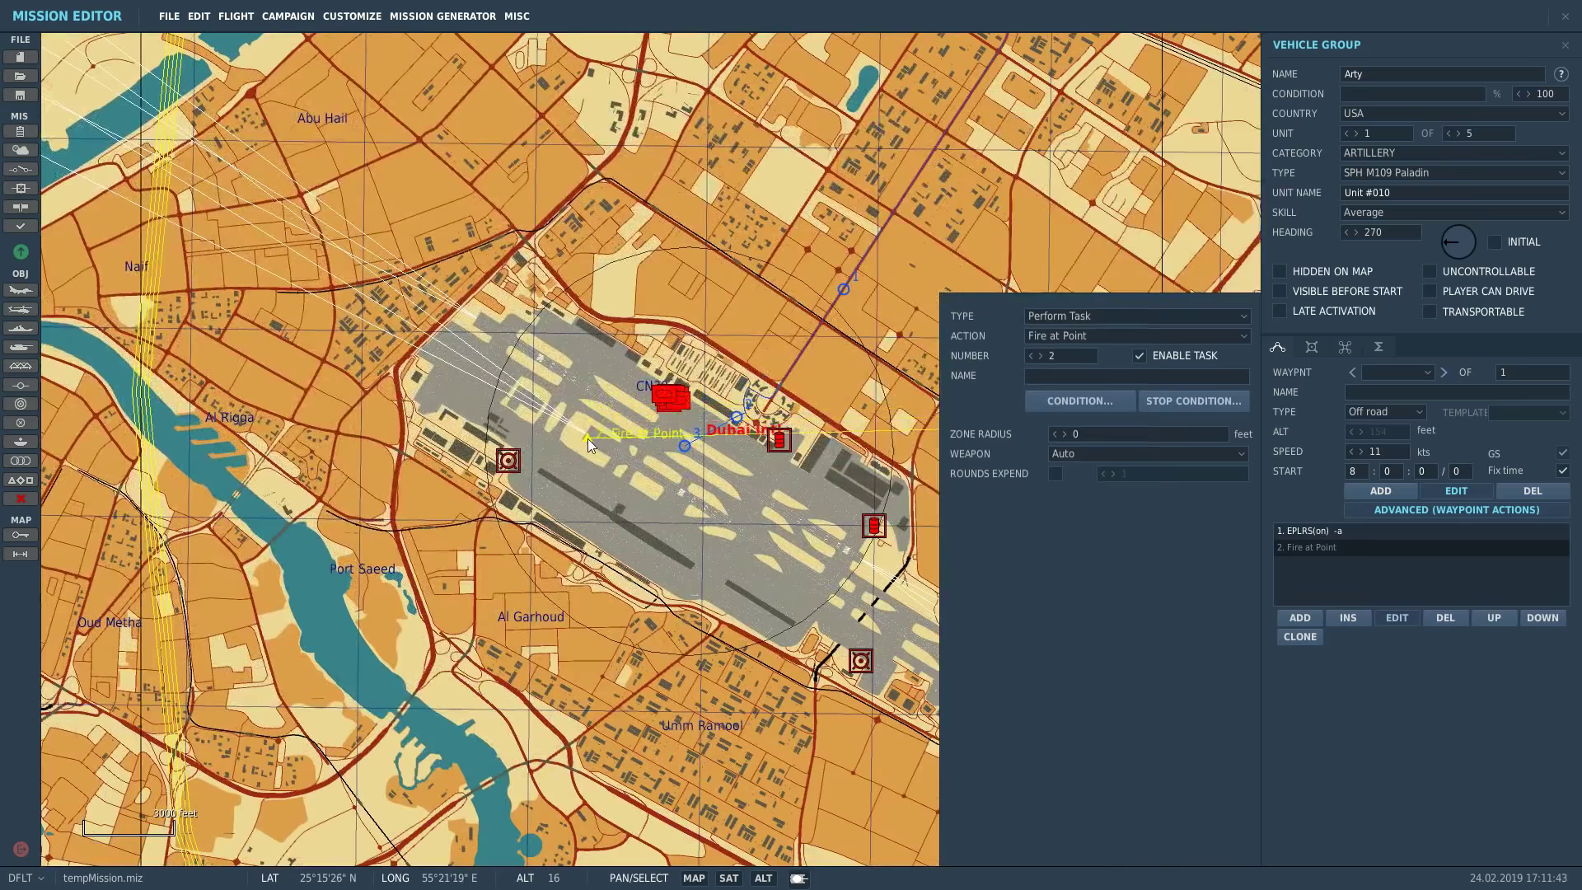
pyautogui.scroll(3, 588, 439)
pyautogui.moveTo(587, 438); pyautogui.dragTo(740, 481)
pyautogui.scroll(-1, 445, 530)
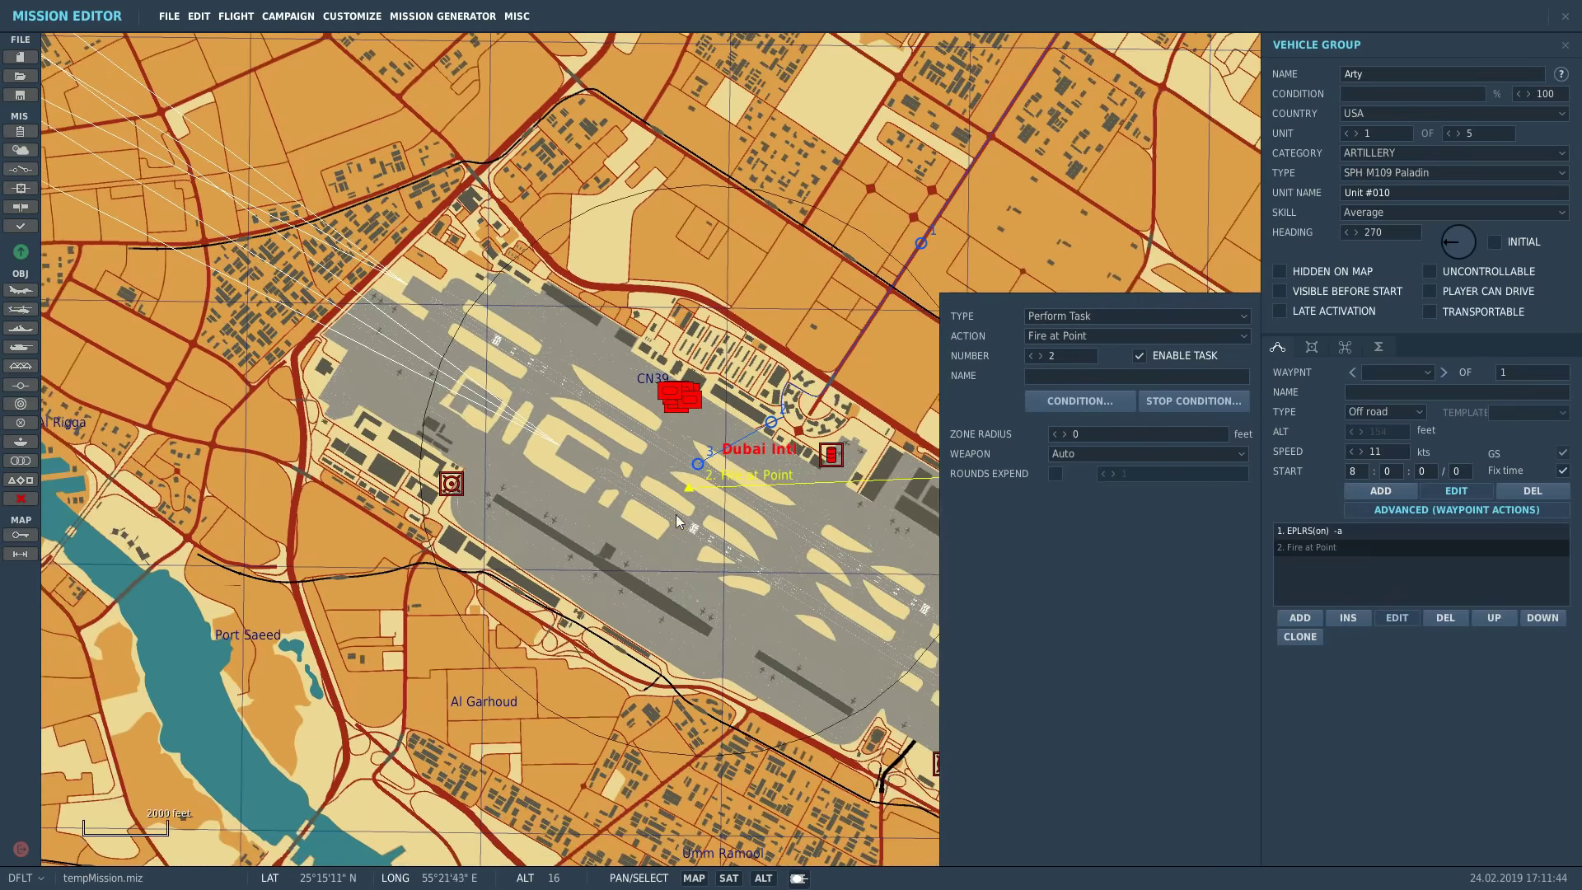
pyautogui.scroll(1, 676, 515)
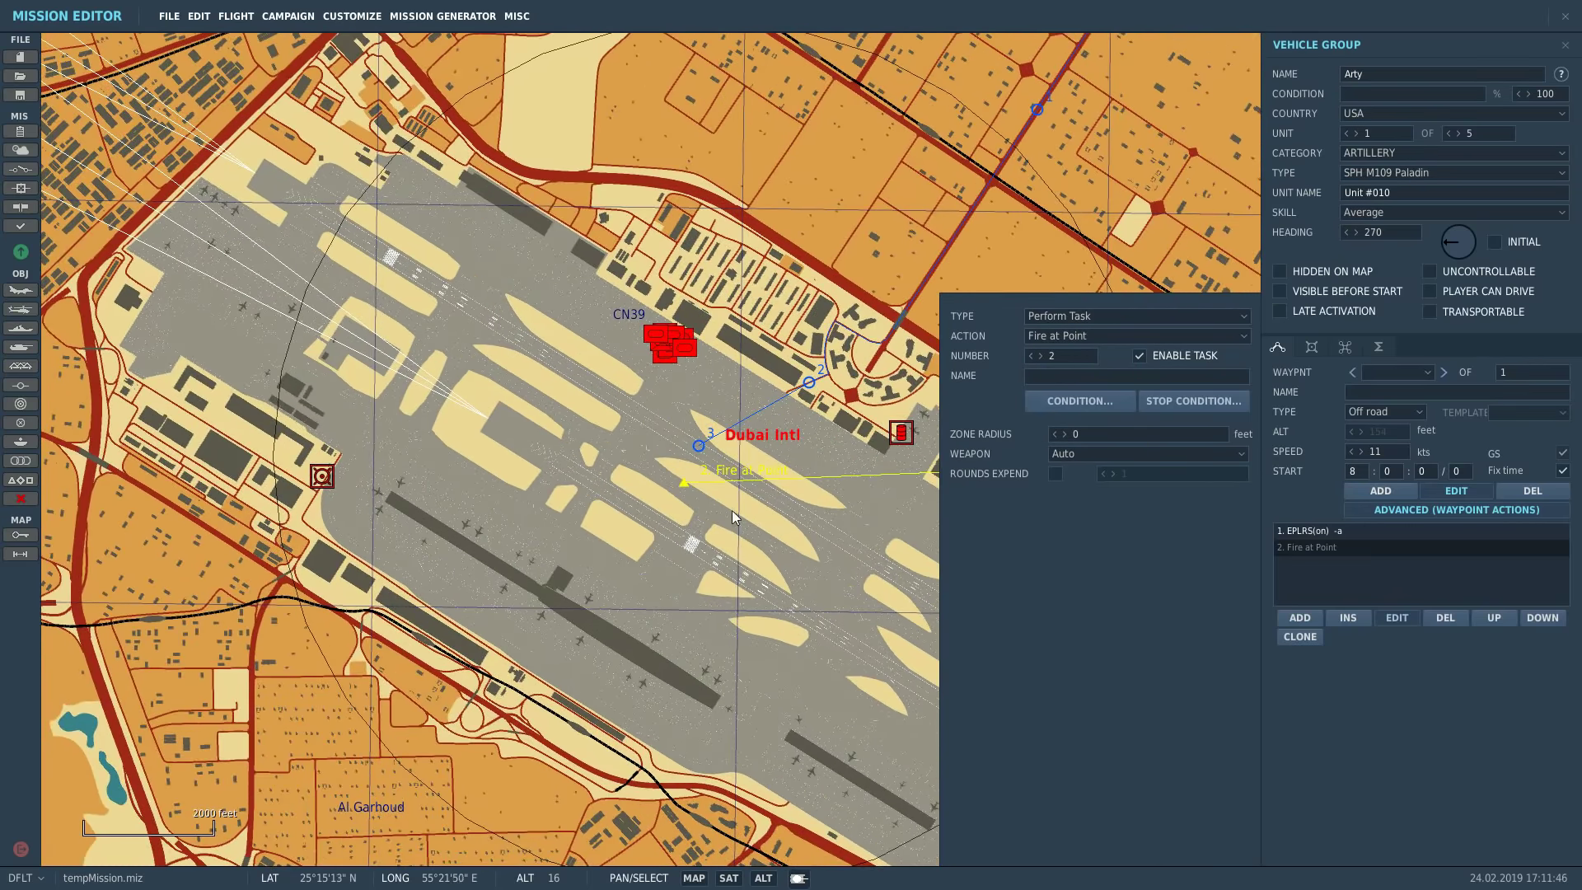
pyautogui.scroll(1, 692, 525)
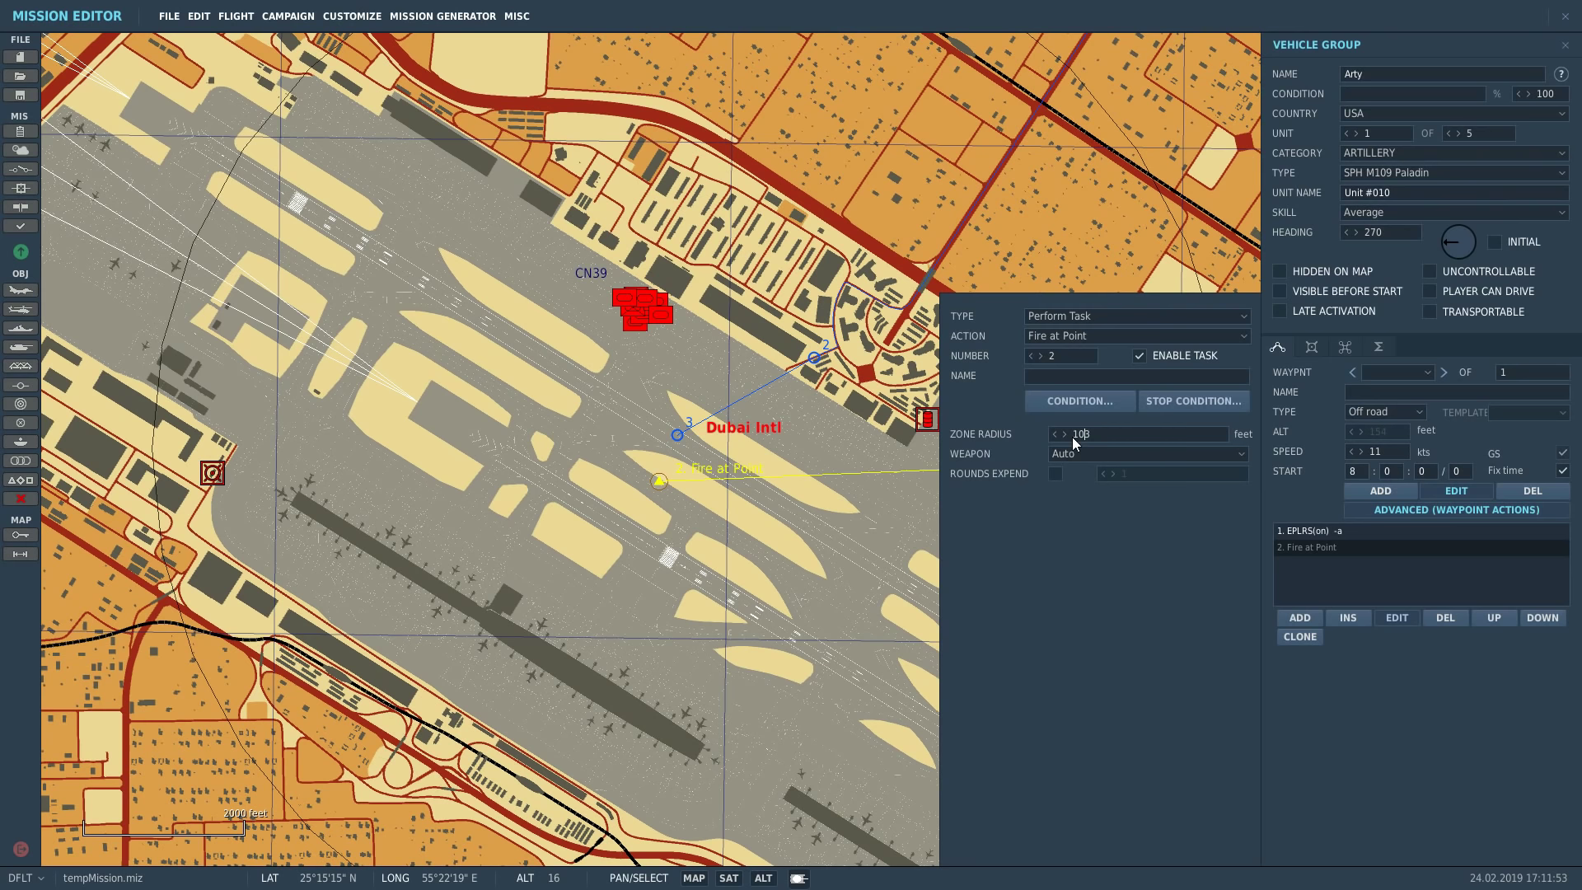
# - Give Arty's Fire at Point task a 3281-foot zone radius, Auto weapon and a rounds expend limit of 50
pyautogui.write('00')
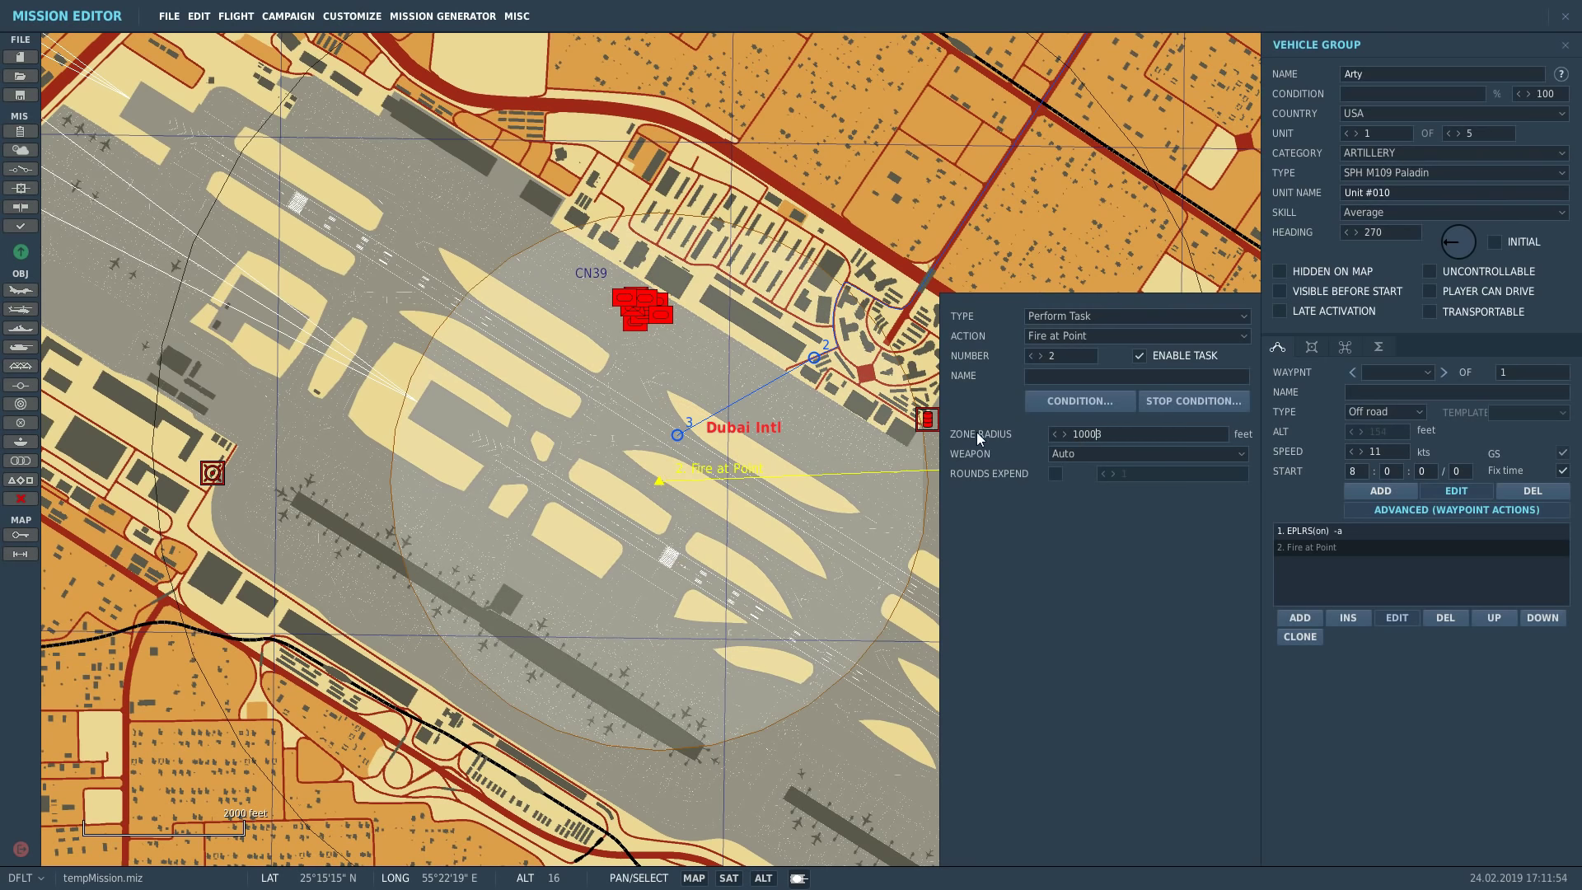
pyautogui.click(1068, 455)
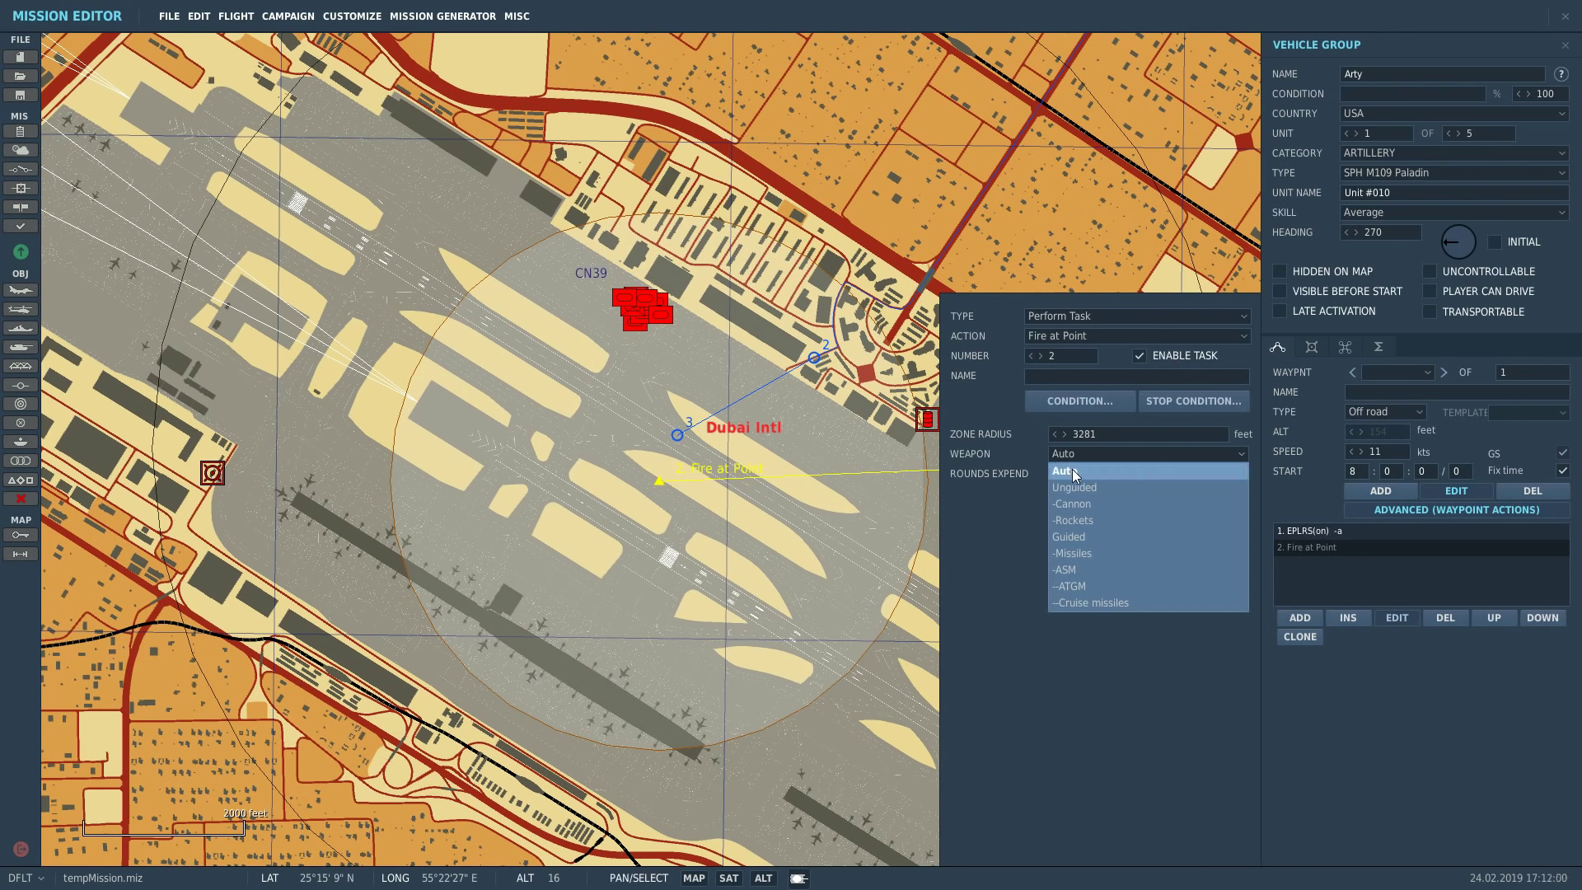
pyautogui.click(1075, 471)
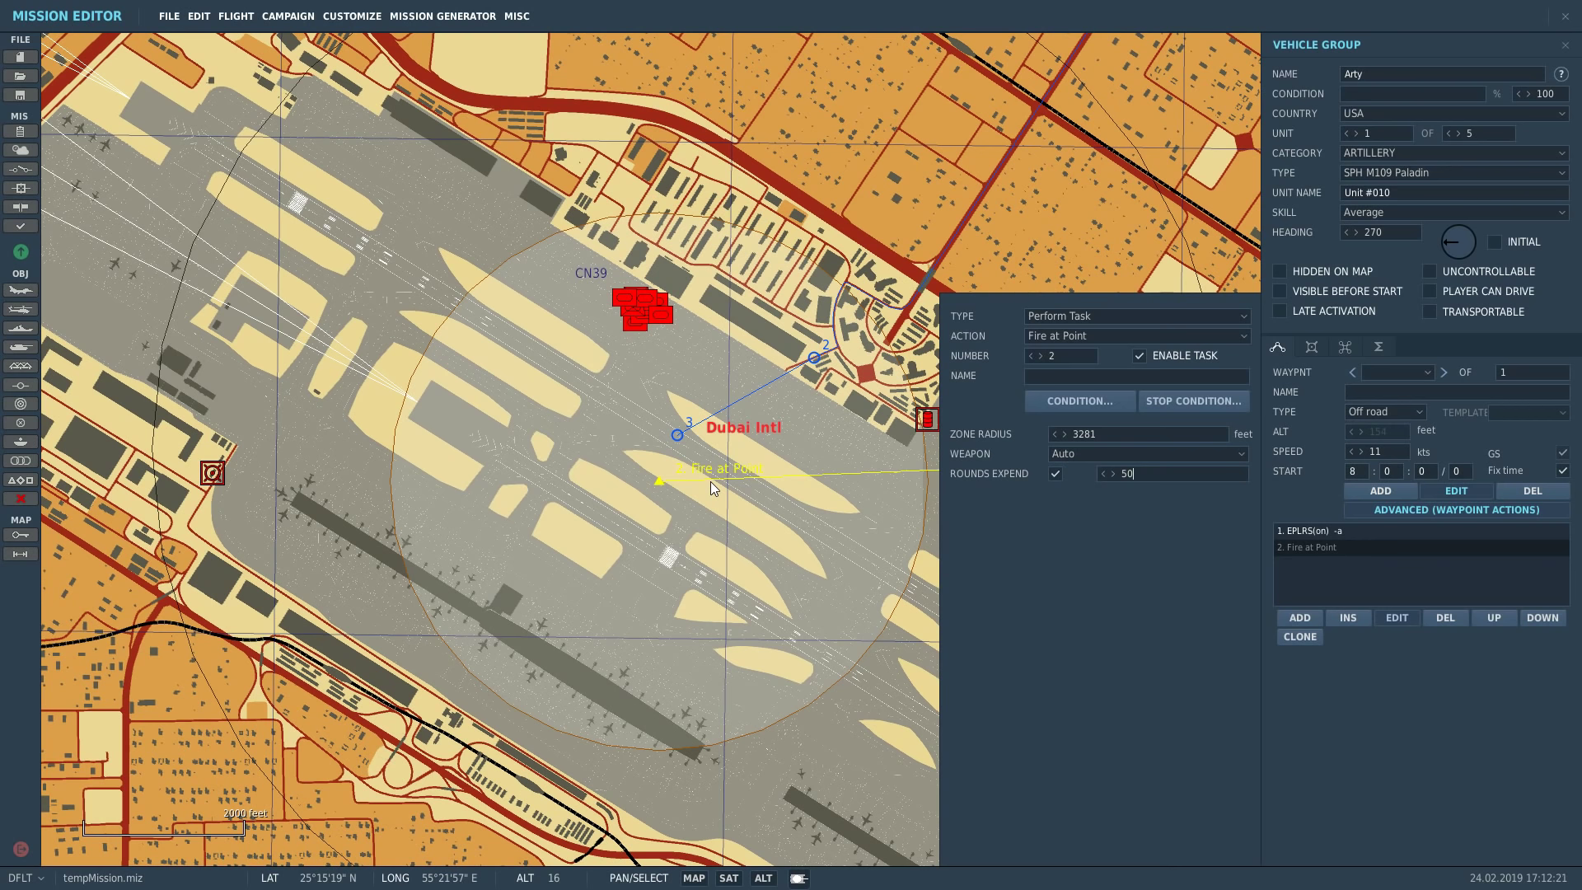
# - Make Arty's fire task start only when time is more than 8:10:00, leaving the user flag and probability conditions disabled, and close the group settings
pyautogui.scroll(-10, 644, 483)
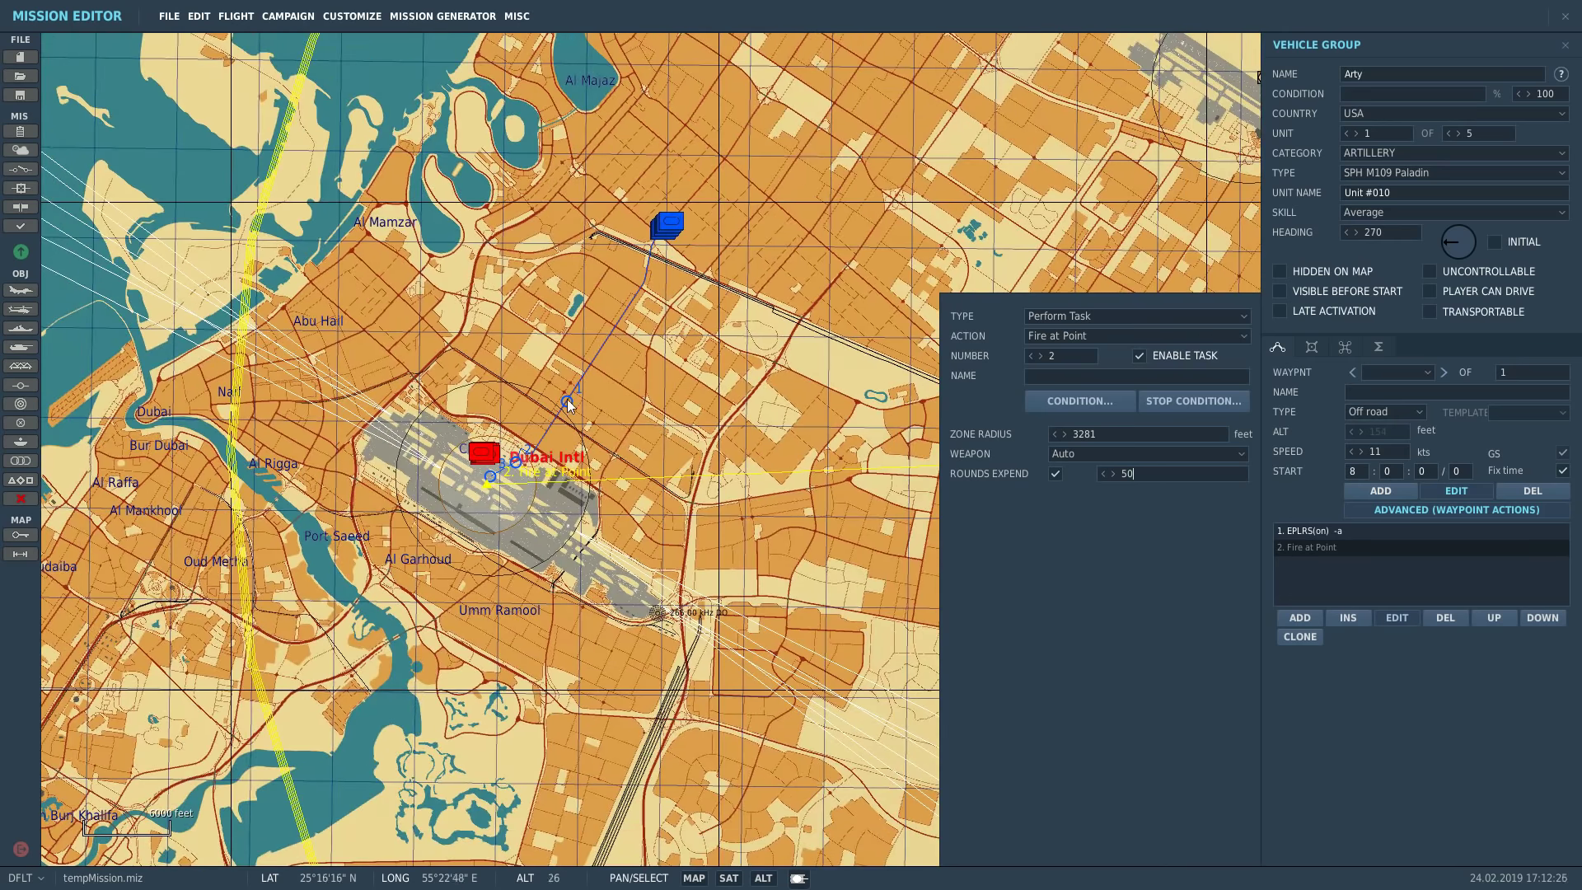
pyautogui.scroll(10, 567, 399)
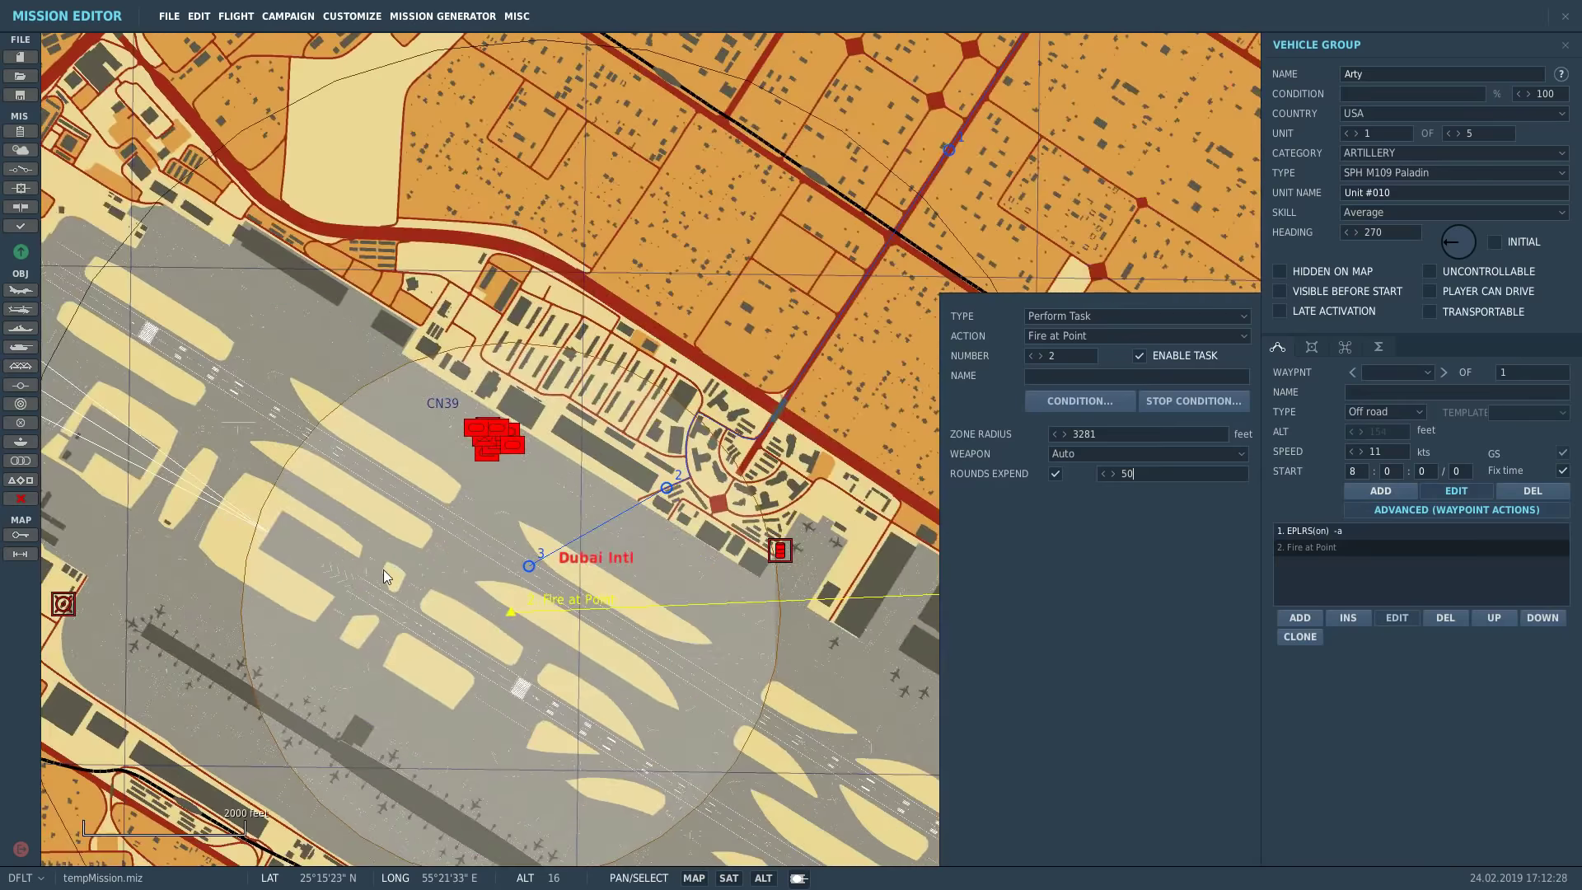
pyautogui.click(1081, 404)
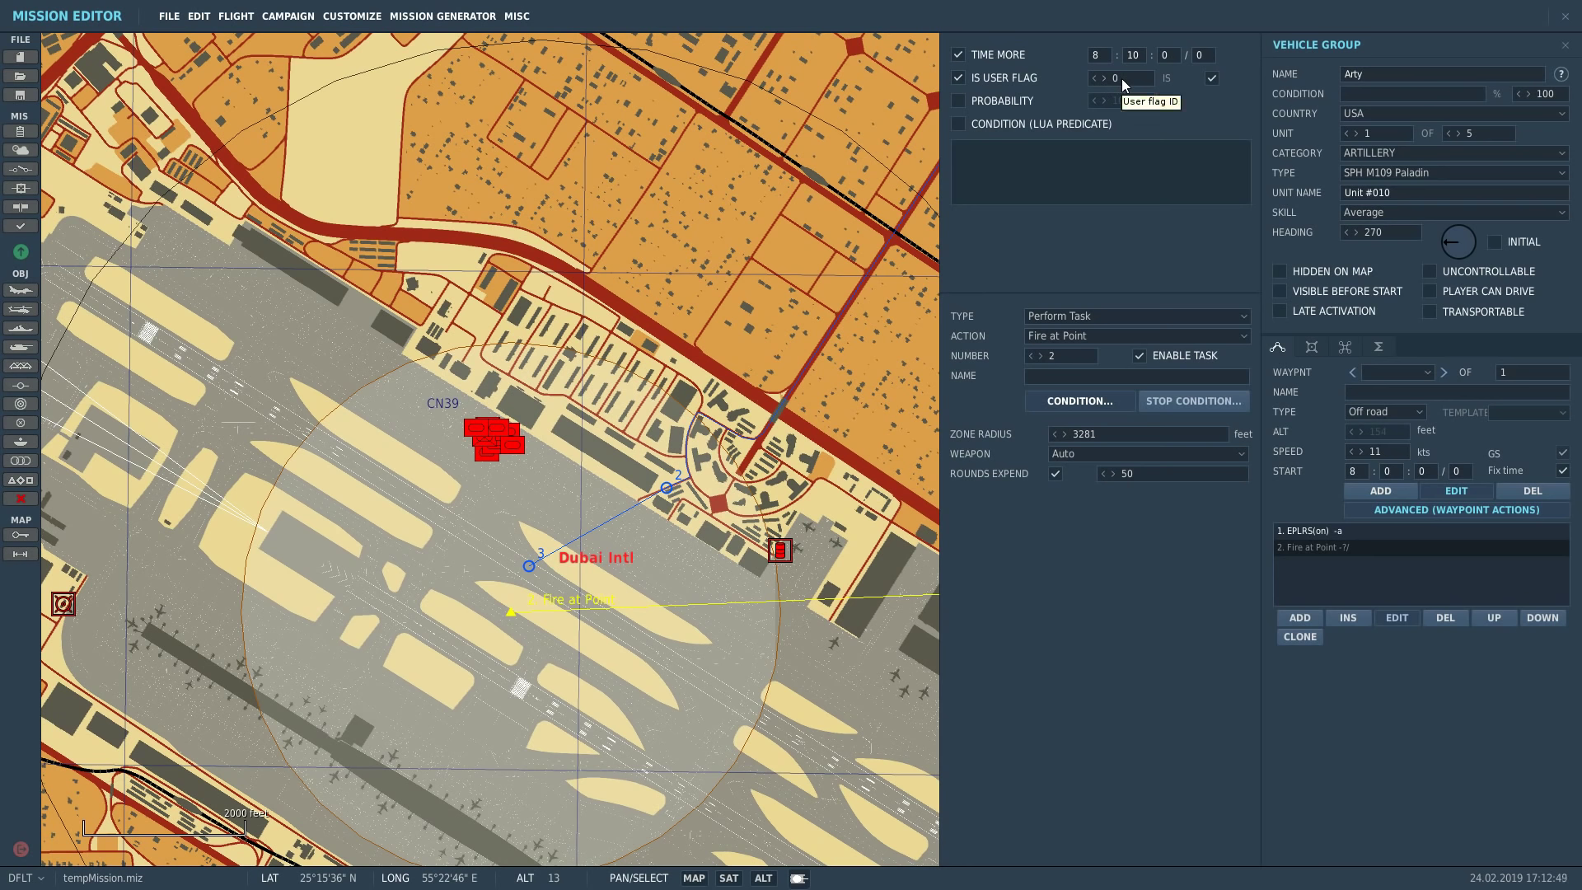
pyautogui.click(959, 79)
pyautogui.click(960, 101)
pyautogui.click(960, 100)
pyautogui.click(1566, 46)
# - Review the unit layout around Dubai Intl and launch the mission
pyautogui.scroll(-4, 620, 397)
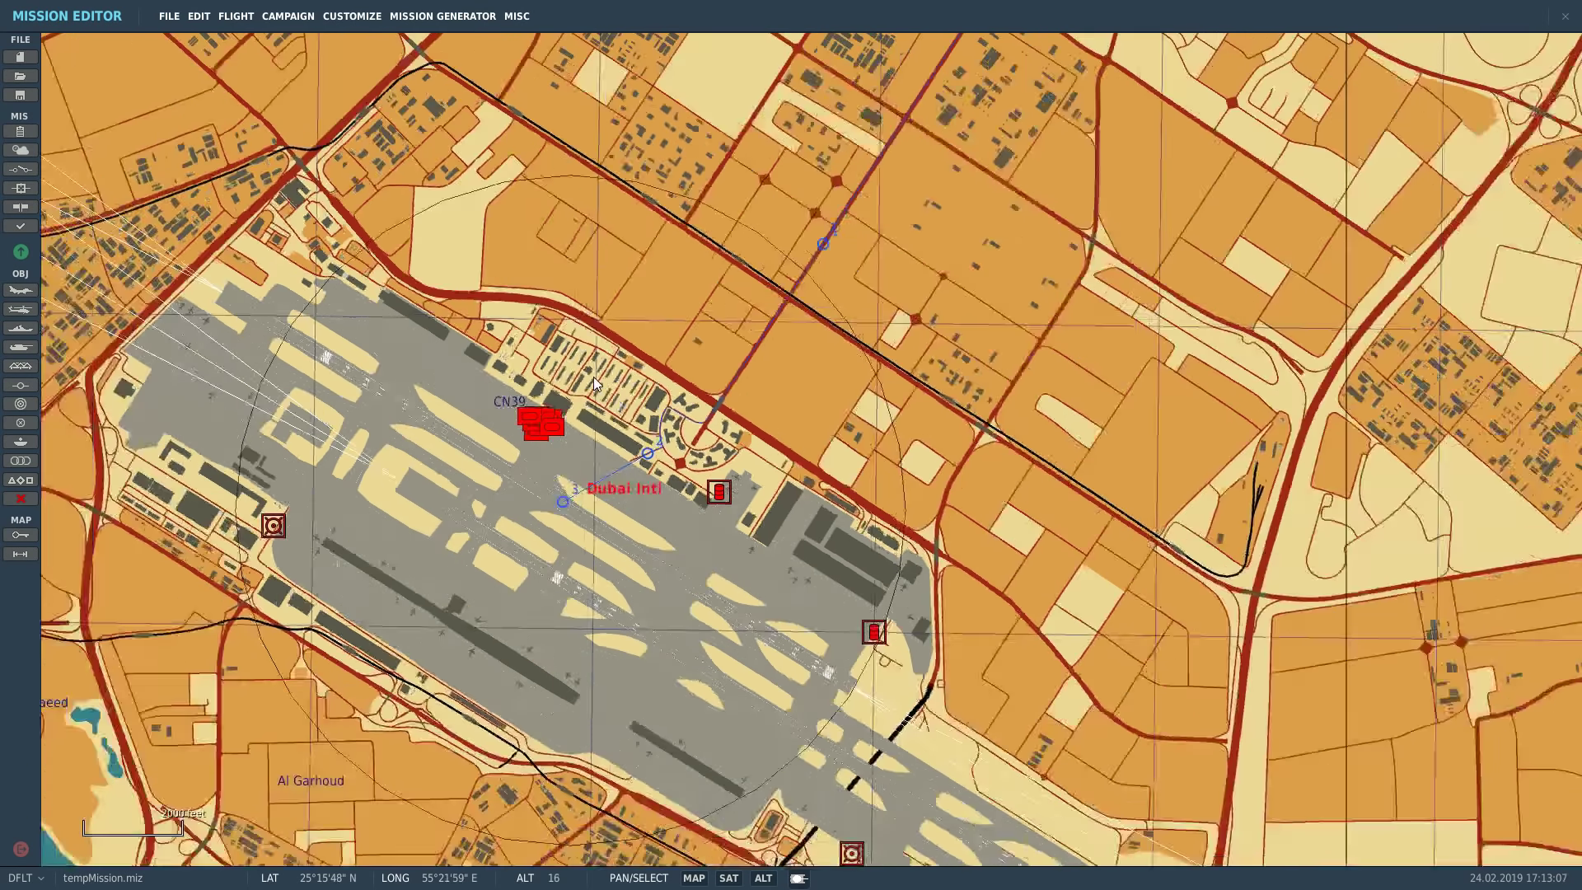
pyautogui.scroll(-2, 653, 332)
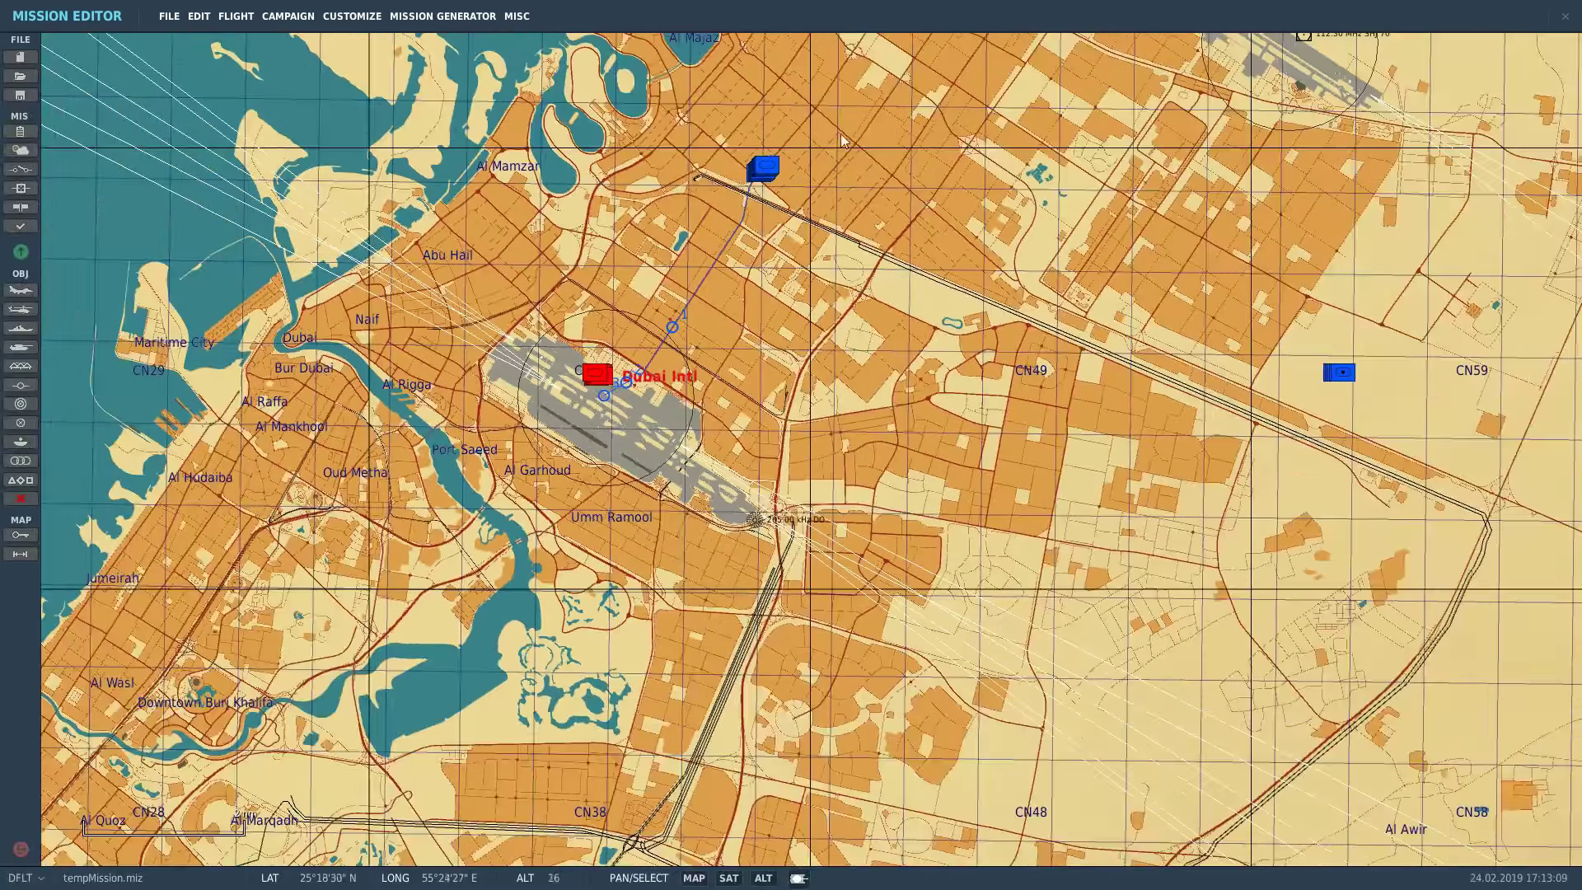
pyautogui.scroll(1, 902, 156)
pyautogui.click(22, 251)
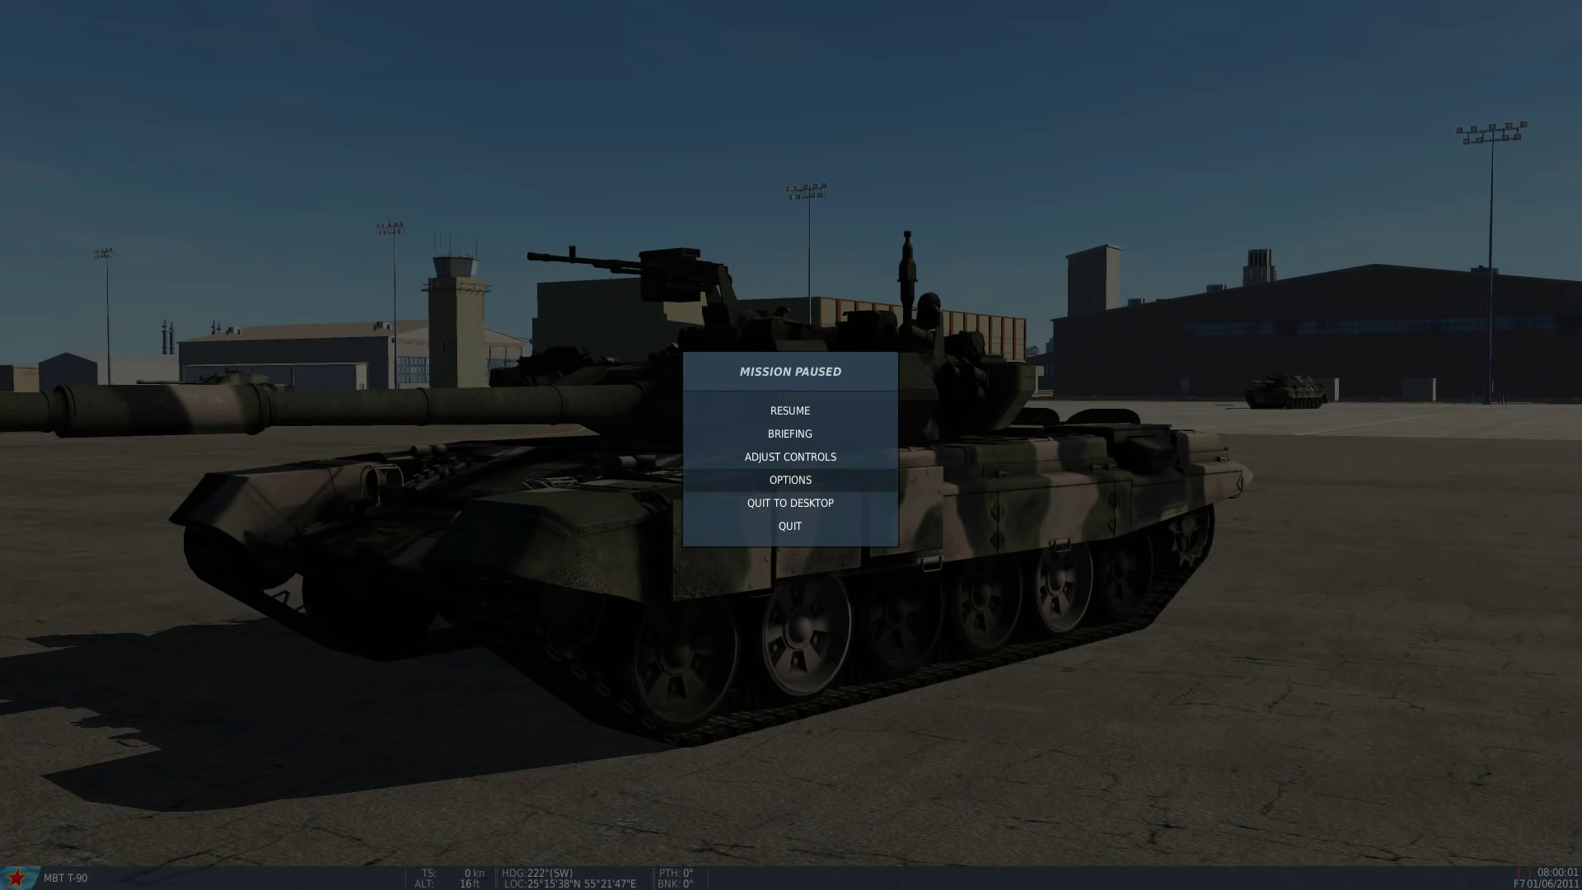
# - Lower the master volume to about half in the audio options and accept the change
pyautogui.click(790, 480)
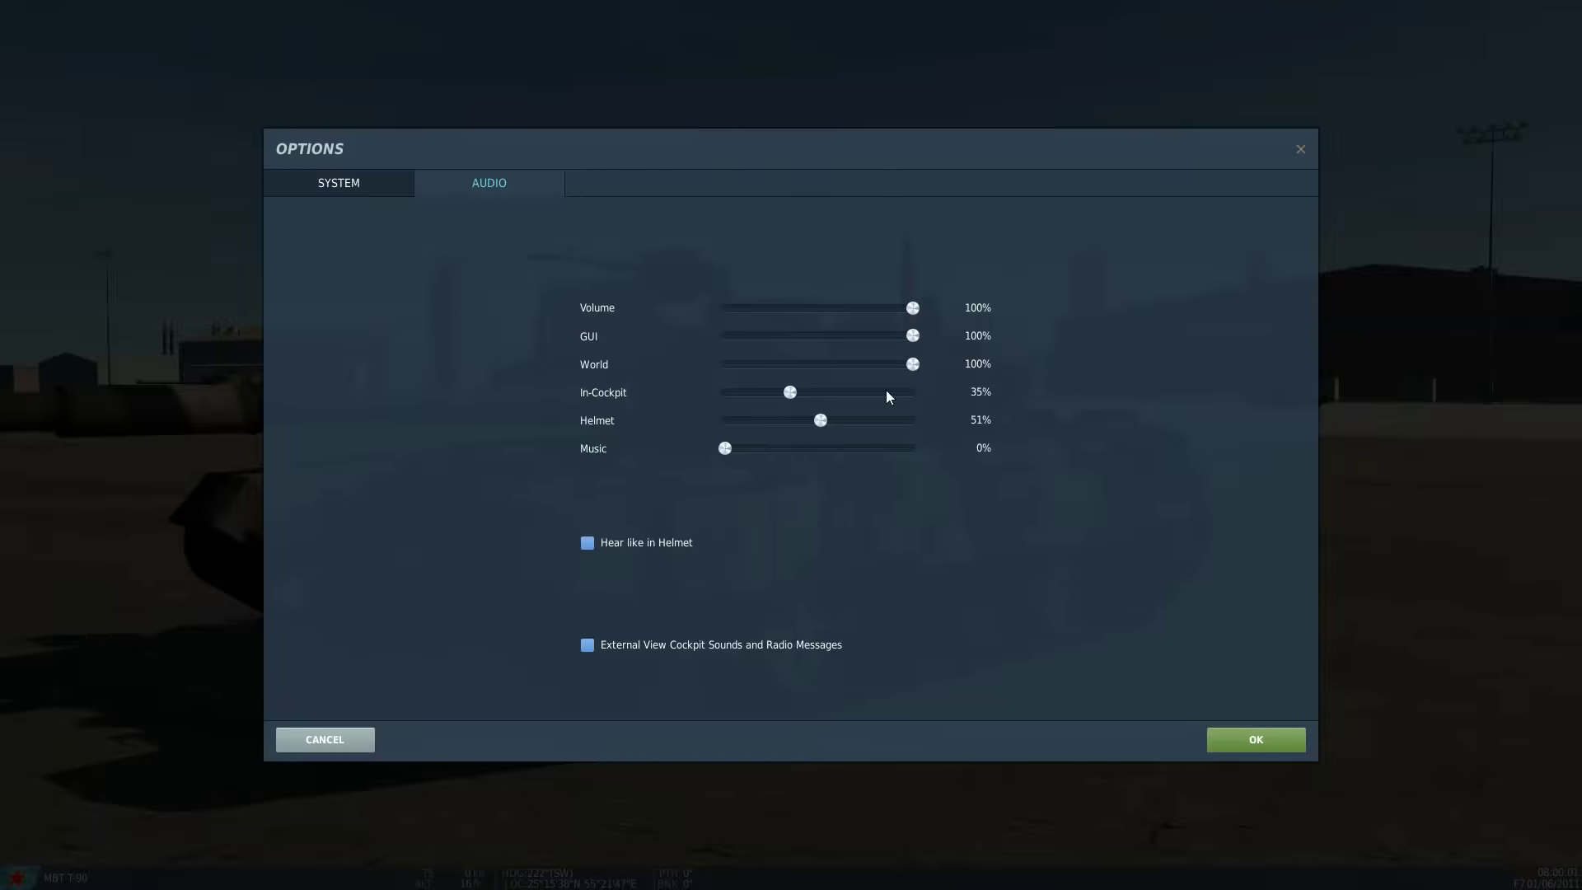
pyautogui.moveTo(907, 315); pyautogui.dragTo(816, 322)
pyautogui.click(1247, 740)
# - Look over the defending armour at the airfield and view the Attackers' Abrams column in 3D
pyautogui.scroll(-12, 792, 445)
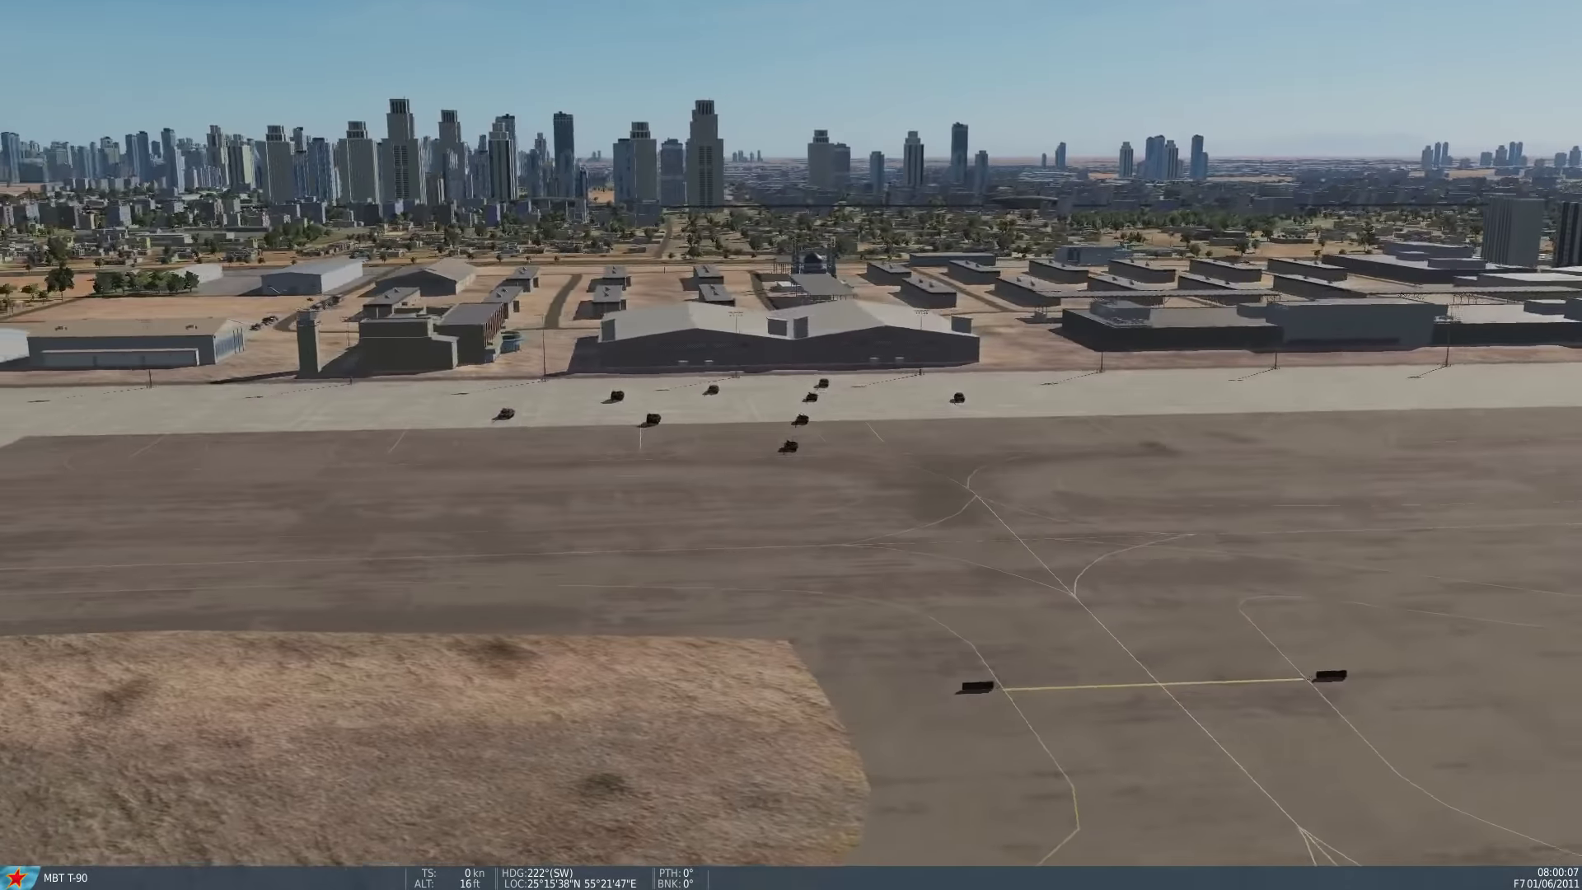
pyautogui.press('F10')
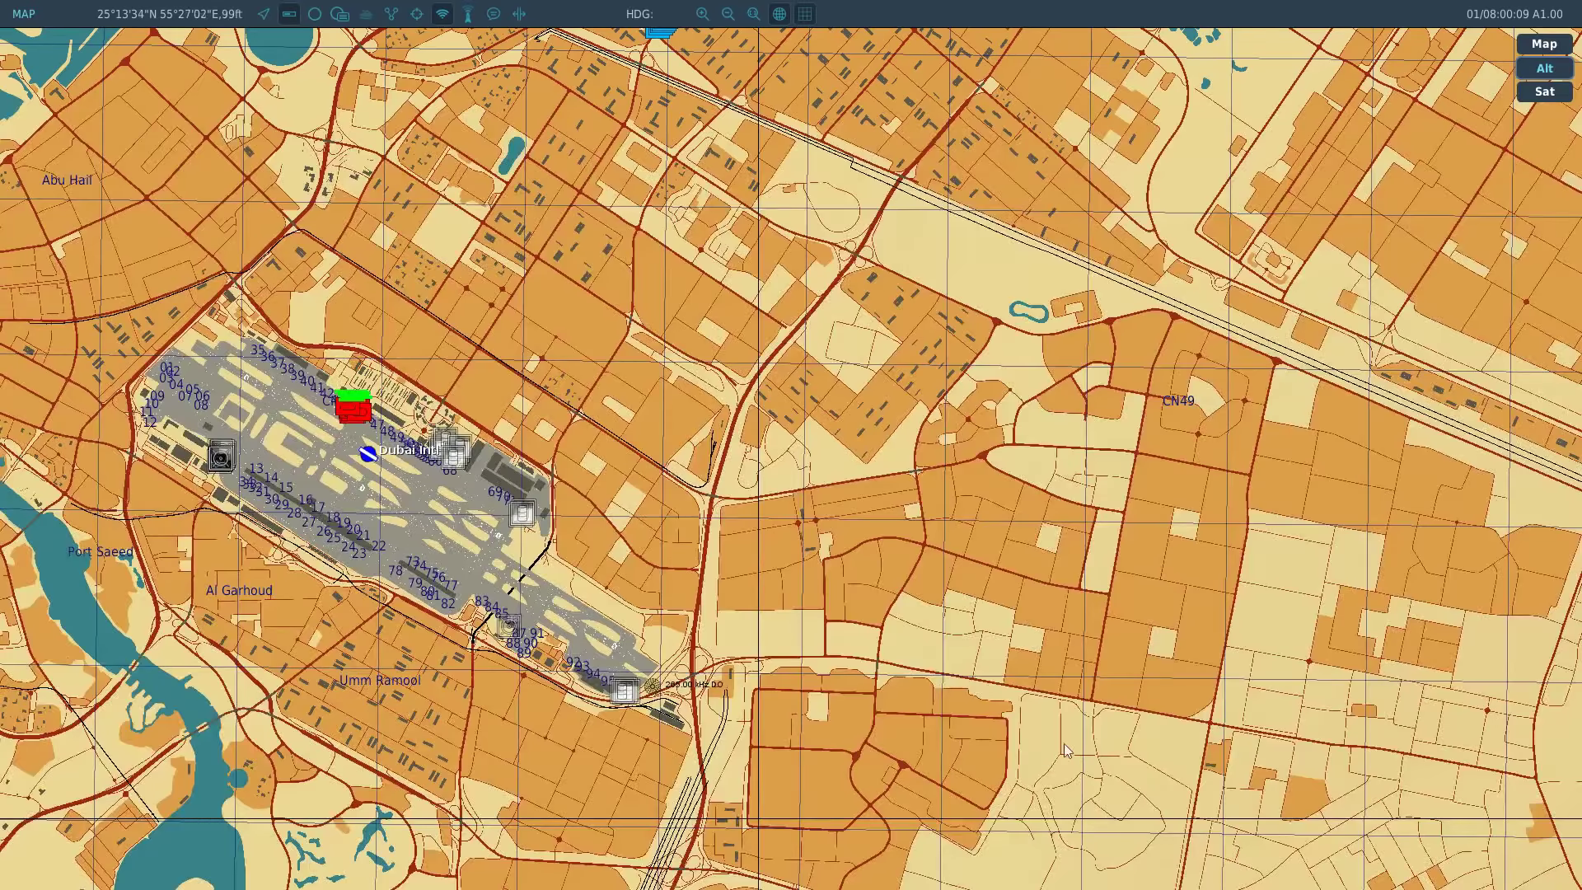
pyautogui.scroll(-1, 1086, 750)
pyautogui.click(775, 260)
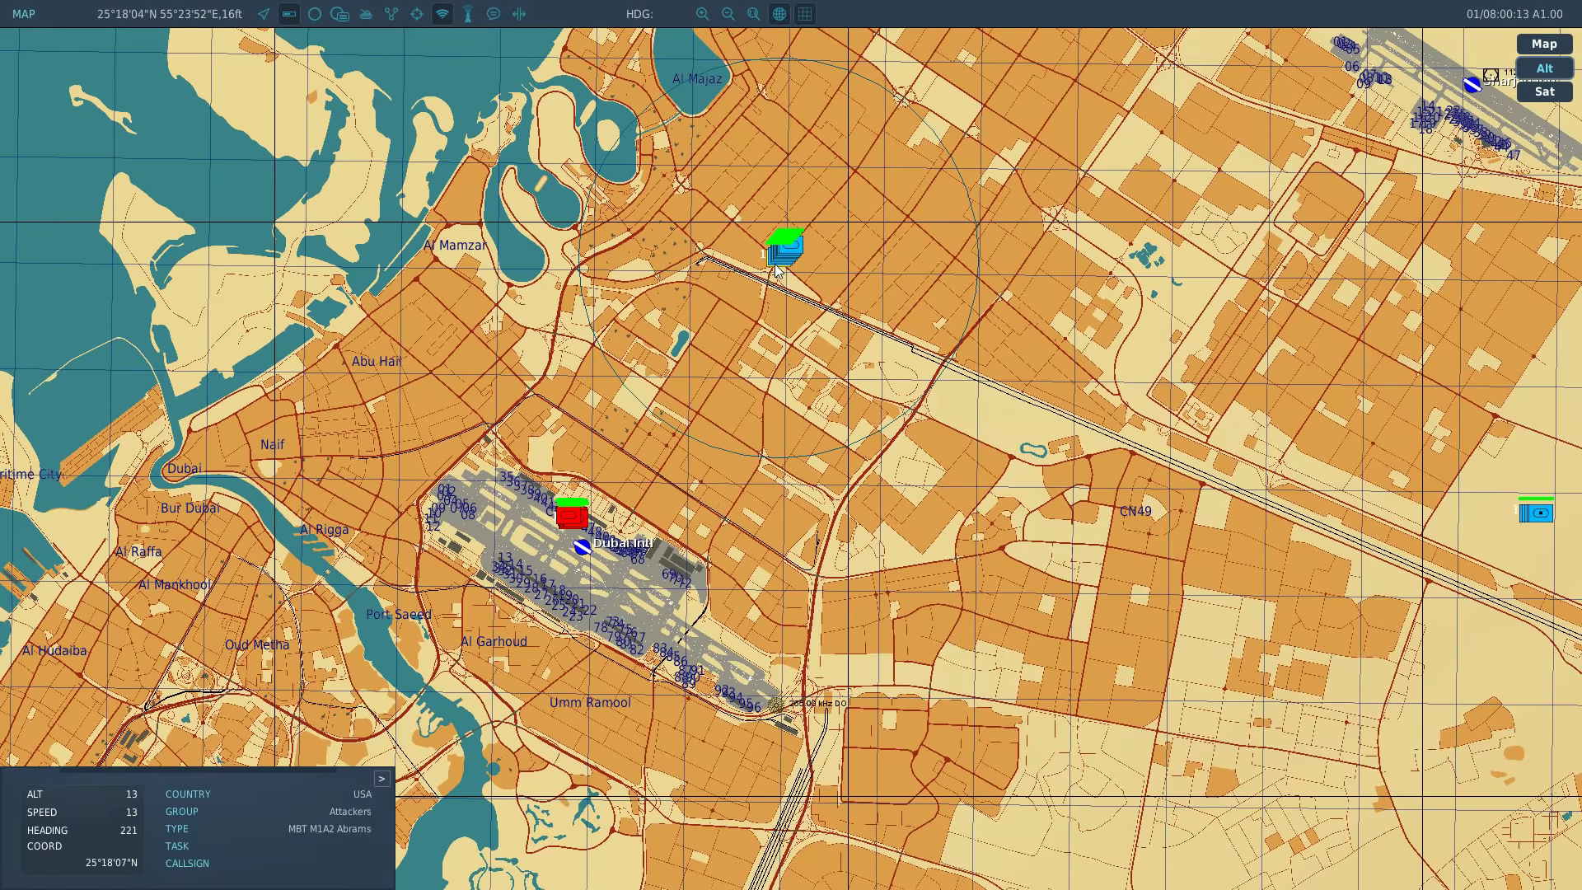
pyautogui.press('F7')
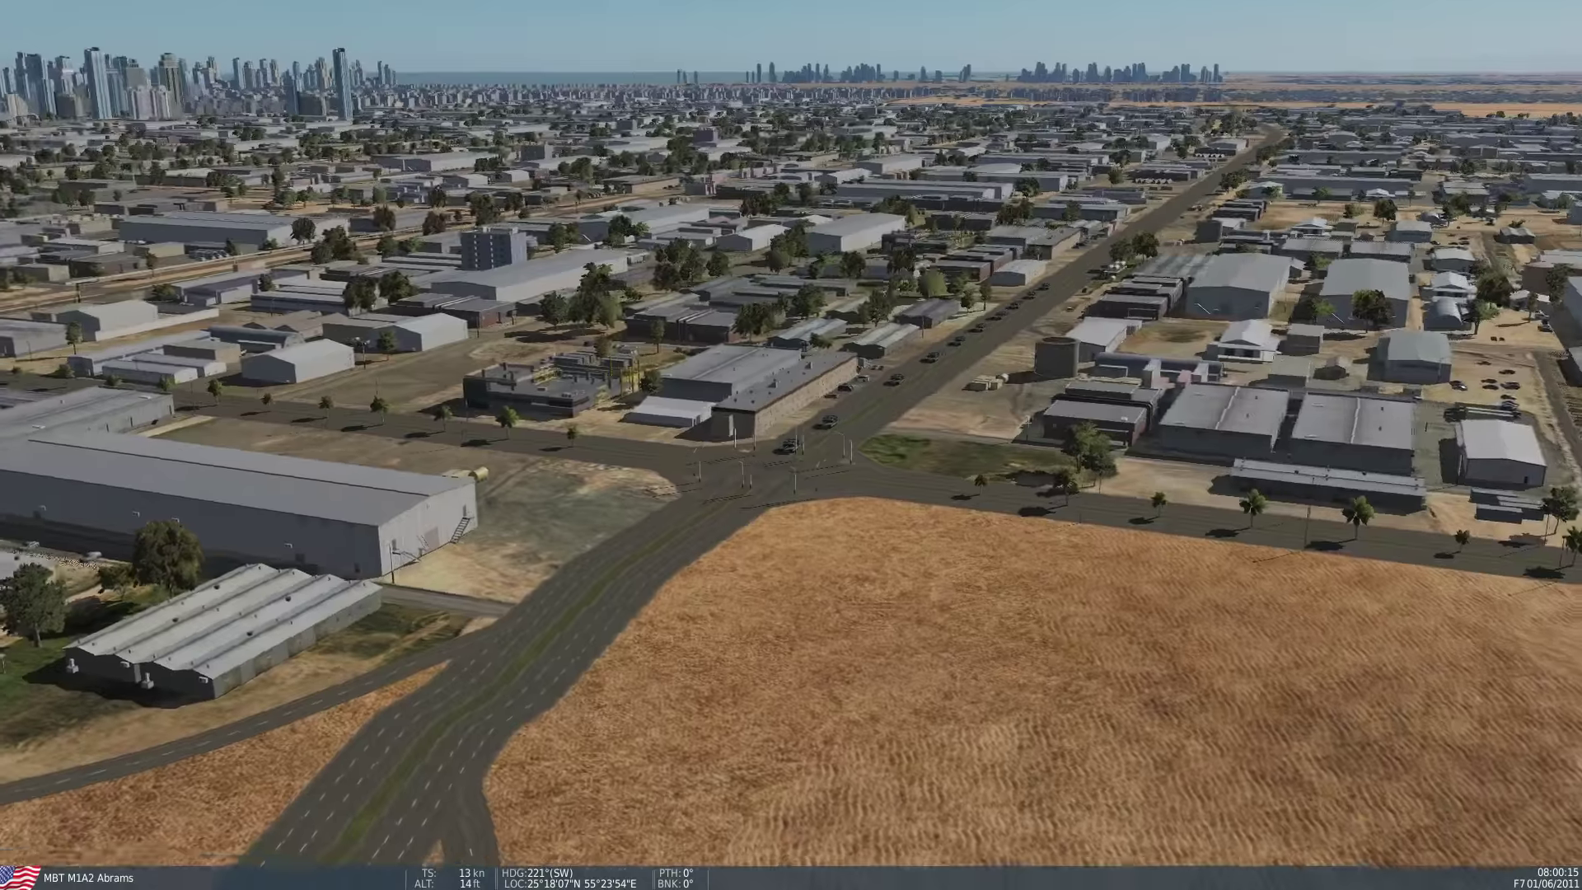
pyautogui.scroll(5, 792, 445)
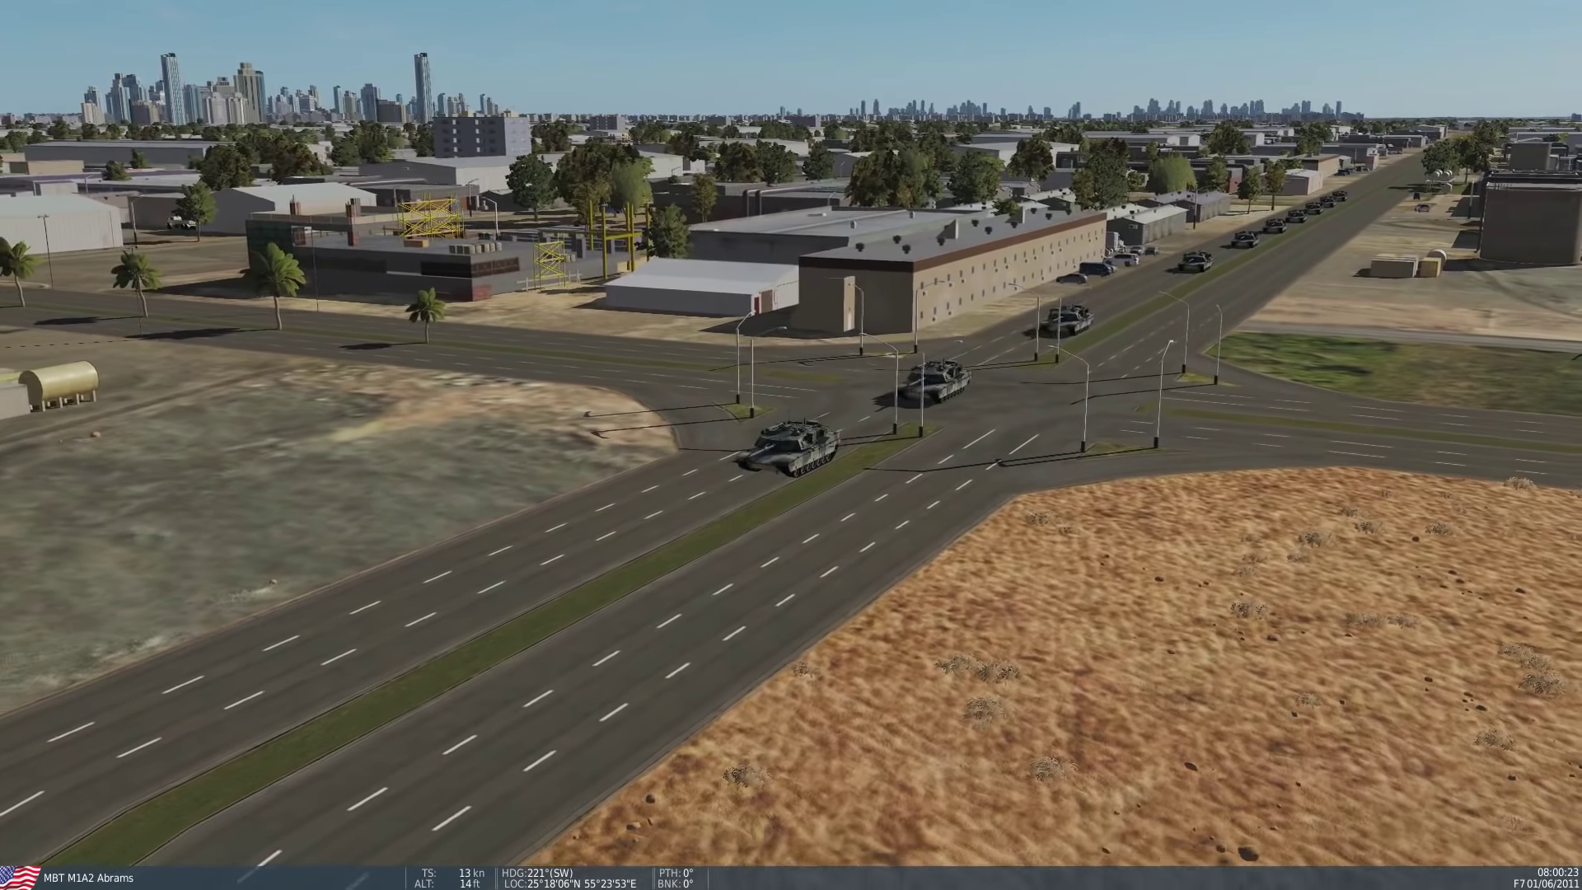
# - Select the Arty group on the mission map and view its Paladins in 3D
pyautogui.press('F10')
pyautogui.scroll(-2, 763, 420)
pyautogui.click(1209, 482)
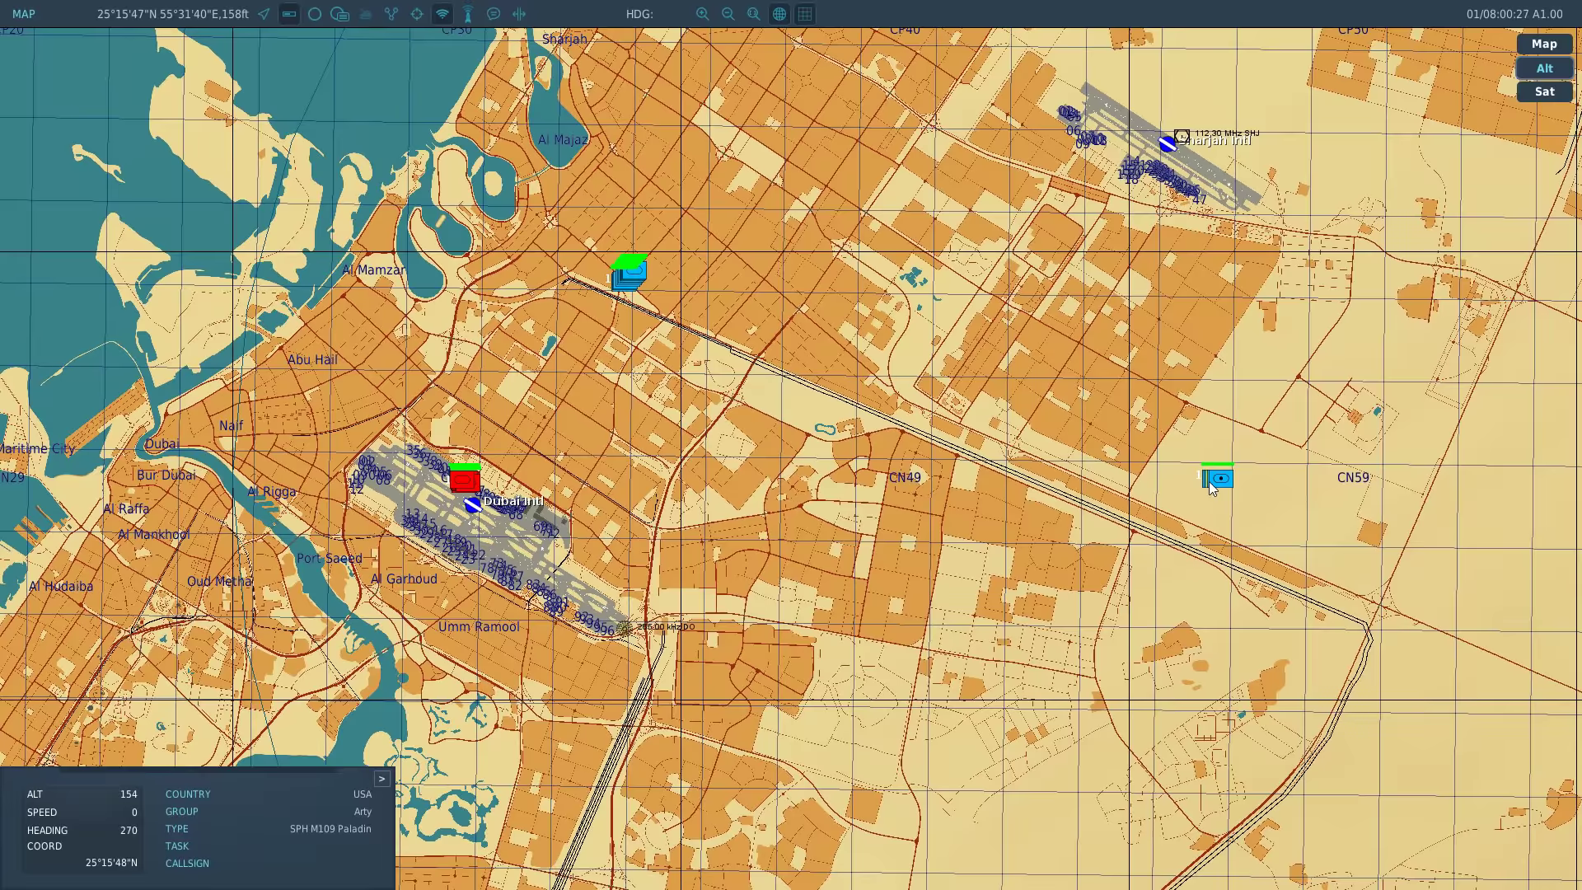
pyautogui.press('F7')
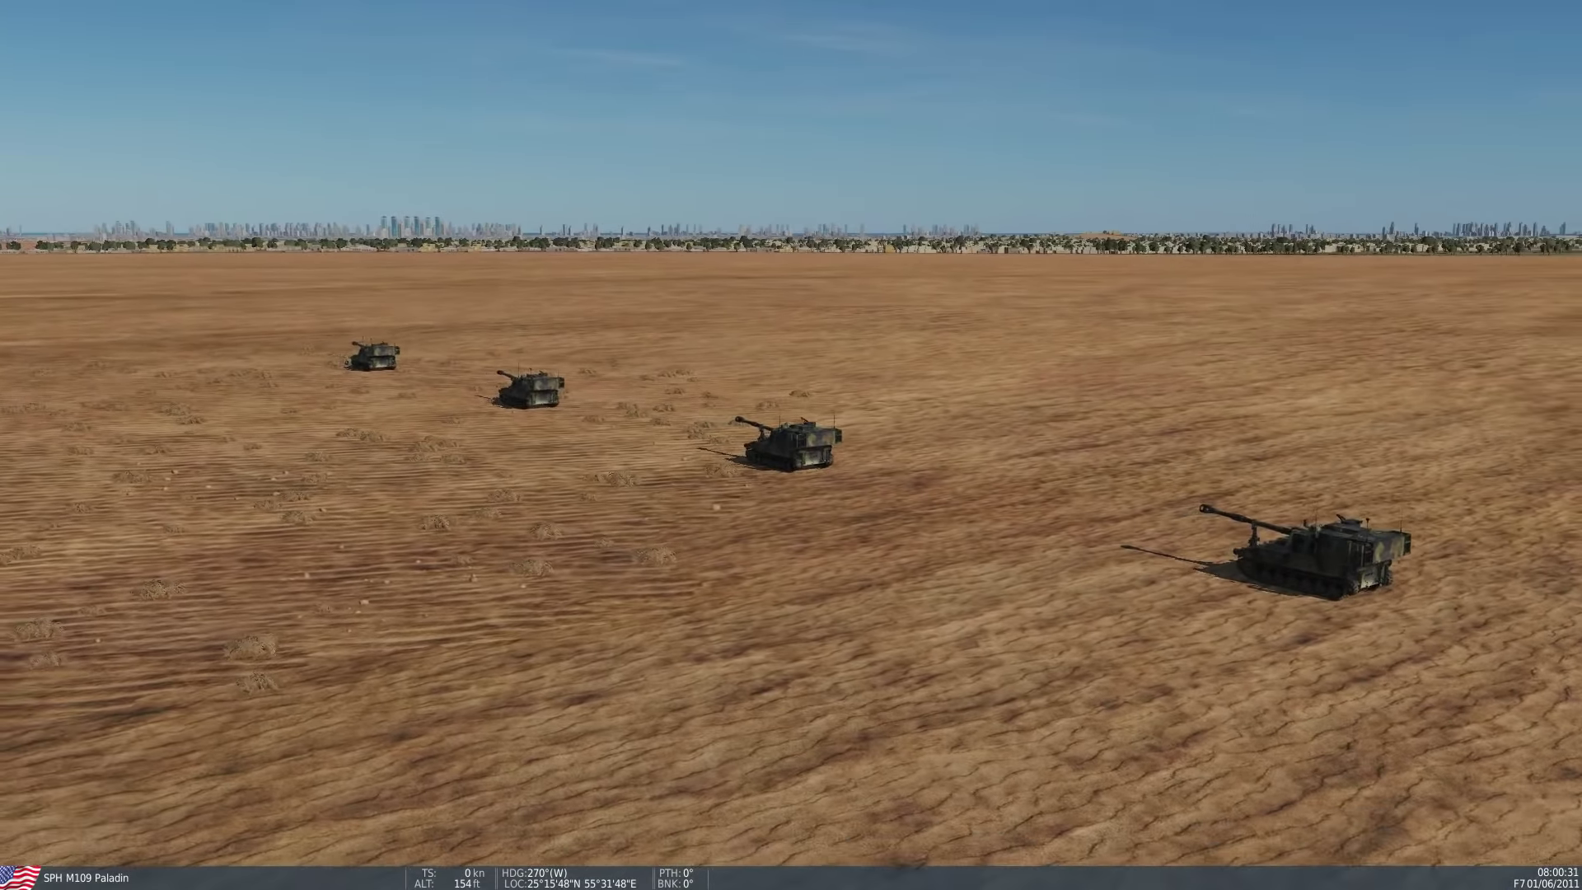
# - Check unit positions on the map past mission time 8:10:00 and watch the Arty Paladins in 3D at normal simulation speed
pyautogui.press('F10')
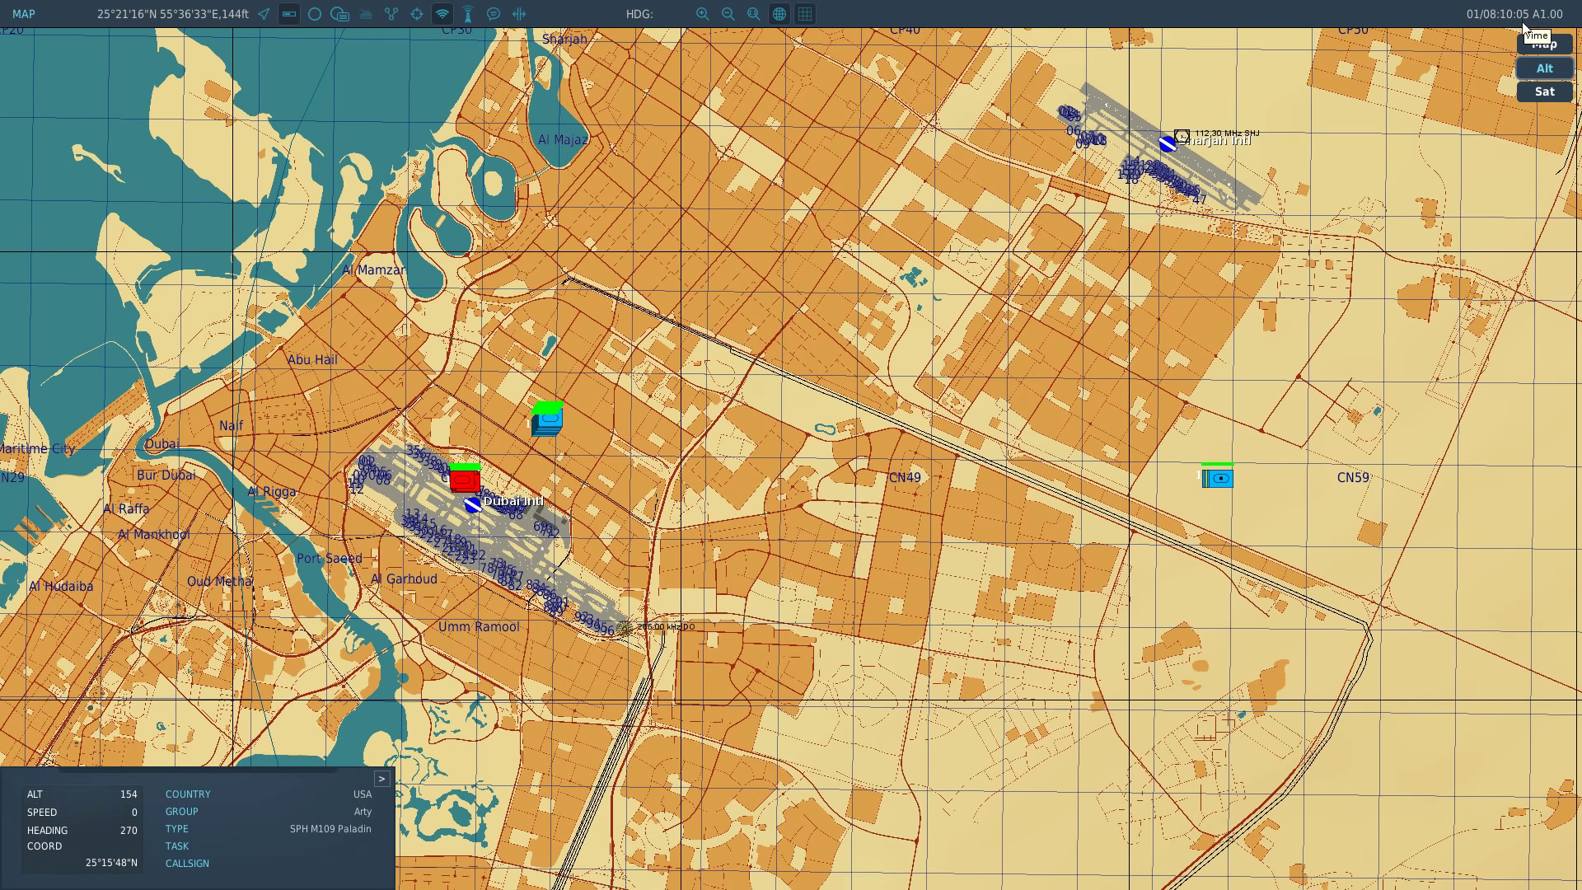
pyautogui.scroll(1, 1224, 489)
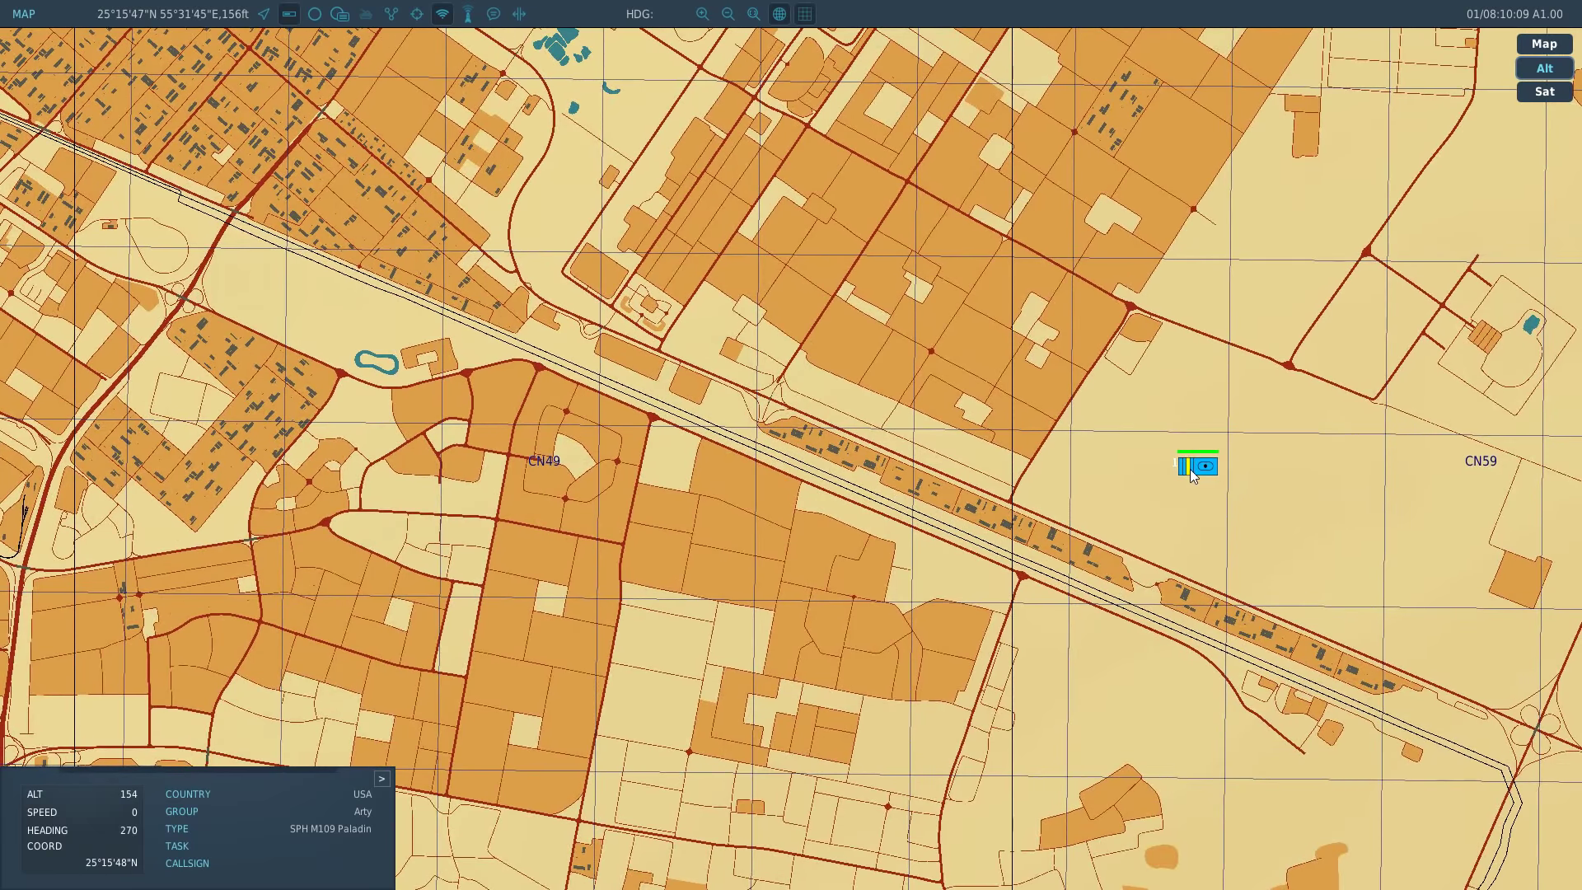
pyautogui.press('F7')
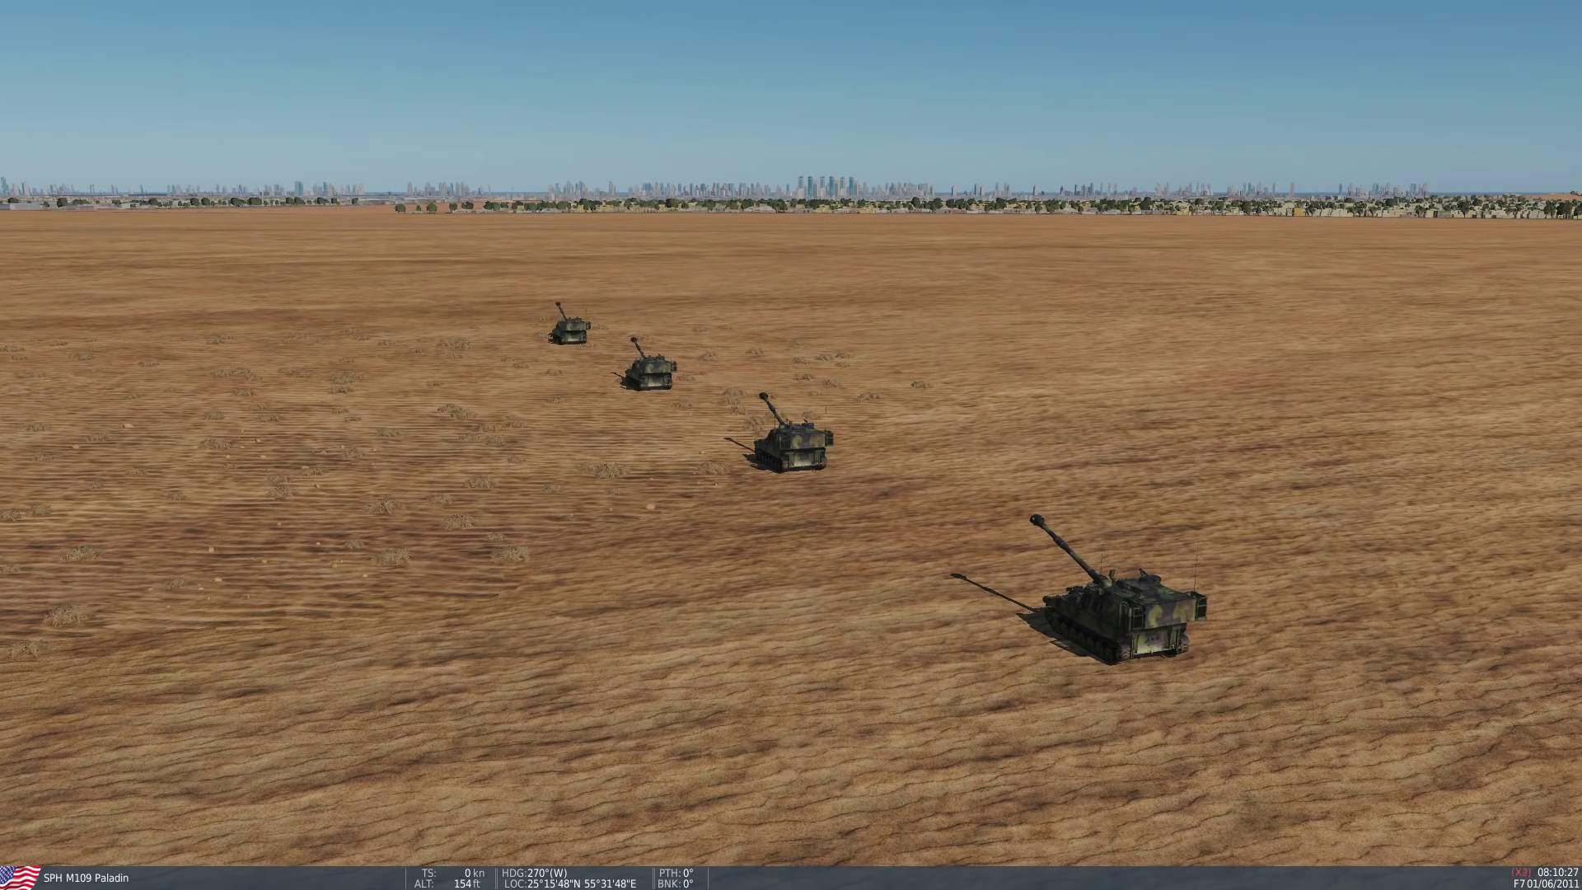
pyautogui.hotkey('shift', 'z')
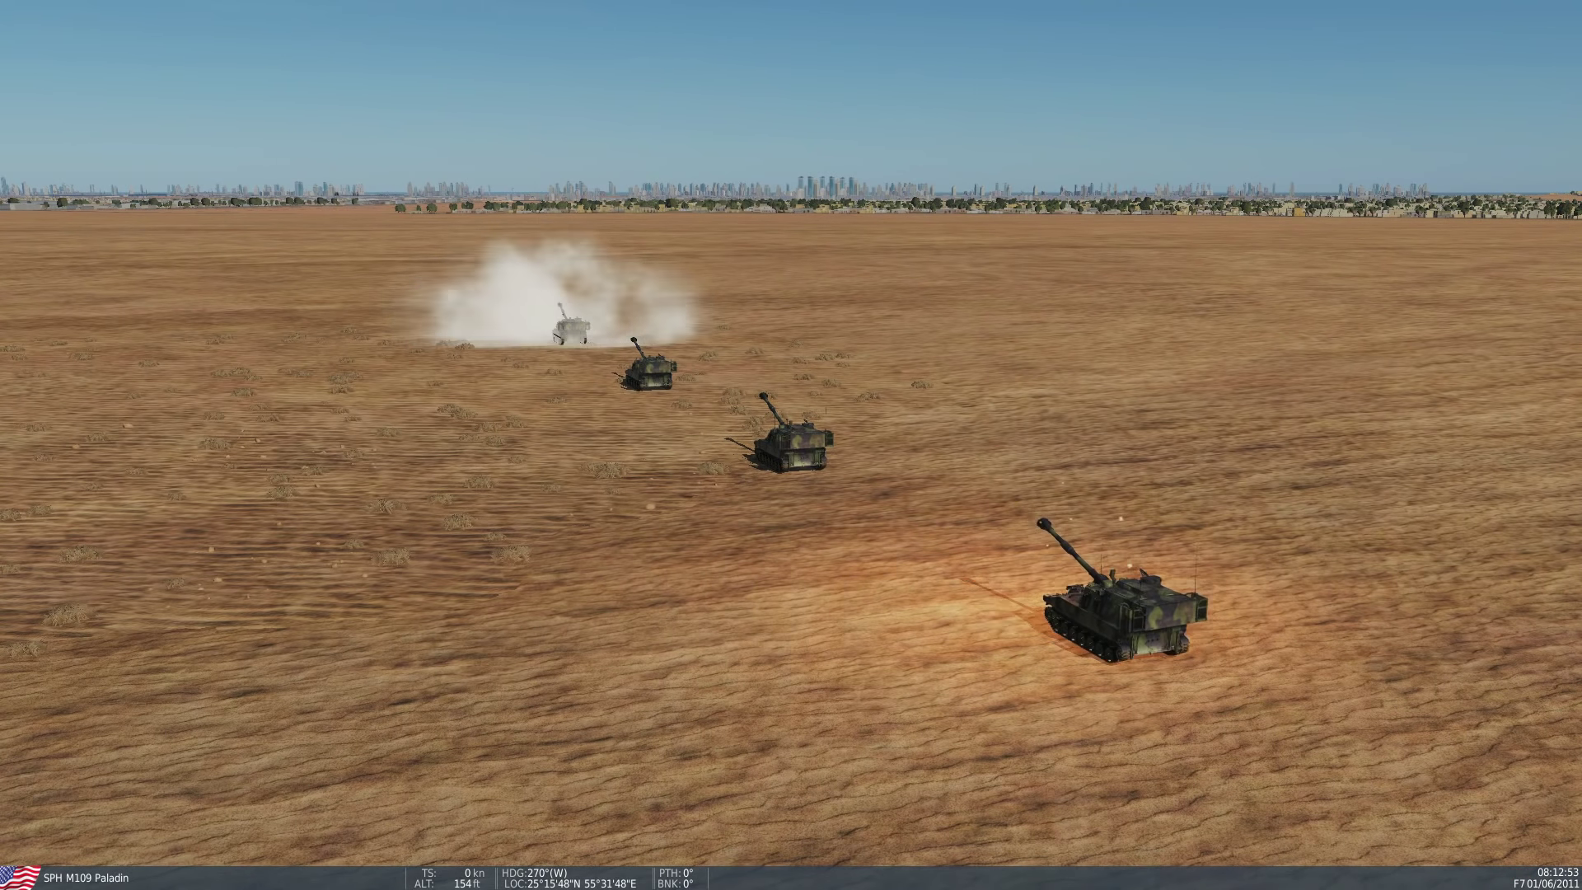
# - Select a Defenders T-90 at Dubai Intl on the mission map and view the group in 3D under the artillery fire
pyautogui.press('F10')
pyautogui.scroll(-3, 1194, 471)
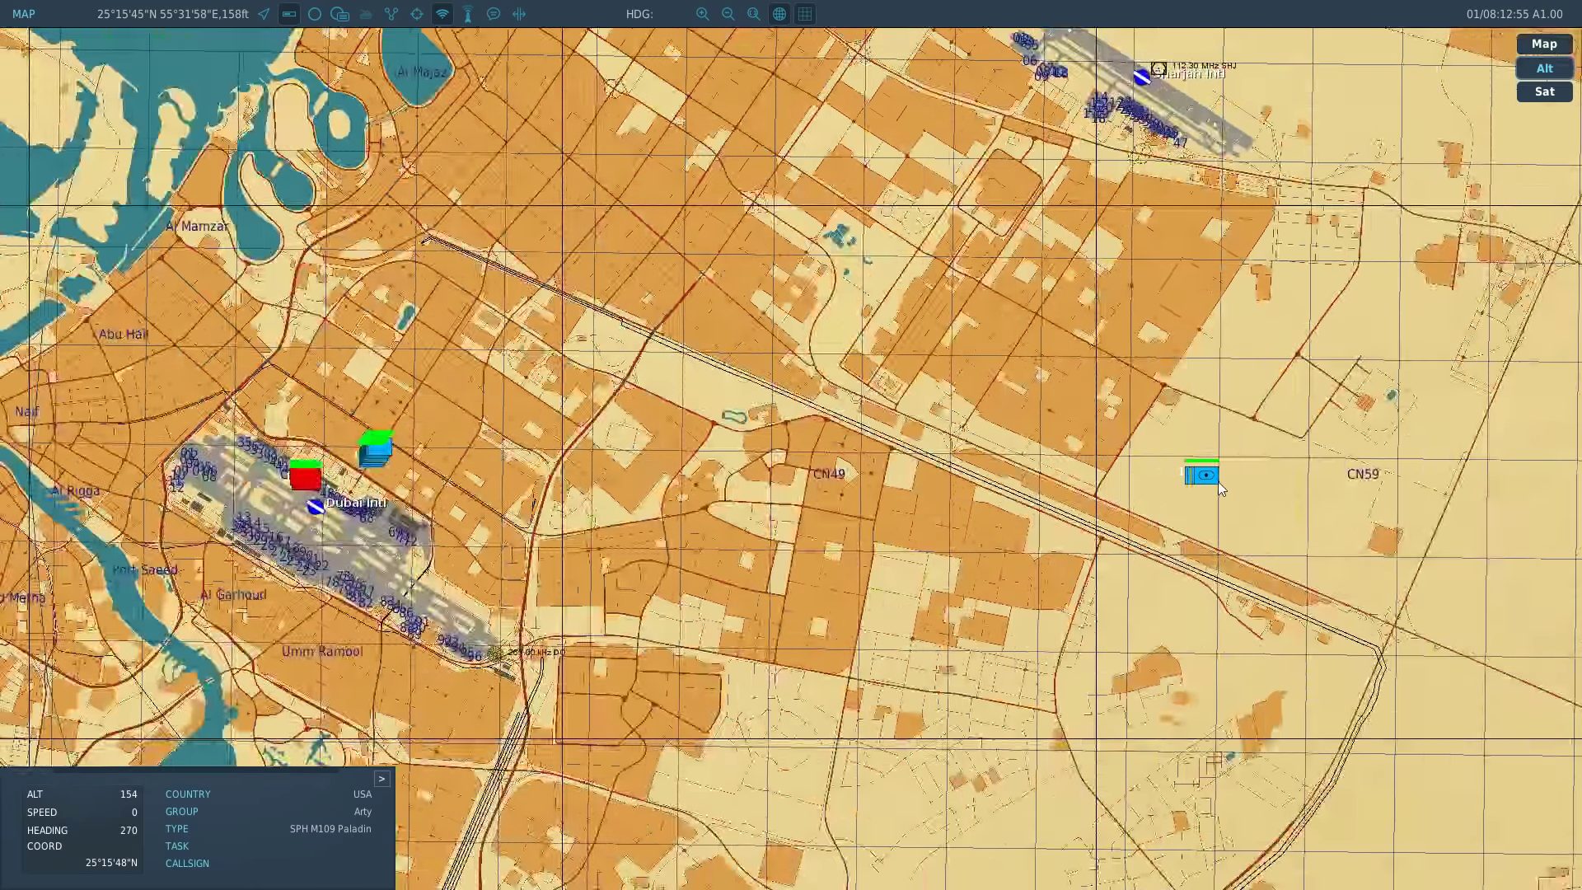
pyautogui.scroll(3, 691, 544)
pyautogui.scroll(2, 690, 544)
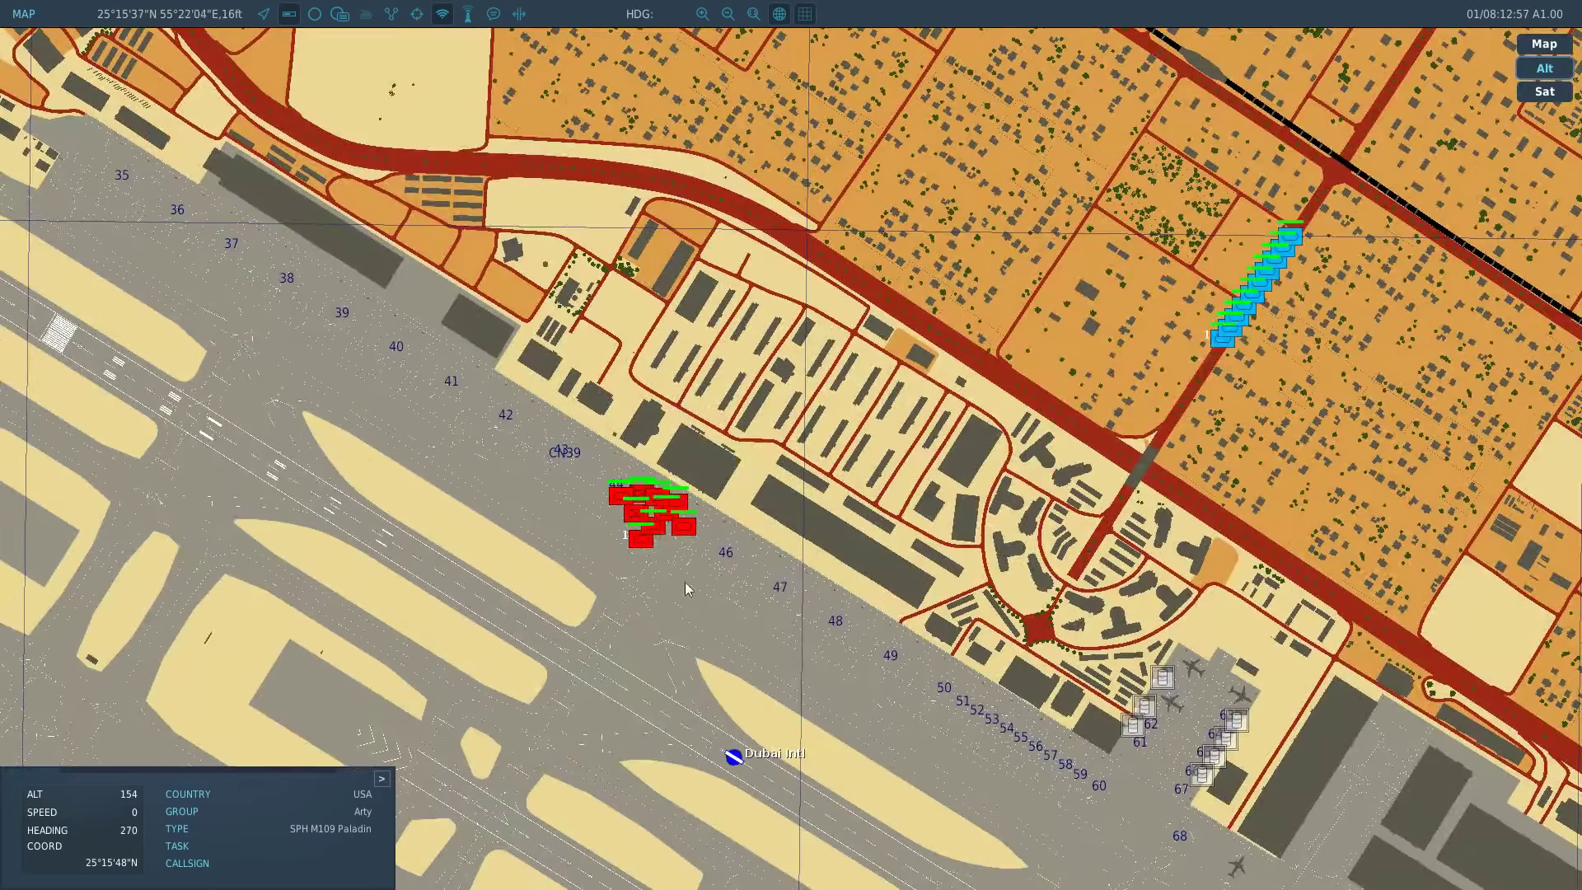
pyautogui.click(647, 543)
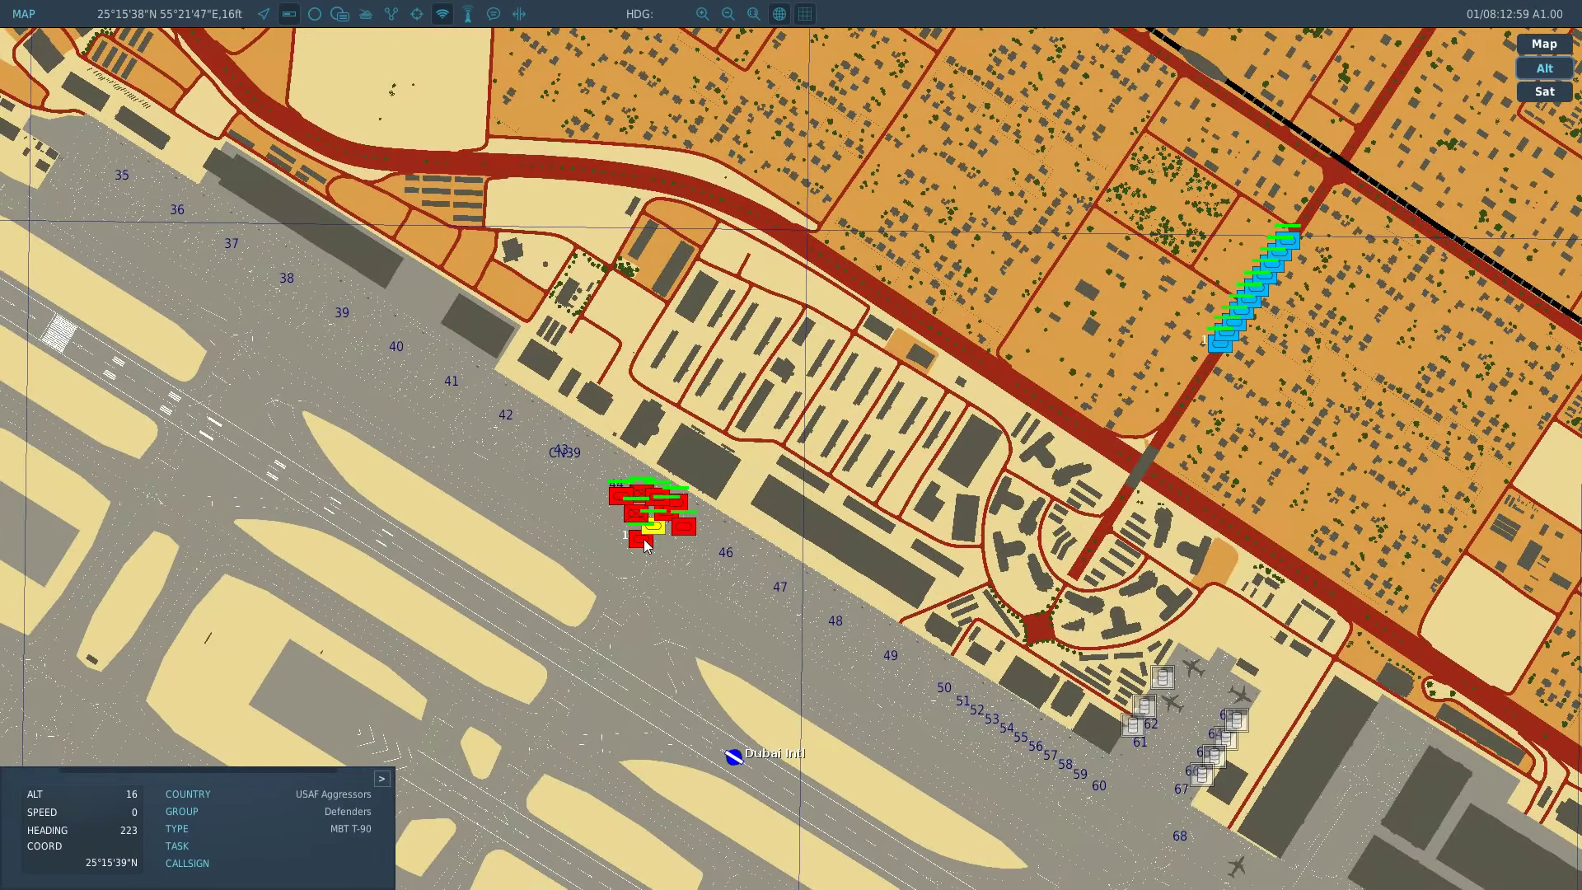
pyautogui.press('F7')
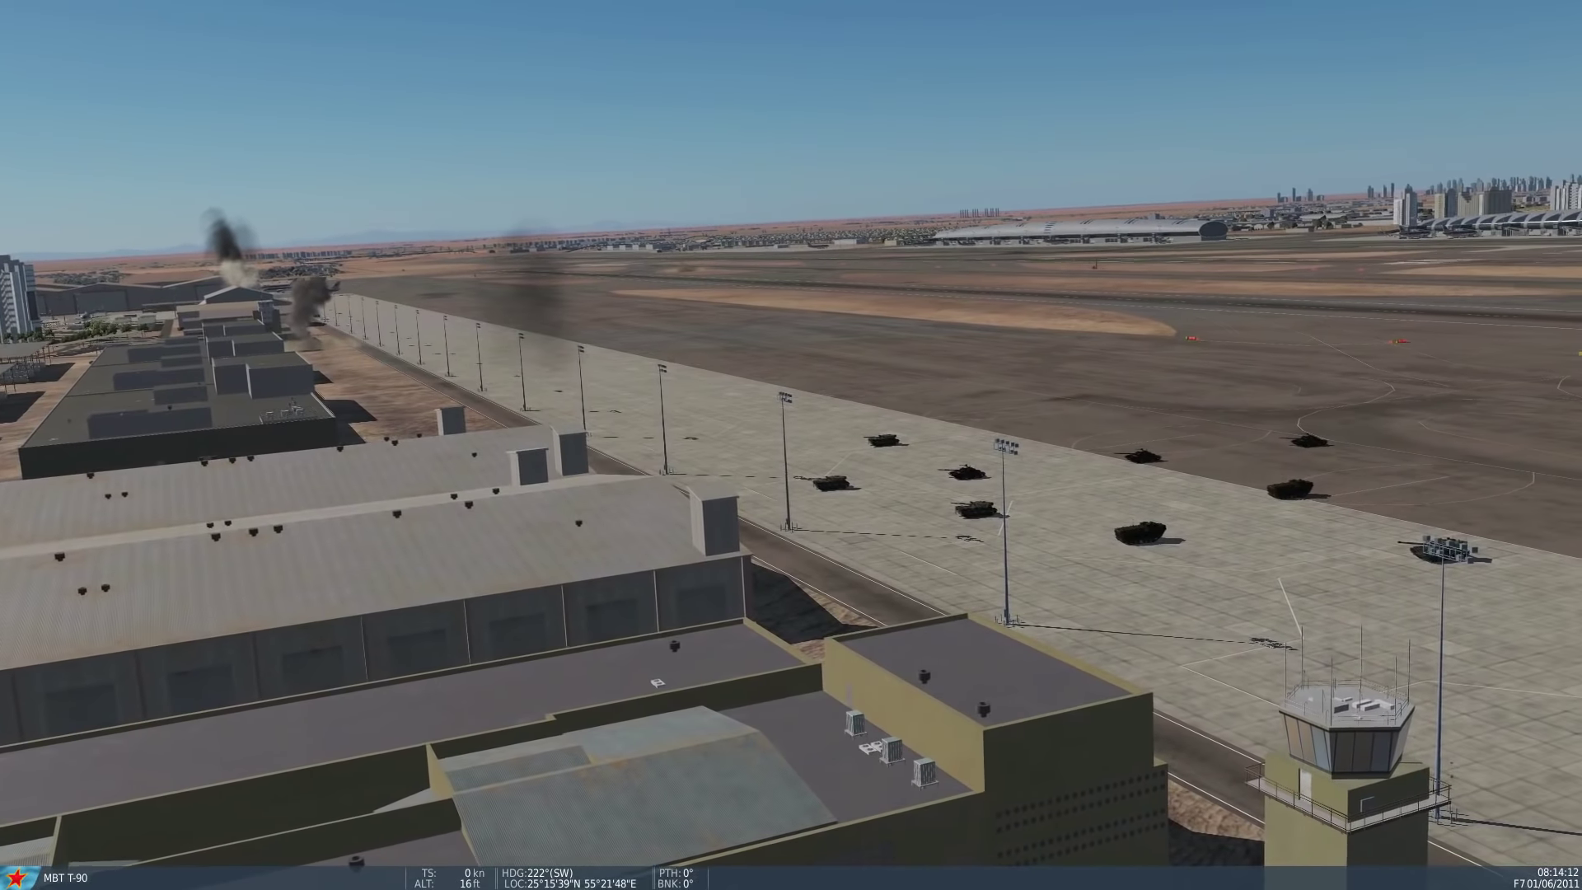
# - Select an Attackers M1A2 Abrams in the column near the airfield, follow it in 3D, and speed up the simulation time
pyautogui.press('F10')
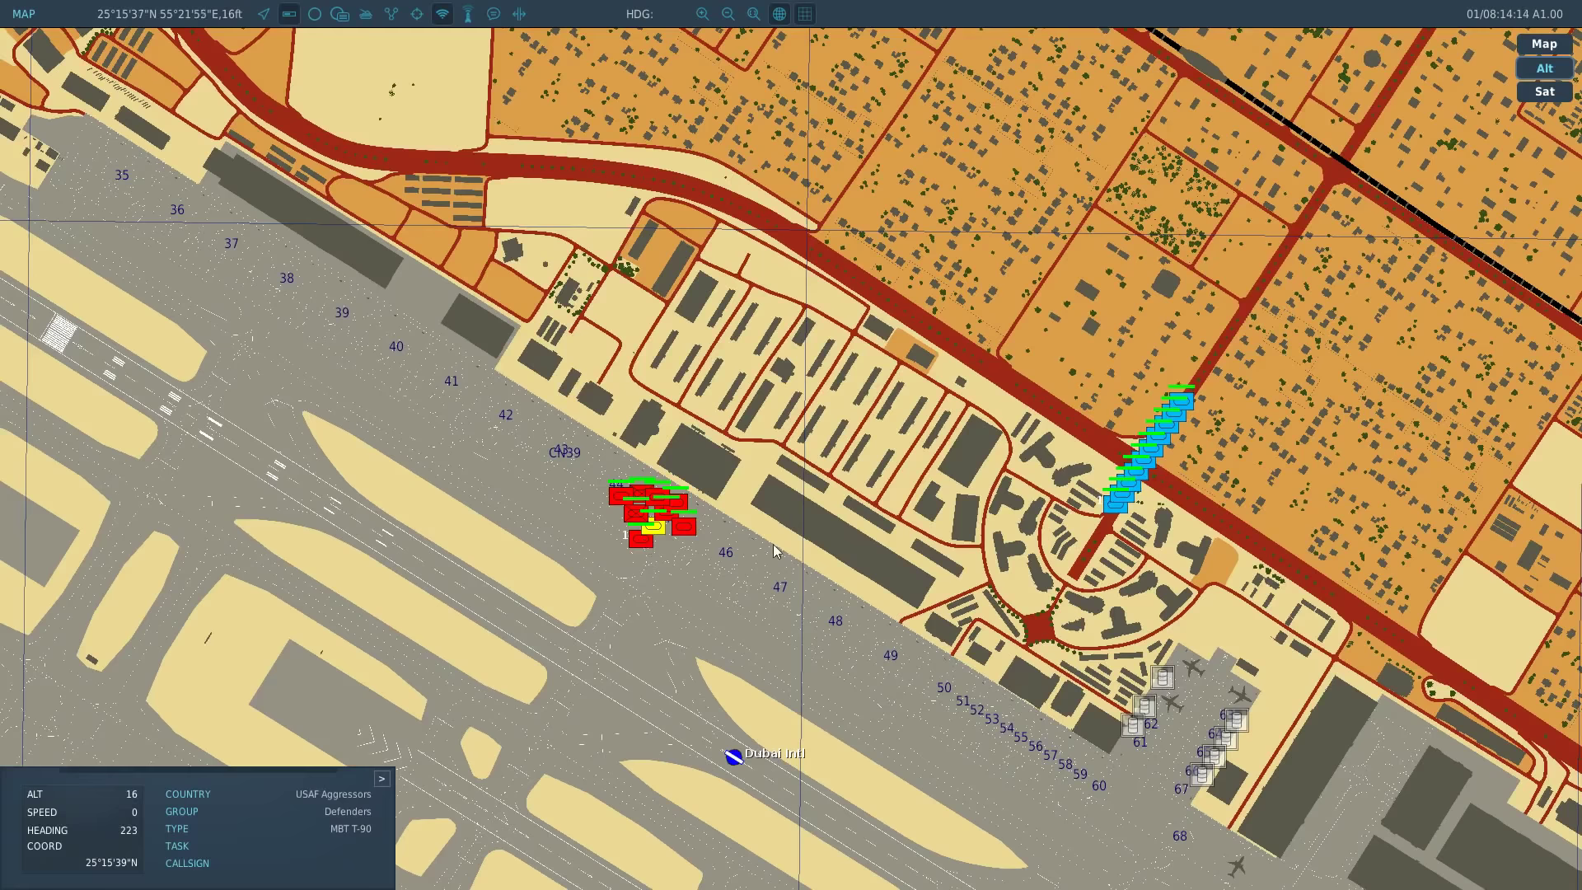
pyautogui.scroll(4, 1144, 410)
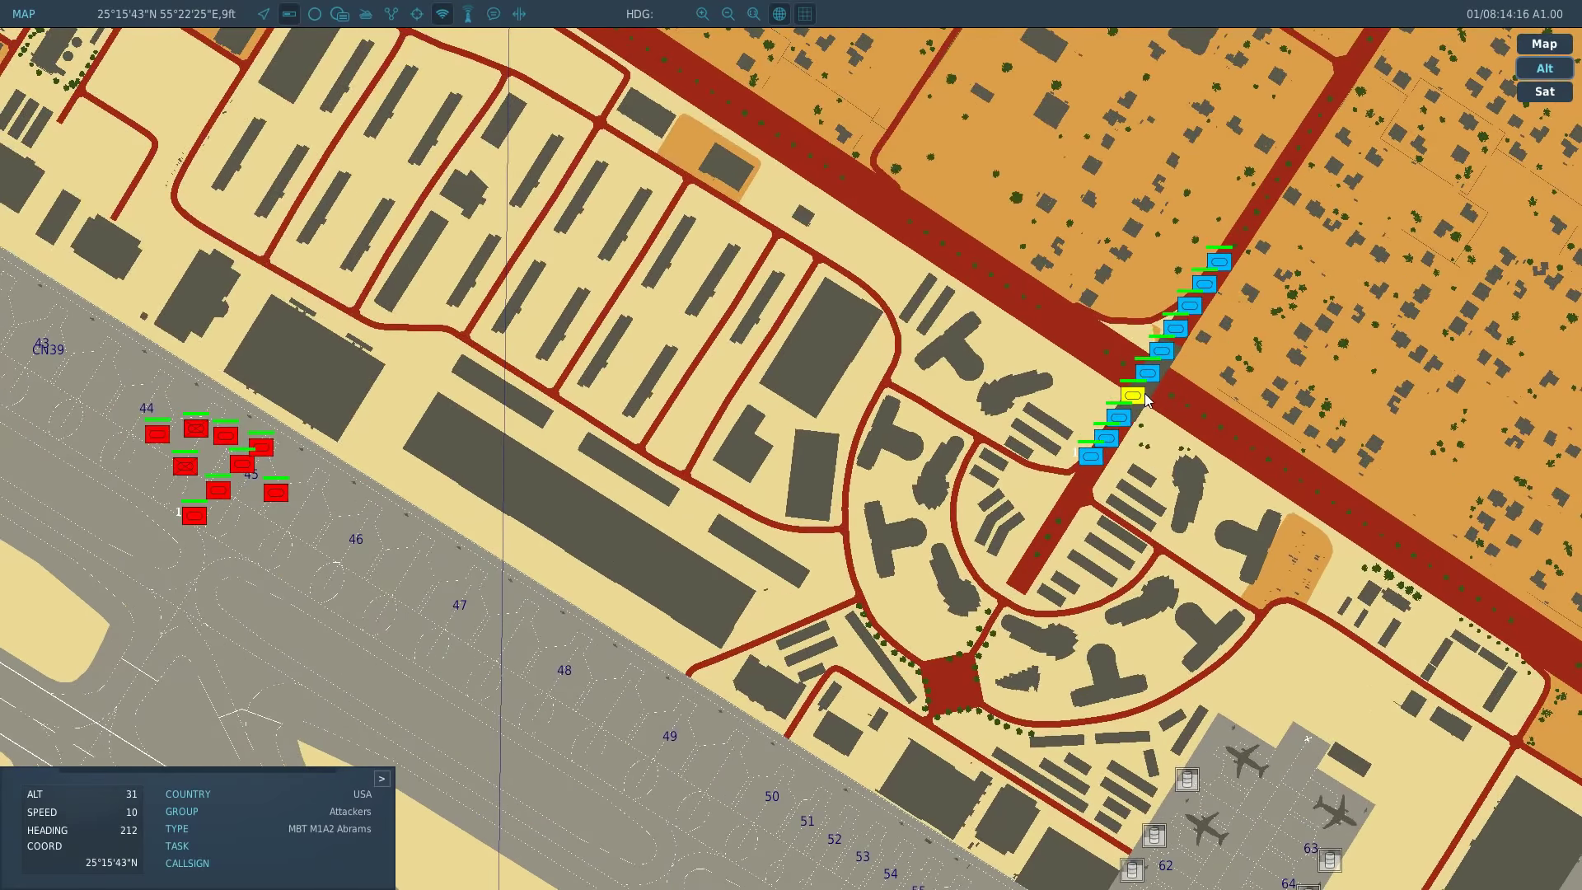
pyautogui.press('F7')
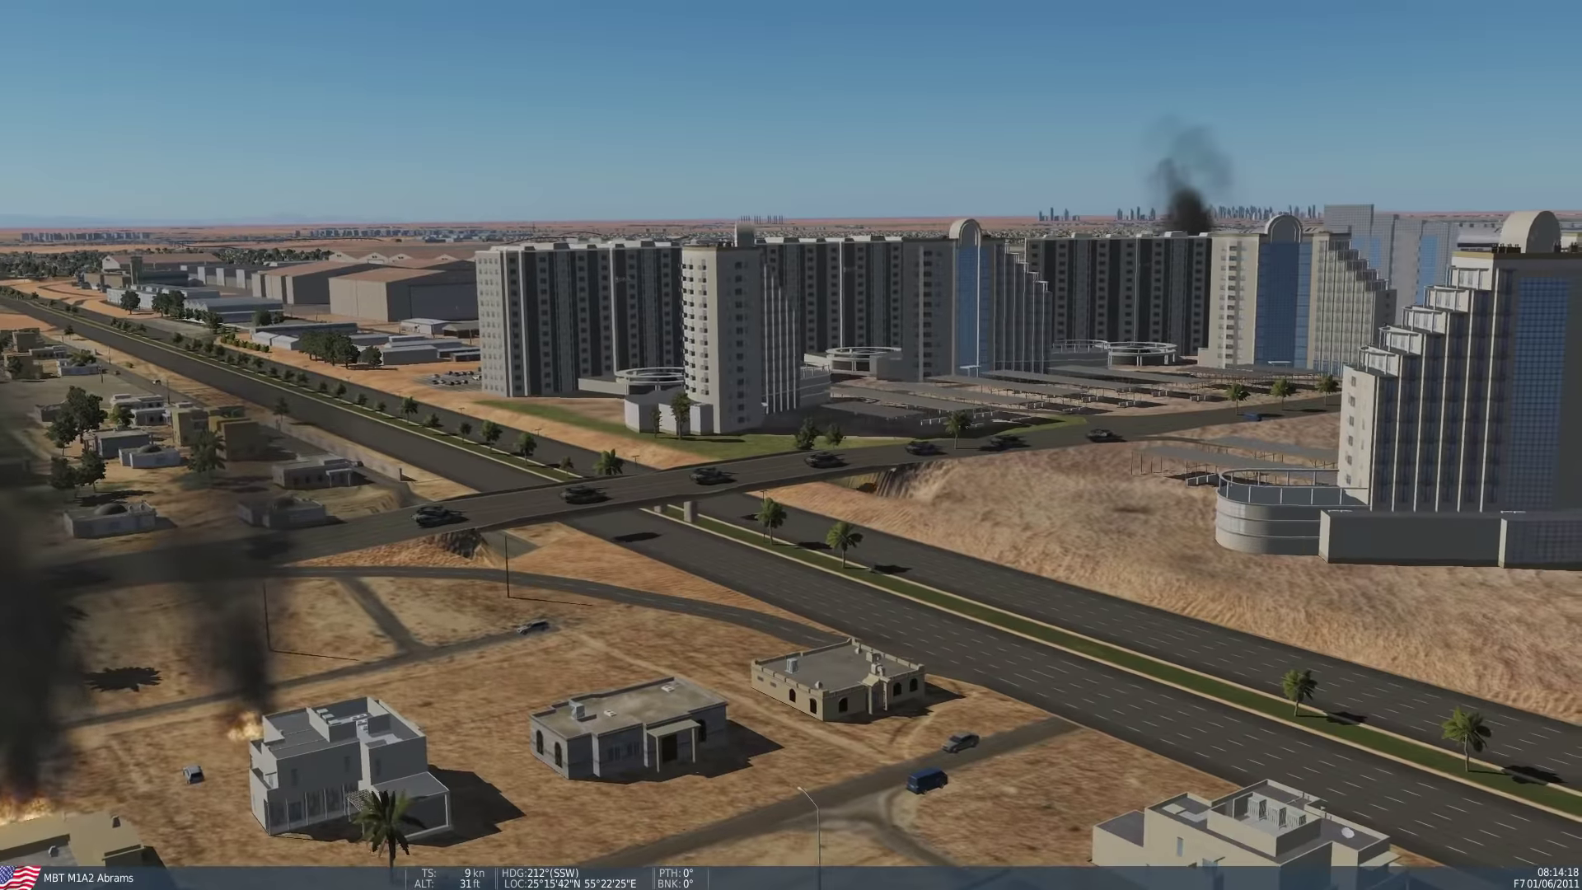
pyautogui.scroll(4, 791, 445)
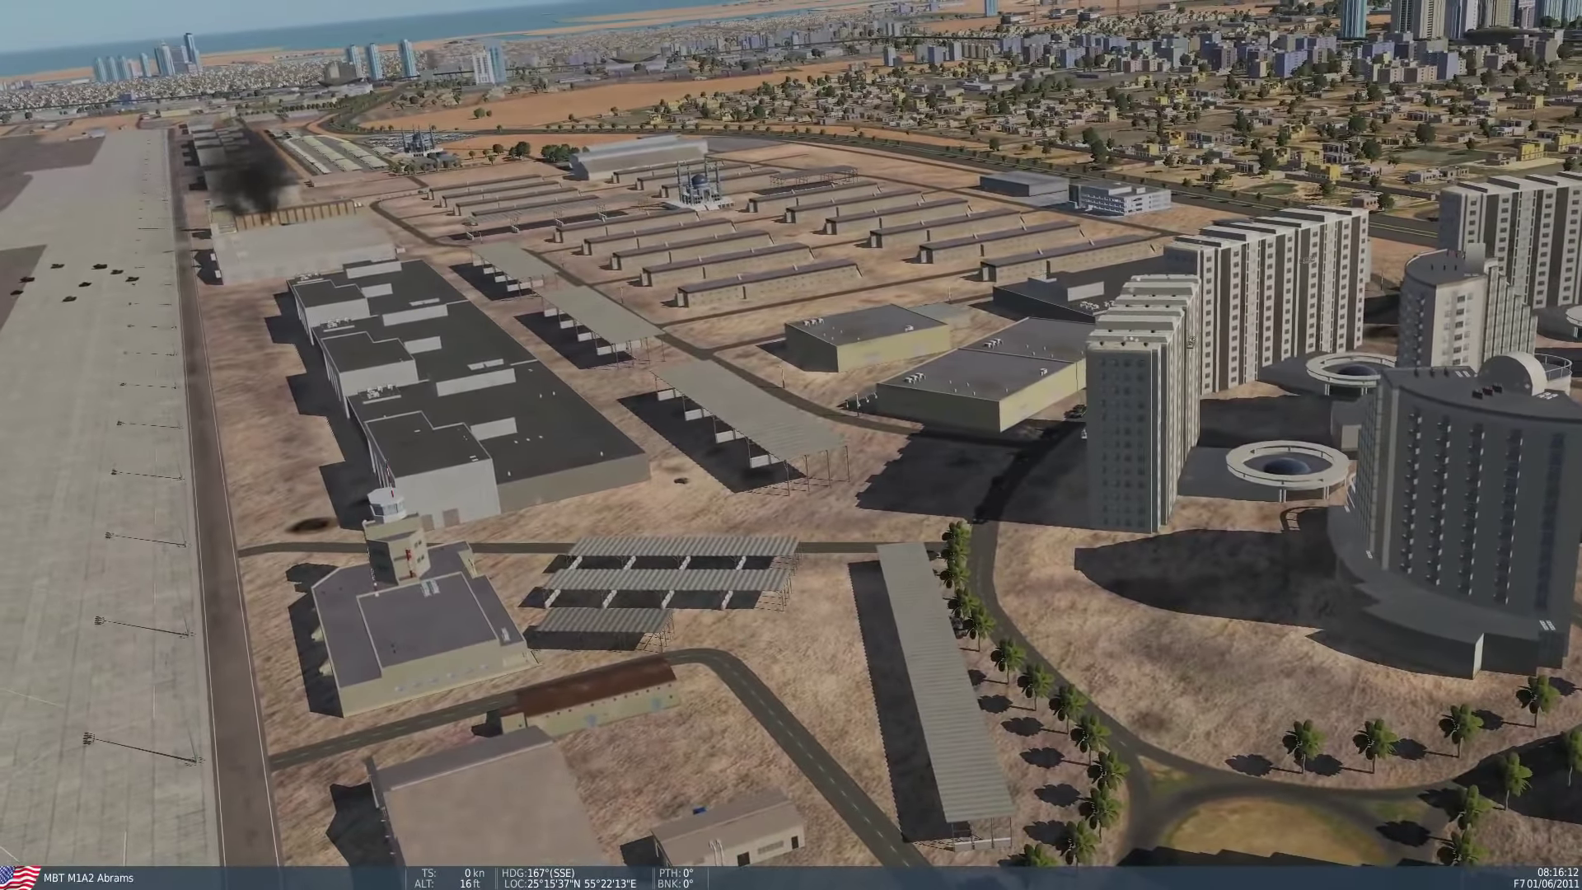
pyautogui.hotkey('ctrl', 'z')
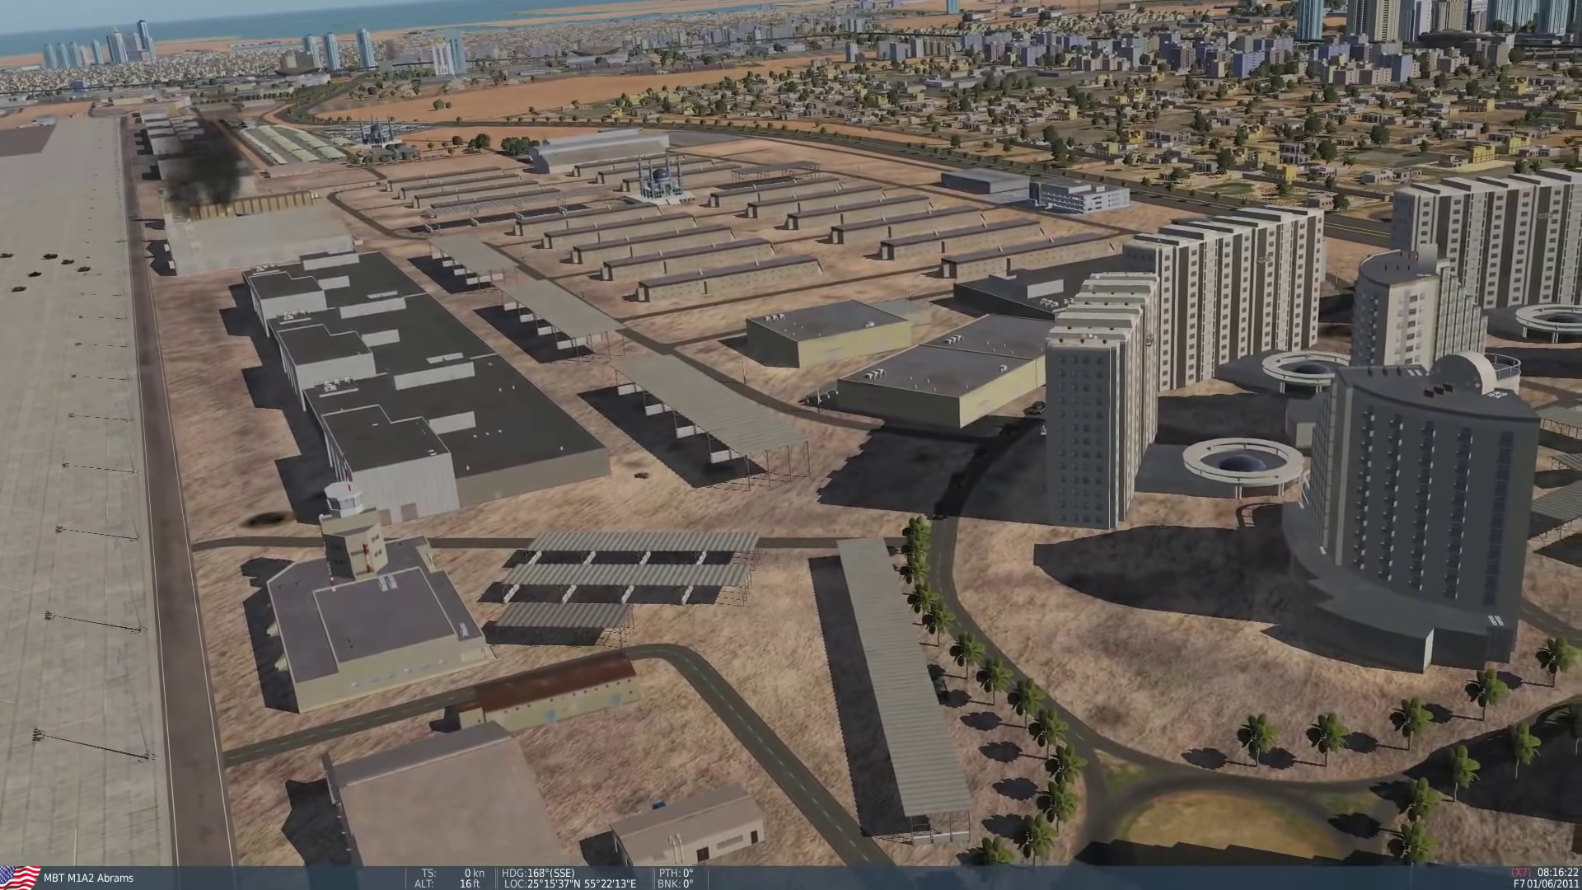